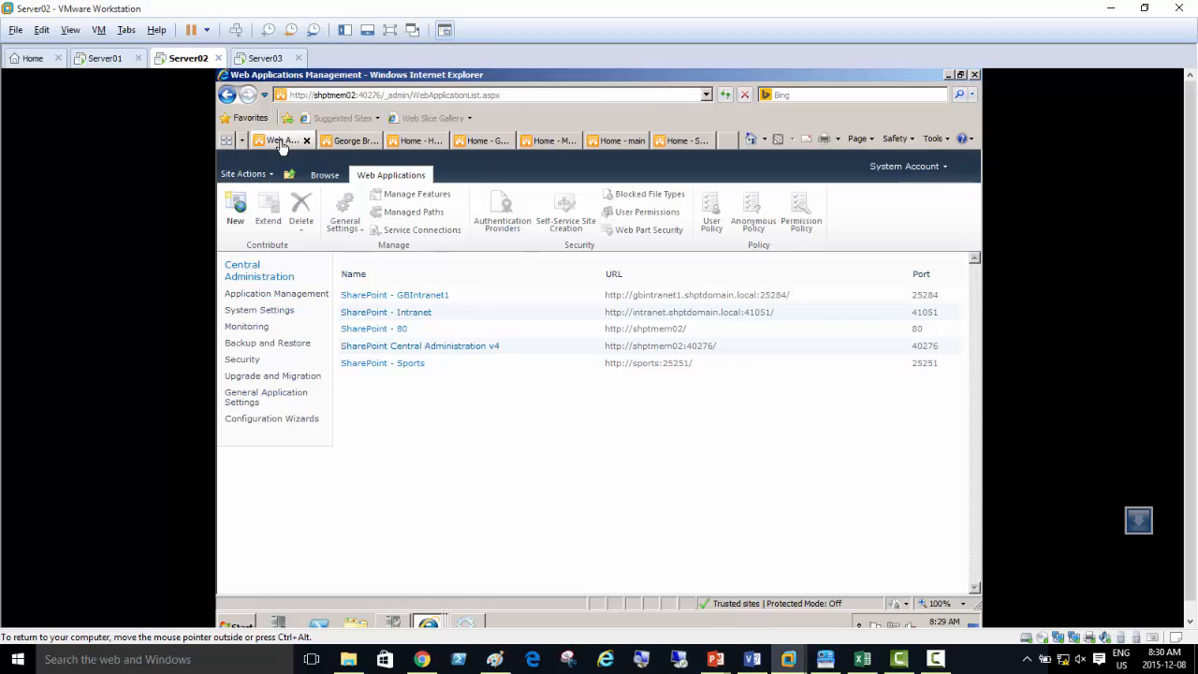
Look through the open SharePoint site home pages on Server02 and return to the Web Applications Management list
click(352, 145)
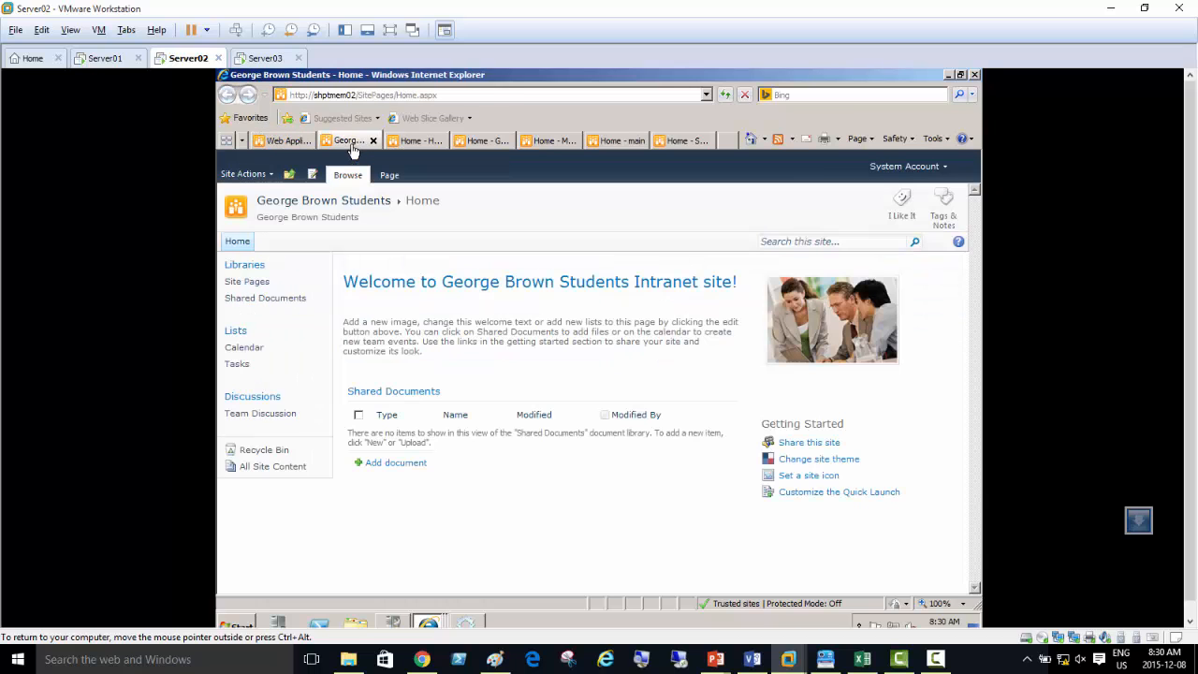
click(410, 146)
click(480, 146)
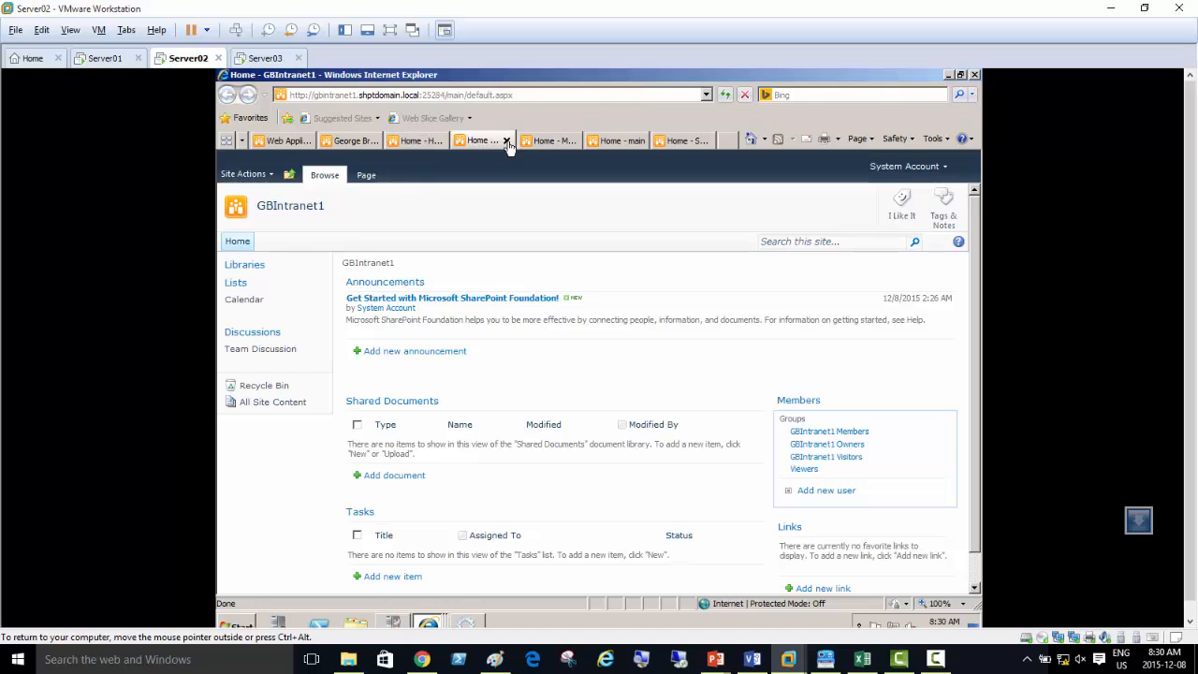
click(548, 145)
click(614, 147)
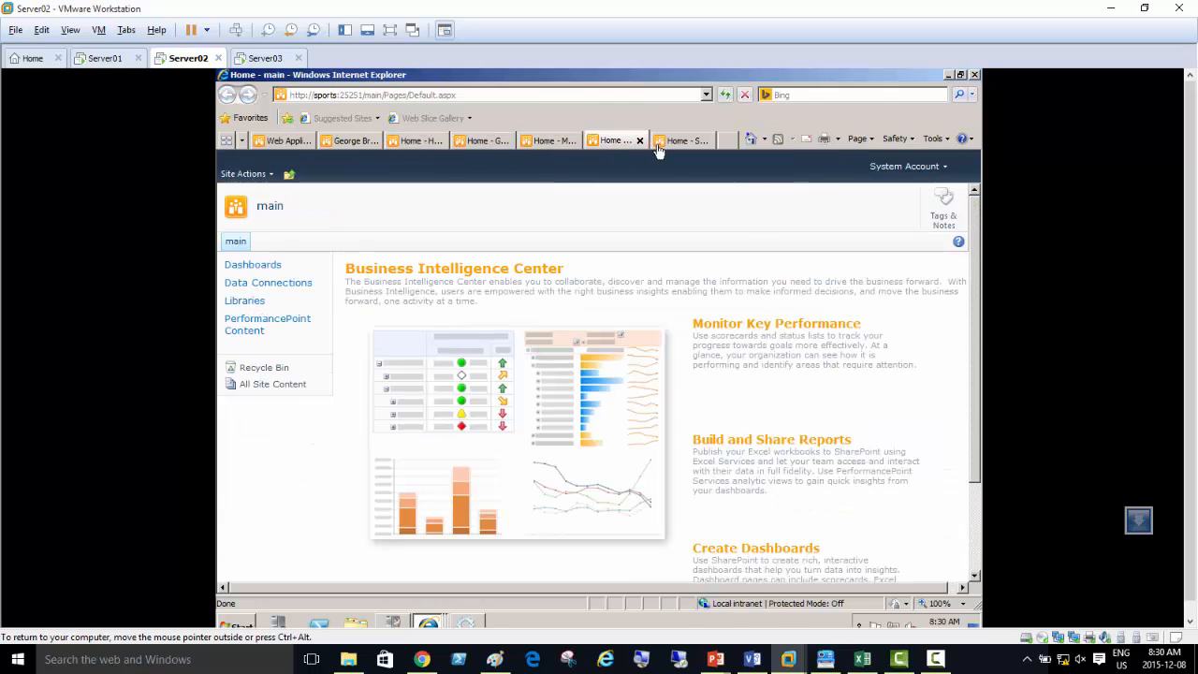
click(682, 142)
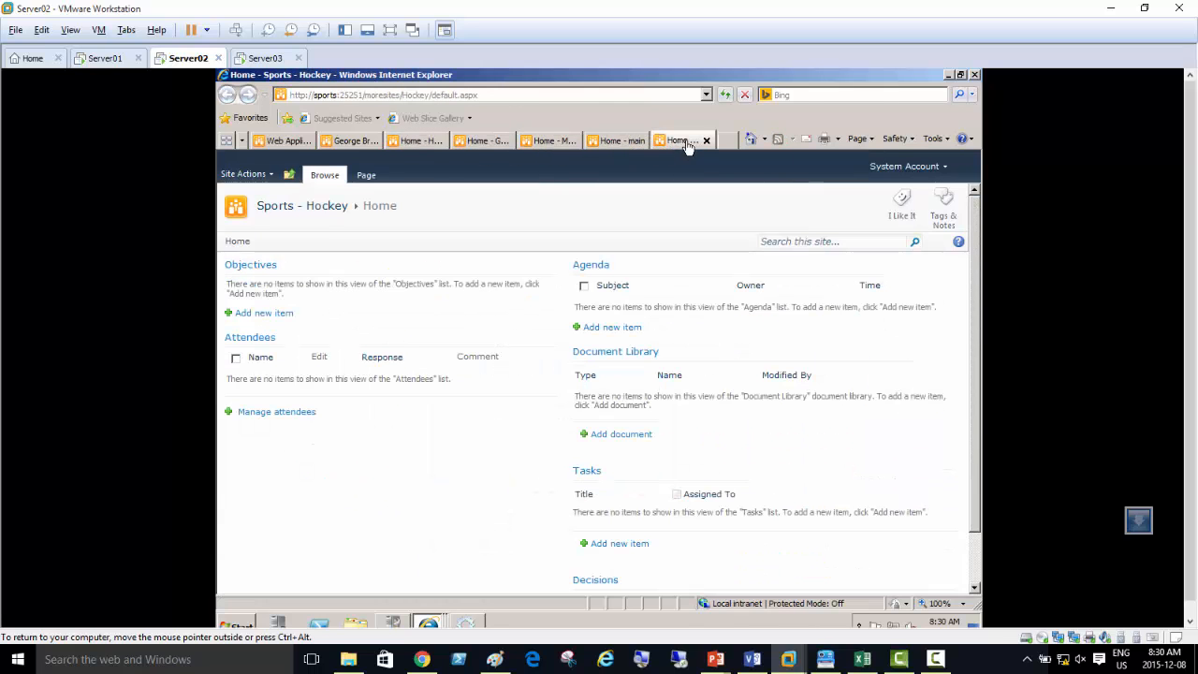
click(620, 146)
click(551, 145)
click(486, 146)
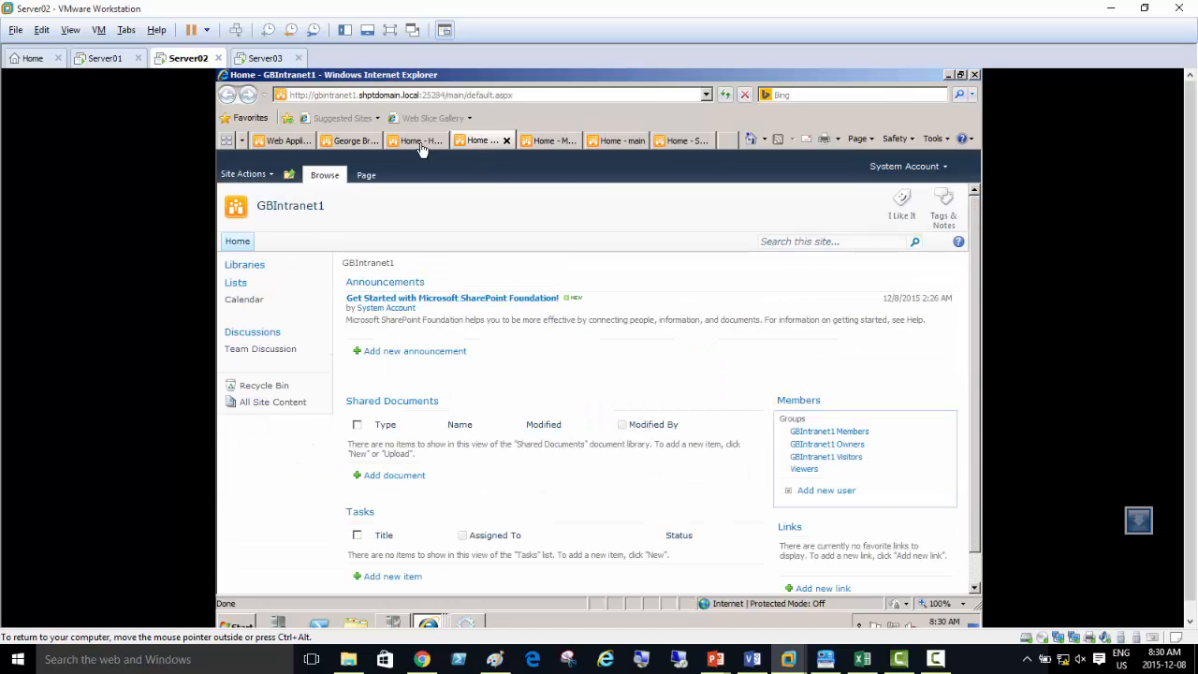
click(422, 148)
click(349, 148)
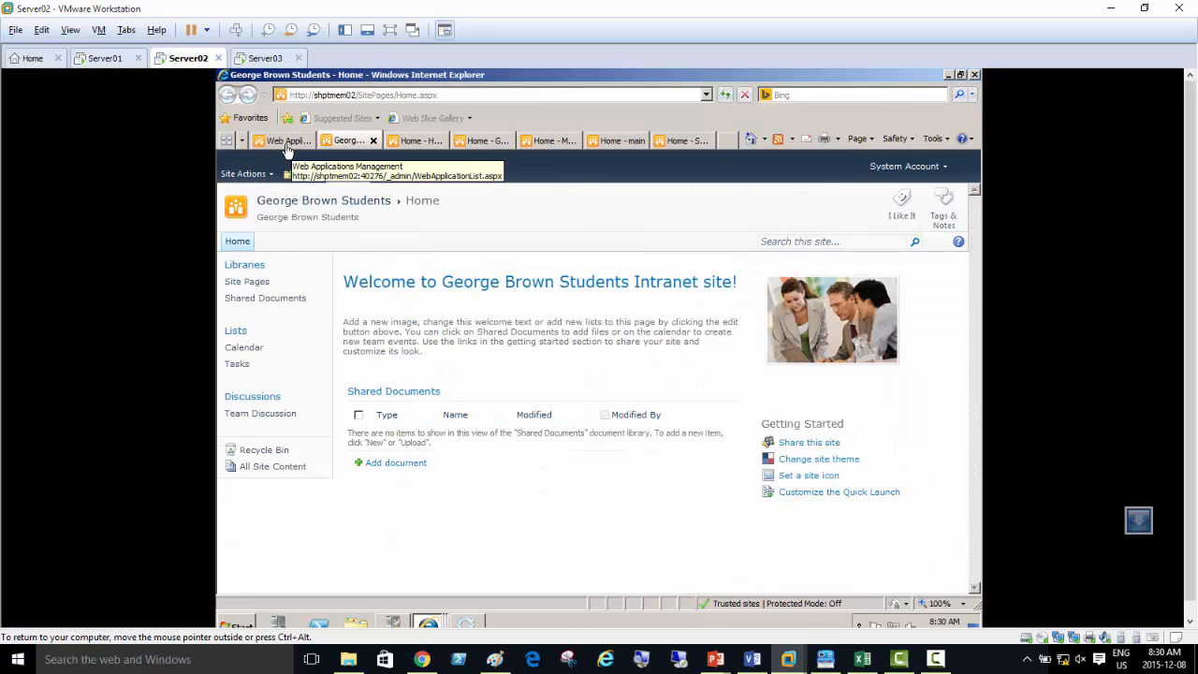
click(287, 148)
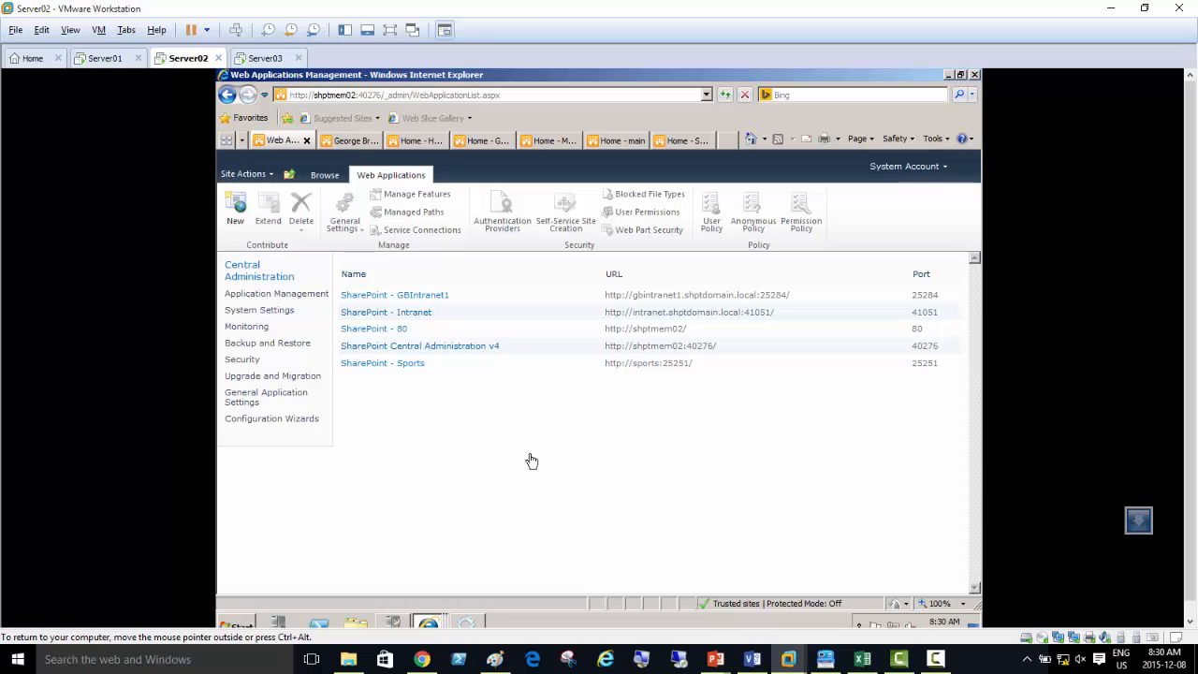
click(937, 659)
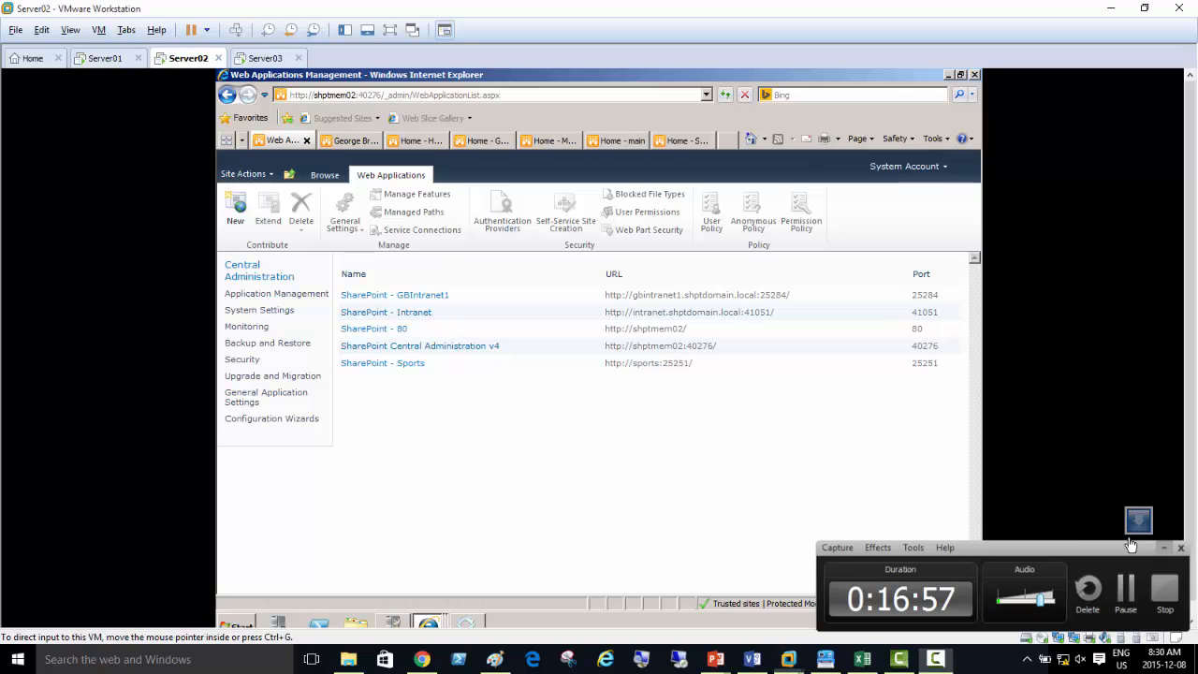
click(1159, 548)
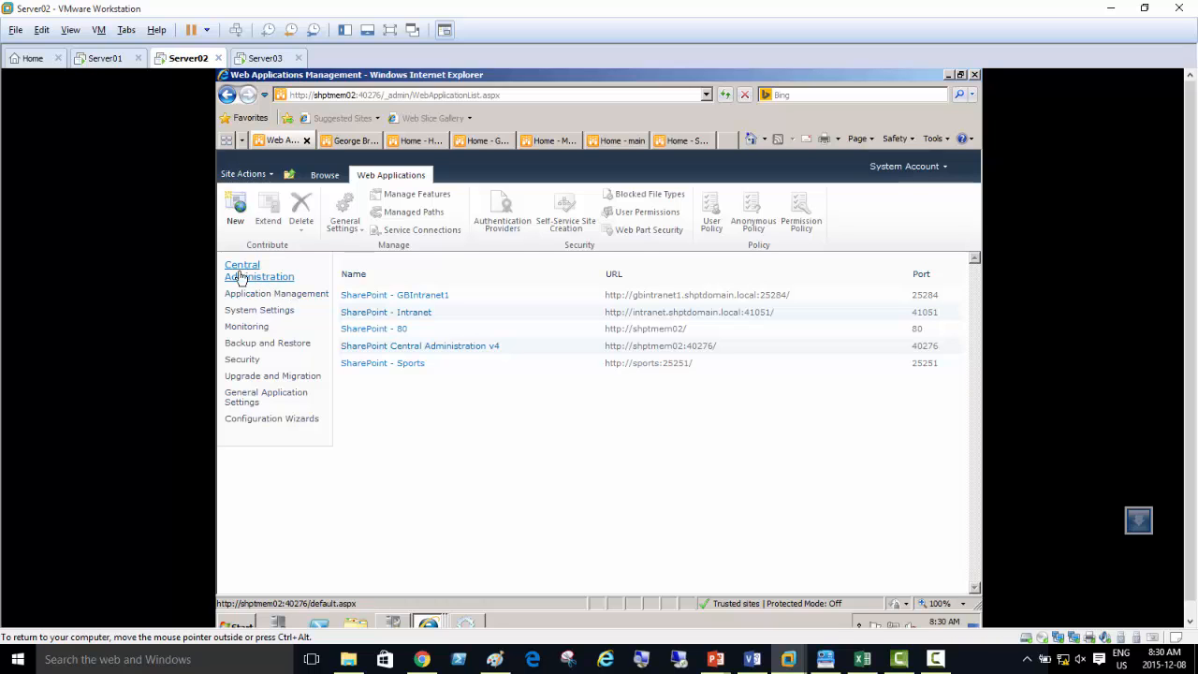
Switch to the Server03 machine, minimize Services, and go from the Manage Content Database Settings browser window to the Central Administration home page
click(268, 60)
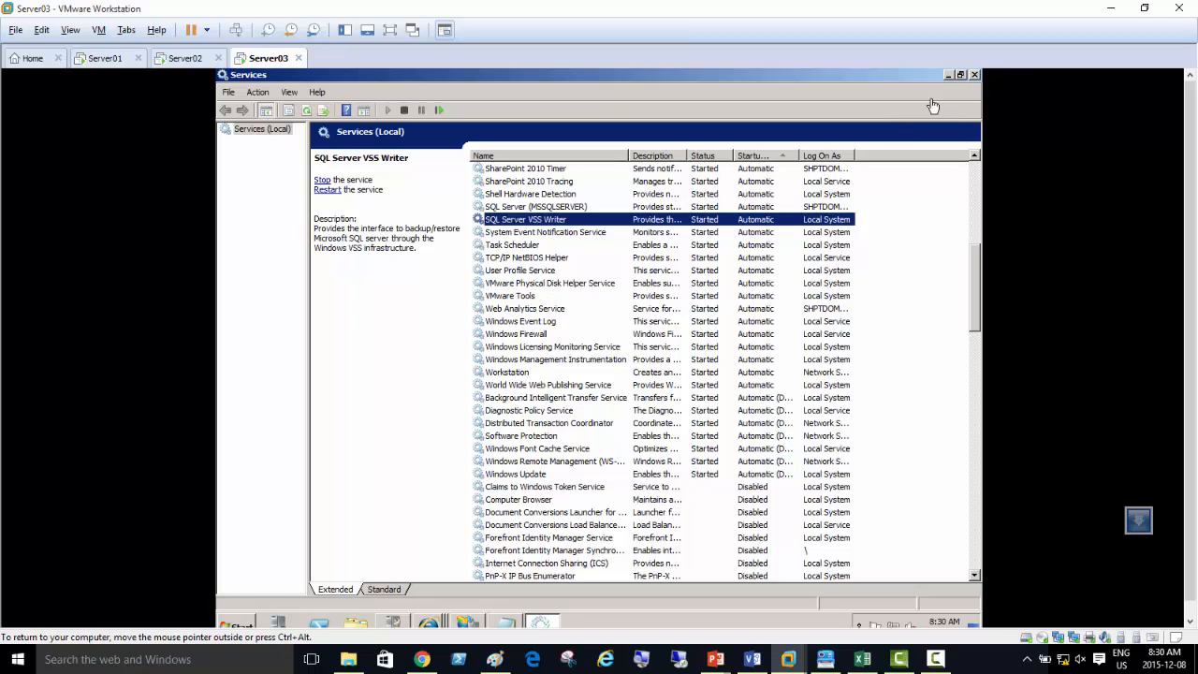
click(950, 74)
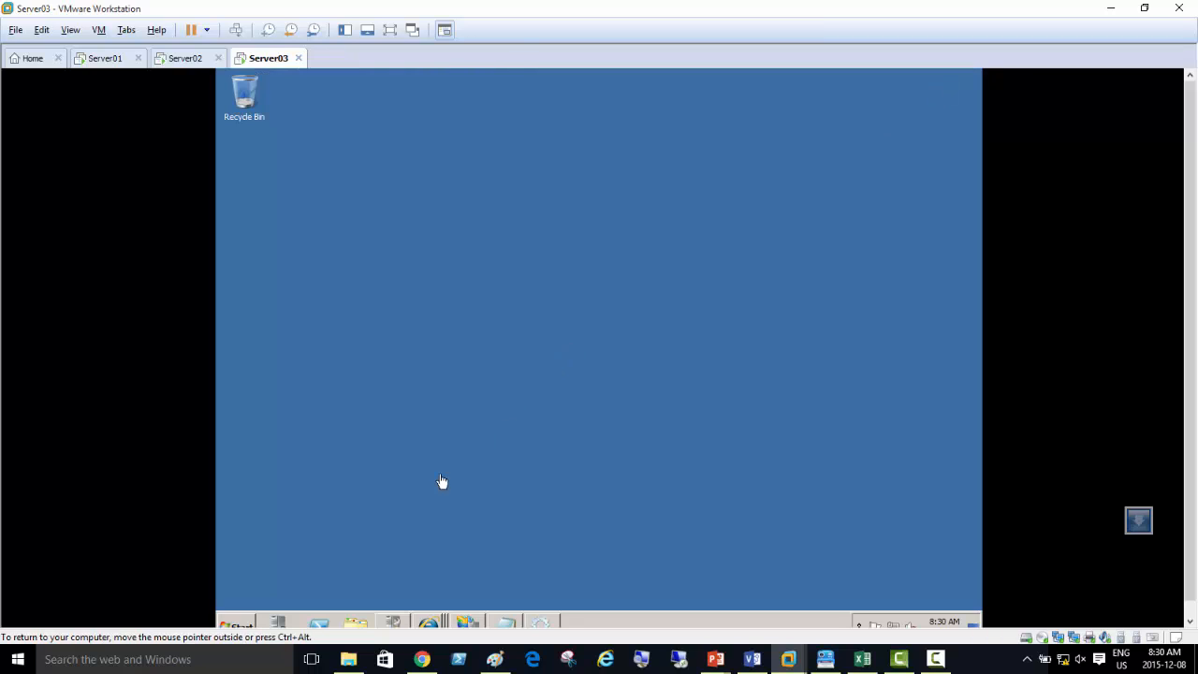
click(429, 623)
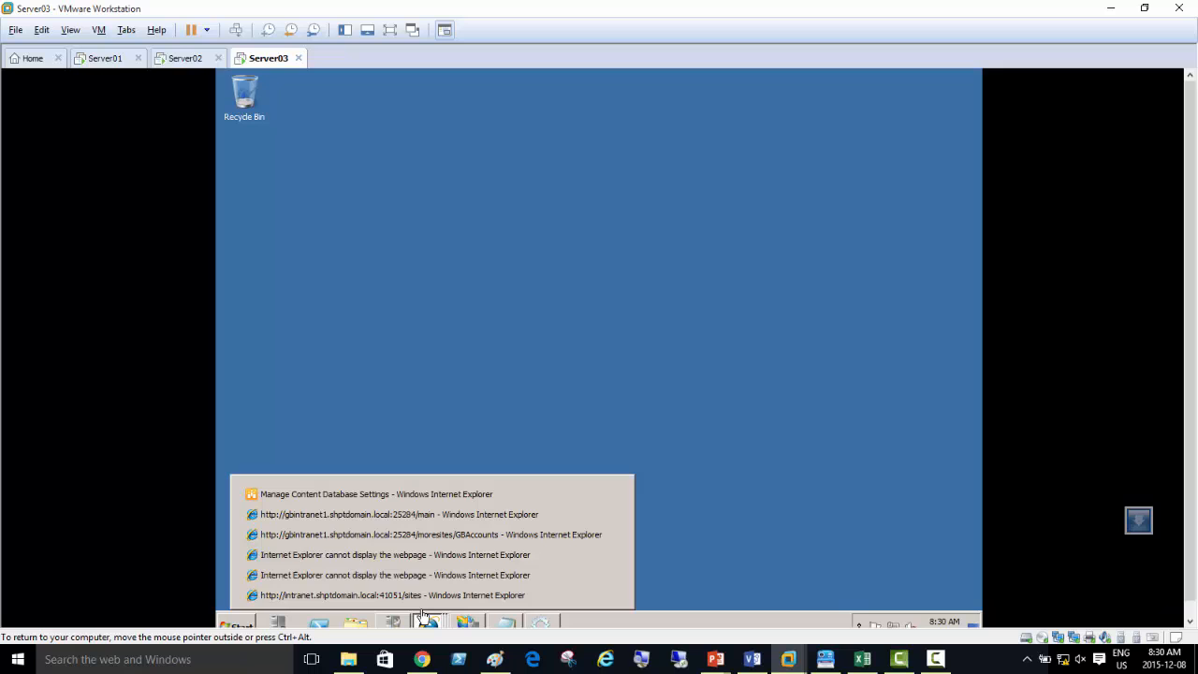
click(337, 497)
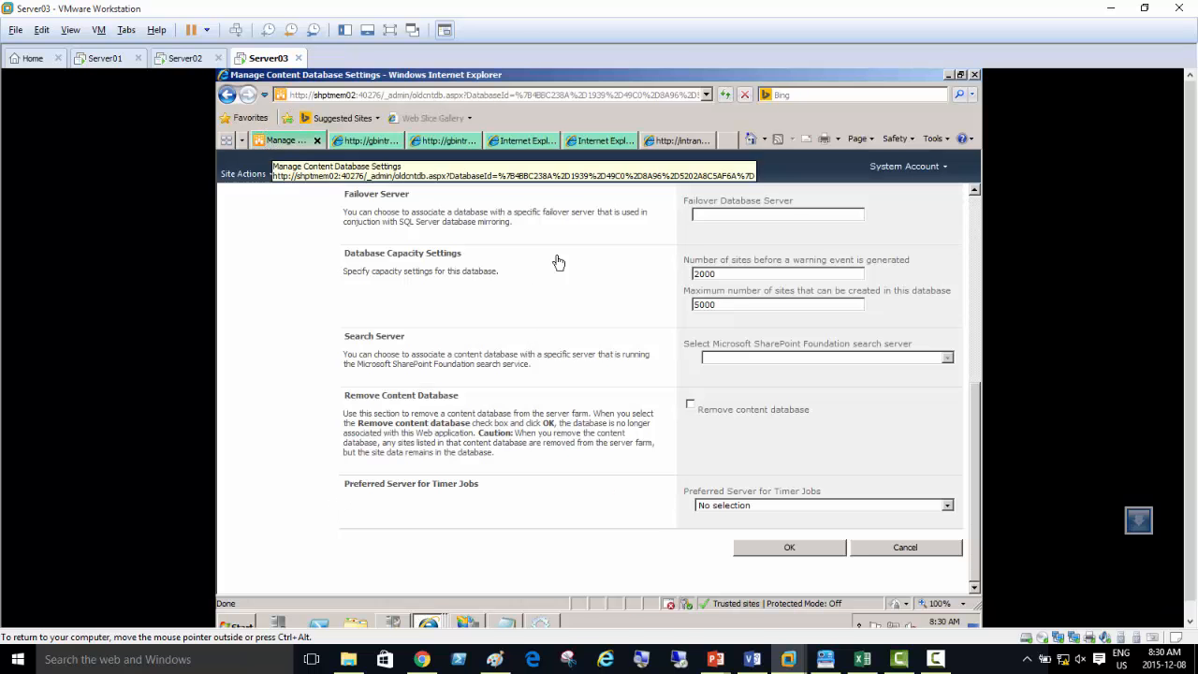
scroll(575, 326, up, 5)
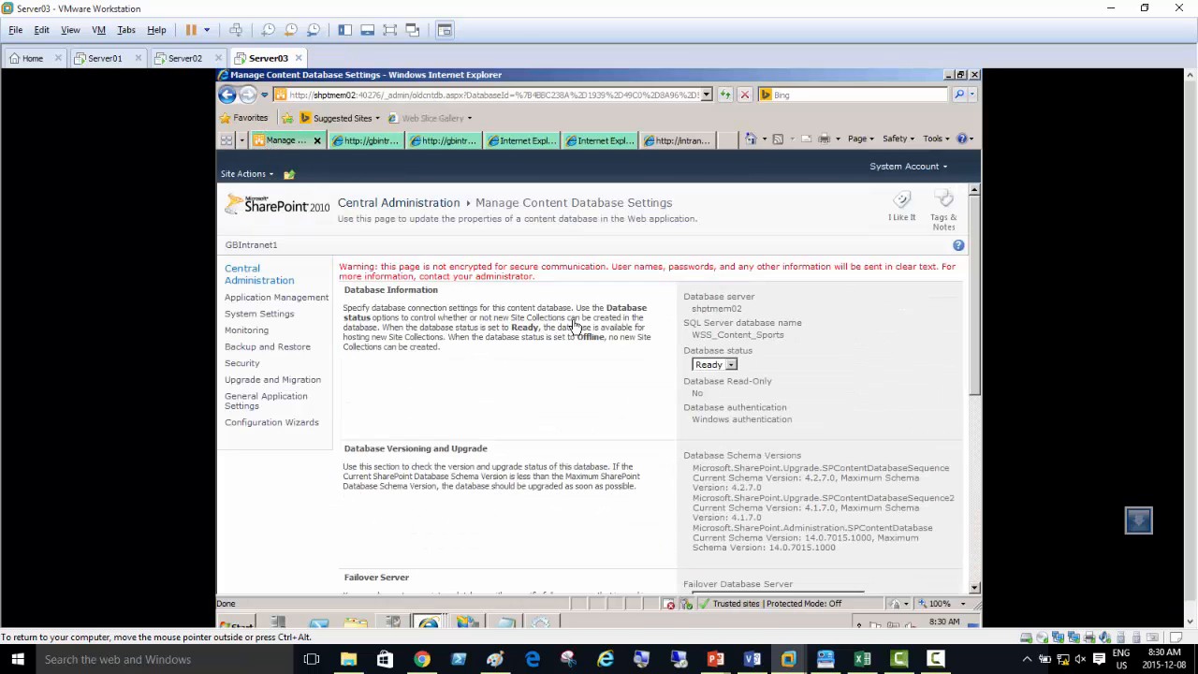
click(252, 277)
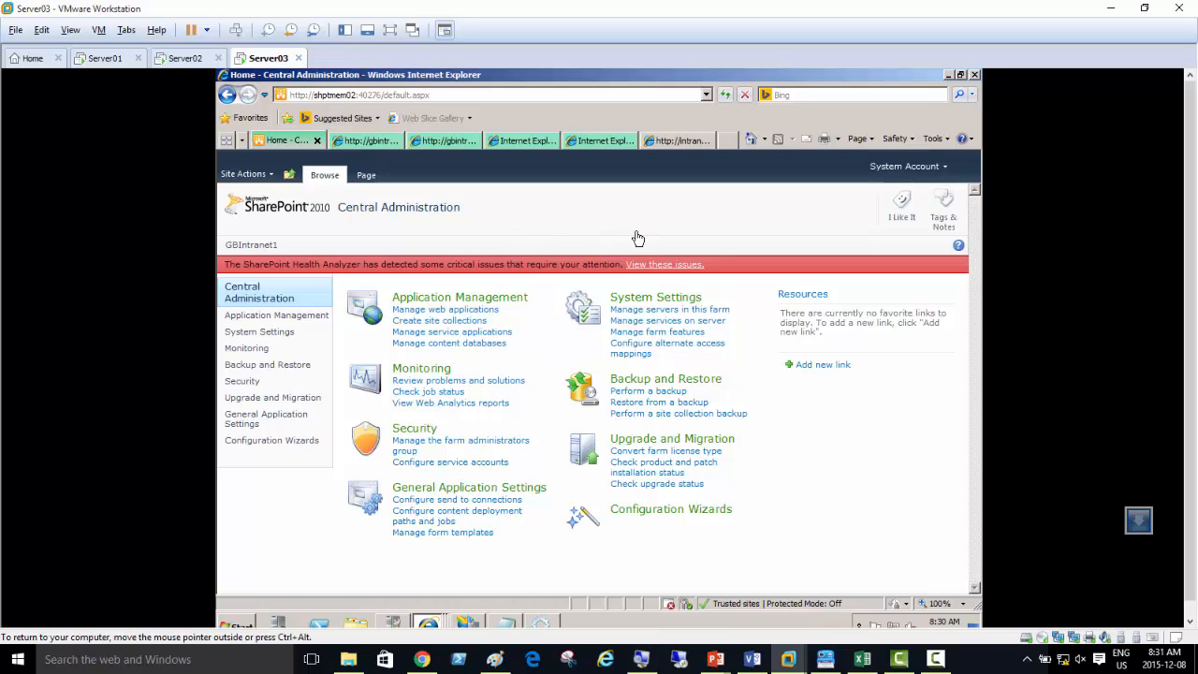
mouse_move(642, 659)
click(618, 626)
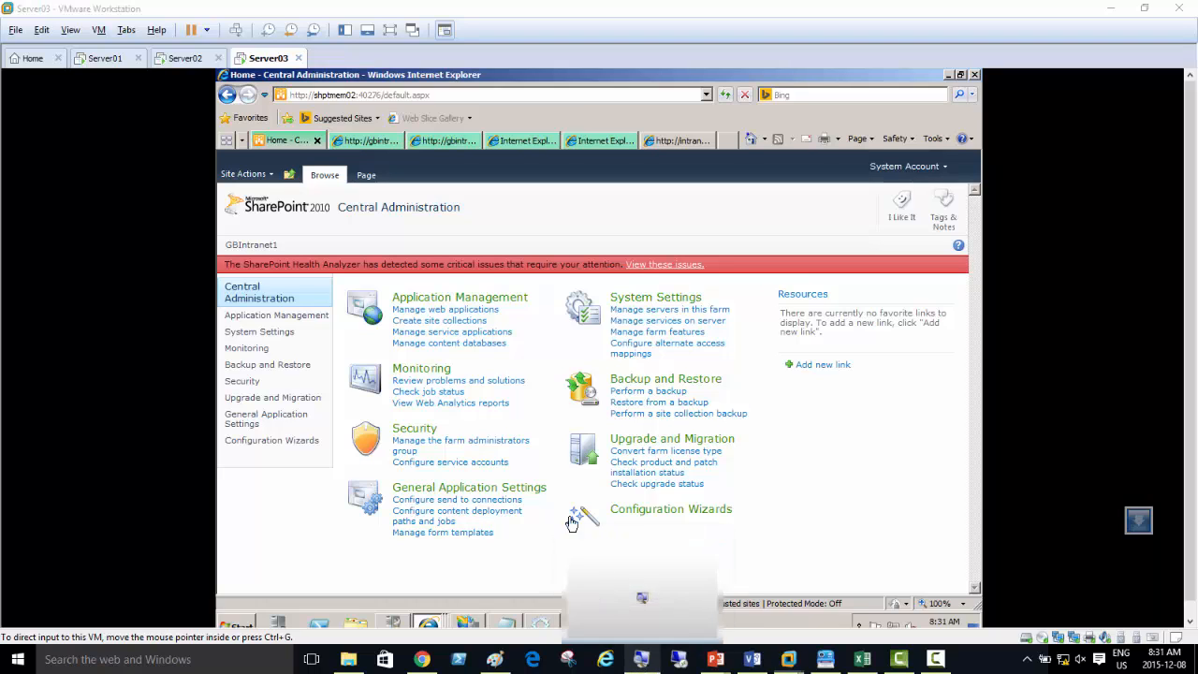
click(498, 471)
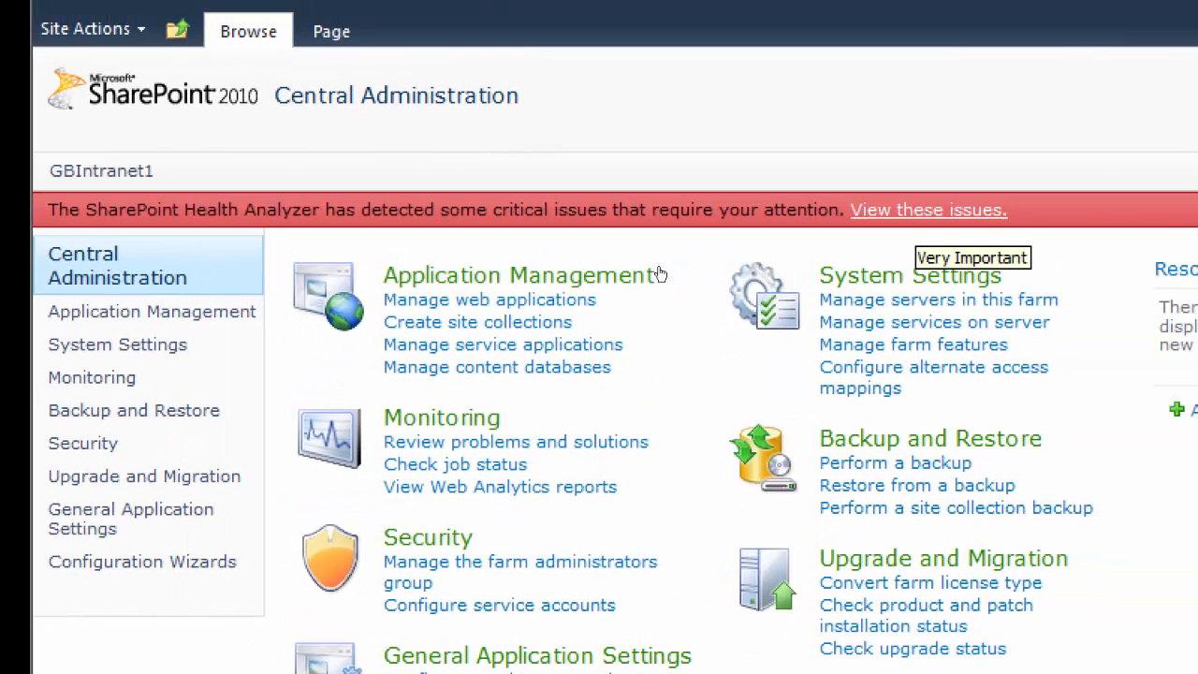
View the critical Health Analyzer issues, and check the Server02 and Server01 machines before returning to Server03
click(927, 211)
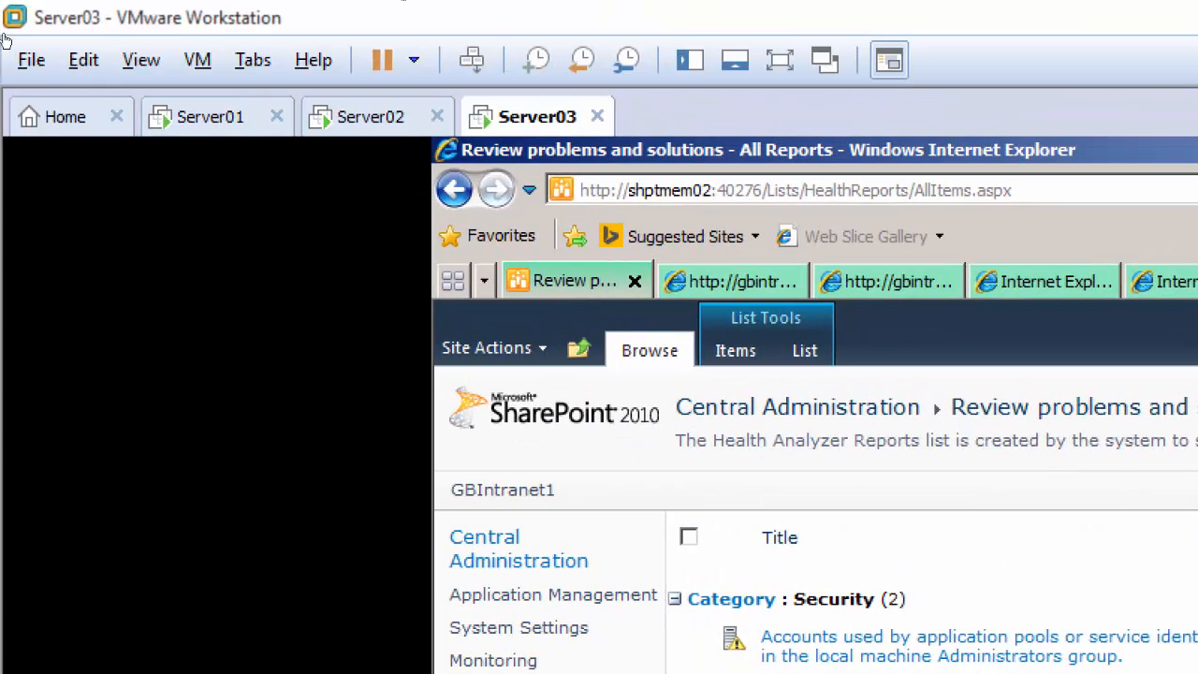
click(127, 116)
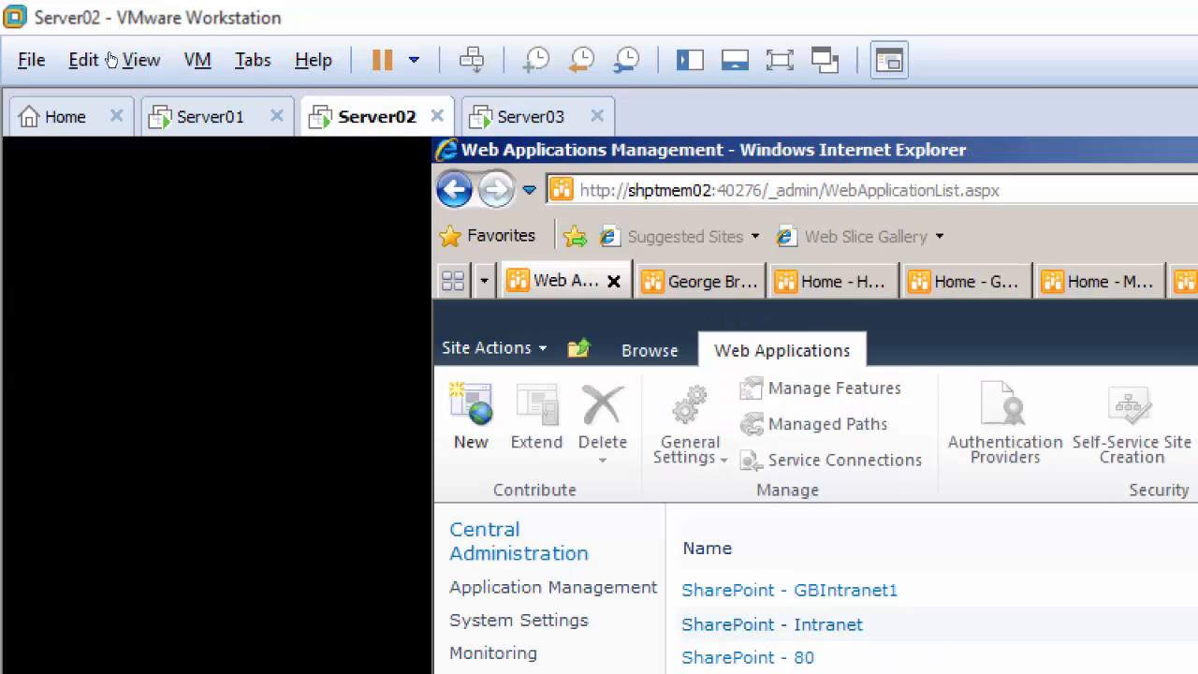
click(209, 116)
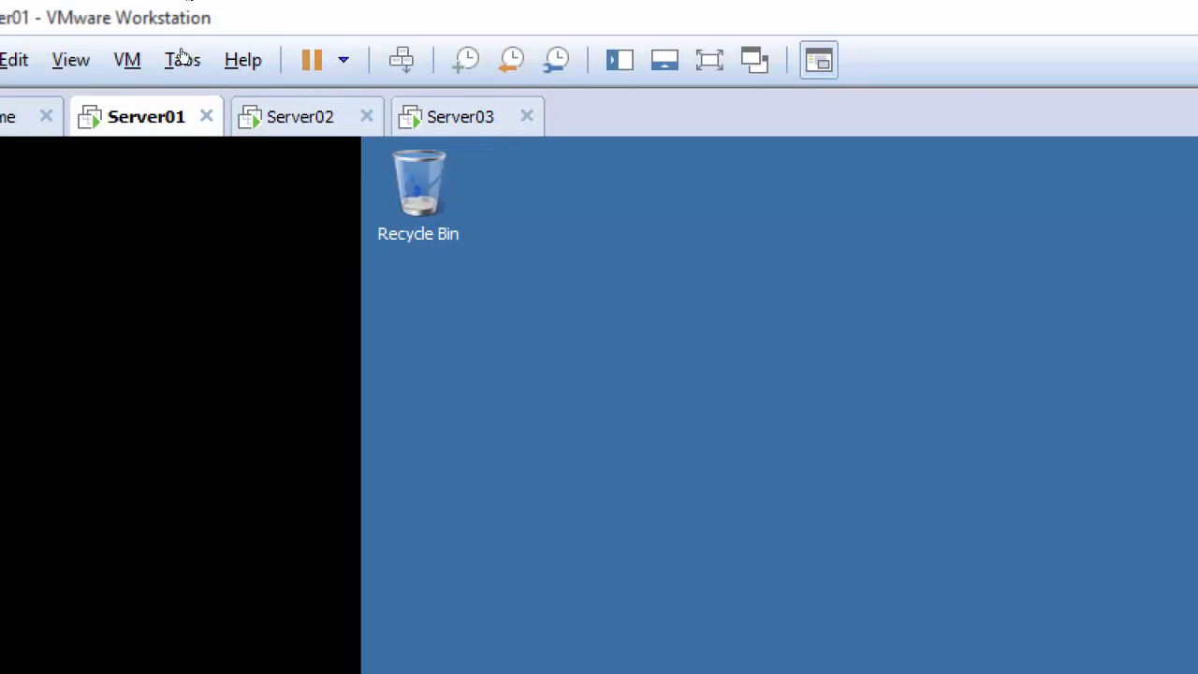
click(298, 117)
click(460, 118)
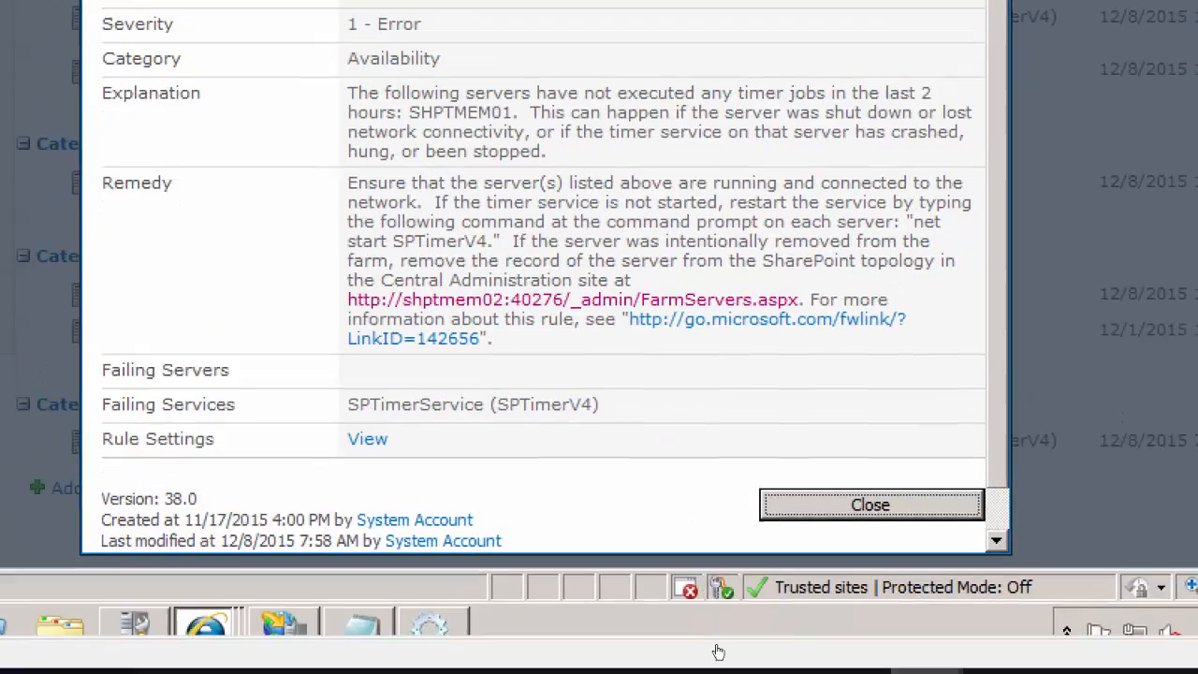
Close the timer service issue report and open the web applications list from Central Administration
click(787, 498)
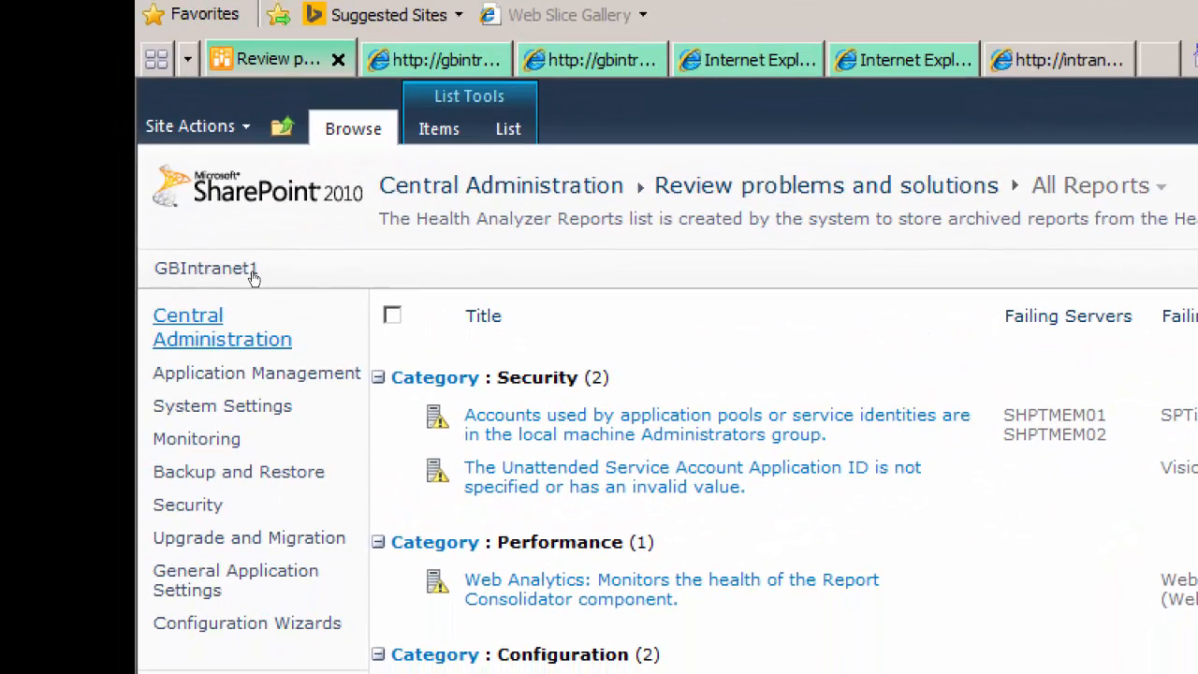
click(170, 296)
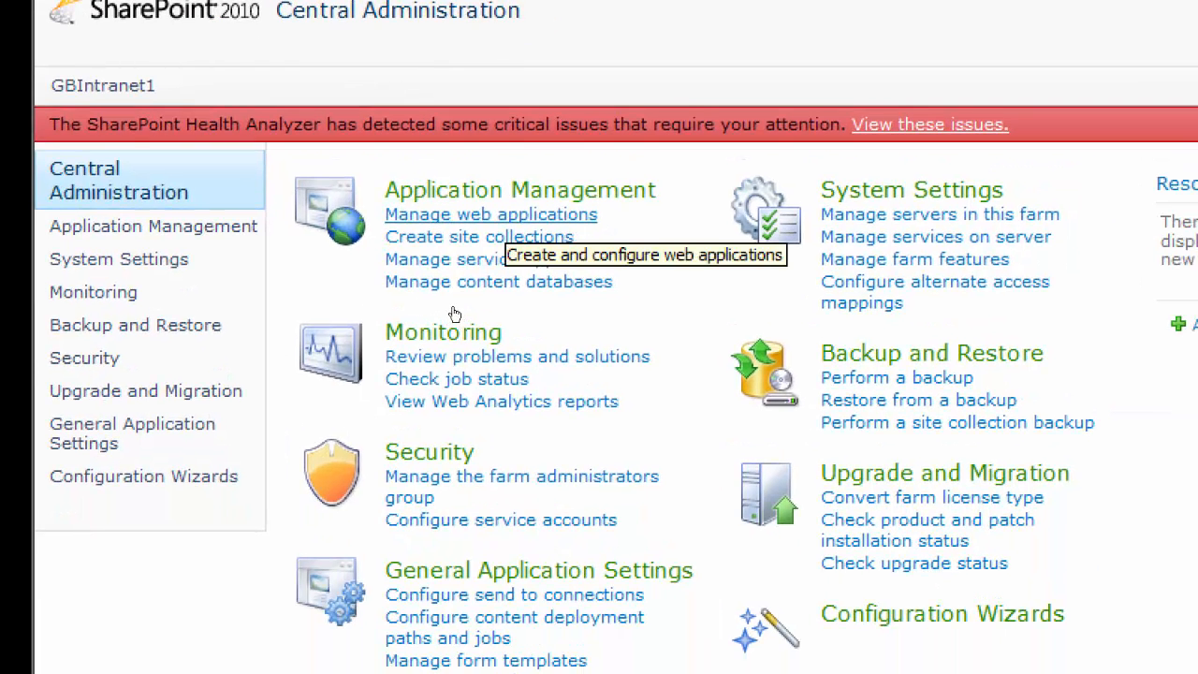
click(491, 216)
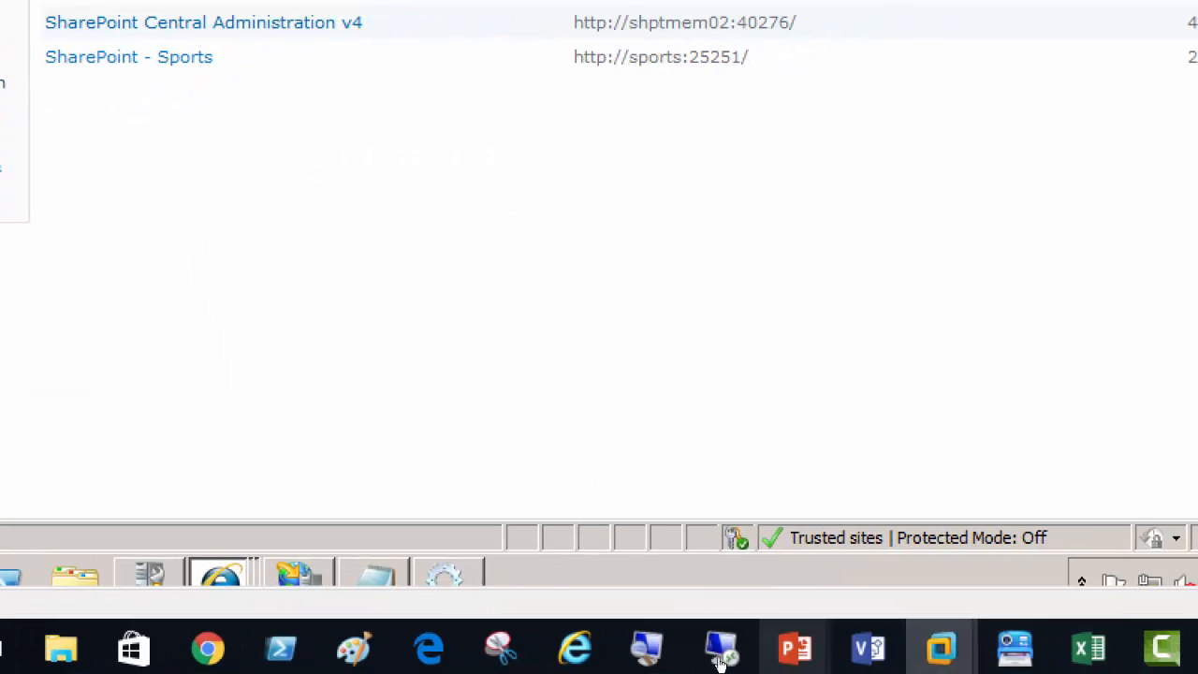
Show the PowerPoint slide with the Sports/Soccer site and content database, and return to the Server03 machine in VMware Workstation
mouse_move(795, 648)
click(645, 589)
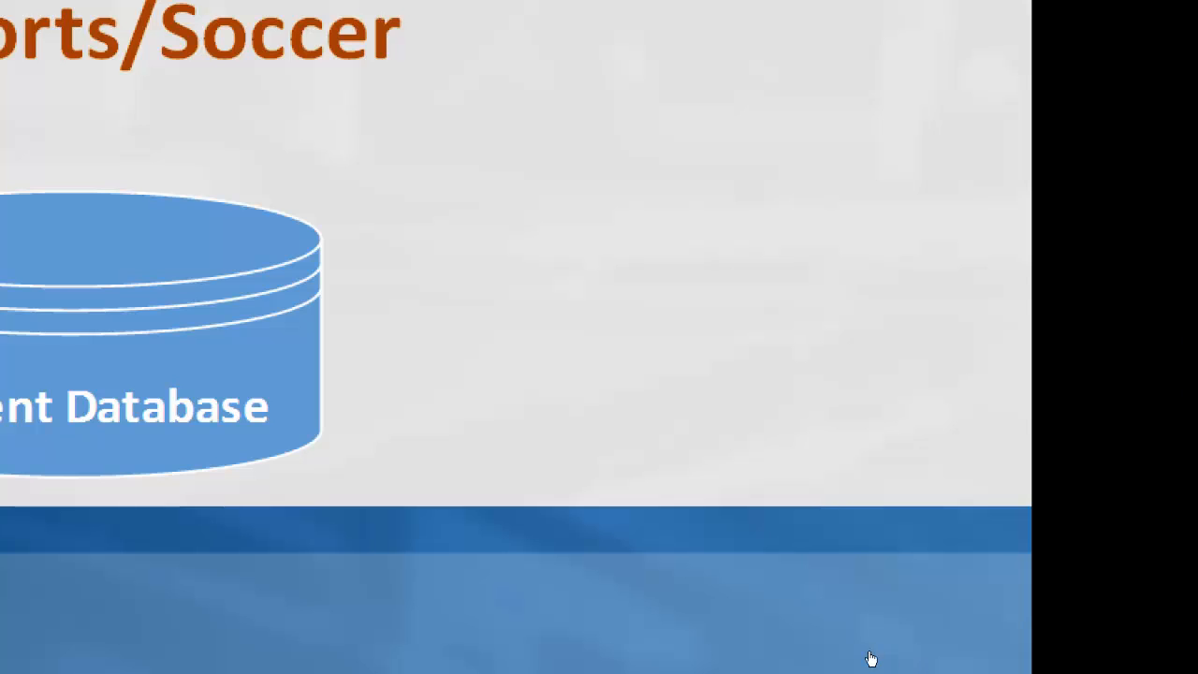
mouse_move(872, 672)
mouse_move(508, 642)
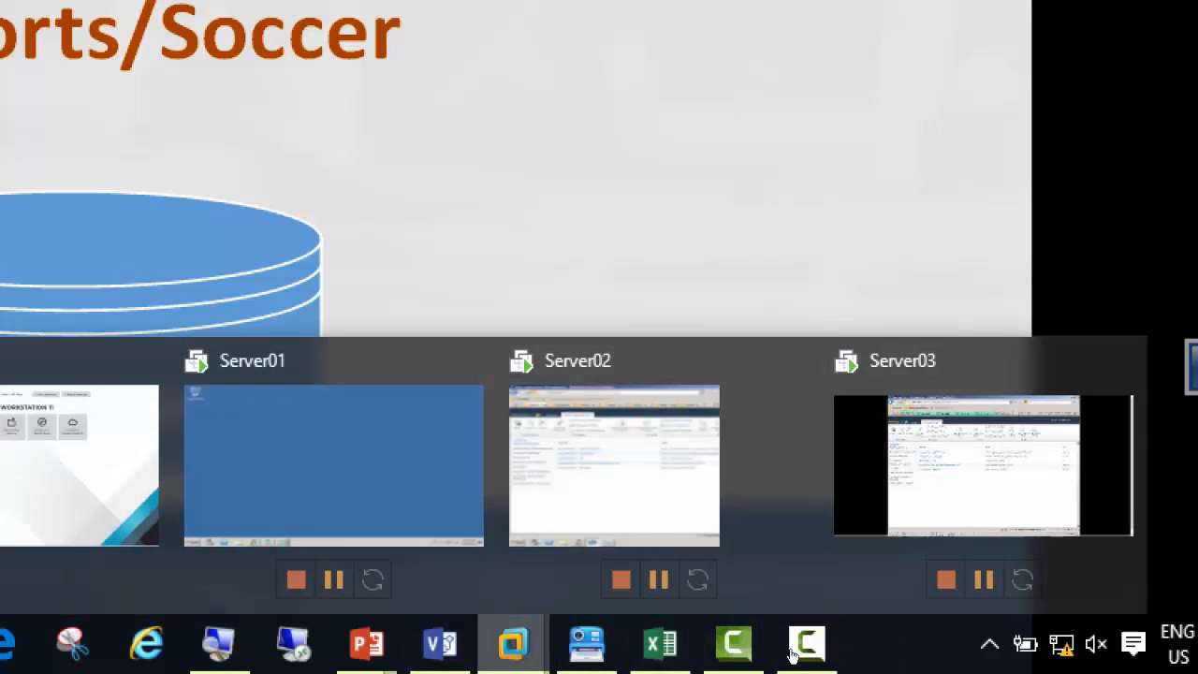
click(1030, 559)
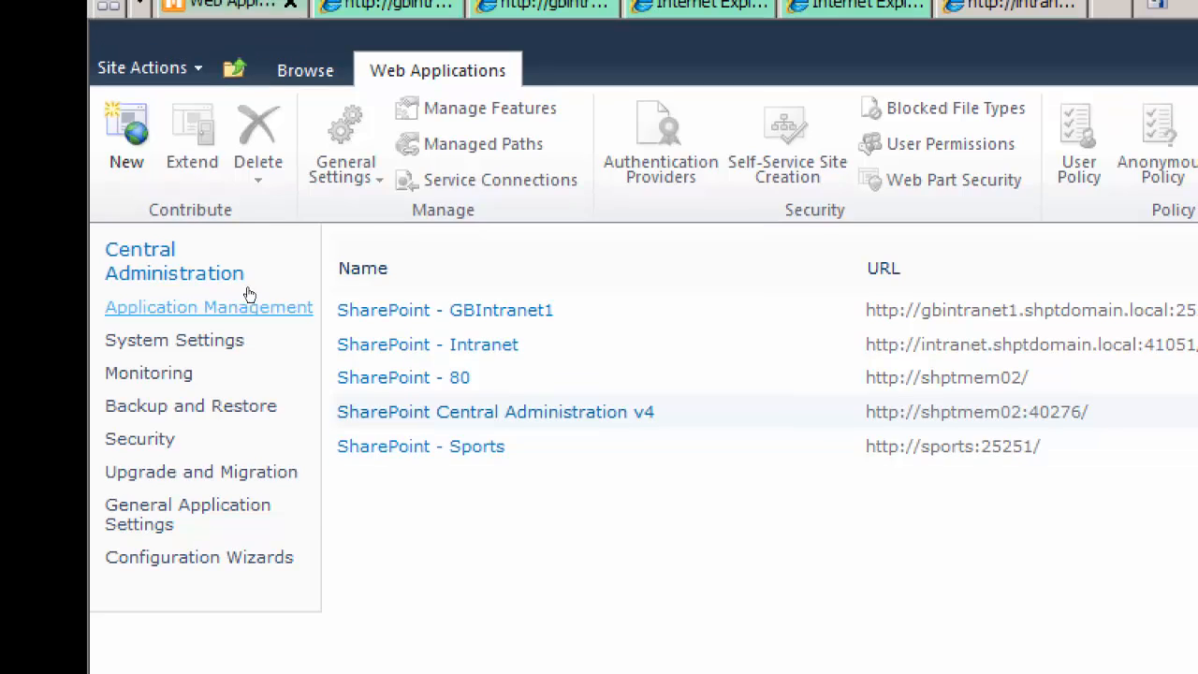
Start a new web application from Central Administration's web application management and name its new IIS web site SharePoint - Exams
click(245, 278)
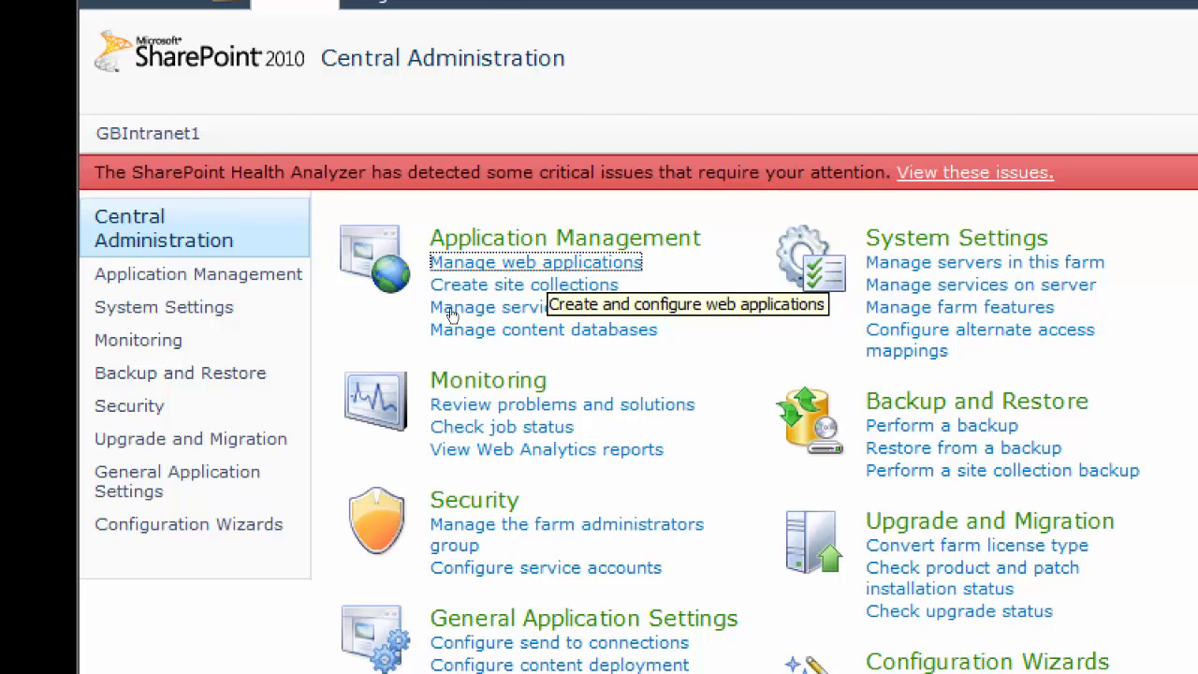
click(451, 315)
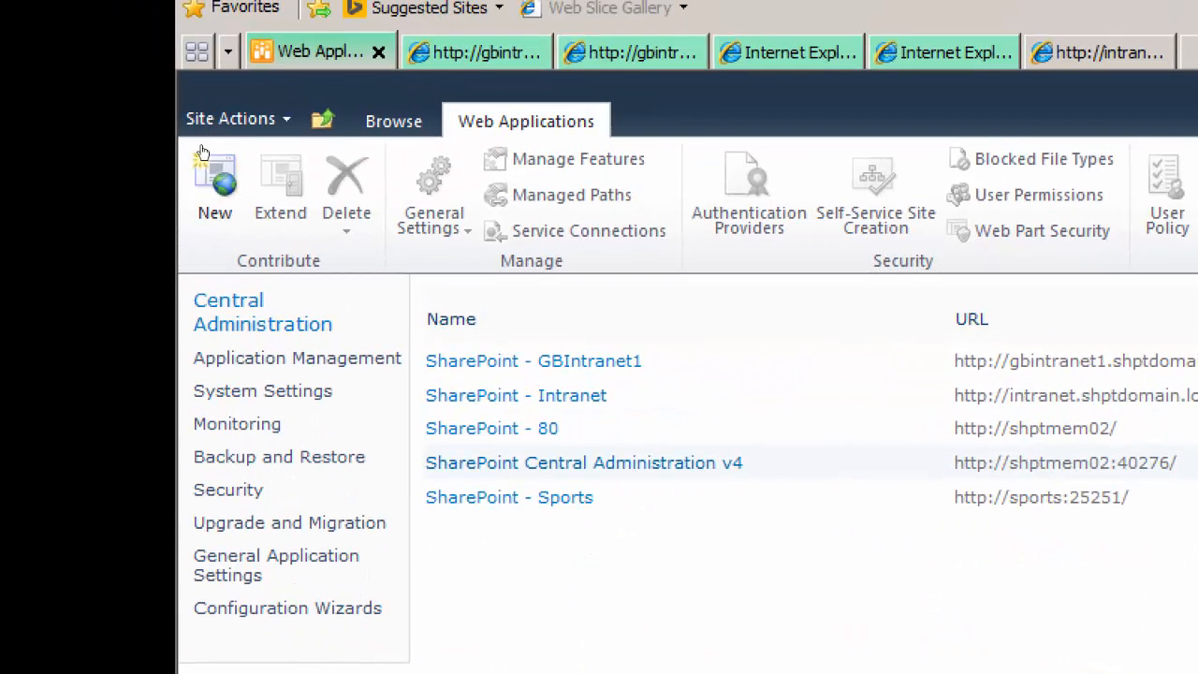
click(240, 214)
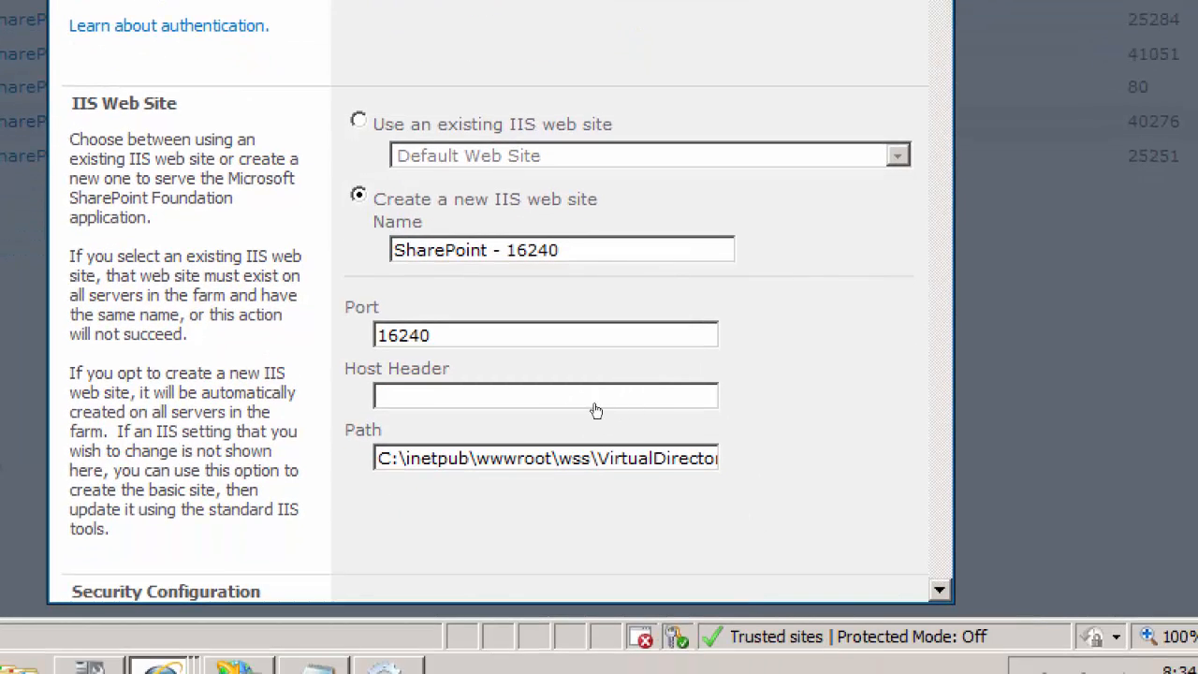
drag(507, 250, 560, 251)
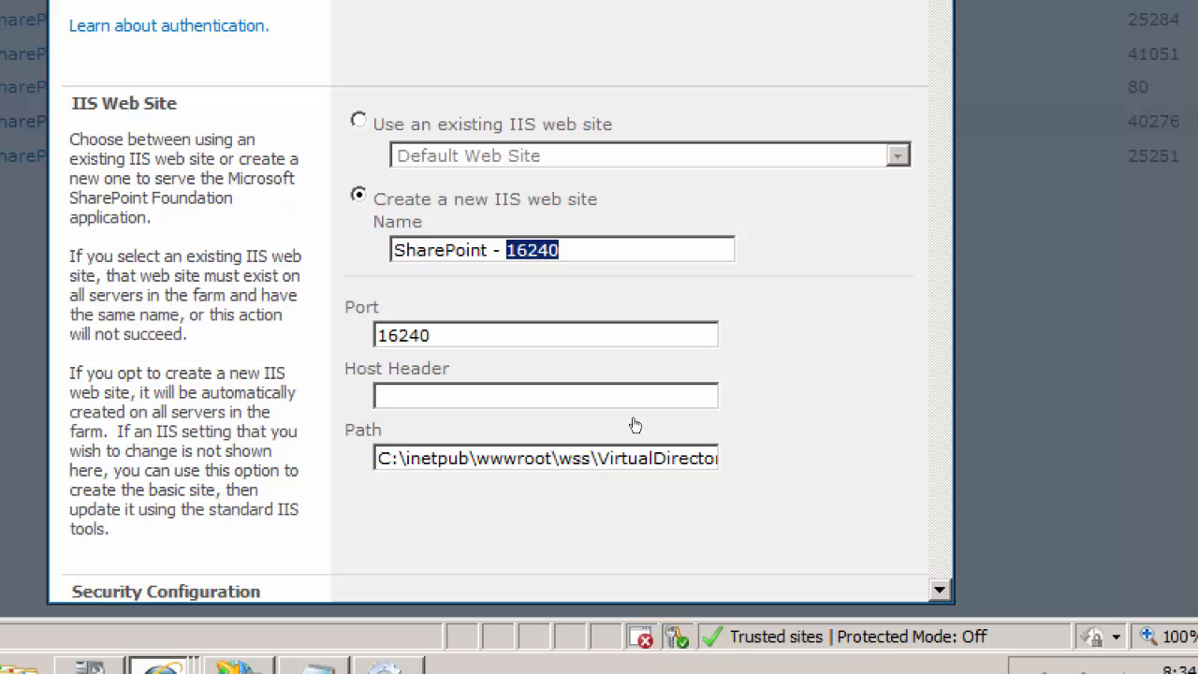
text(Exams)
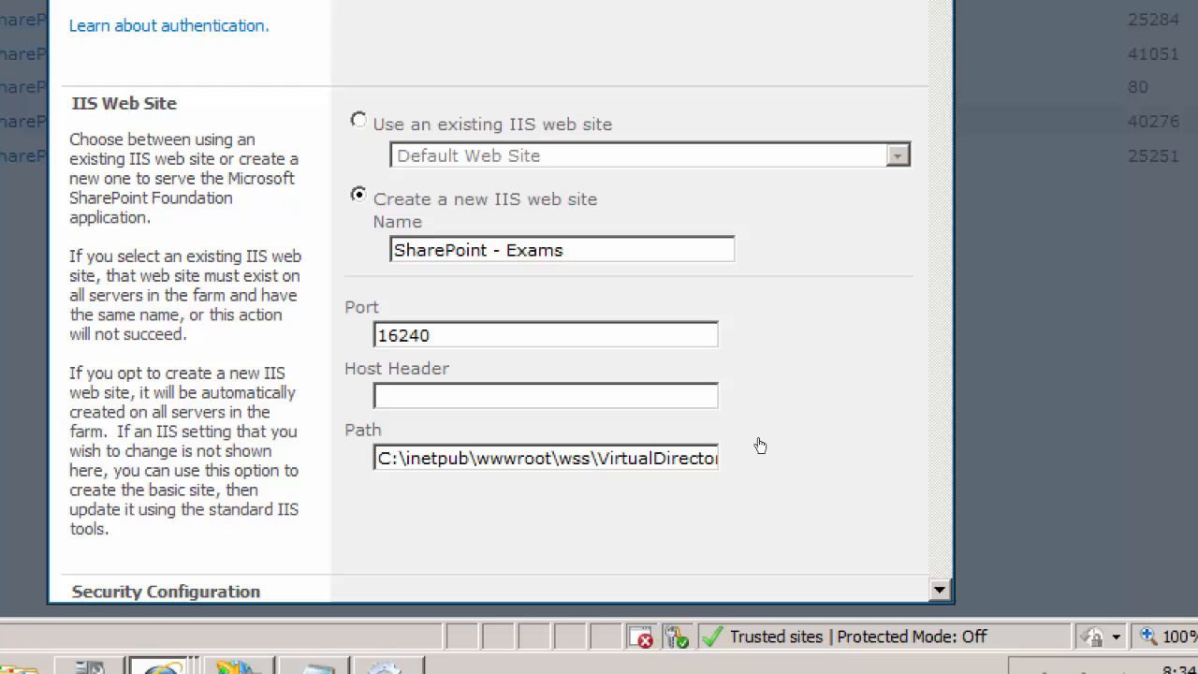
Set the new web application's host header to Exams.shptdomain.local
scroll(760, 446, down, 3)
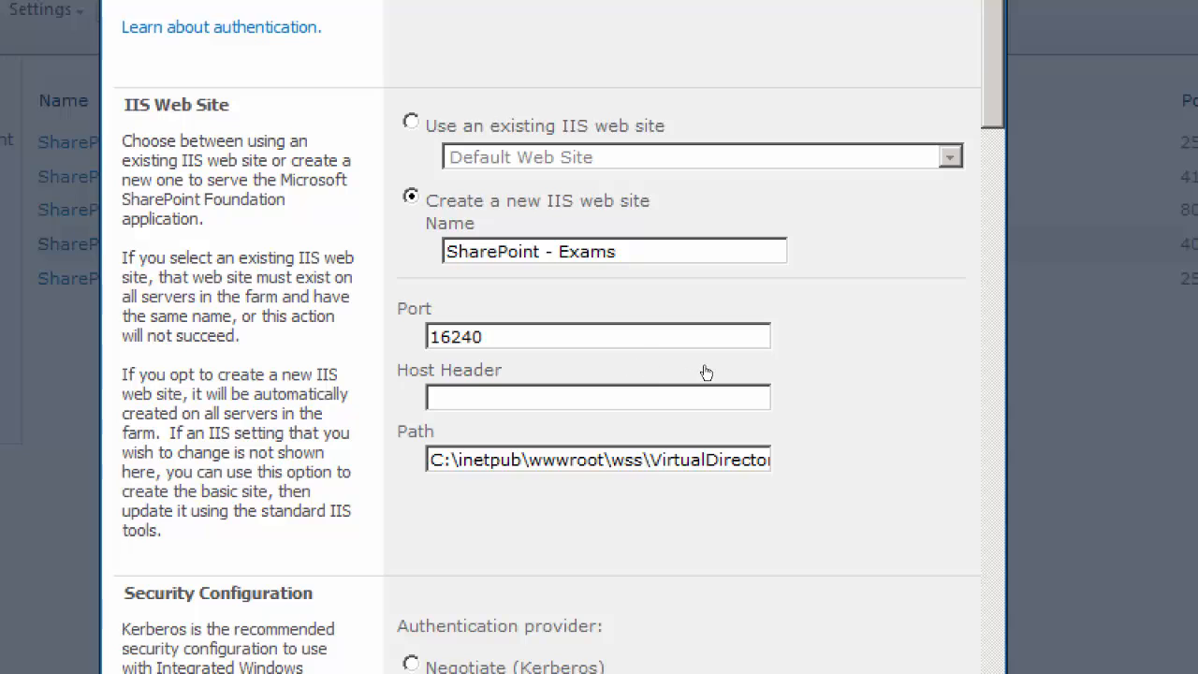
scroll(774, 388, down, 3)
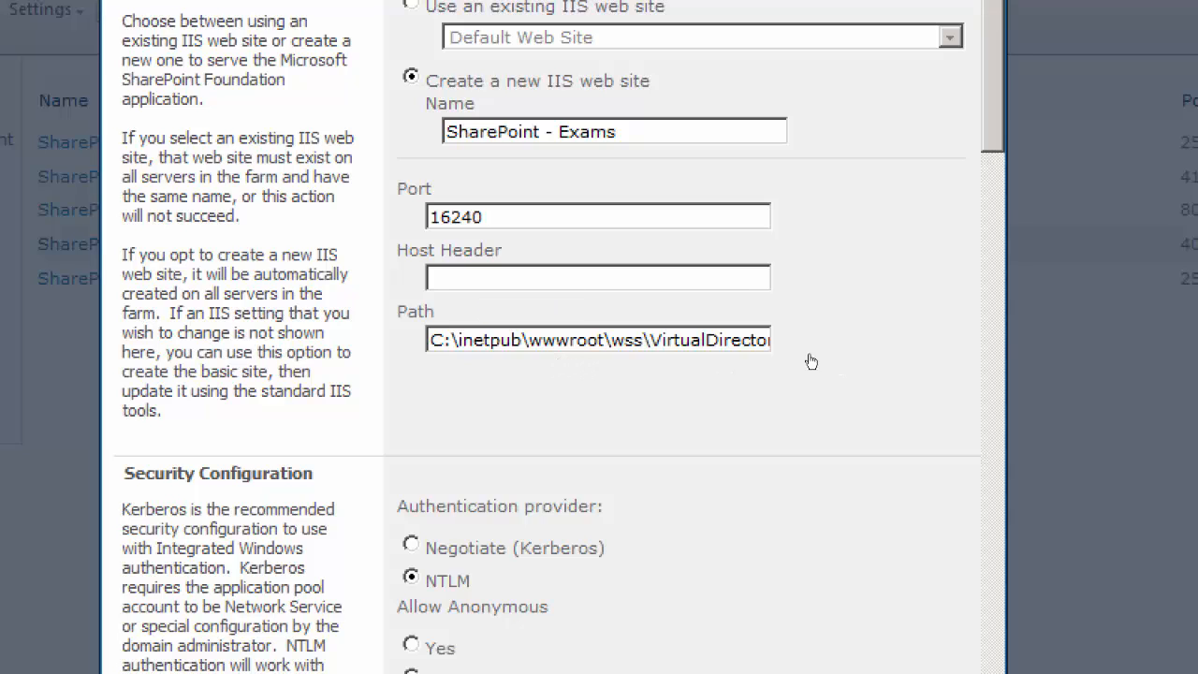
click(649, 278)
text(s.shptdomain.local)
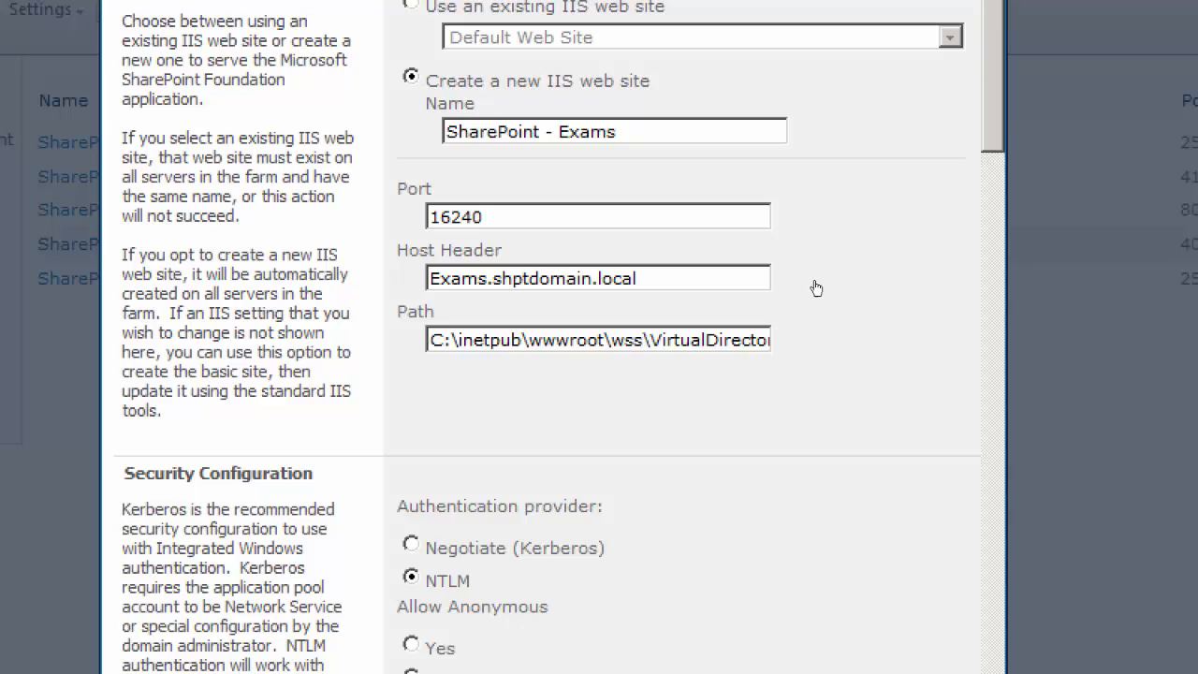
Review the new web application's IIS path, authentication provider, anonymous access, SSL, public URL and application pool settings
scroll(821, 283, down, 1)
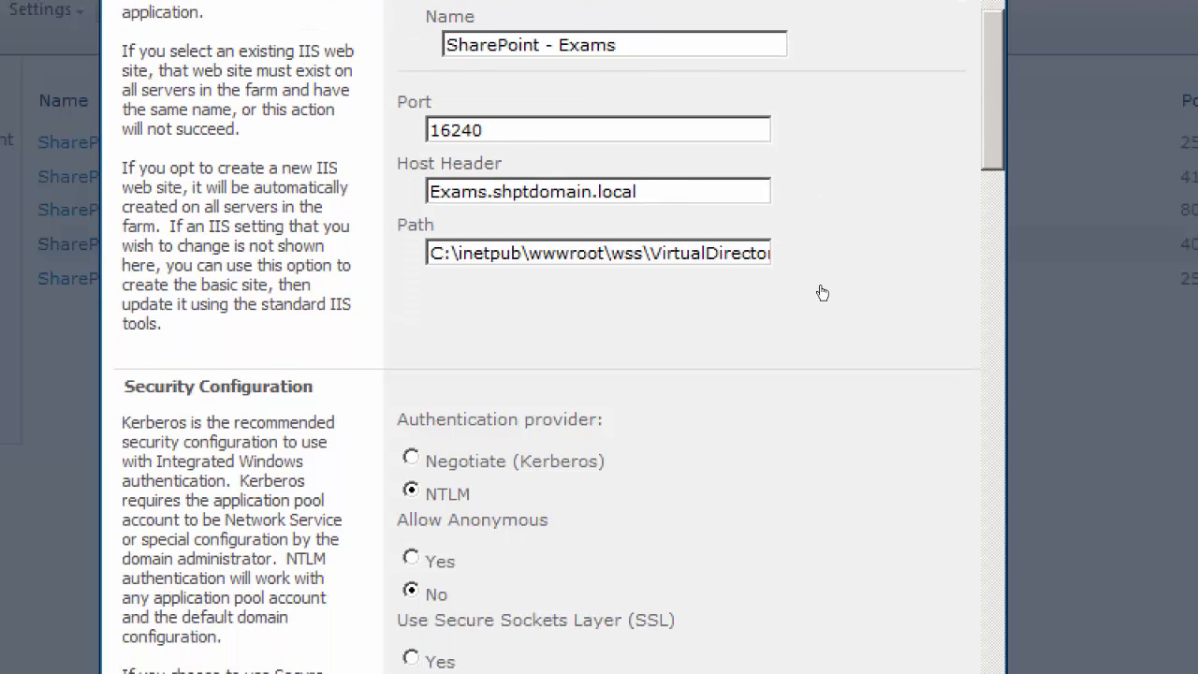
scroll(825, 284, up, 1)
scroll(825, 285, down, 1)
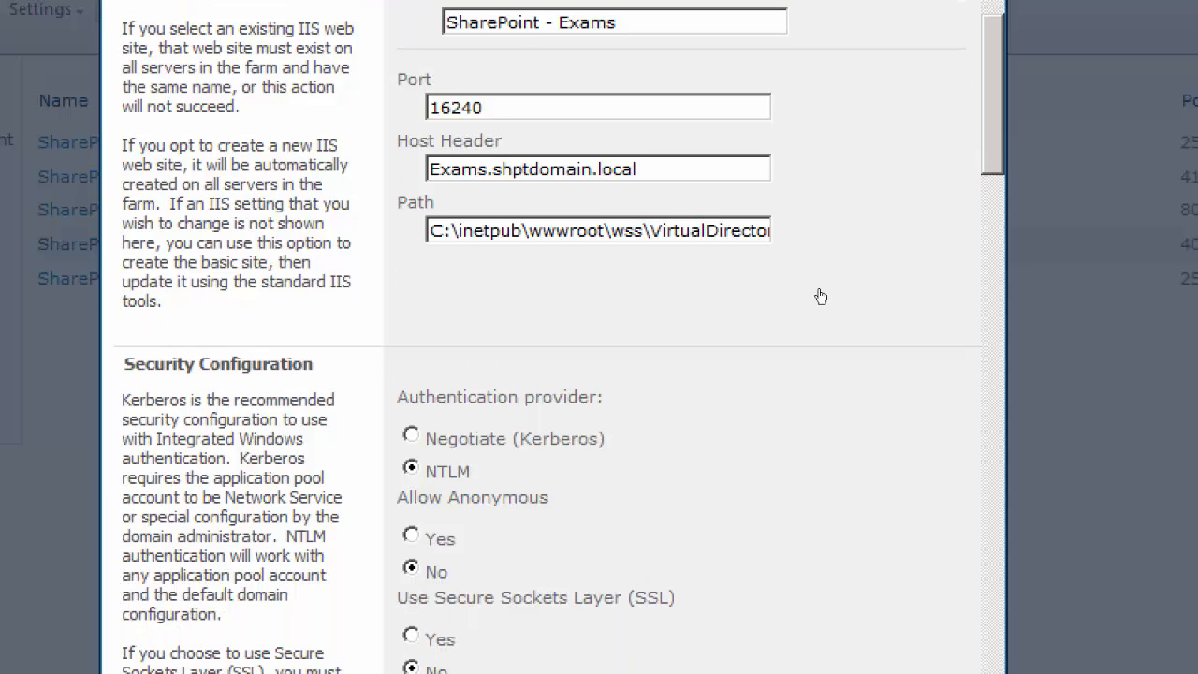
key(shift+End)
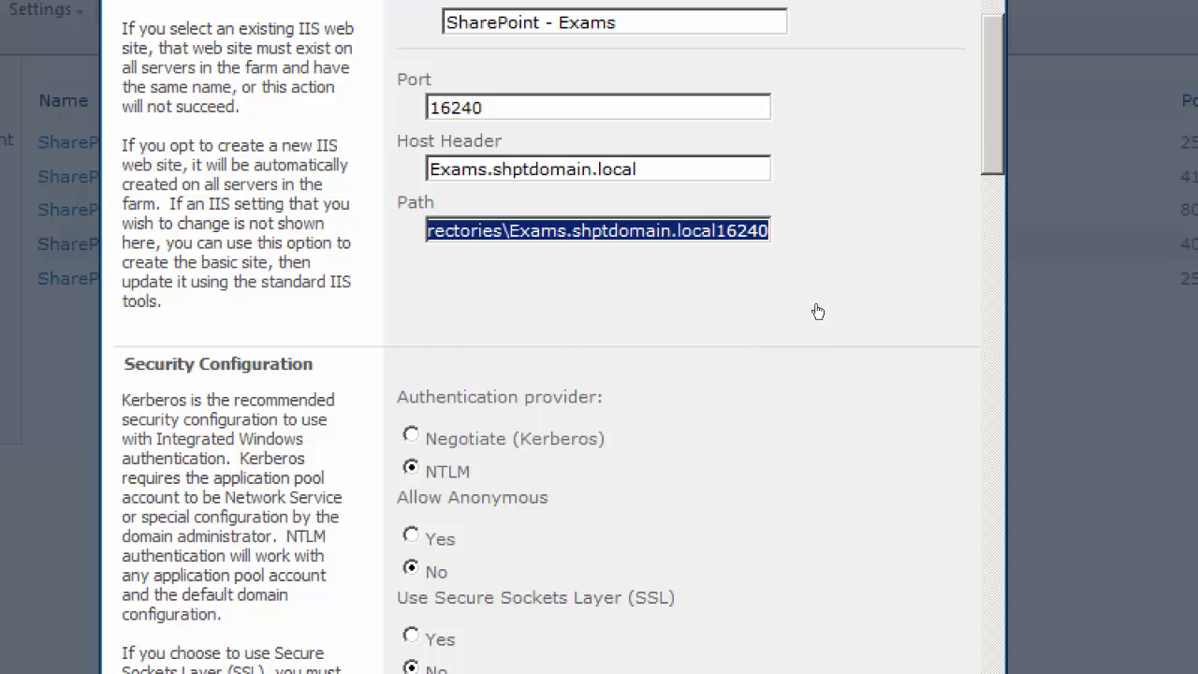
scroll(823, 310, down, 1)
scroll(823, 309, down, 4)
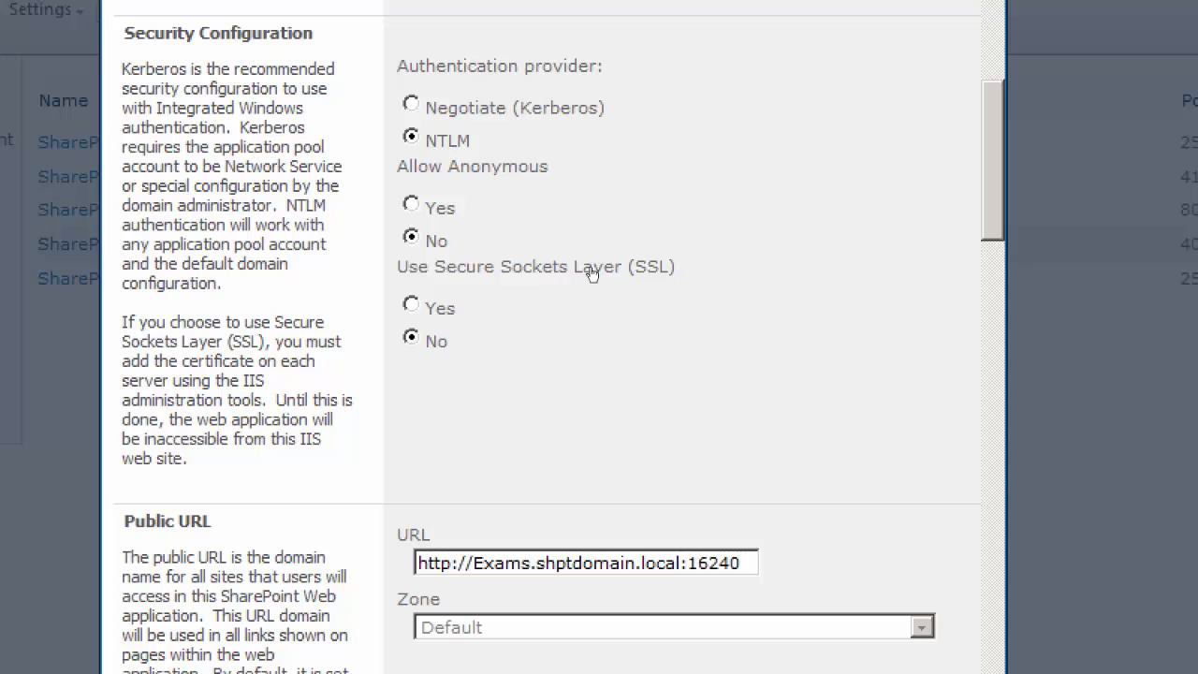
scroll(819, 315, down, 5)
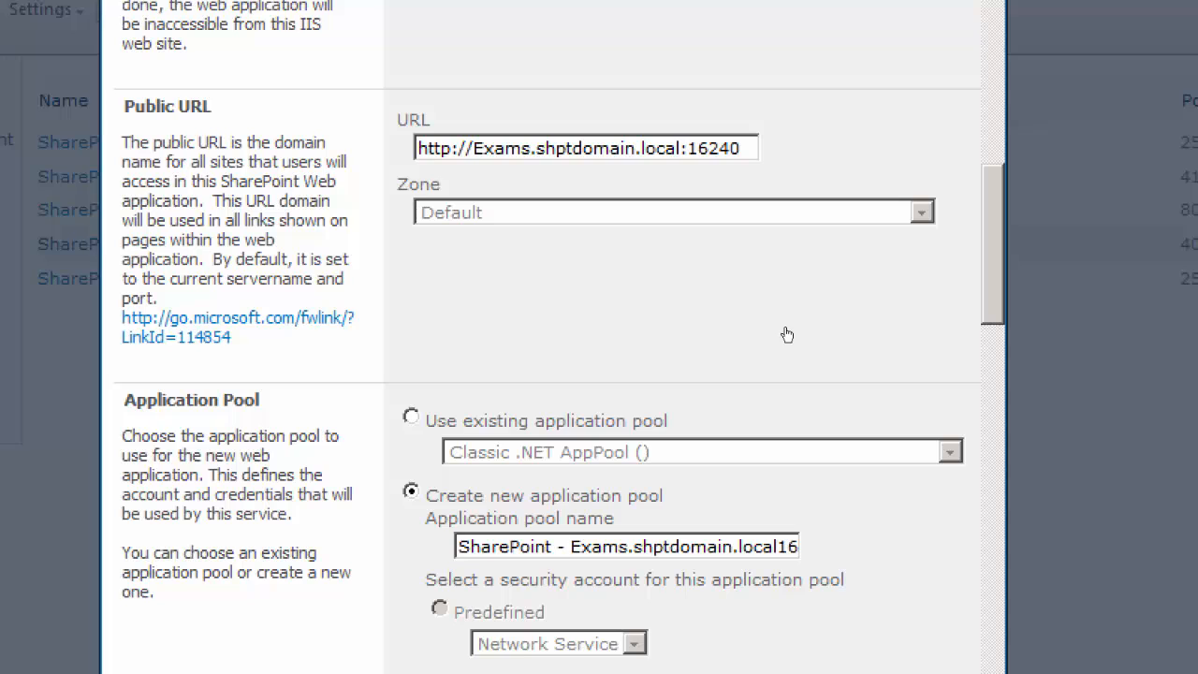
scroll(821, 336, down, 3)
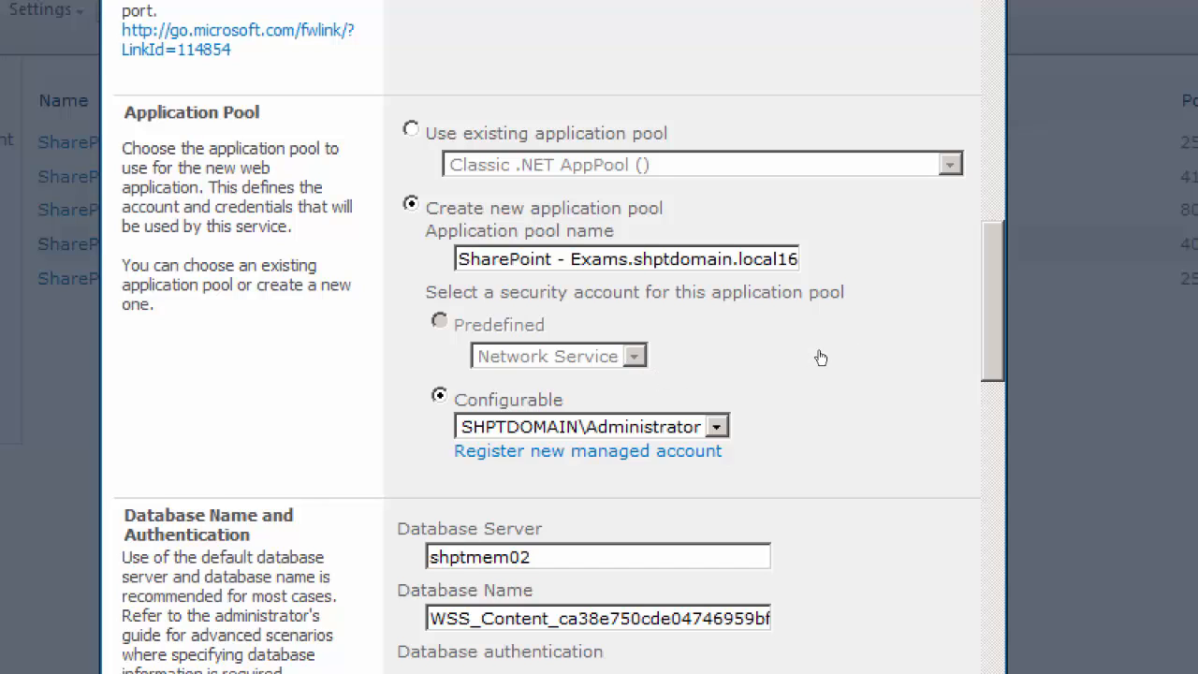
Set the new web application's content database name to WSS_Content_Exams
scroll(815, 364, down, 2)
scroll(821, 368, down, 2)
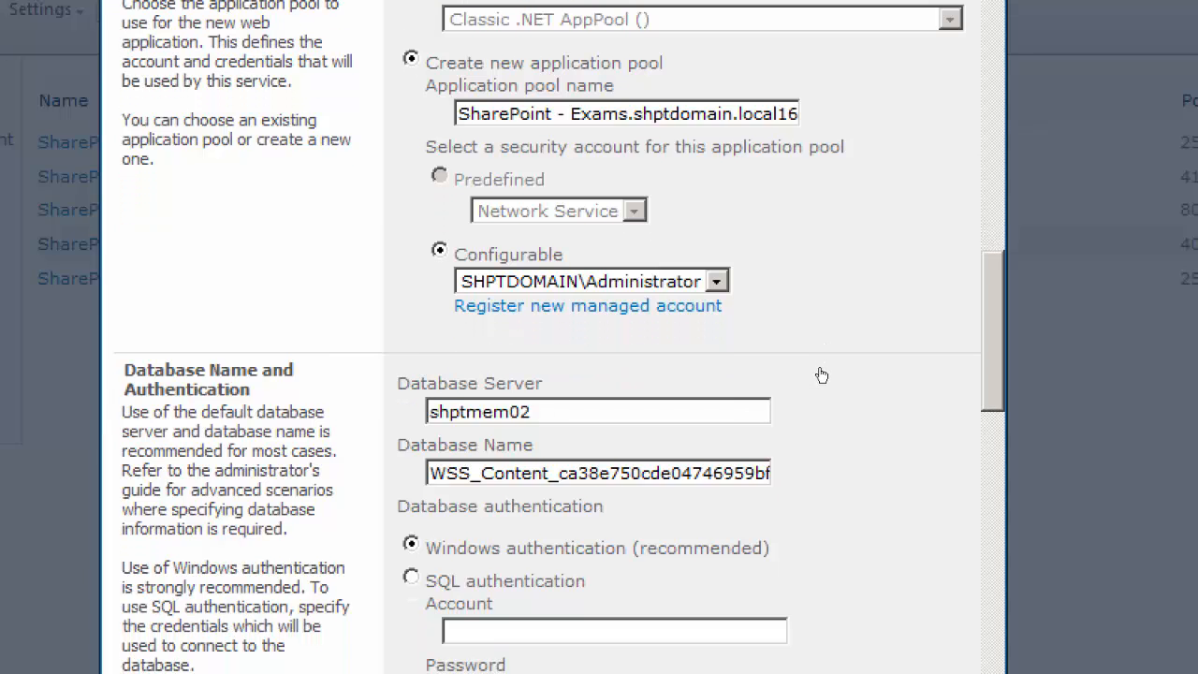
scroll(822, 375, down, 3)
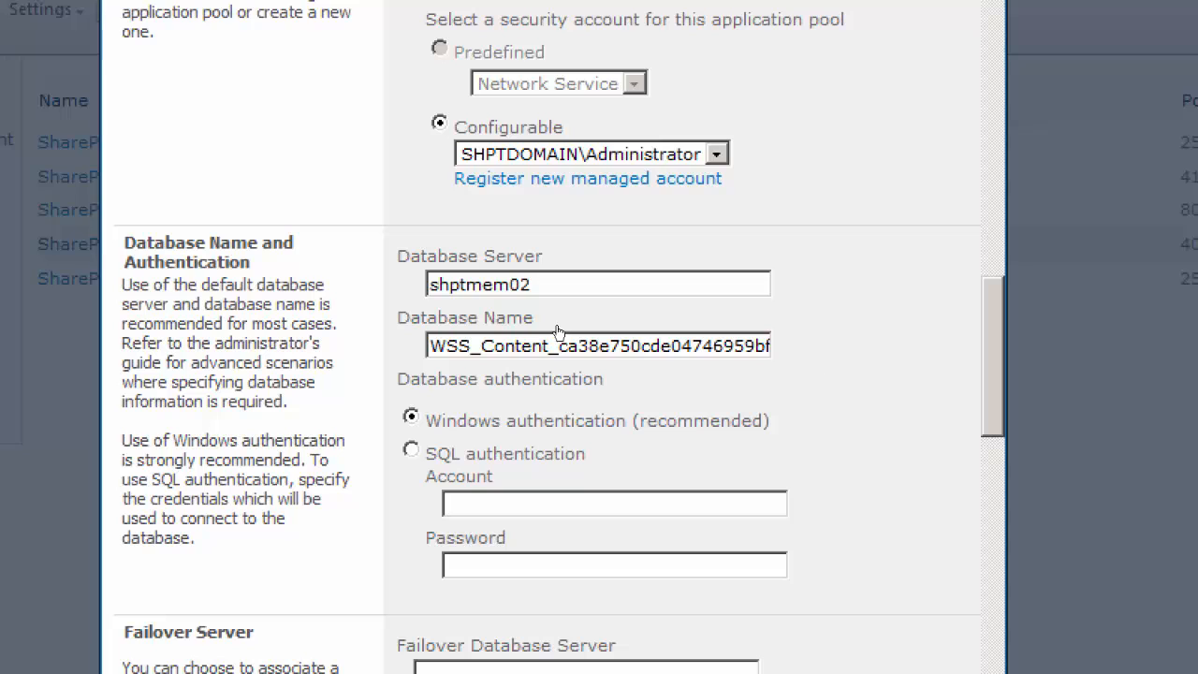
scroll(819, 384, down, 3)
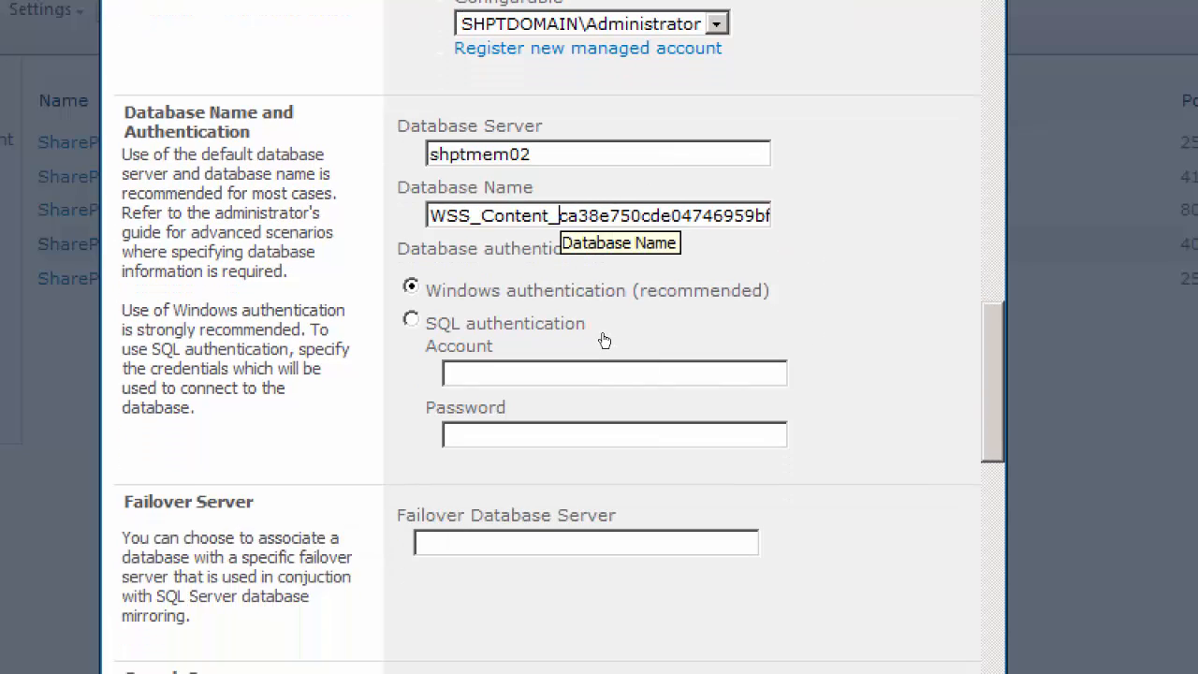
key(shift+Right)
key(shift+Right)
key(shift+Right)
key(shift+Right)
key(shift+Right)
key(shift+Right)
key(shift+Right)
key(shift+Right)
key(shift+Right)
key(shift+Right)
key(shift+Right)
key(shift+Right)
key(shift+Right)
key(shift+Right)
key(shift+Right)
key(shift+Right)
key(shift+Right)
key(shift+Right)
key(shift+Right)
key(shift+Right)
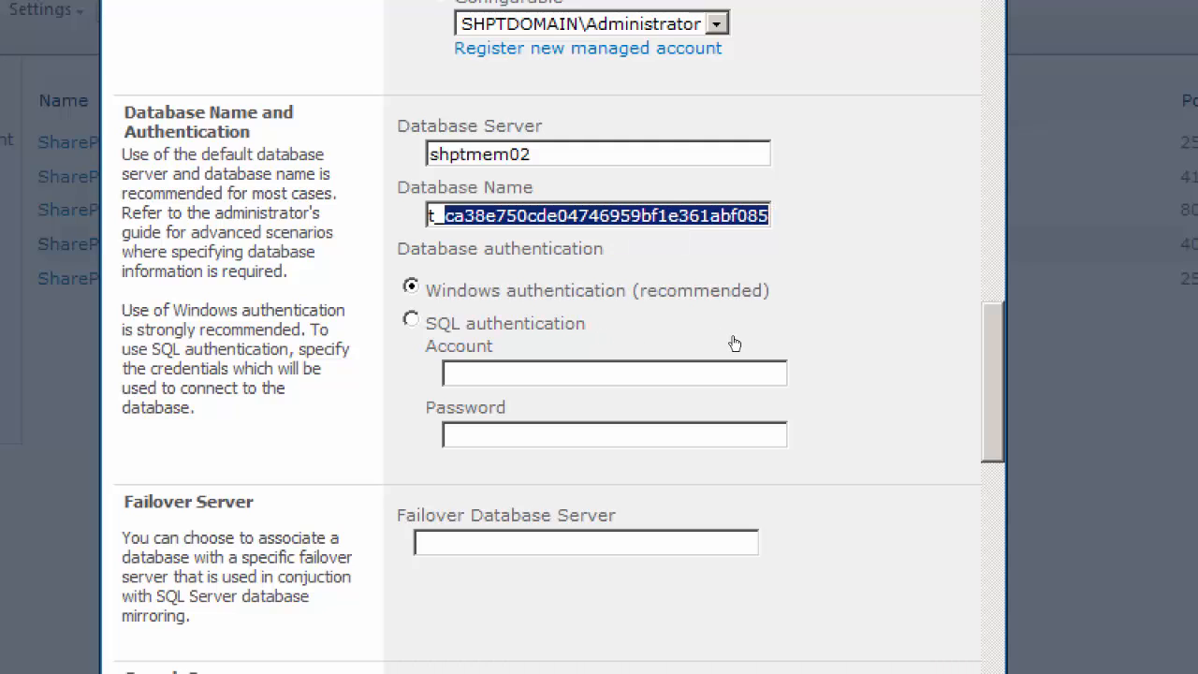
text(E)
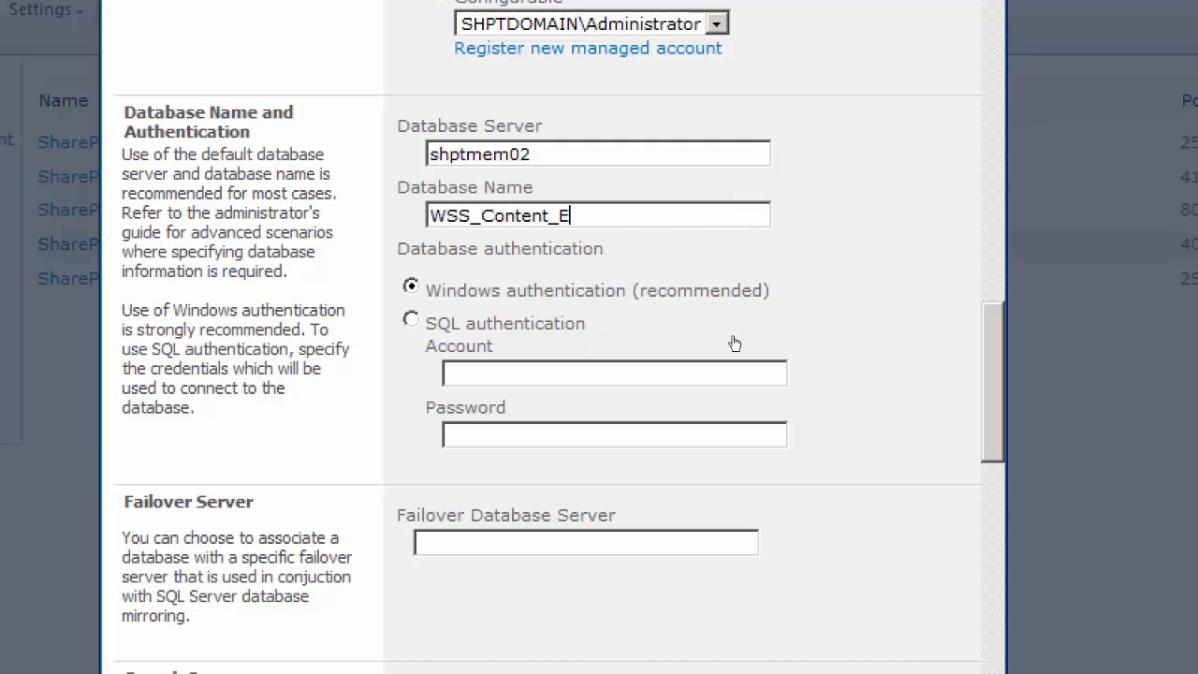
text(xams)
Examine the failover server, search server, service application connections and Customer Experience Improvement Program settings of the new web application
scroll(819, 402, down, 4)
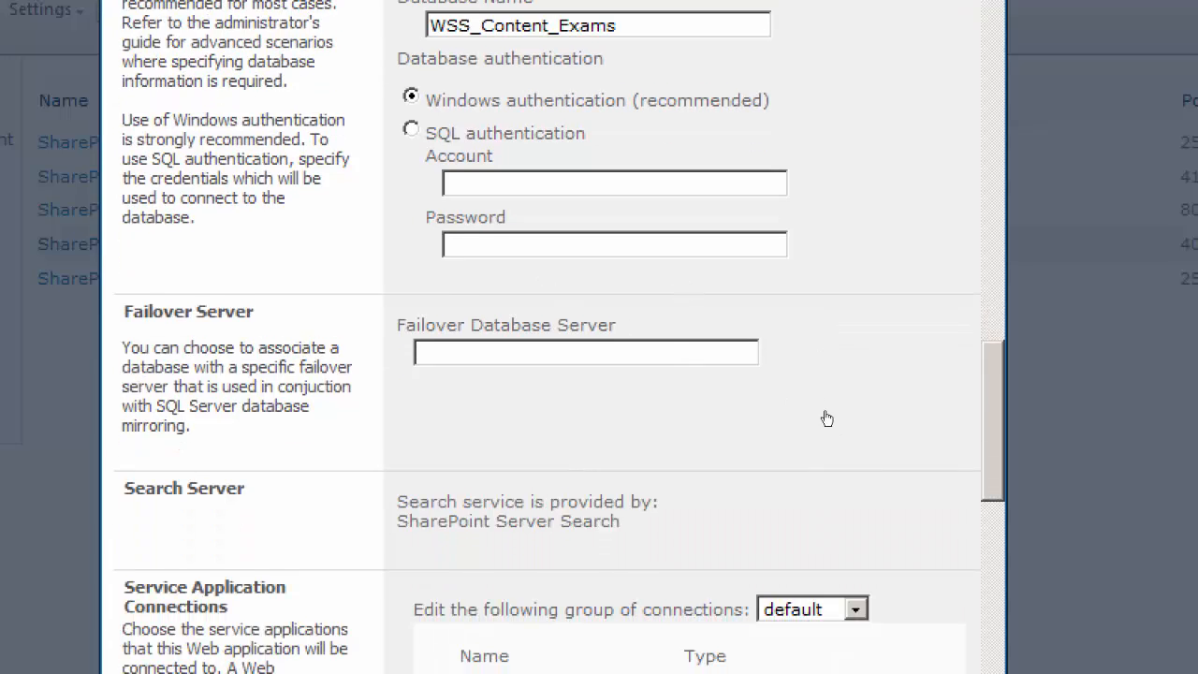
scroll(819, 416, down, 1)
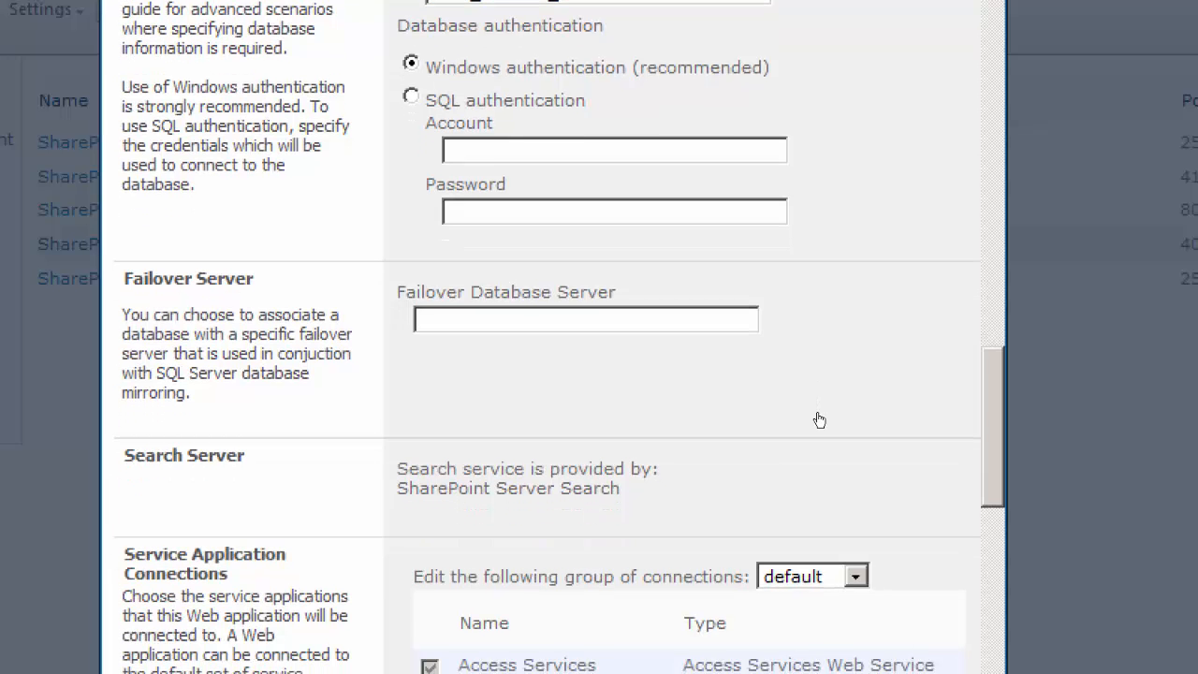
scroll(820, 421, down, 10)
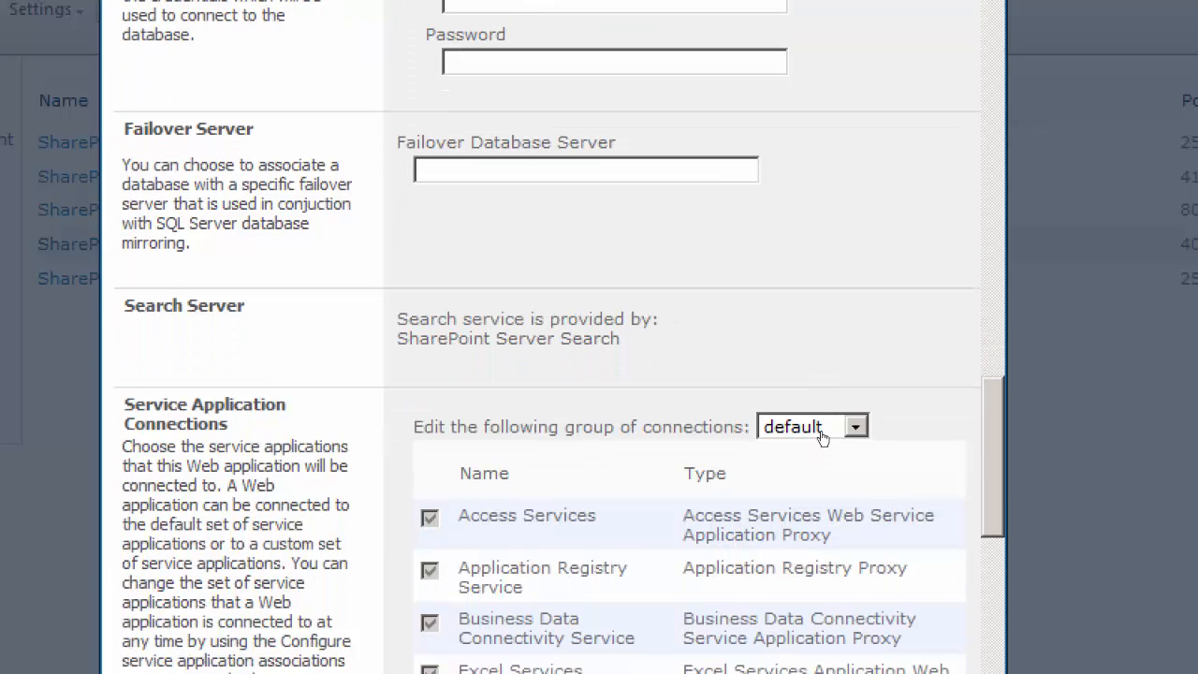
scroll(828, 487, down, 8)
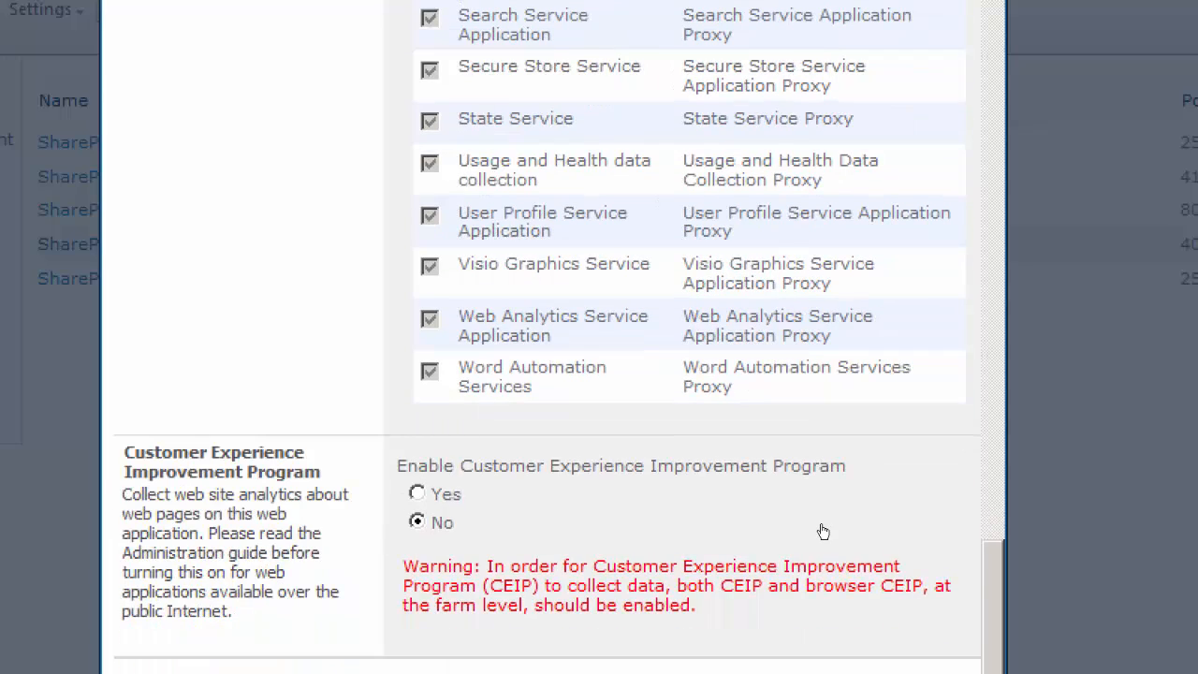
scroll(829, 487, up, 20)
scroll(827, 440, down, 2)
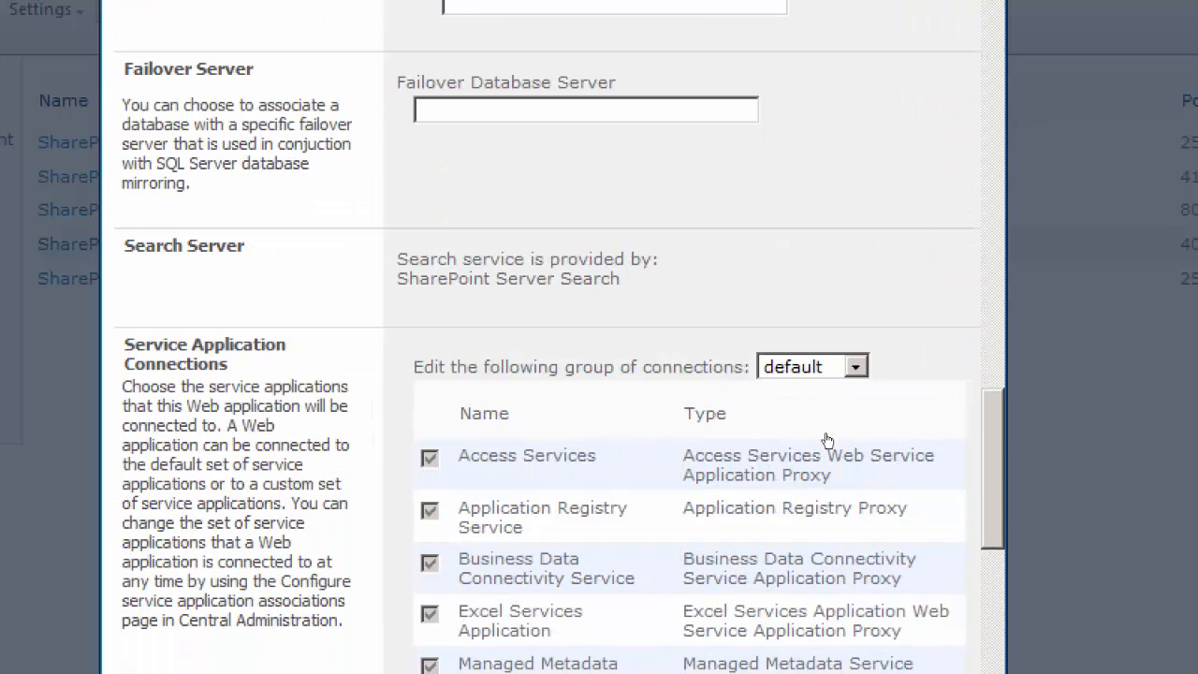
scroll(826, 440, down, 6)
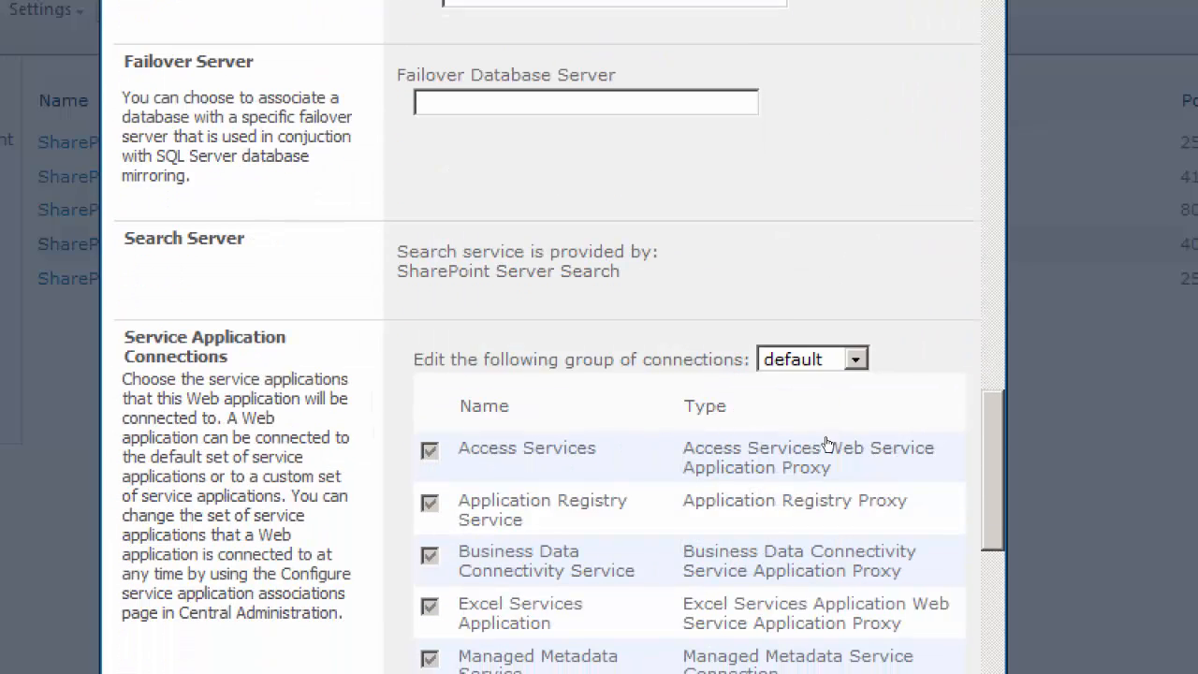
scroll(832, 486, down, 8)
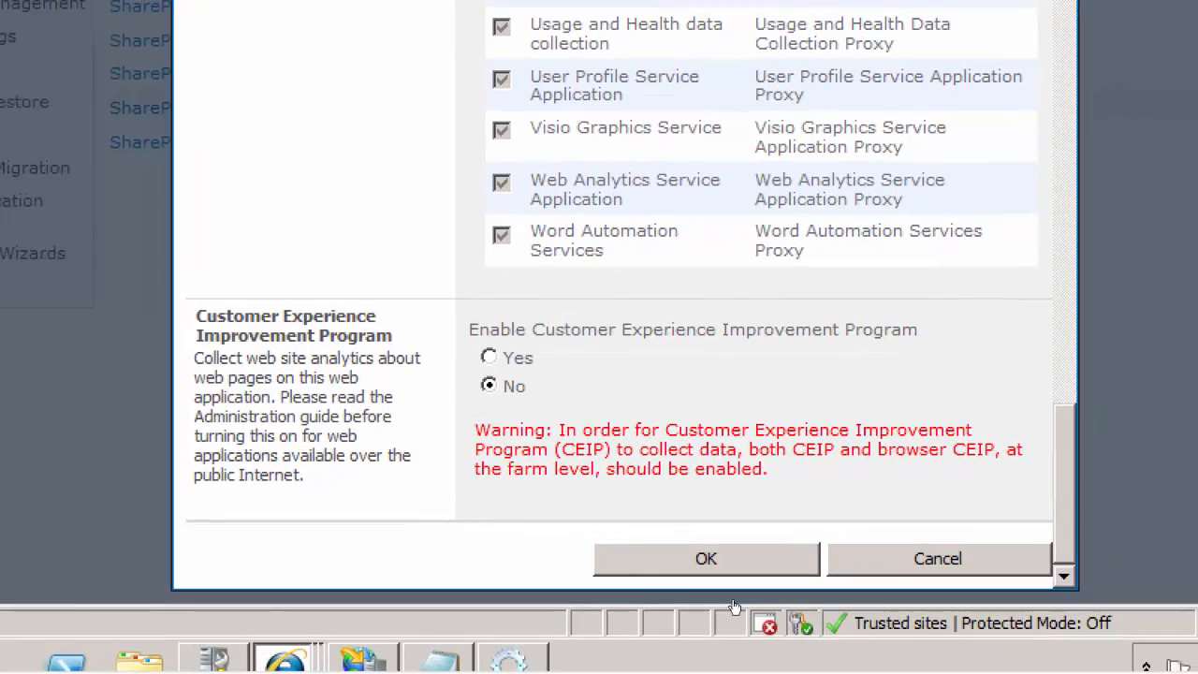
Go back over the form's authentication mode, IIS web site, host header, path and security configuration settings
scroll(821, 508, up, 15)
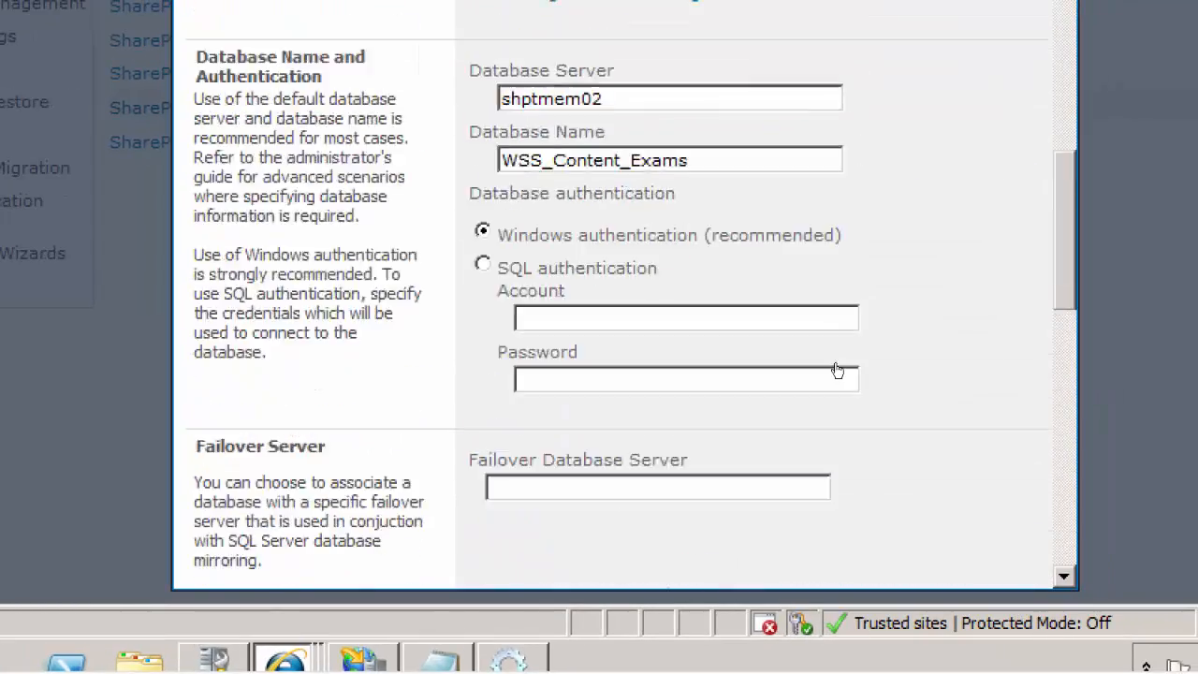
scroll(819, 281, up, 5)
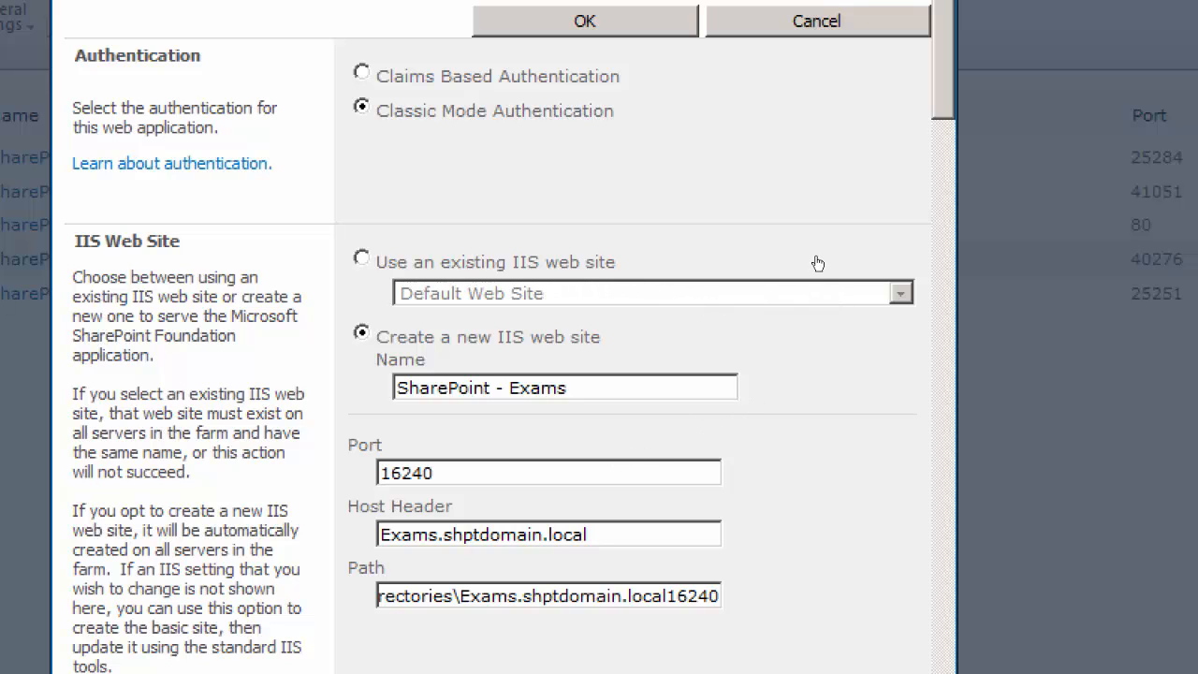
scroll(812, 267, down, 3)
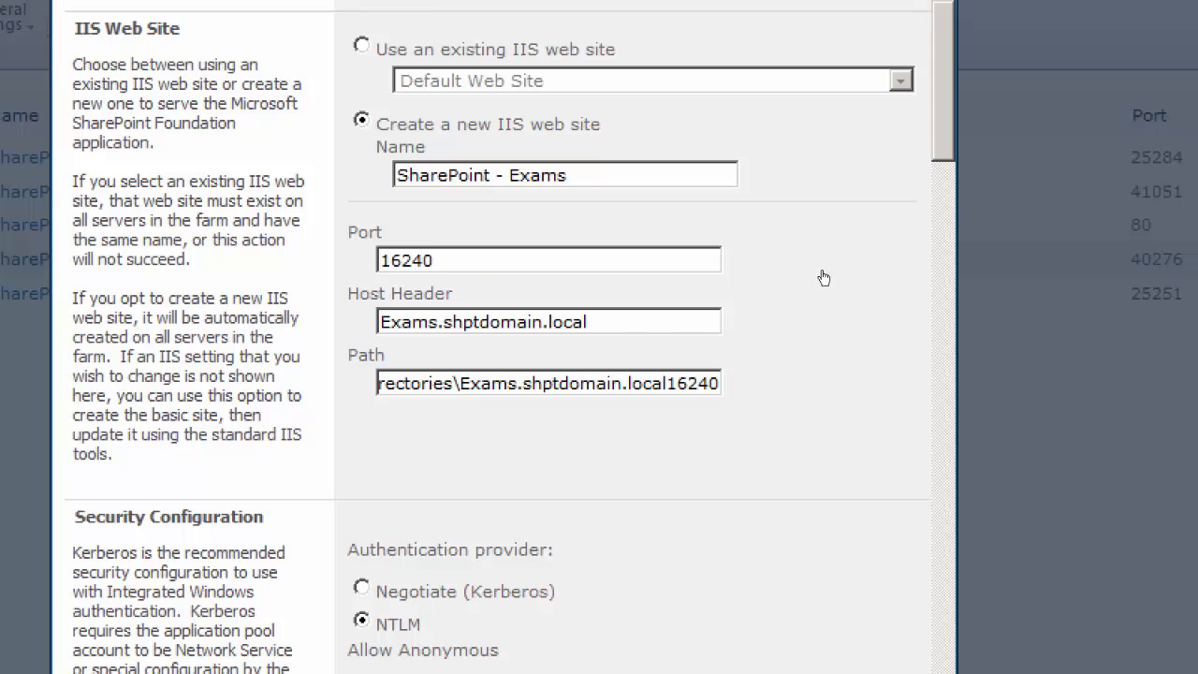
scroll(821, 281, down, 2)
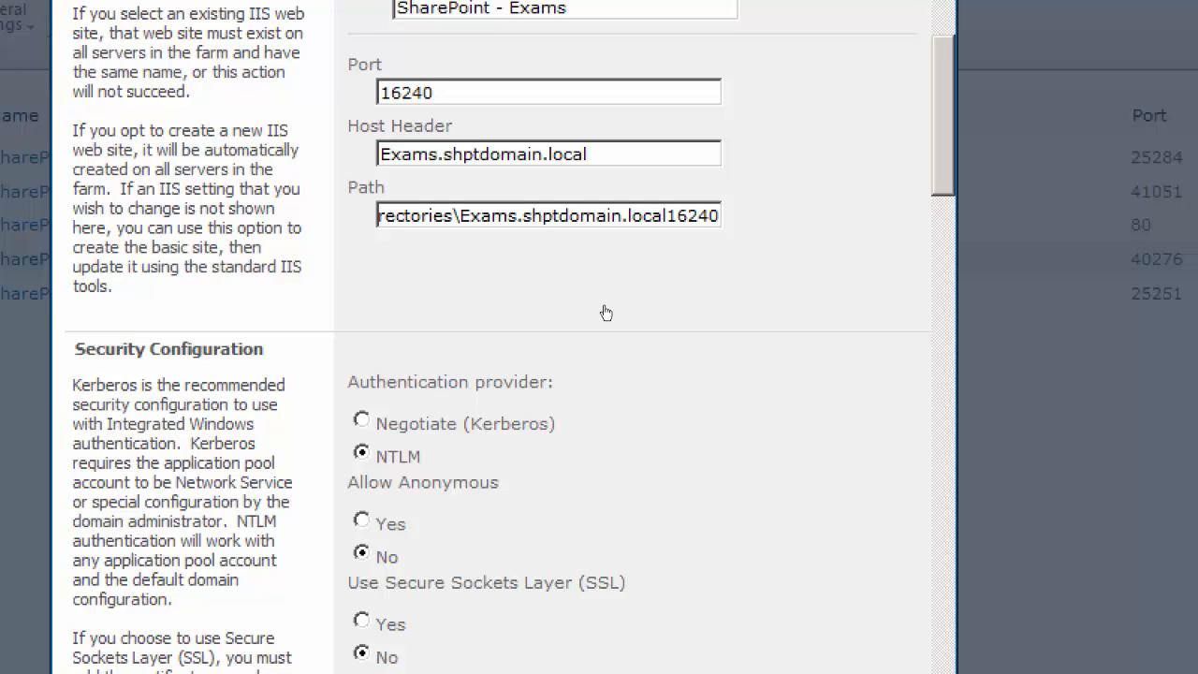
scroll(817, 282, down, 2)
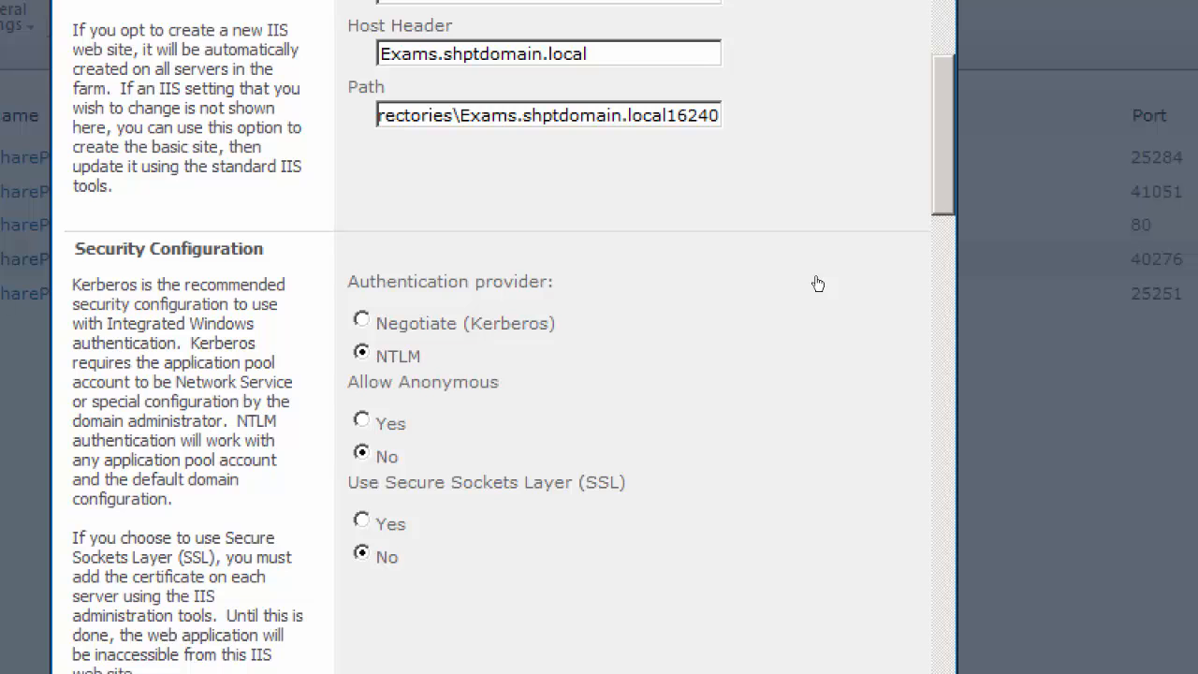
scroll(819, 286, down, 15)
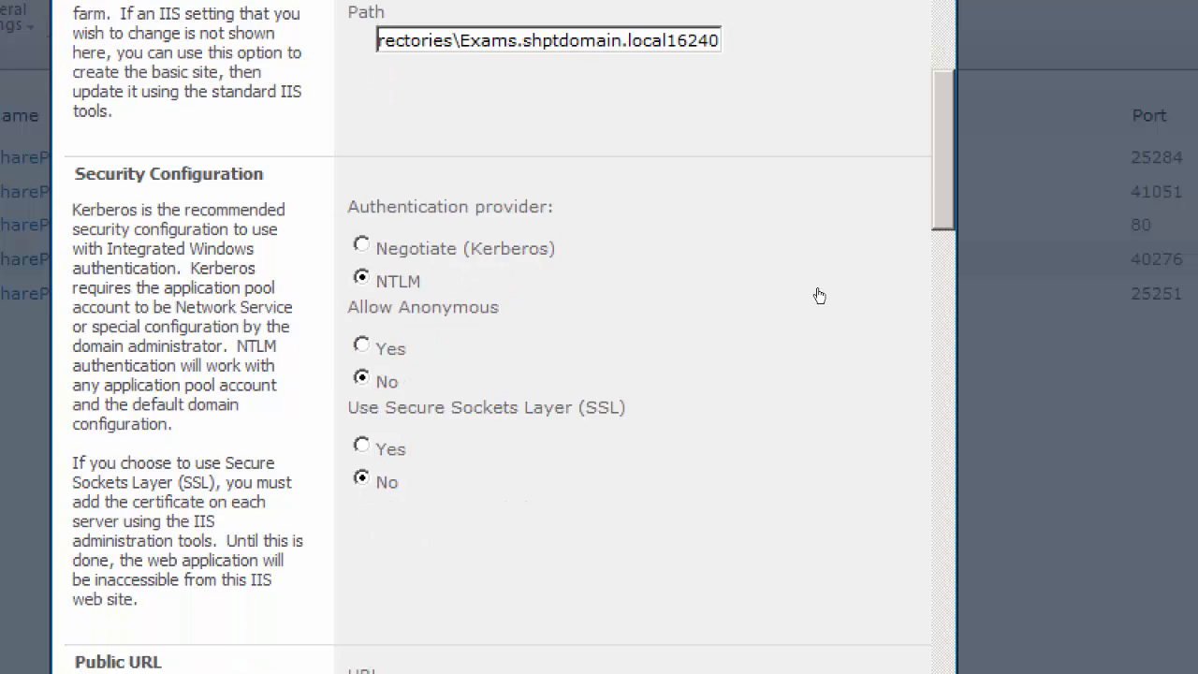
scroll(819, 355, up, 1)
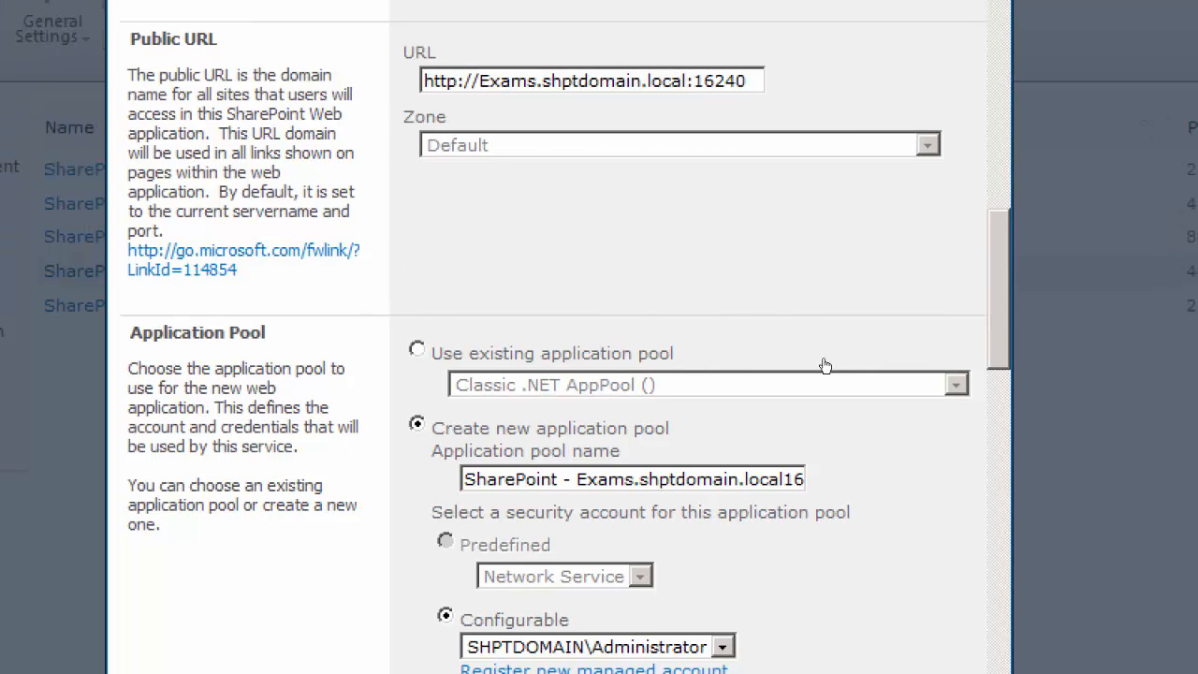
Review the new web application's application pool, database, failover server, search server and service application connection settings
scroll(822, 342, down, 3)
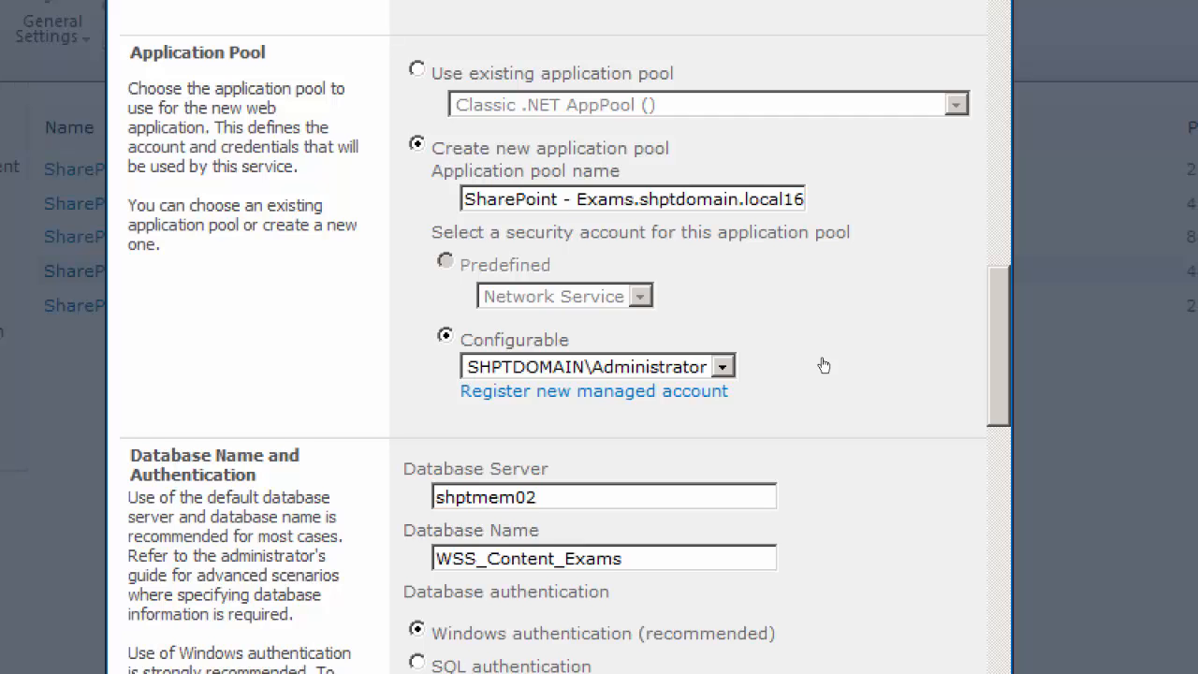
scroll(824, 365, down, 1)
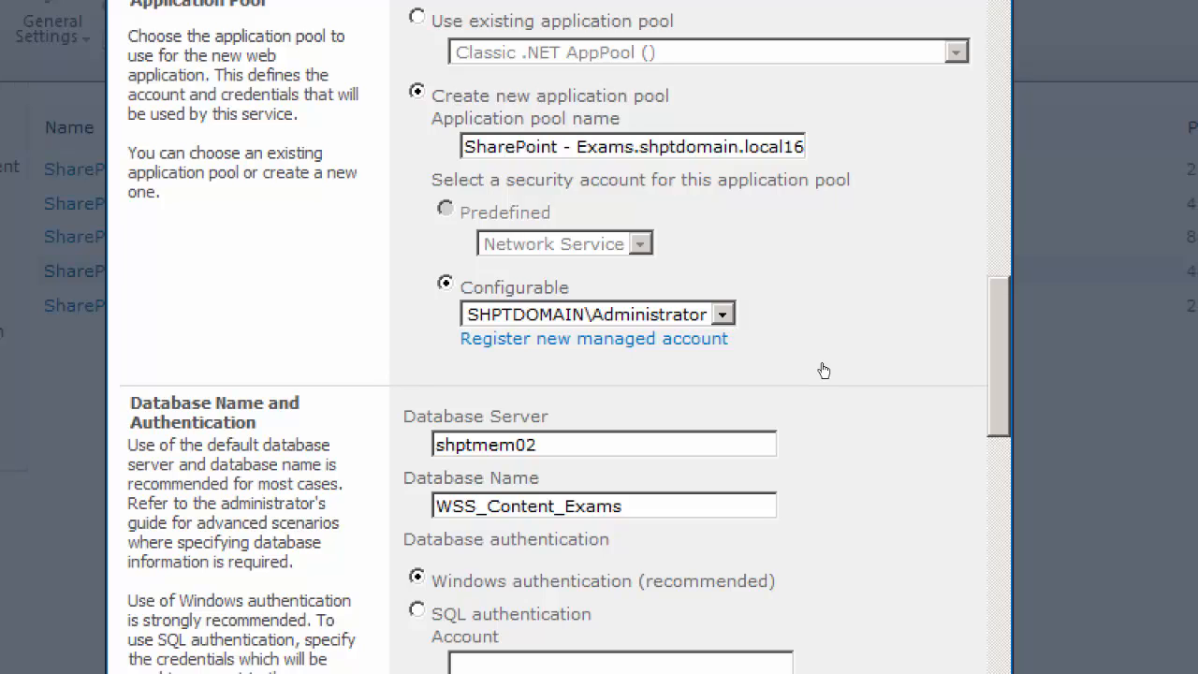
scroll(824, 372, down, 1)
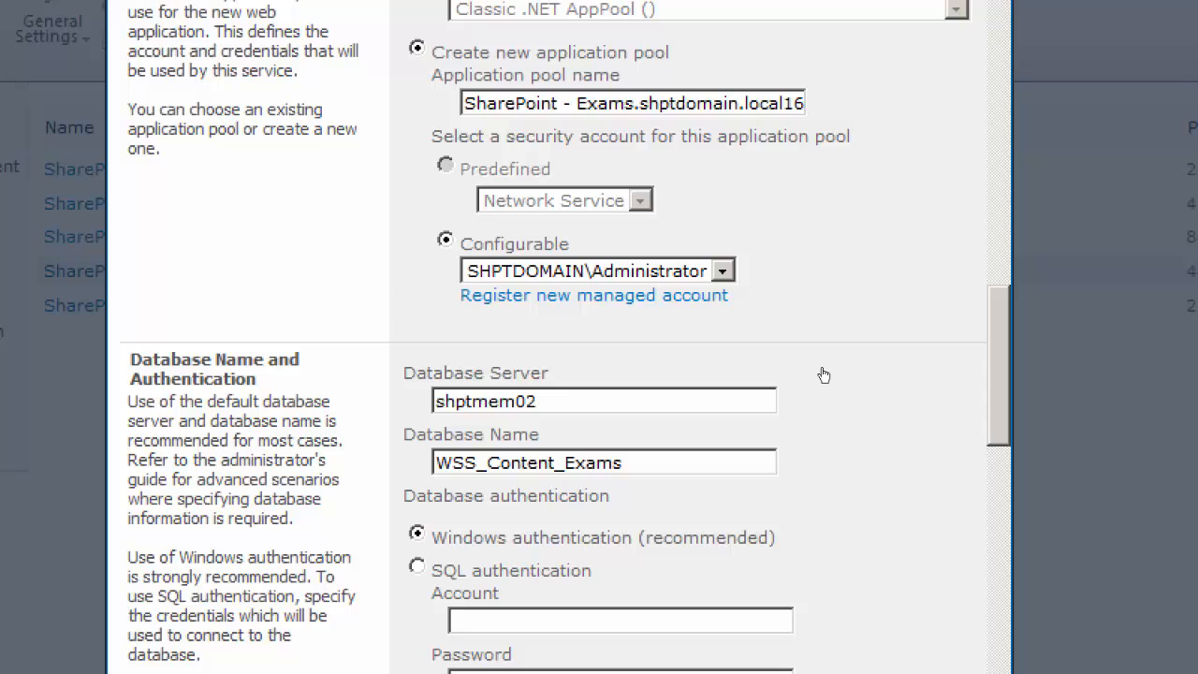
scroll(824, 374, down, 3)
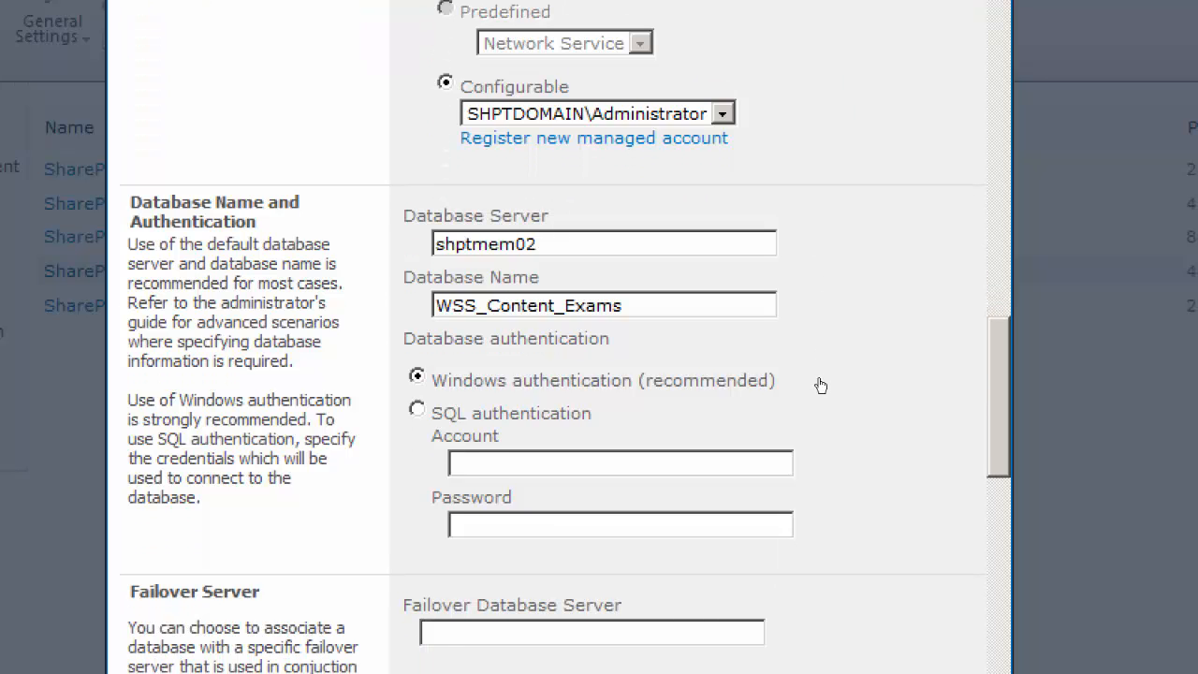
scroll(820, 374, up, 6)
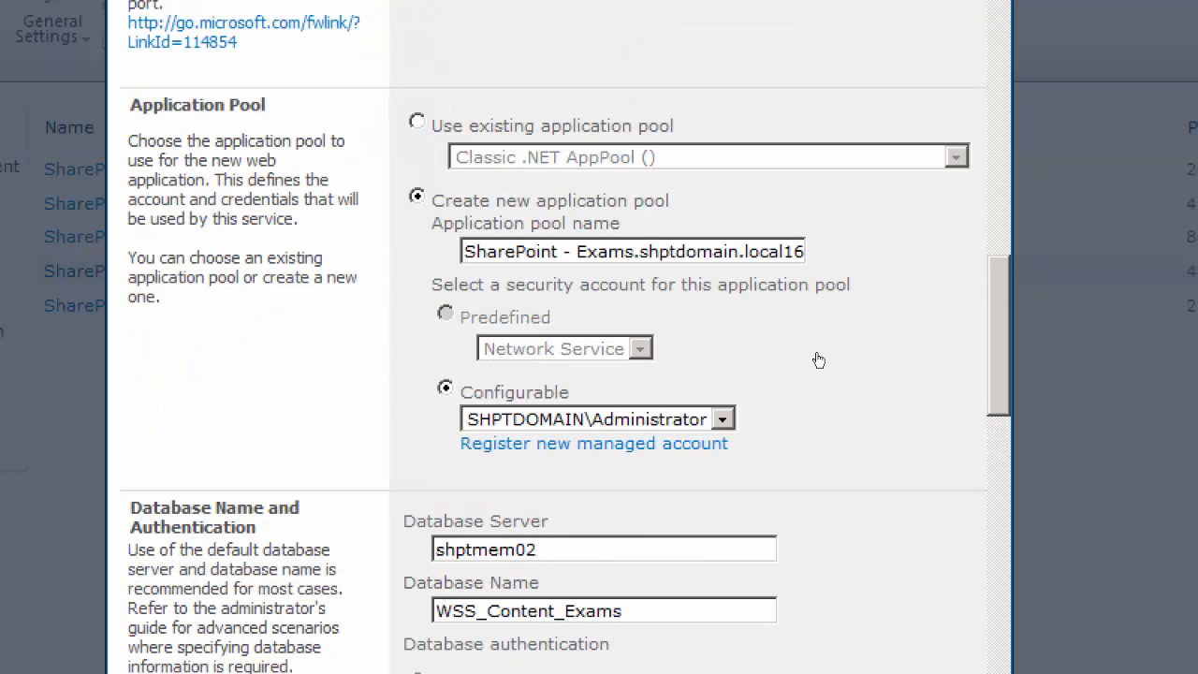
scroll(820, 360, down, 4)
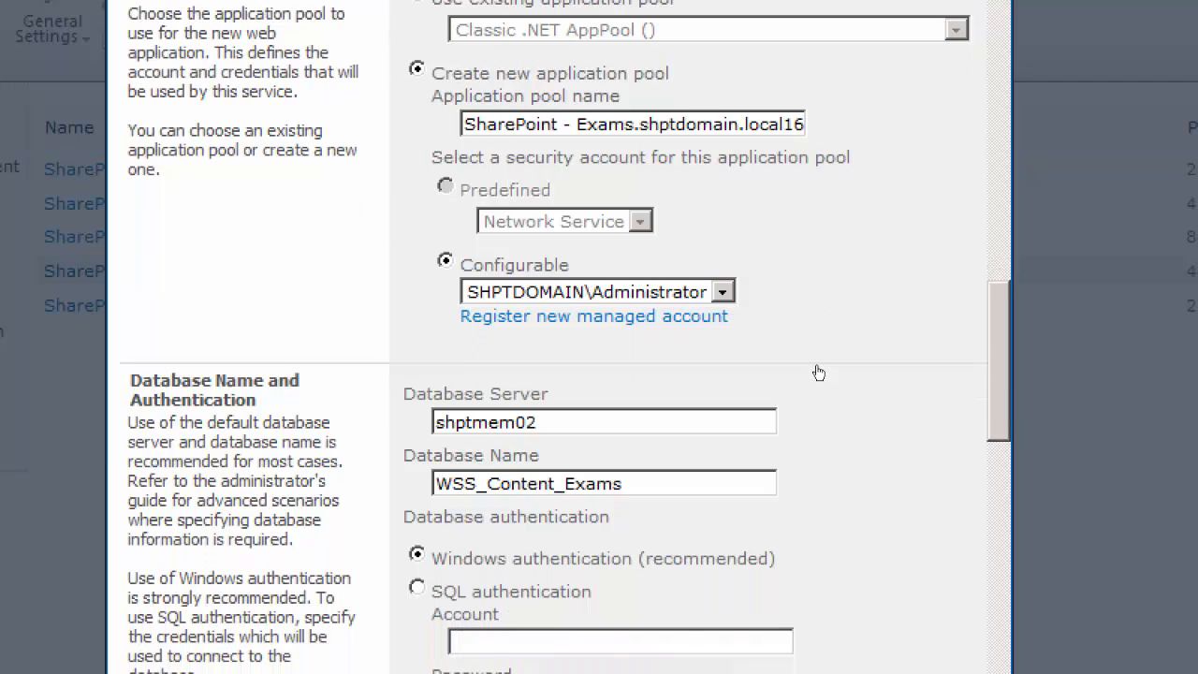
scroll(820, 389, down, 3)
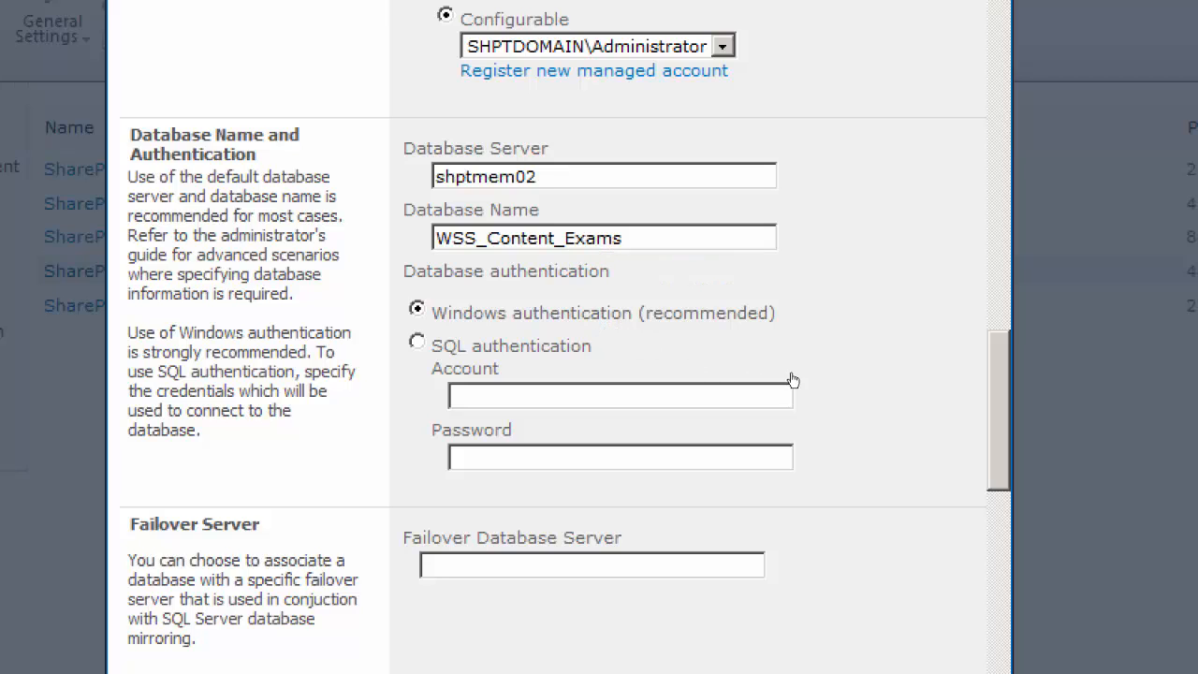
scroll(822, 393, down, 3)
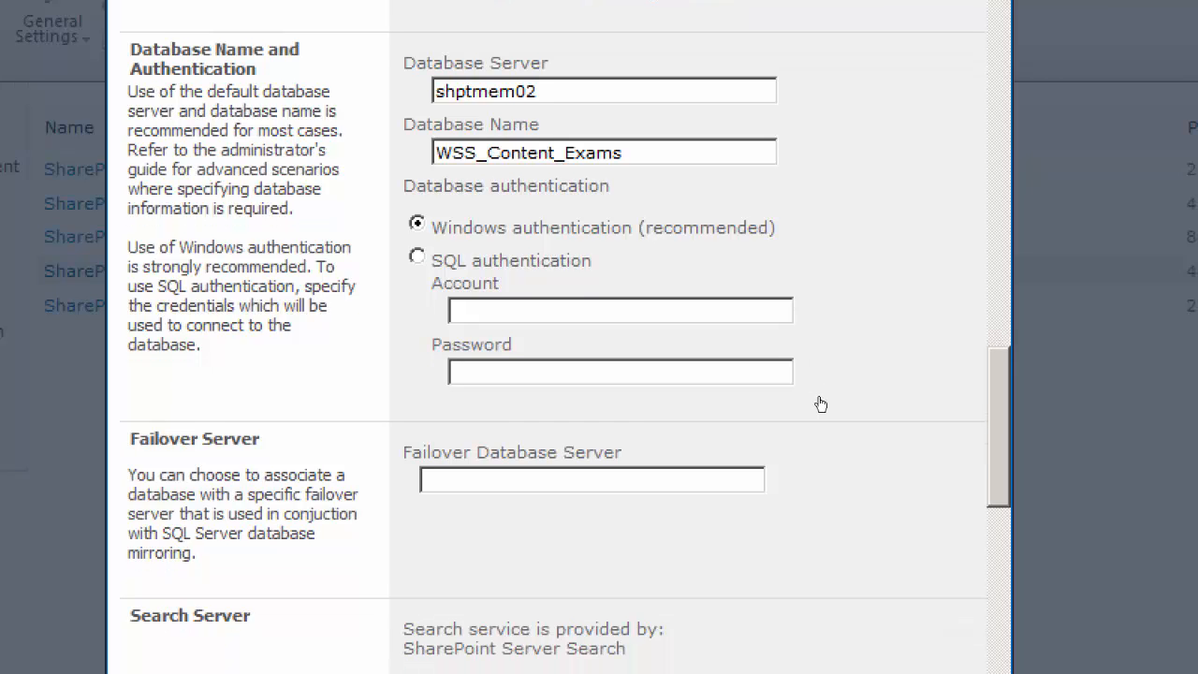
scroll(821, 404, down, 3)
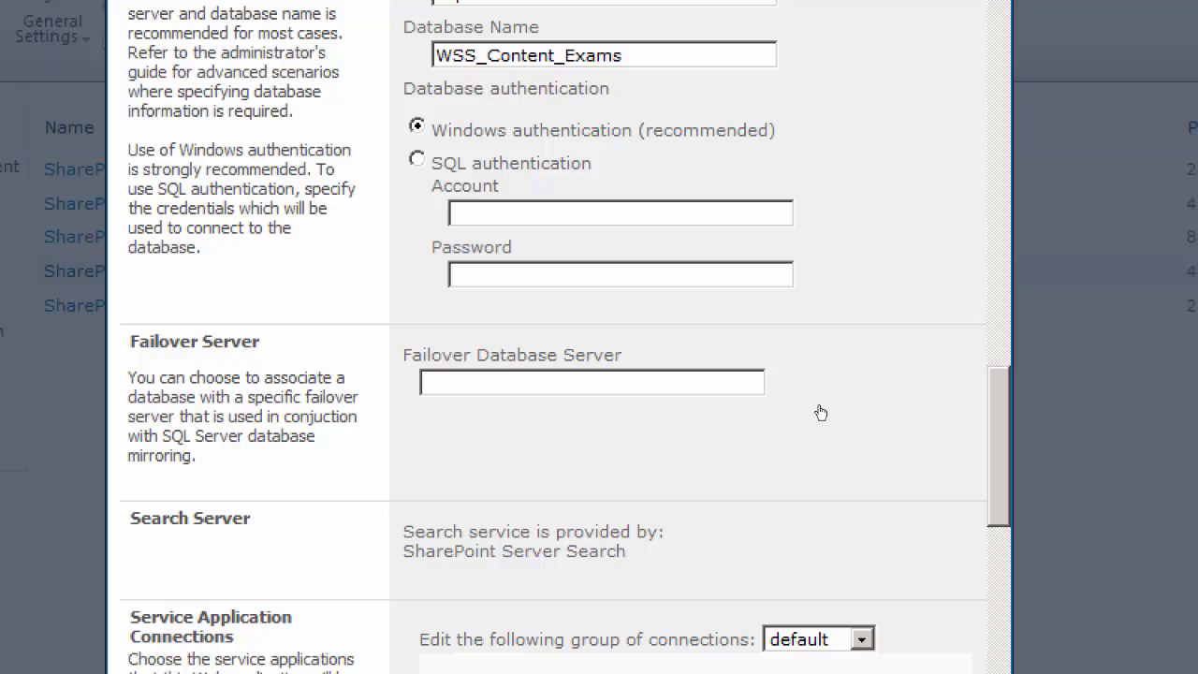
scroll(821, 412, down, 4)
scroll(821, 431, down, 3)
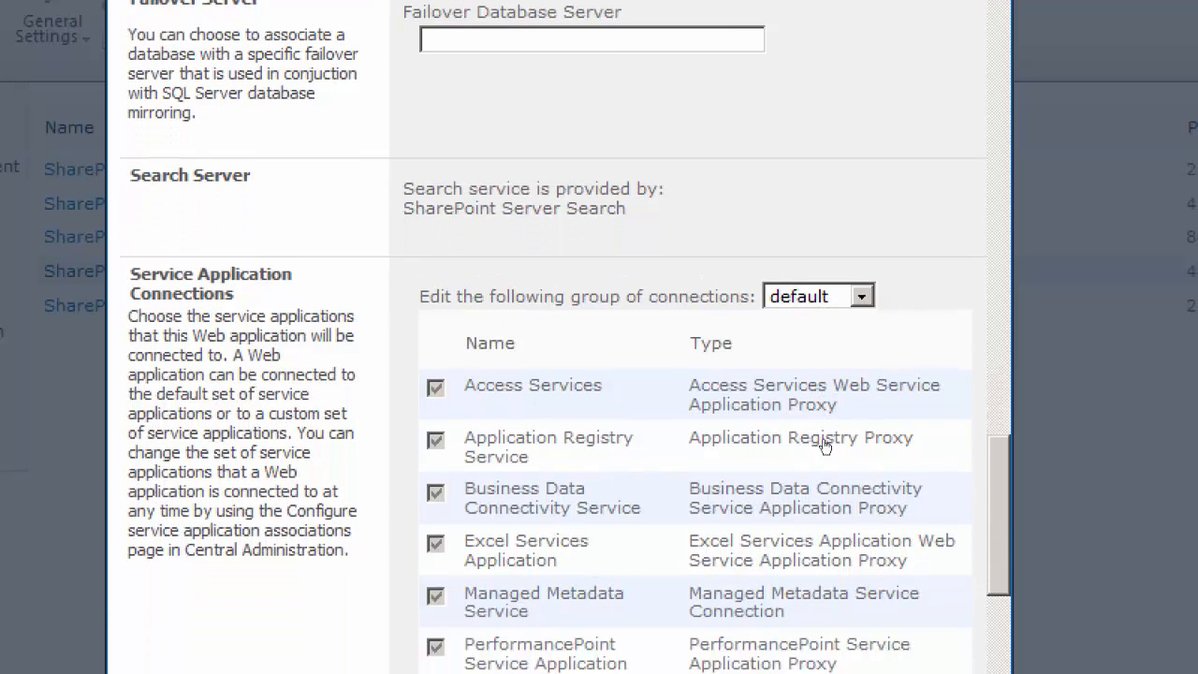
scroll(828, 454, down, 3)
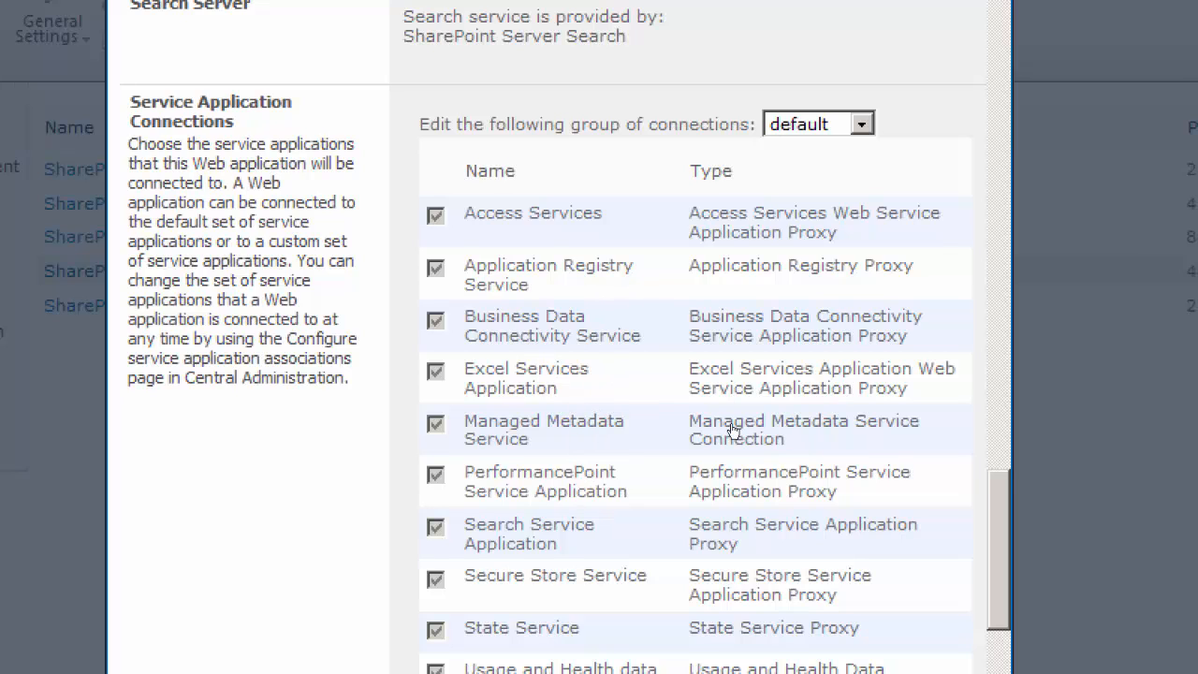
Create the web application with the entered settings, dismiss the confirmation, and select SharePoint - Exams in the web application list
scroll(819, 457, down, 3)
scroll(822, 476, down, 8)
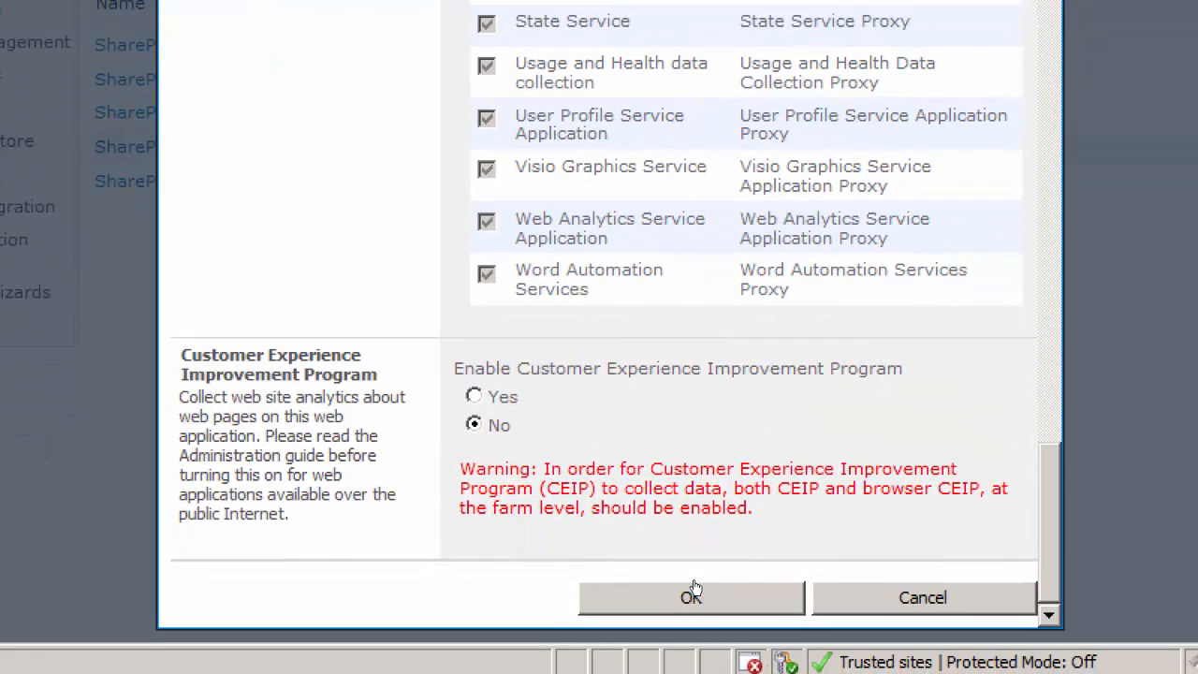
click(652, 587)
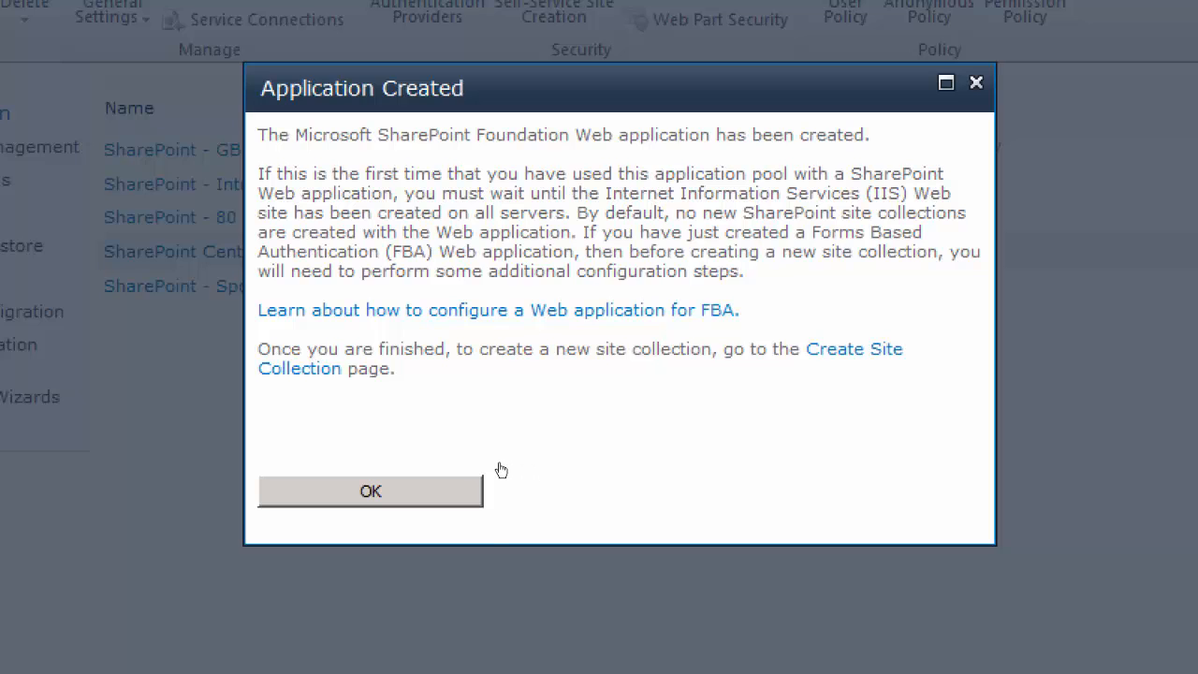
key(Return)
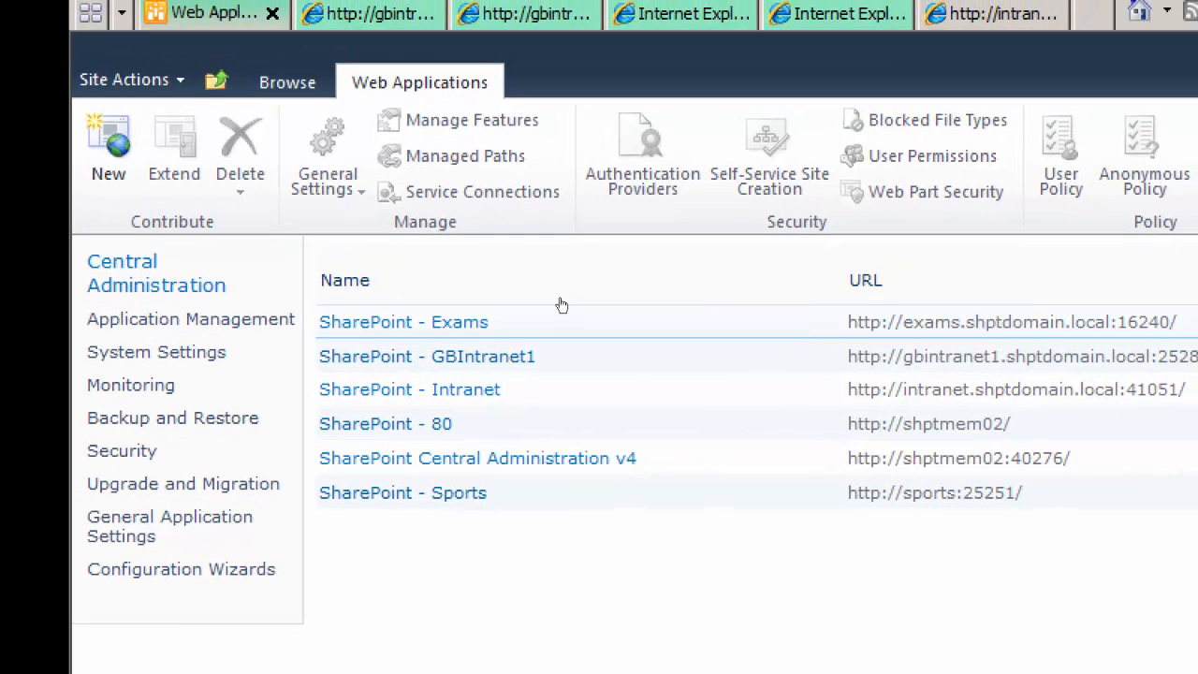
click(407, 302)
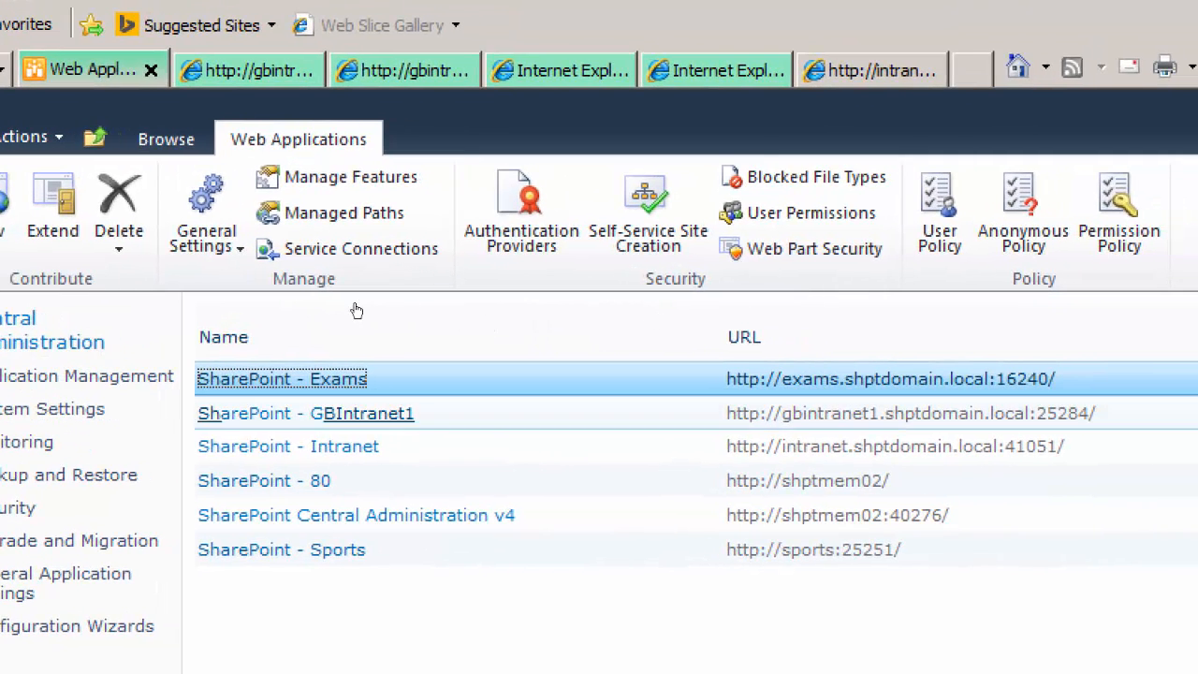
click(423, 221)
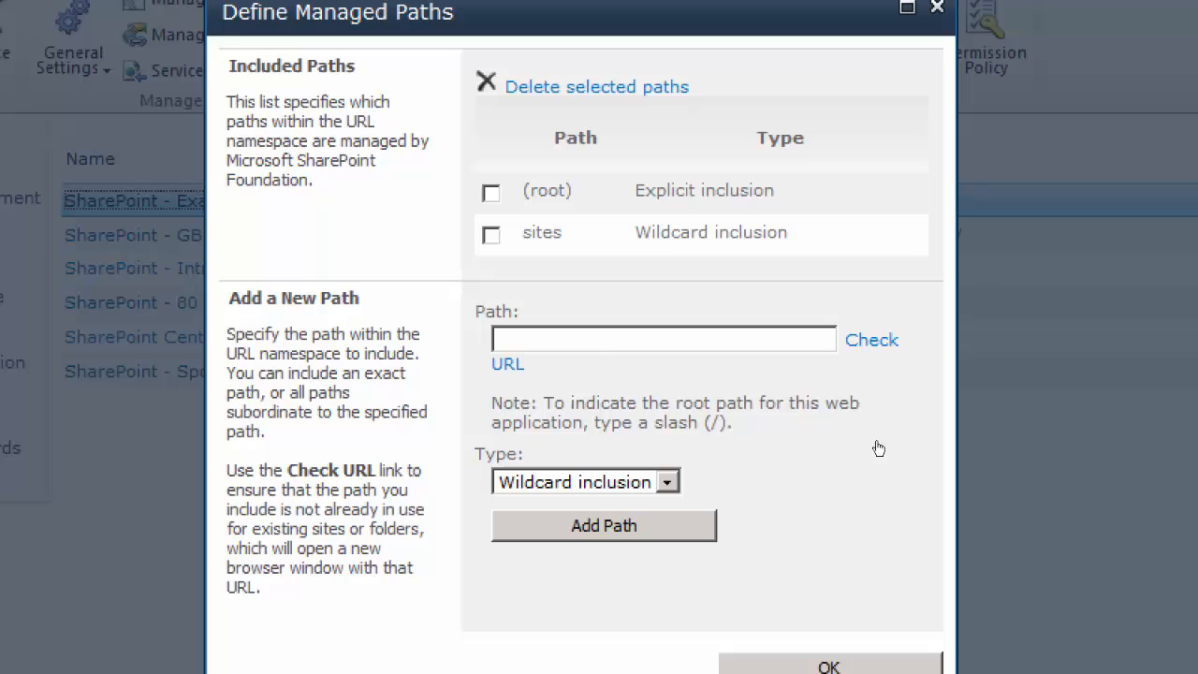
click(577, 349)
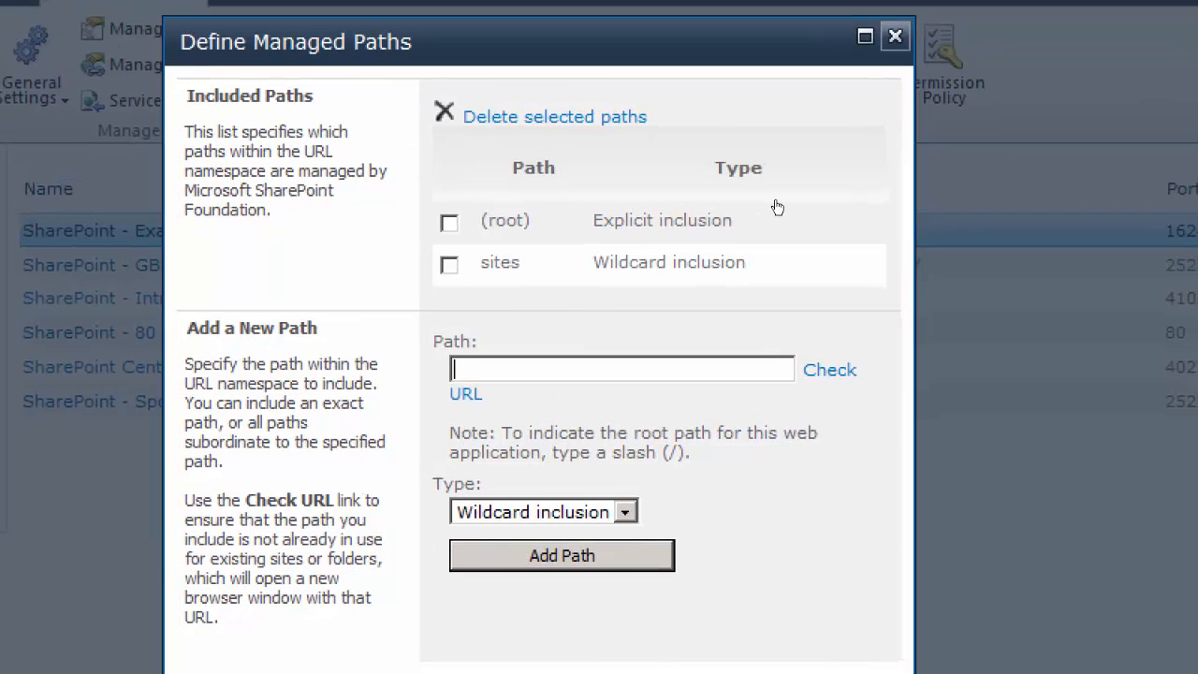
click(937, 7)
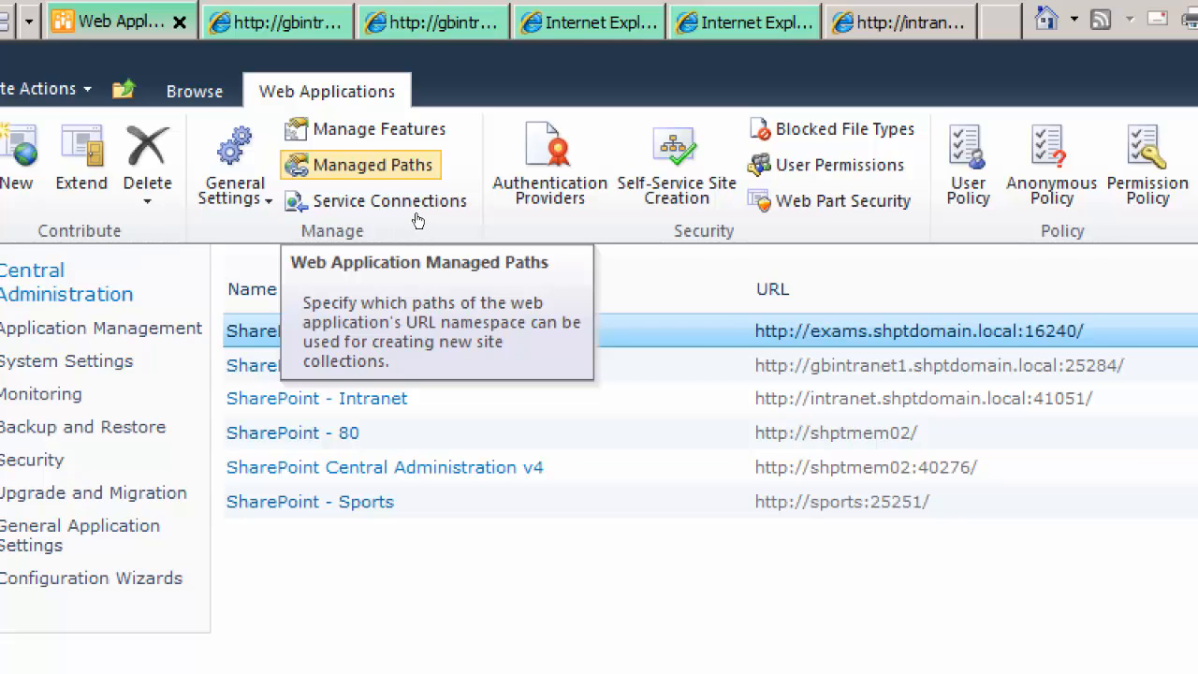
Add the managed path main as an explicit inclusion to the SharePoint - Exams web application
click(411, 170)
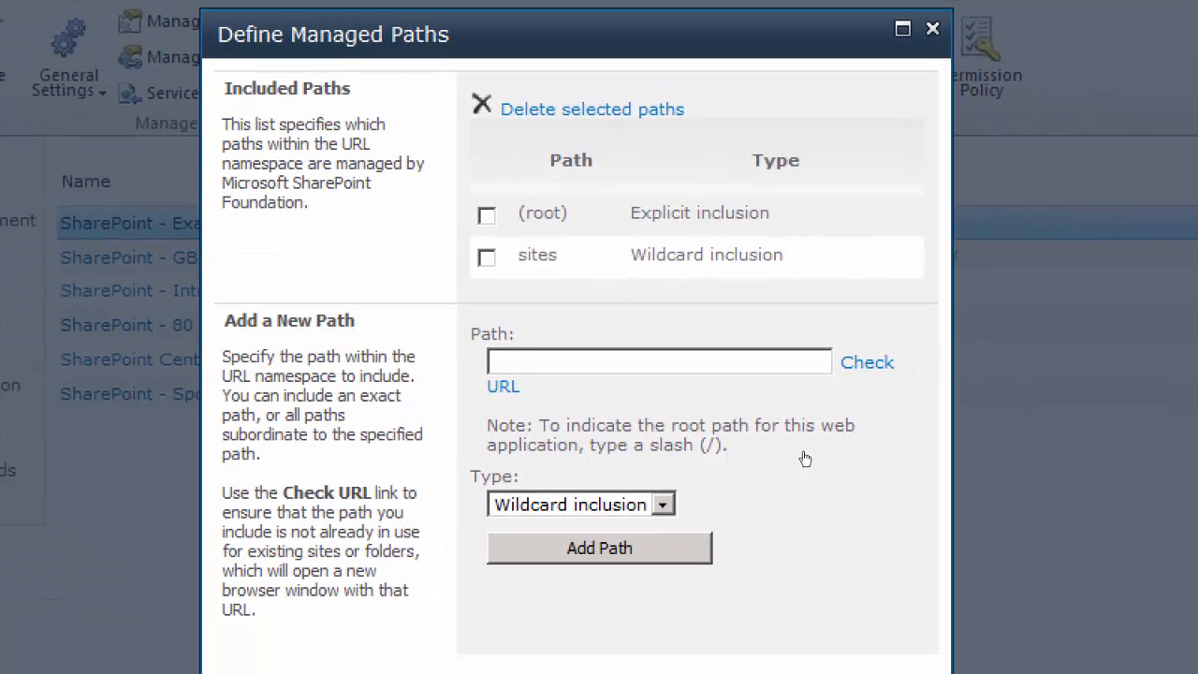
click(580, 365)
text(main)
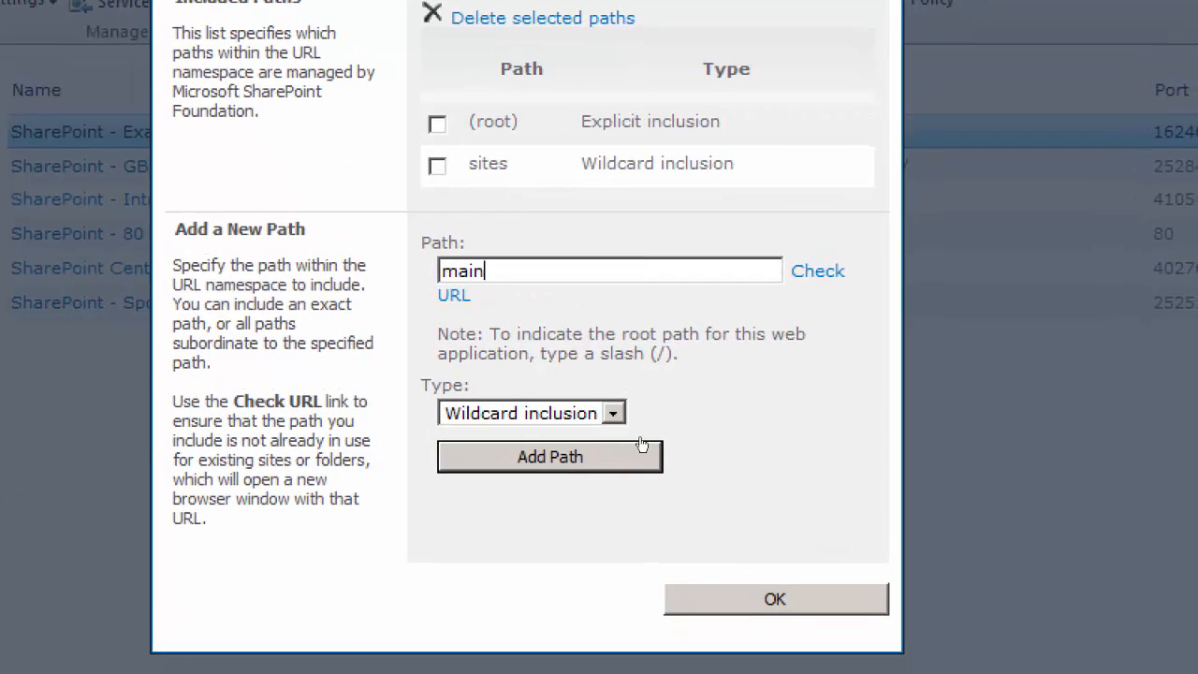
click(614, 414)
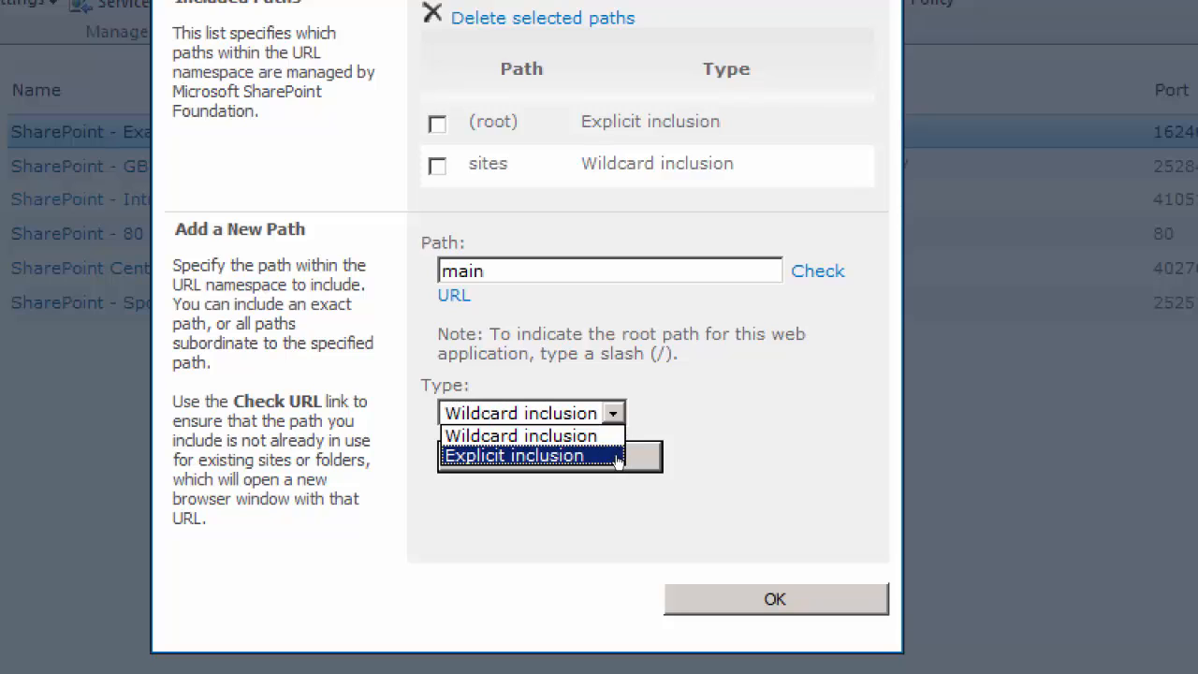
click(621, 456)
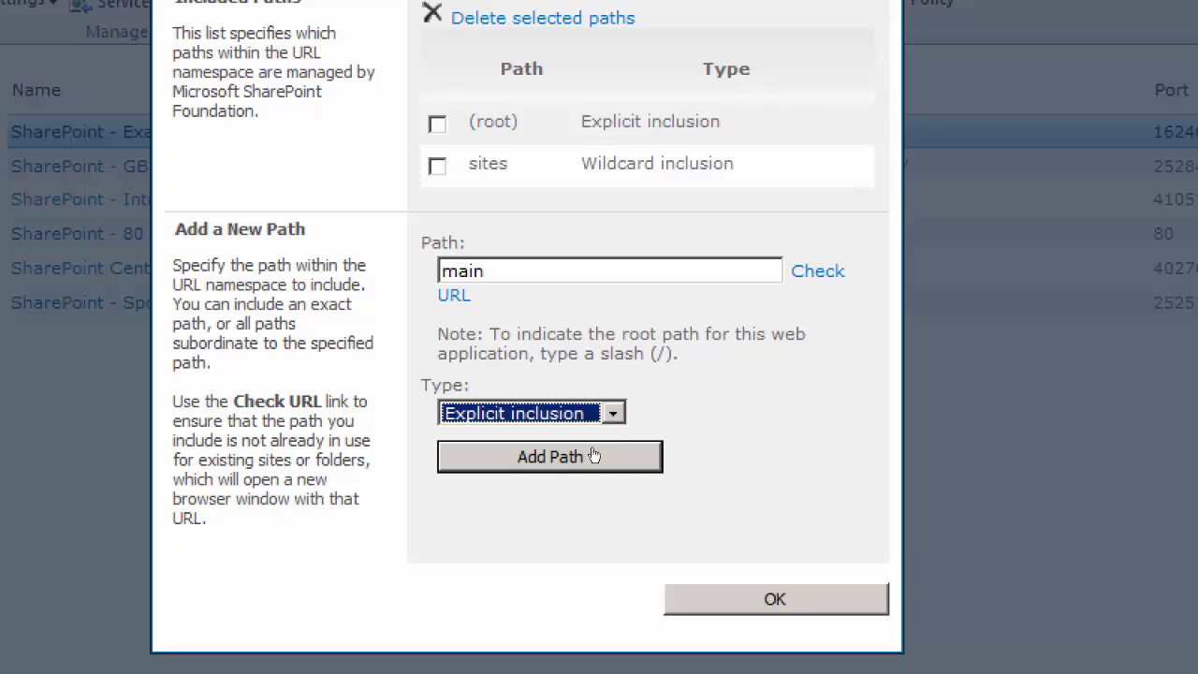
click(596, 457)
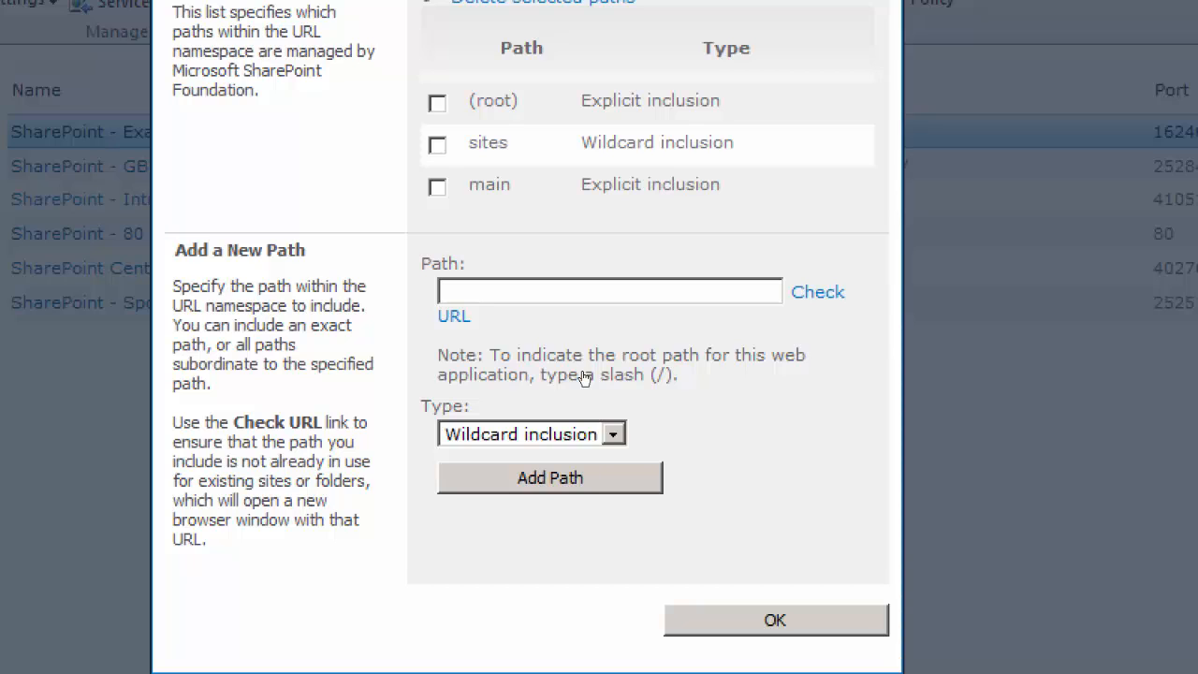
Add the managed path MoreSites as a wildcard inclusion, save the paths, and recheck the web application's managed path list
text(More)
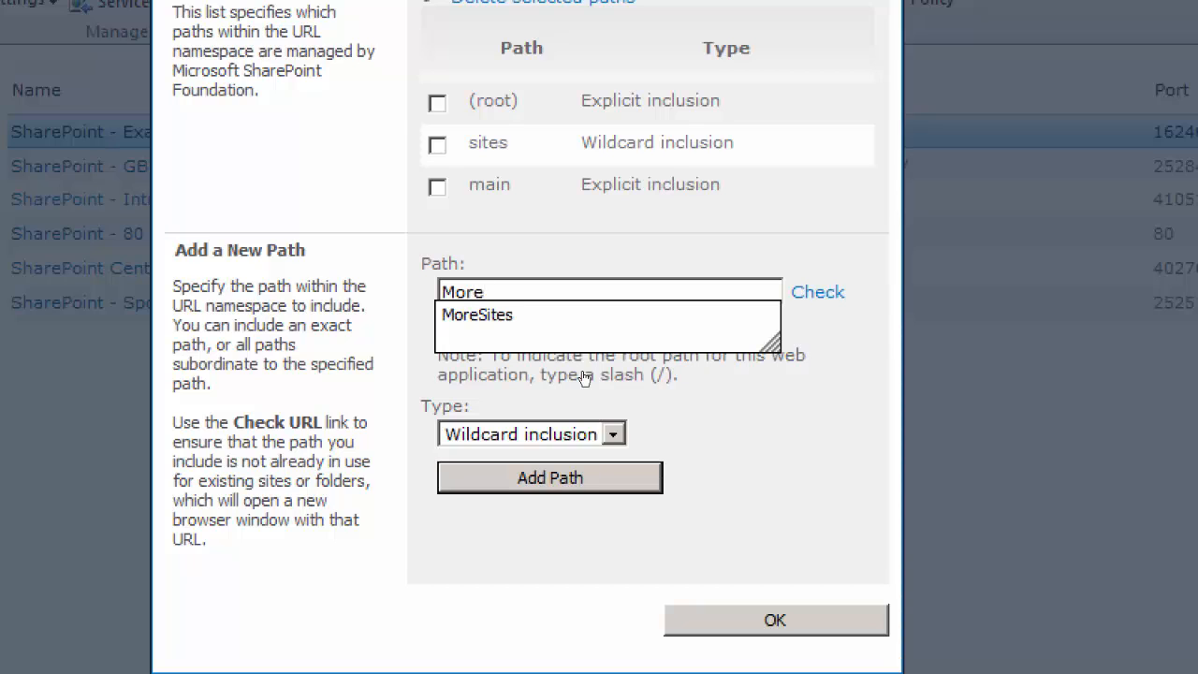
text(Sites)
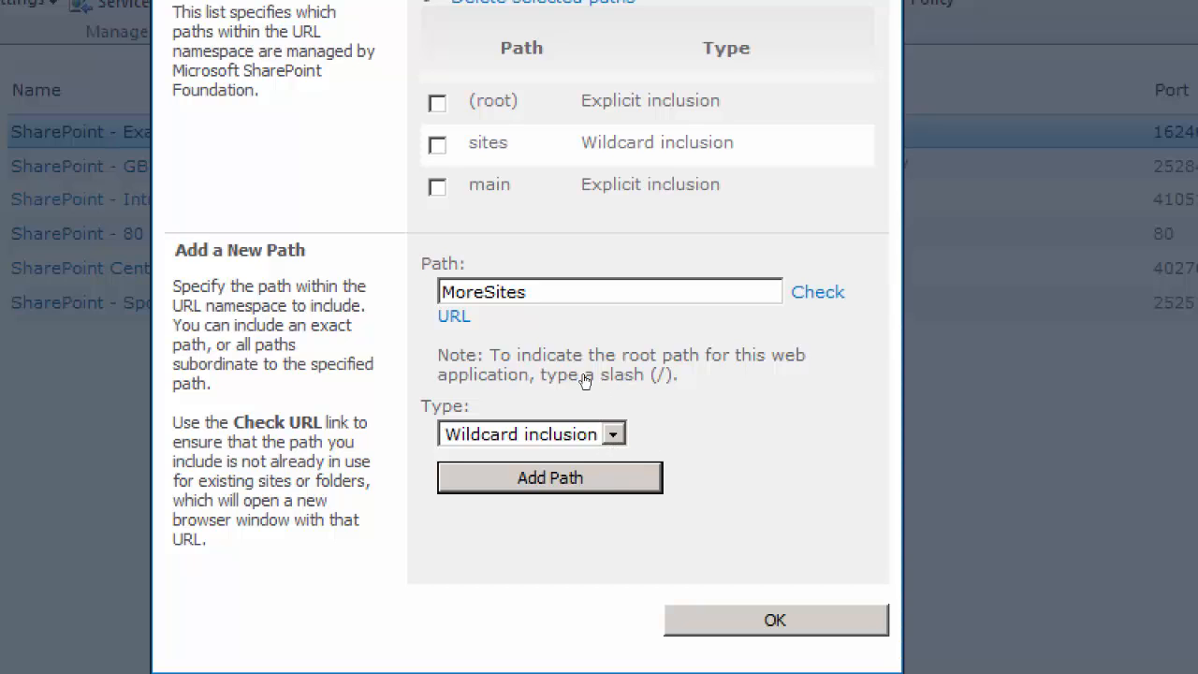
click(597, 476)
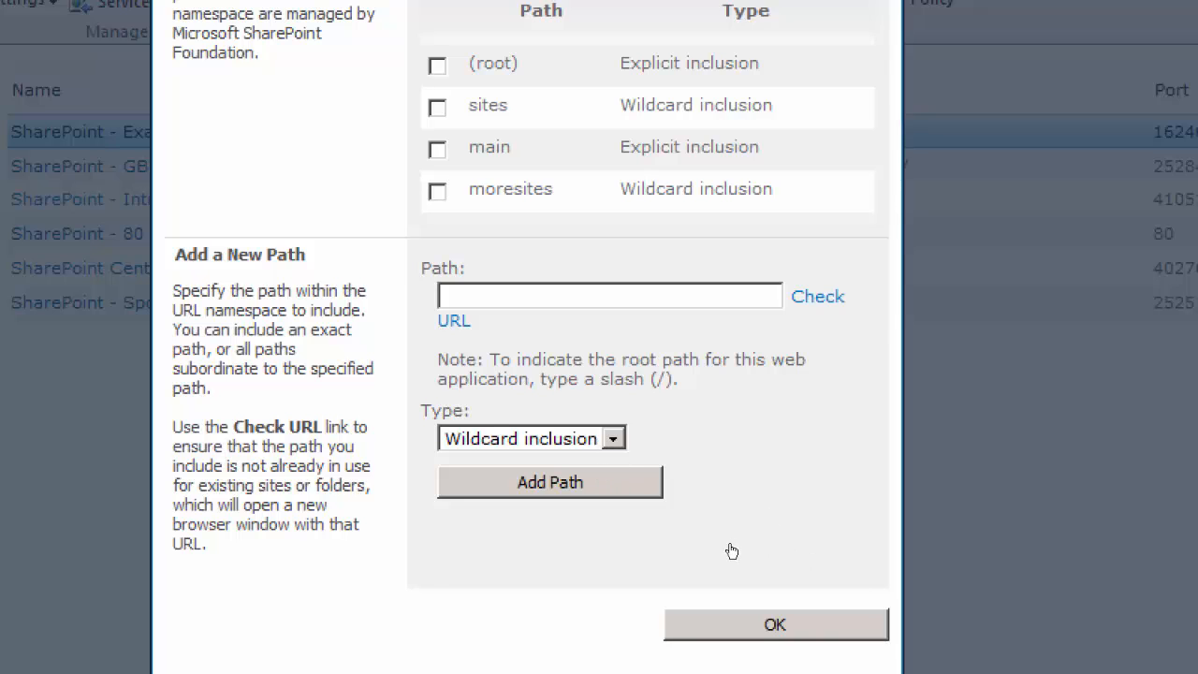
click(776, 625)
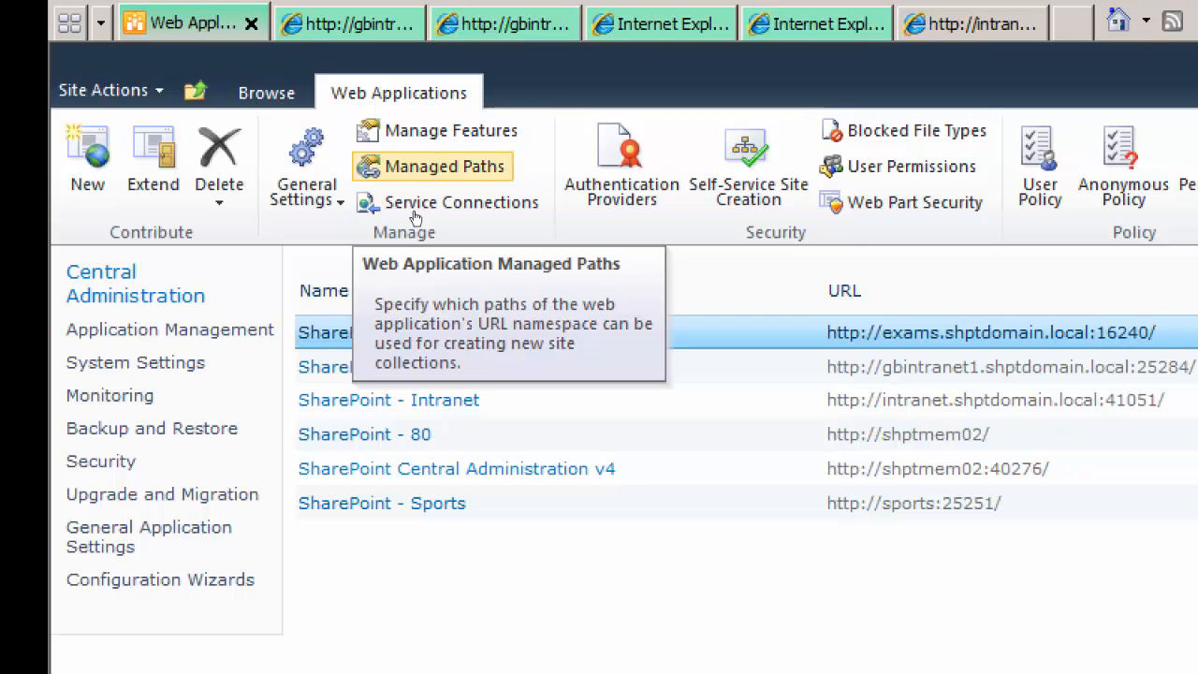
click(426, 168)
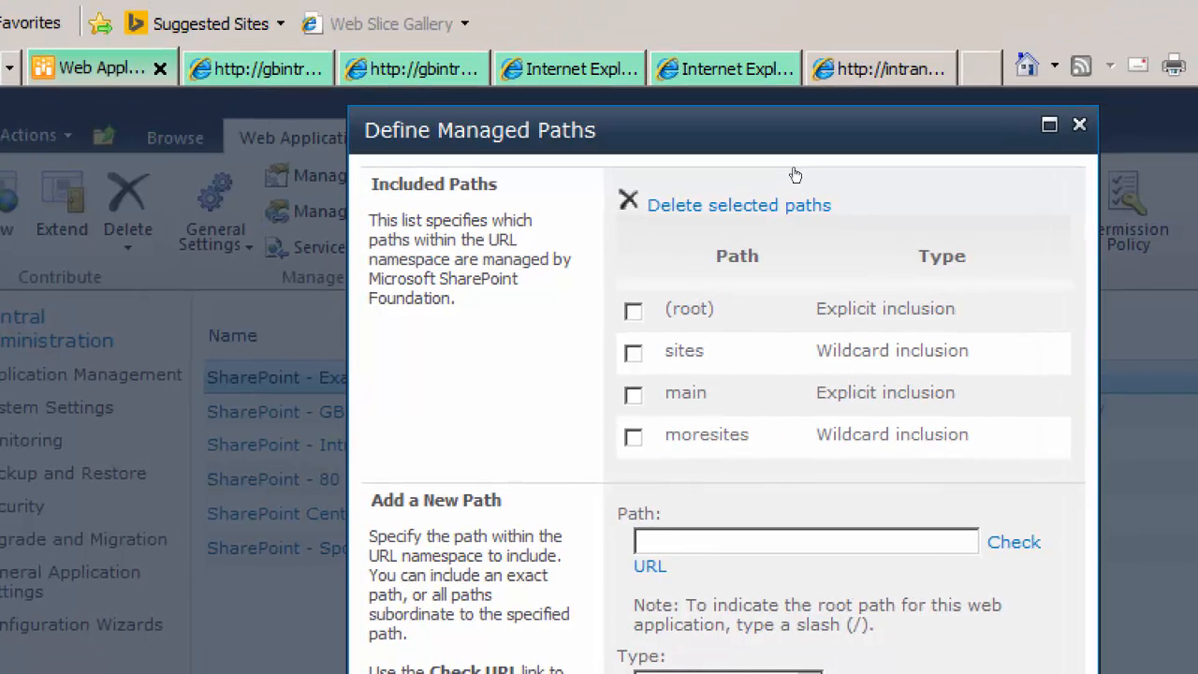
click(1080, 124)
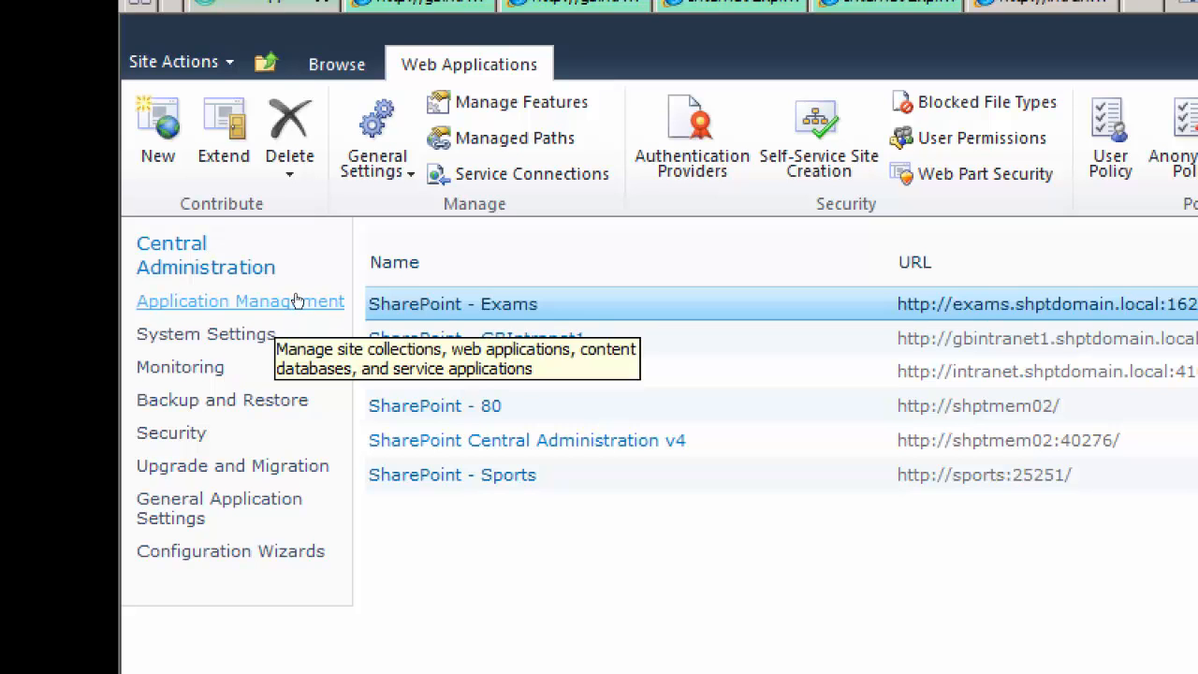
click(275, 301)
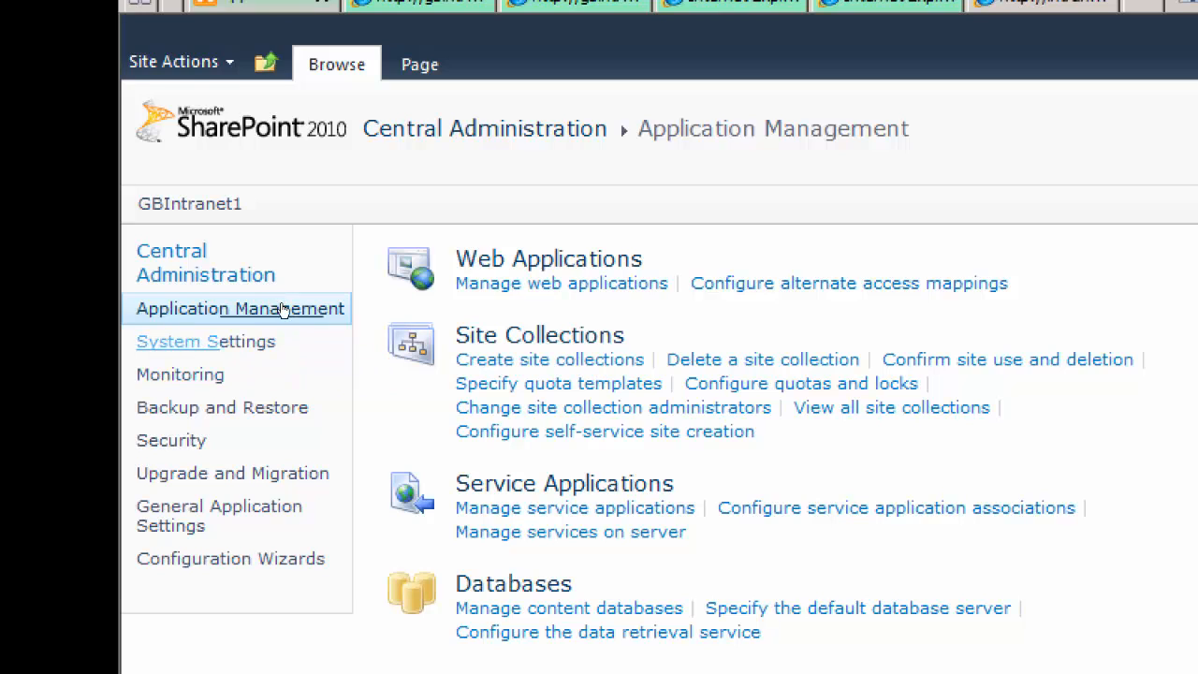
click(442, 330)
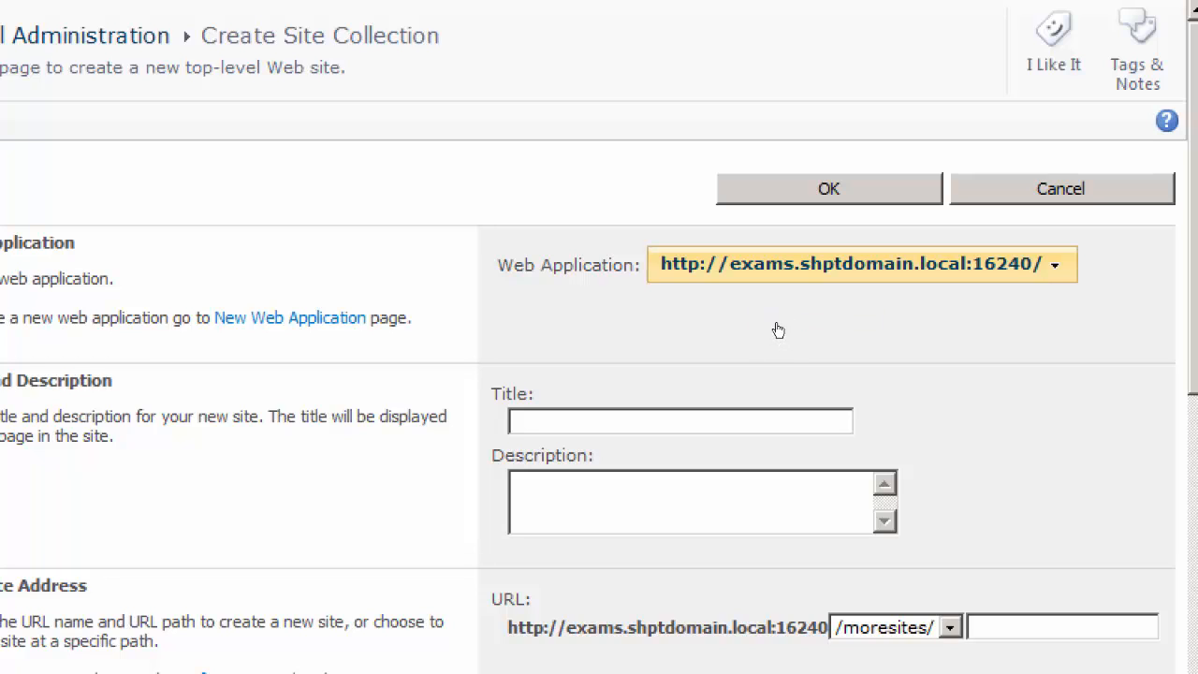
click(902, 324)
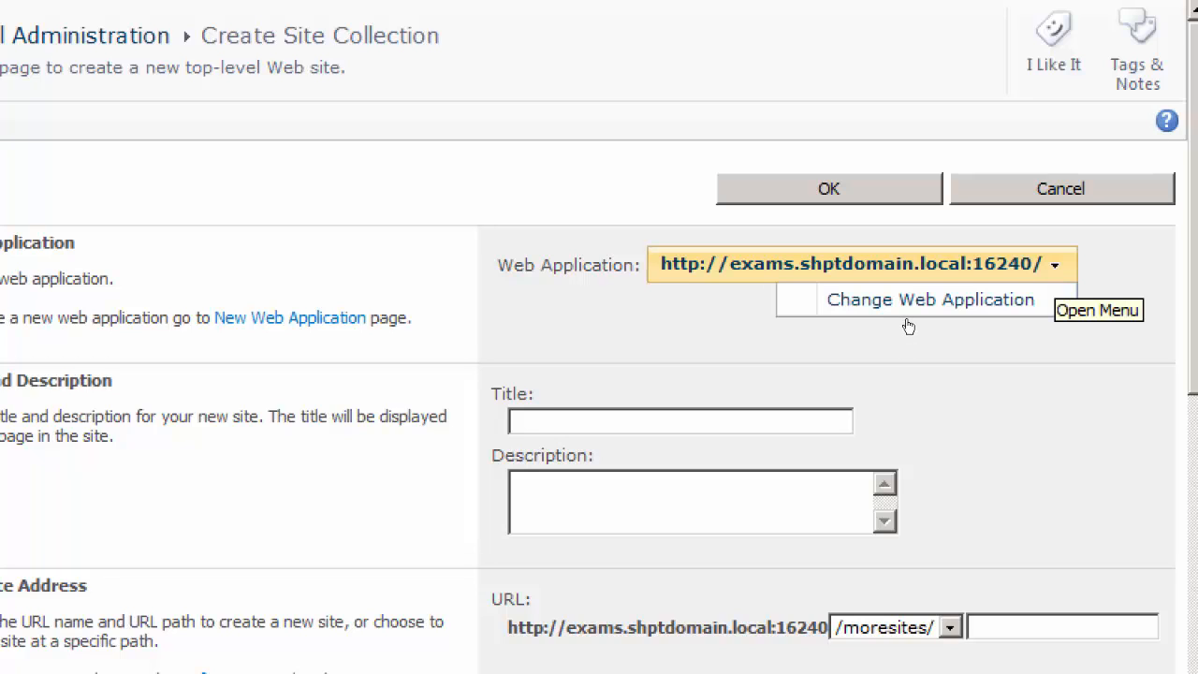
click(848, 347)
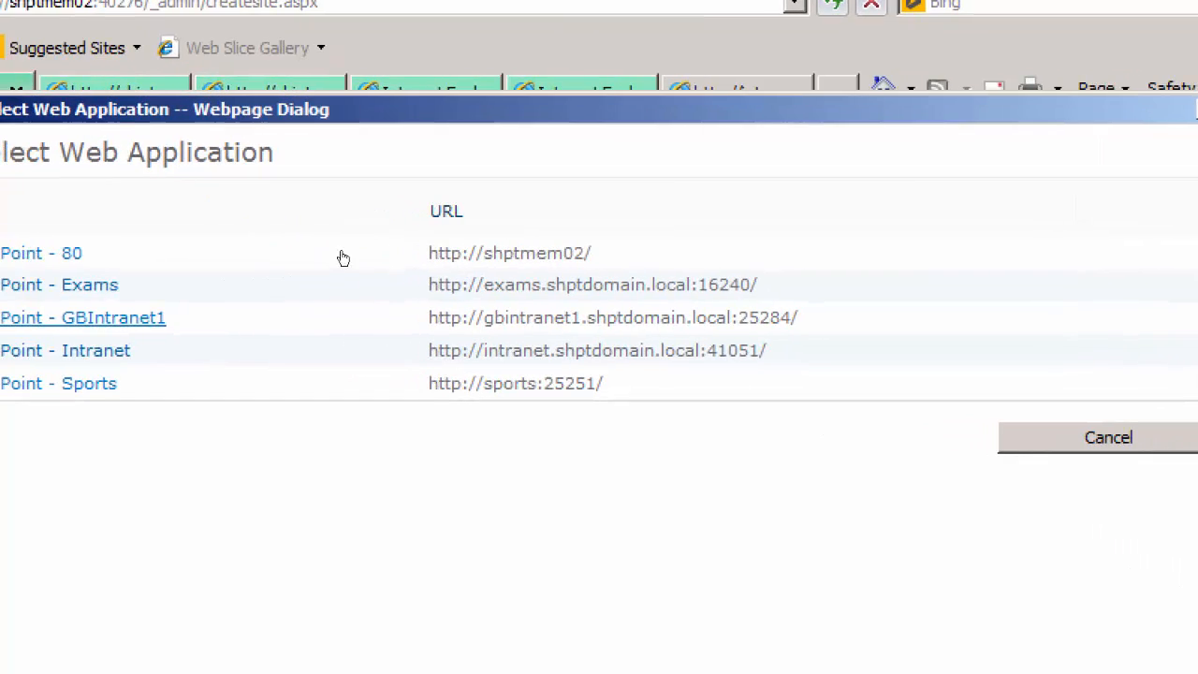
click(1036, 429)
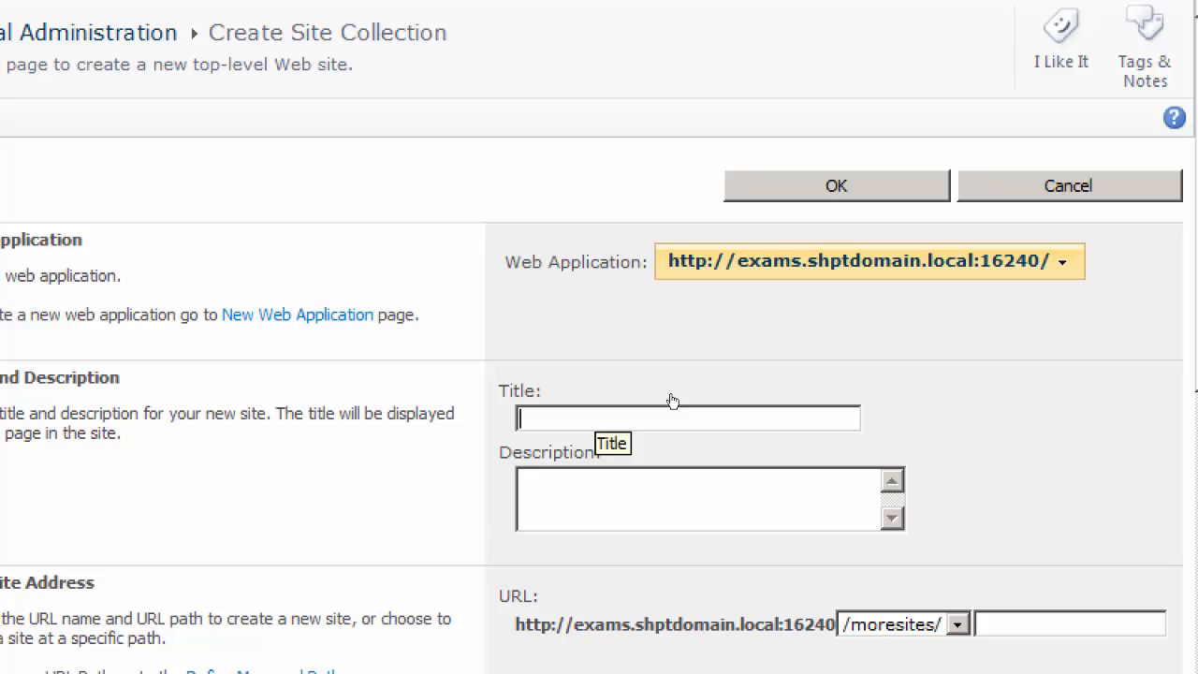
text(Main)
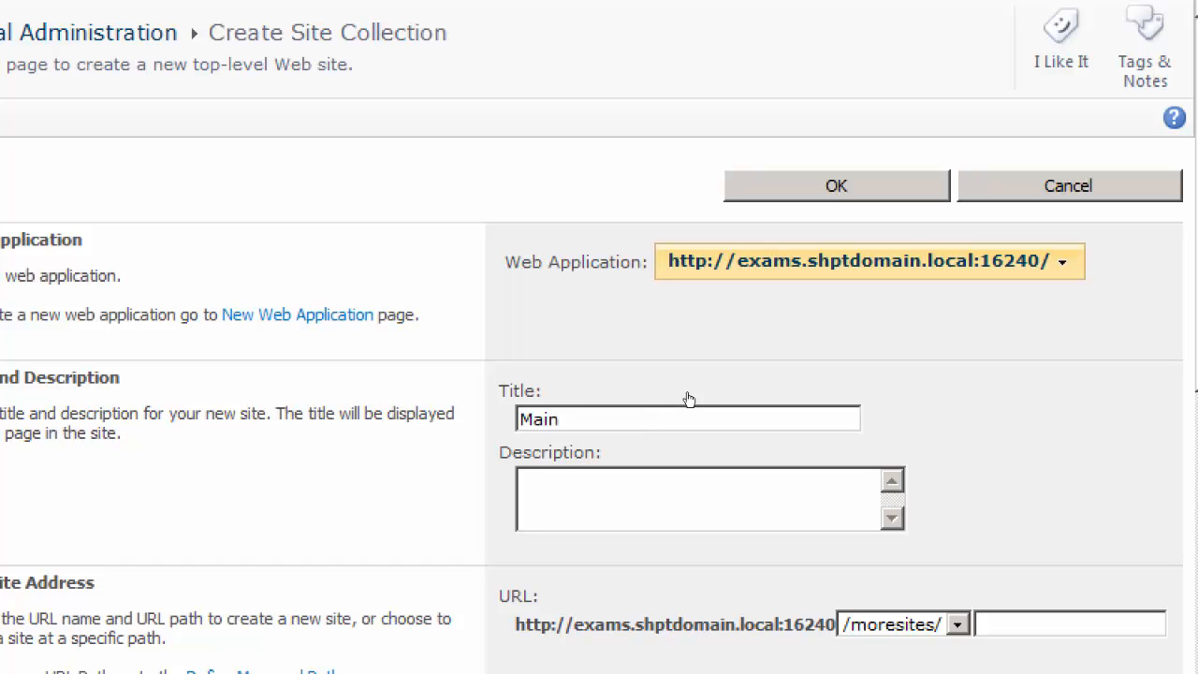
Try the managed paths offered for the site collection's URL and choose /main
scroll(672, 391, down, 3)
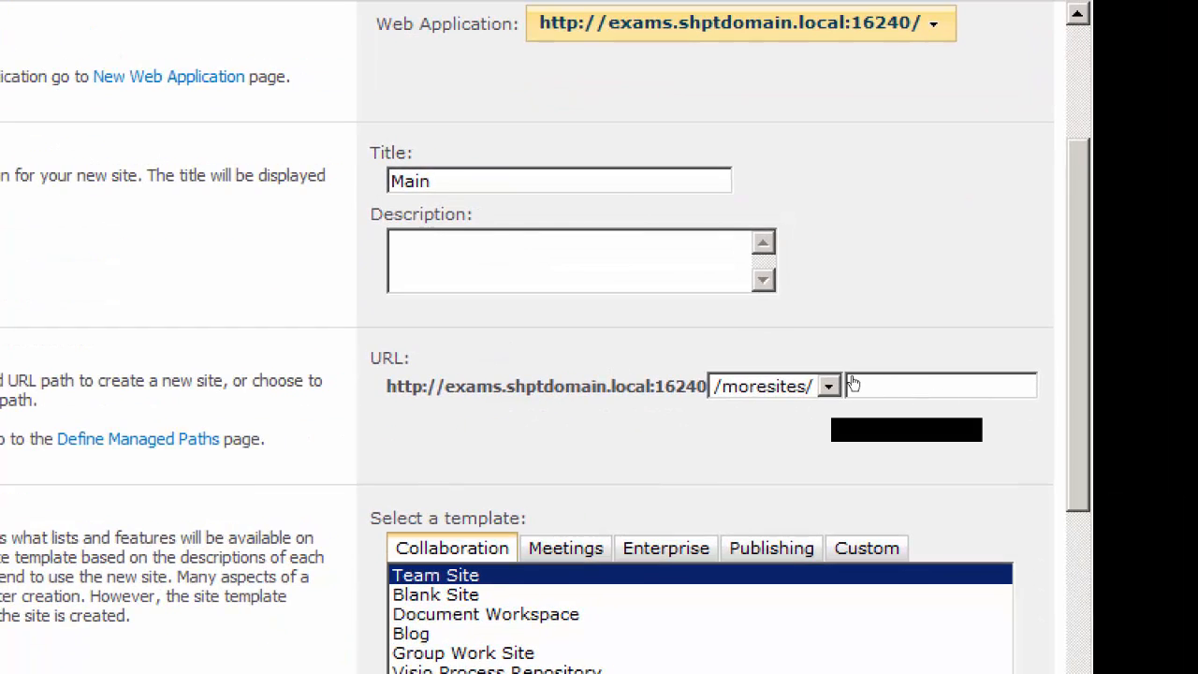
click(829, 386)
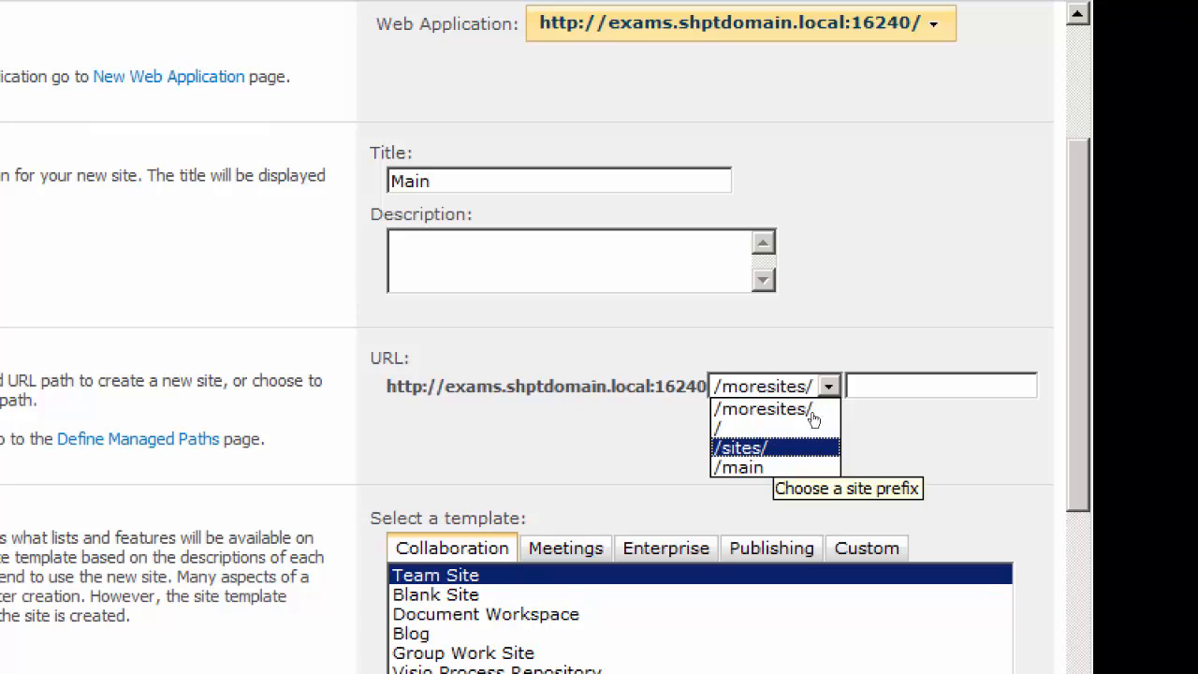
click(843, 385)
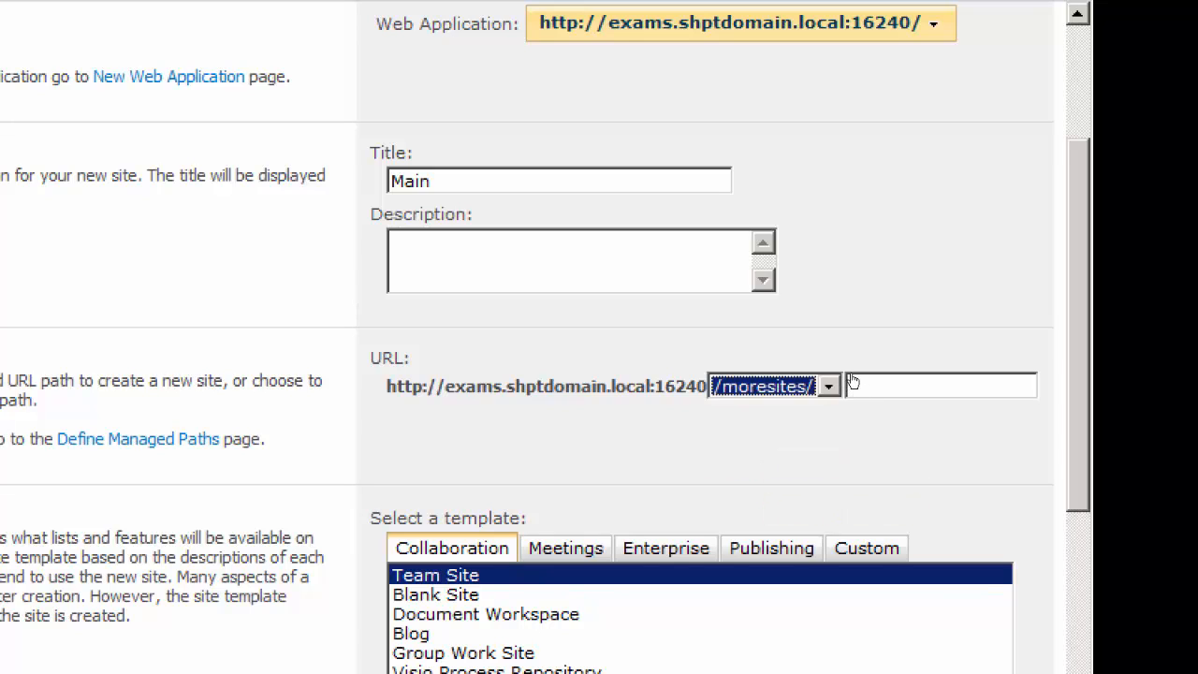
click(829, 386)
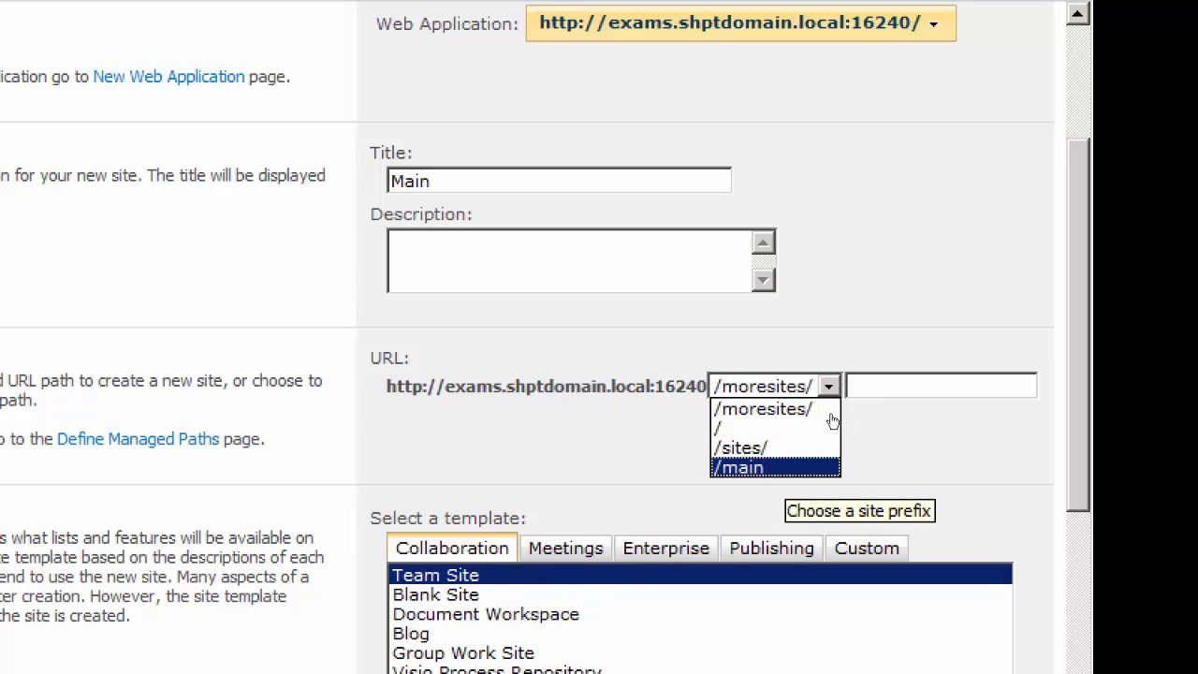
key(Return)
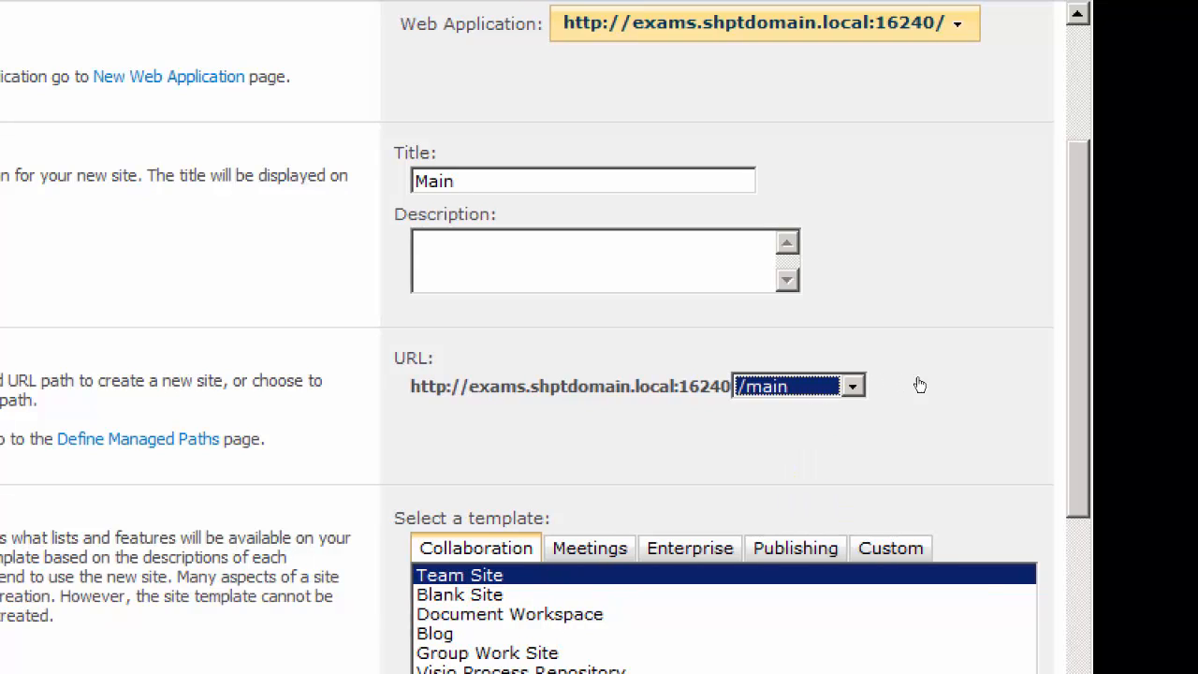
click(853, 386)
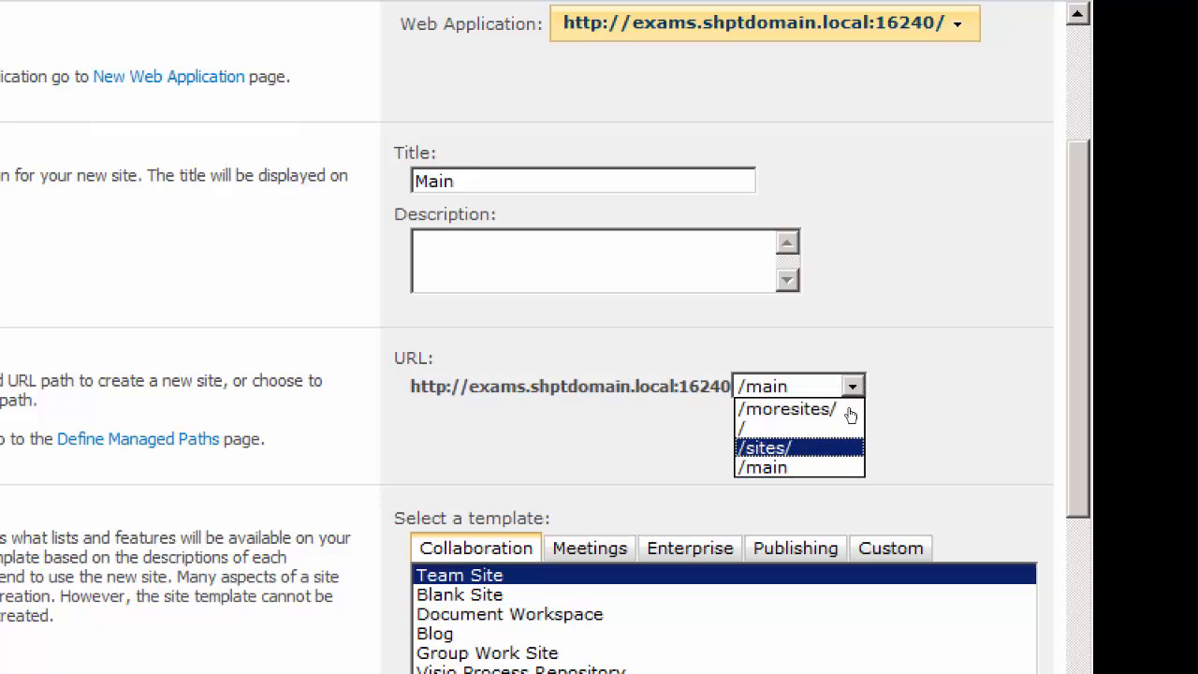
key(Return)
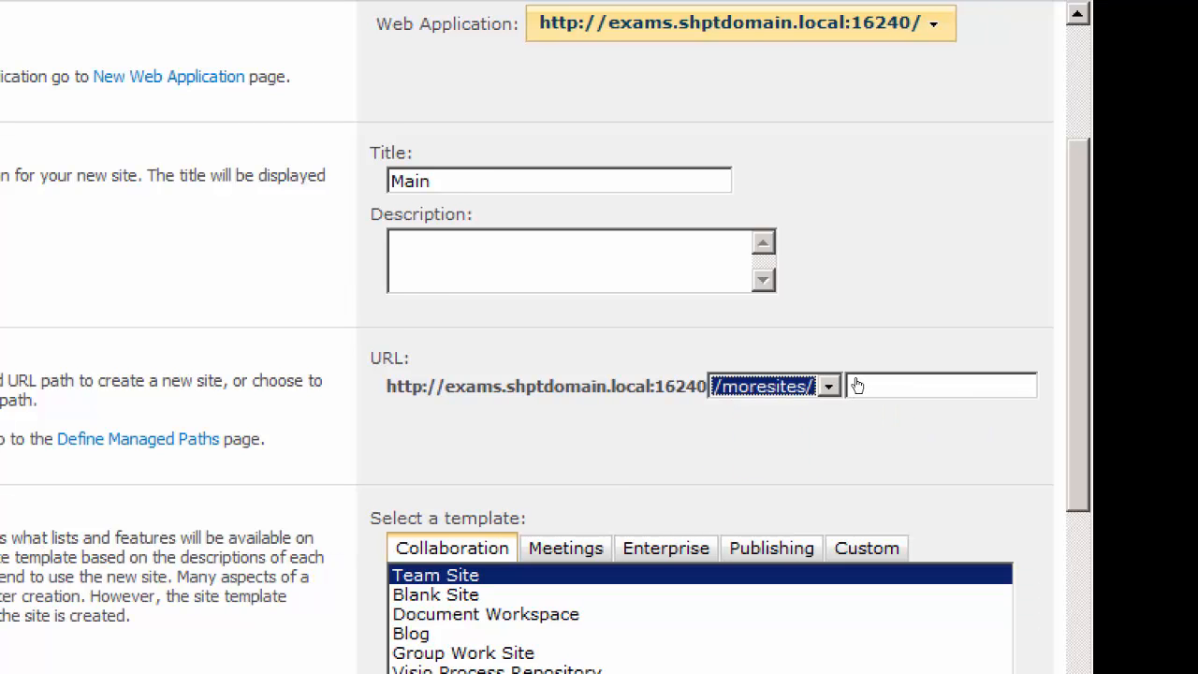
click(848, 386)
key(Down)
key(Down)
key(Down)
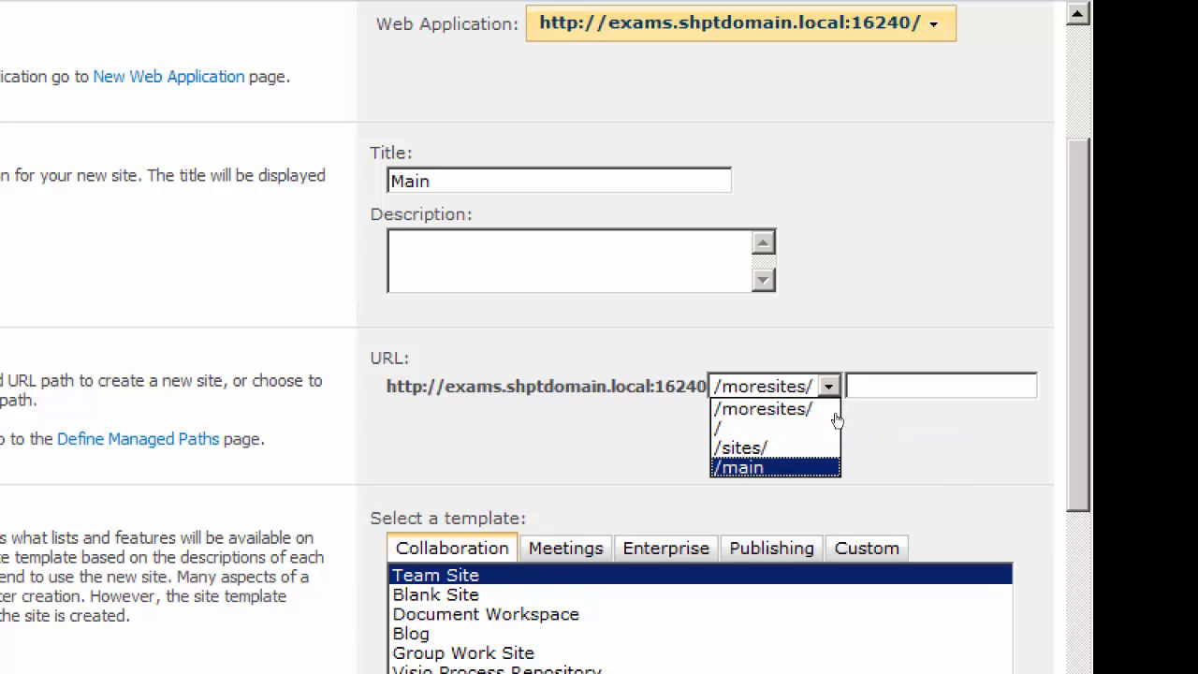
key(Return)
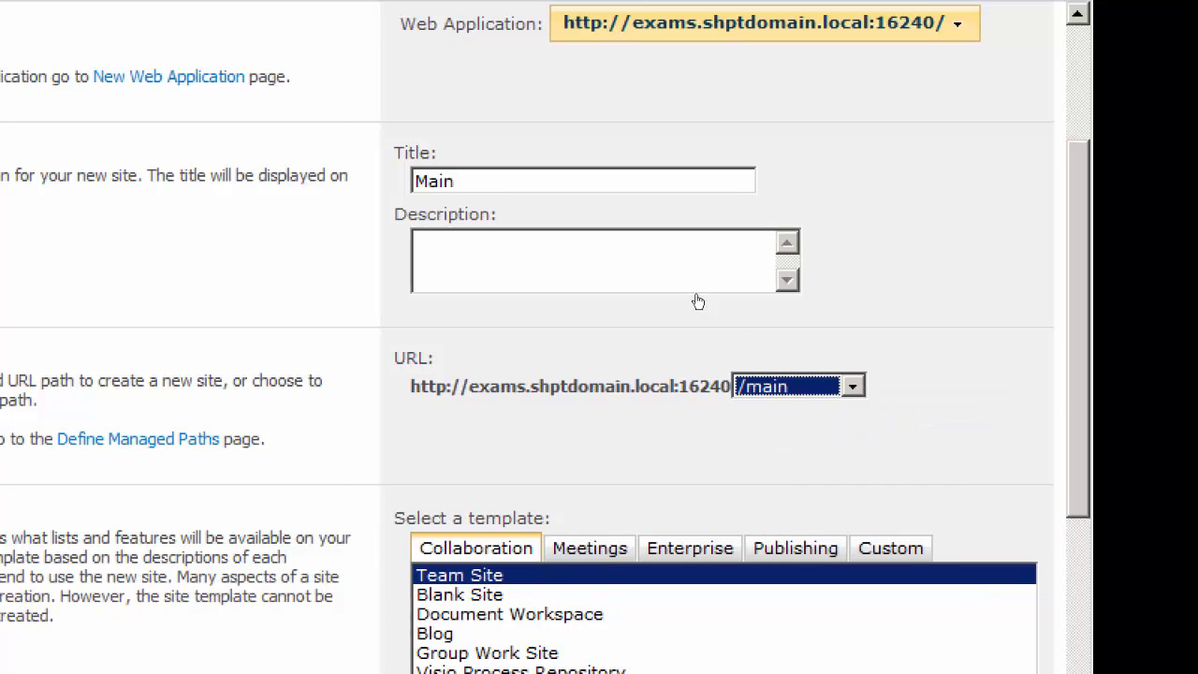
Enter the site collection description "Your one stop info for the Exams Portal"
key(shift+Tab)
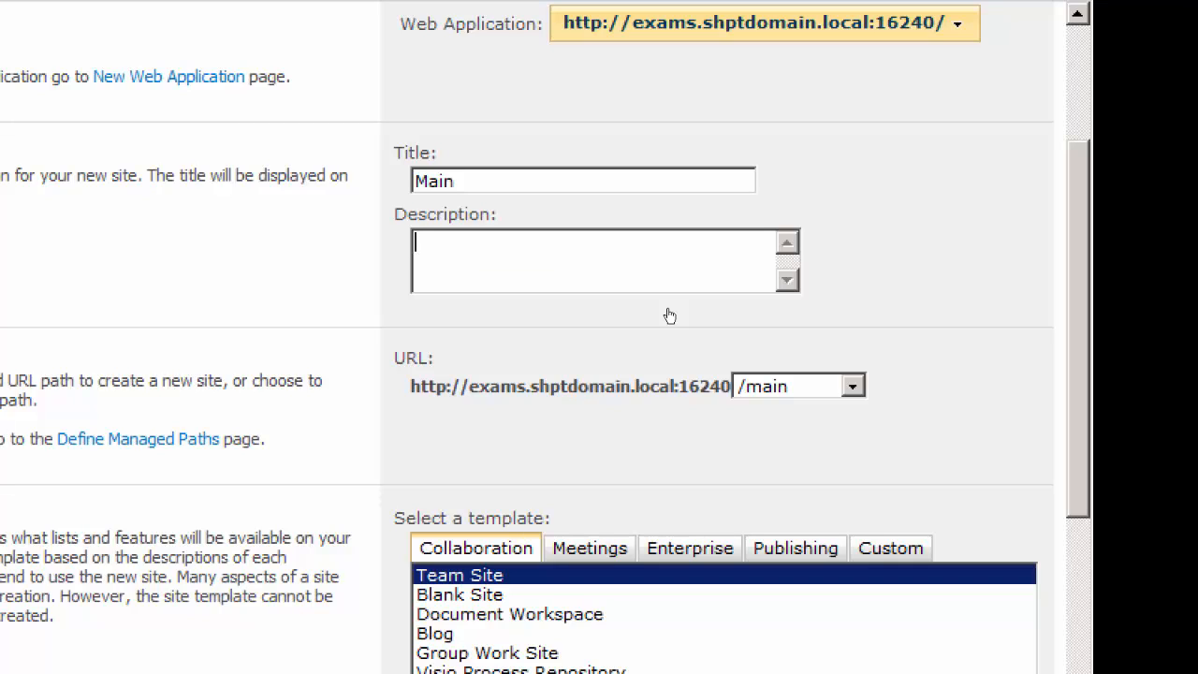
text(our one stop info for)
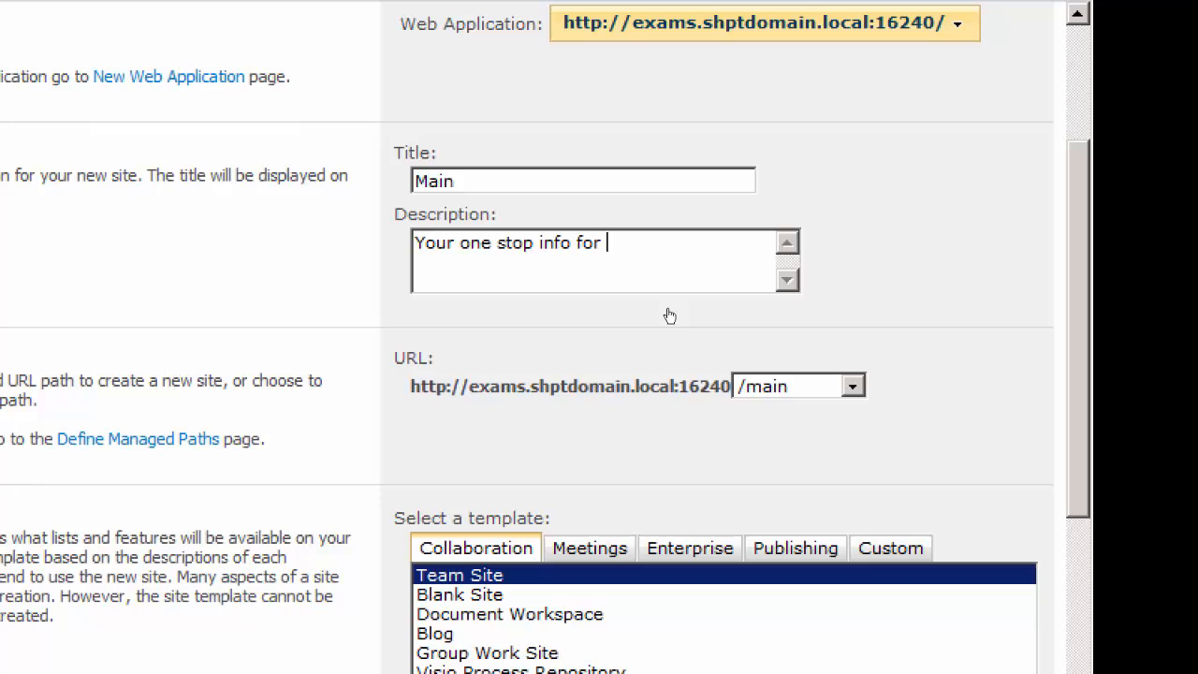
text(the Exams)
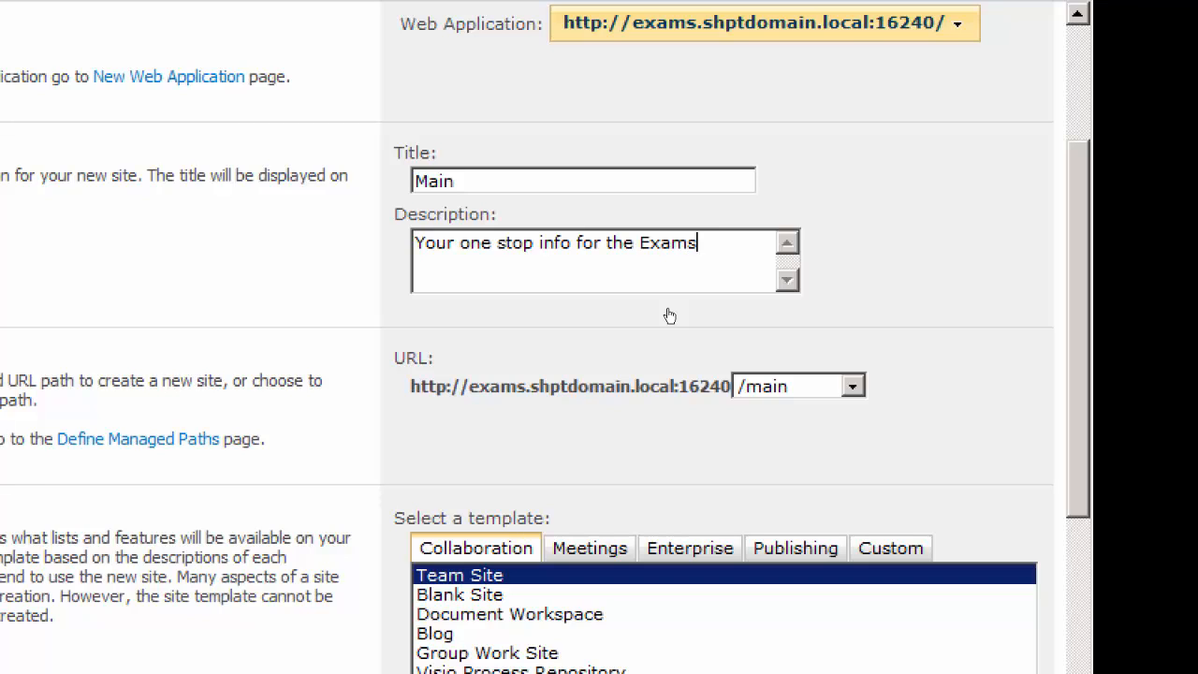
text( Portalk)
Choose the Group Work Site template from the Collaboration templates and review the title, description and URL entries
scroll(912, 348, down, 3)
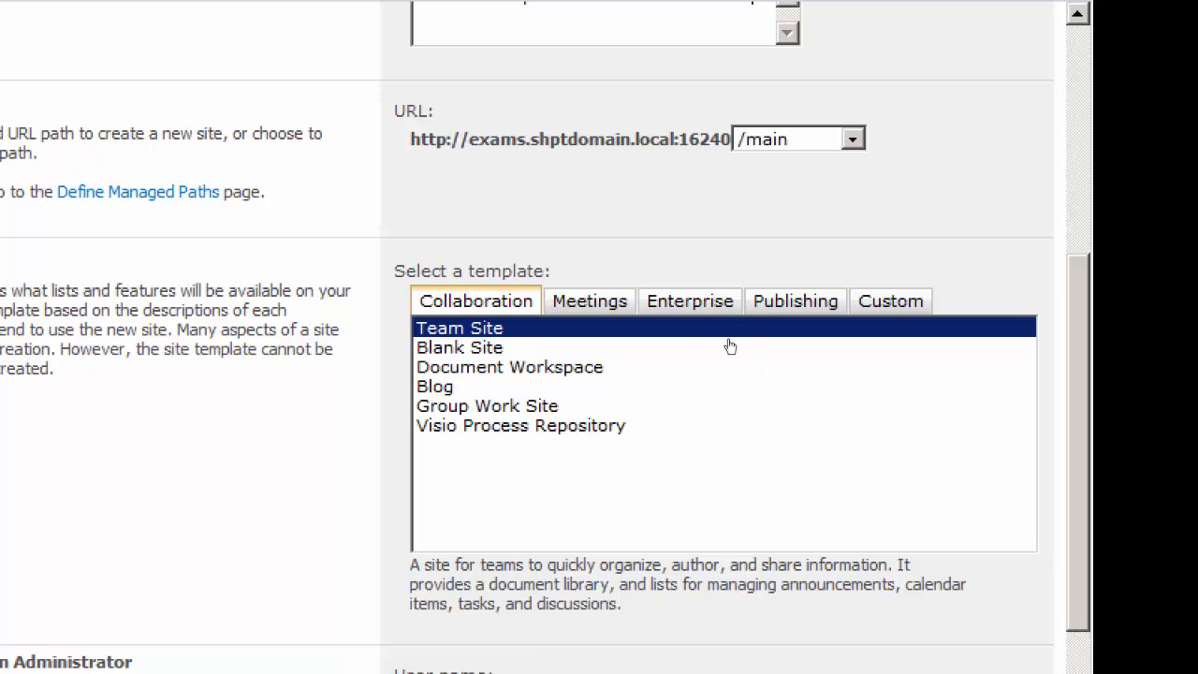
click(695, 403)
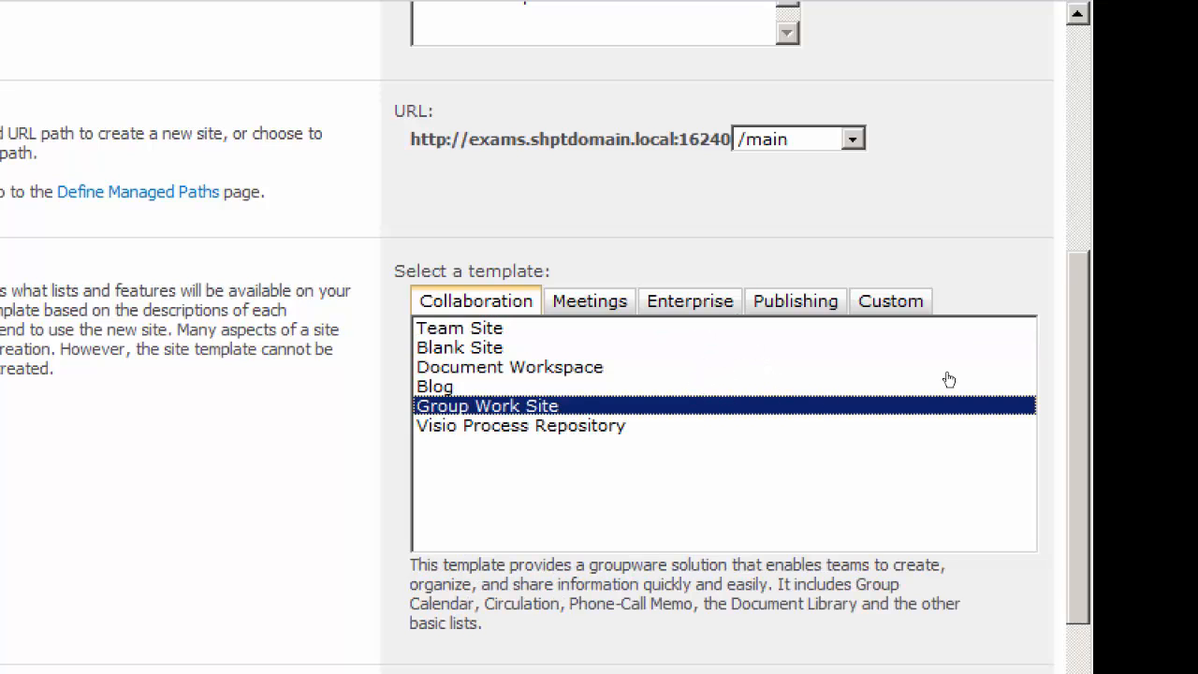
scroll(979, 361, down, 5)
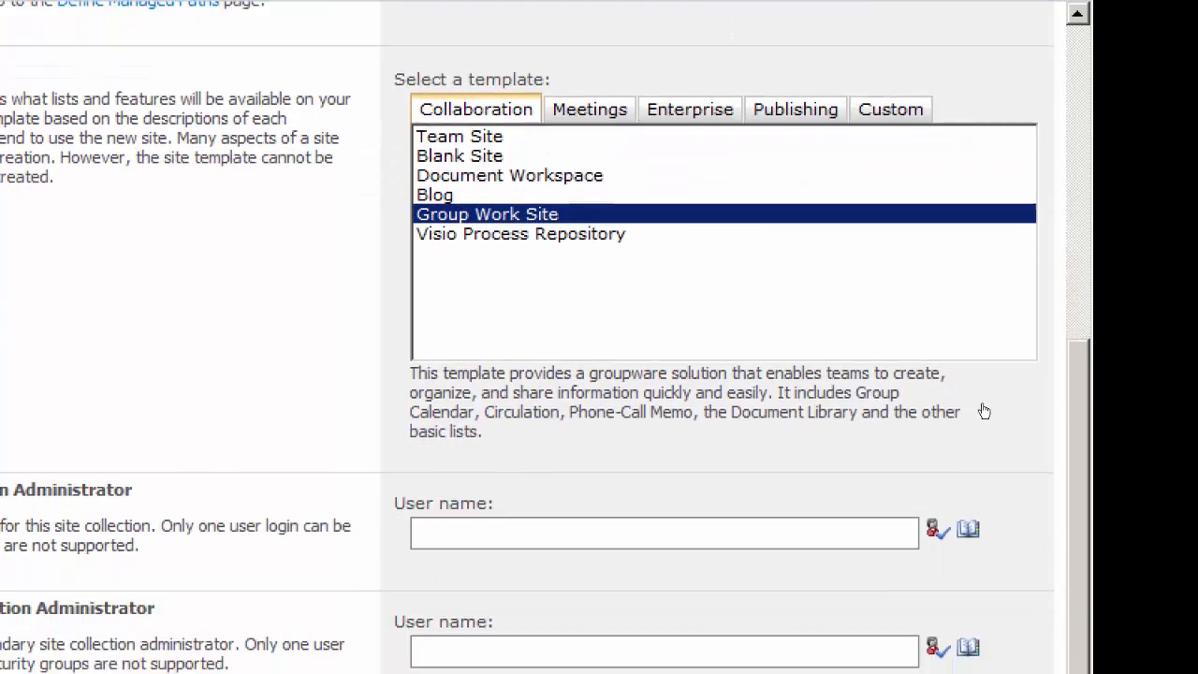
scroll(978, 374, up, 11)
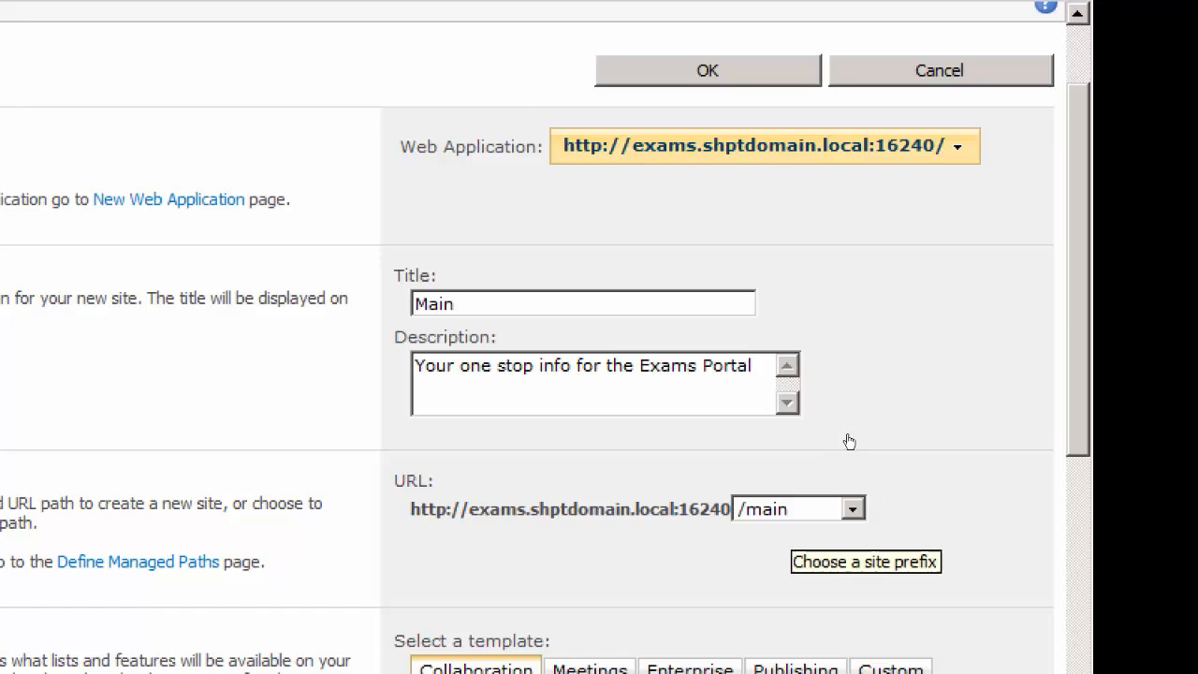
scroll(980, 415, down, 8)
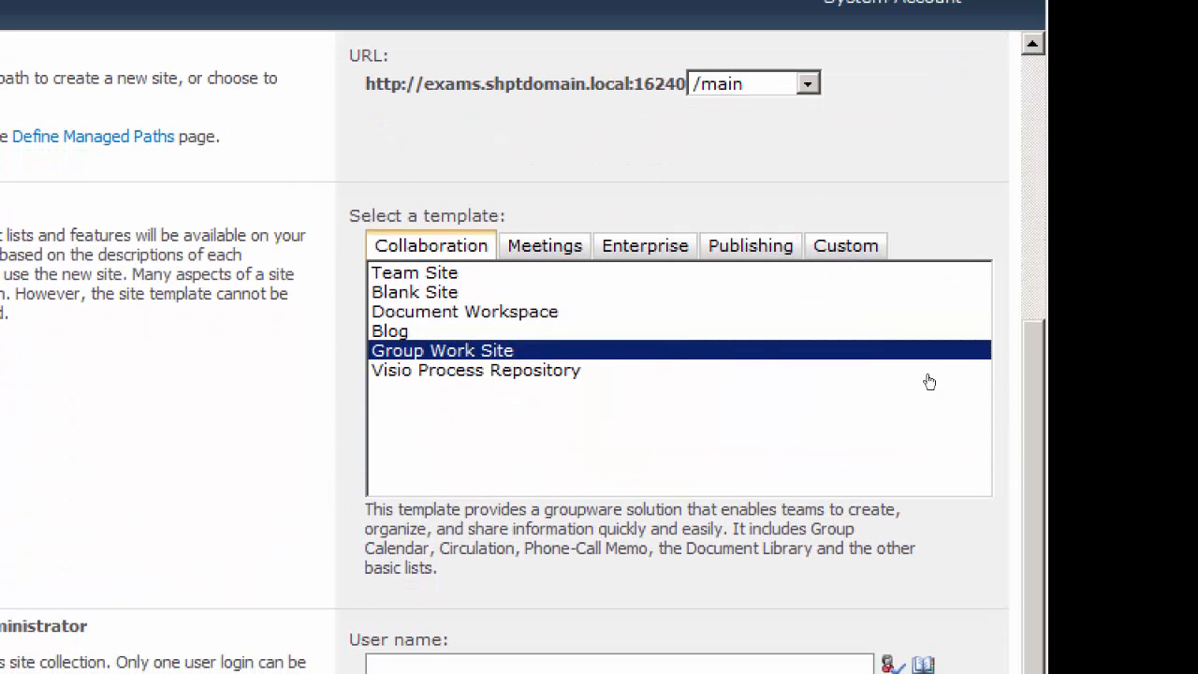
Enter administrator as the primary site collection administrator and validate the name
scroll(980, 366, down, 4)
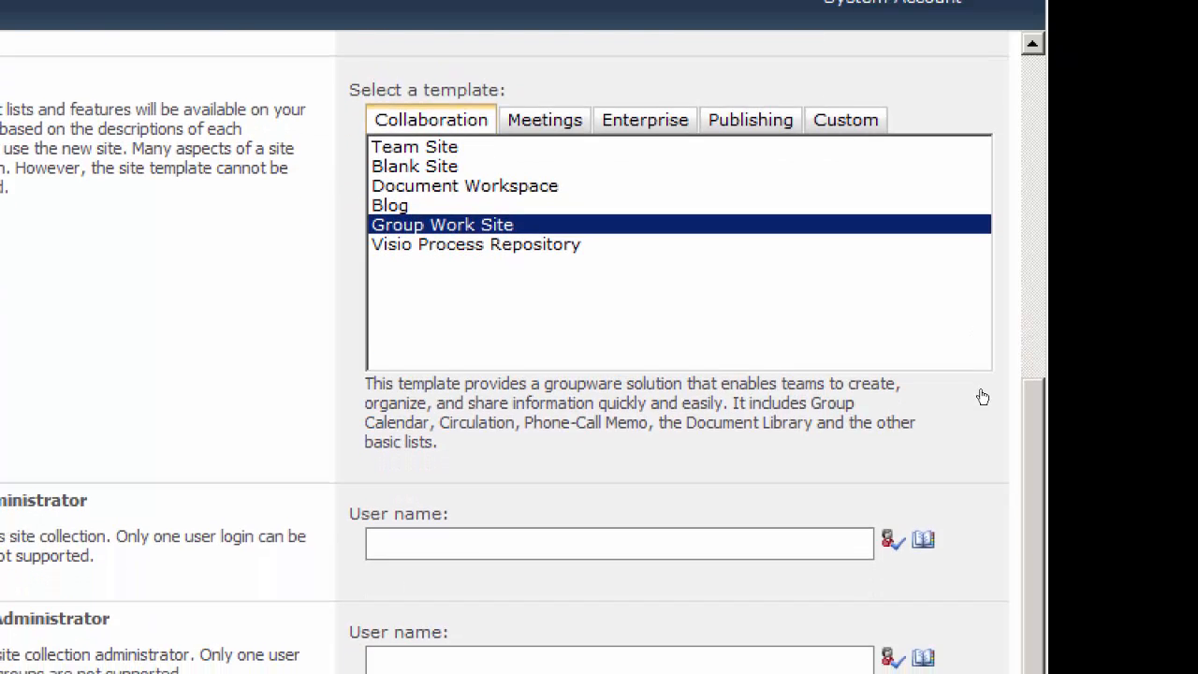
click(700, 395)
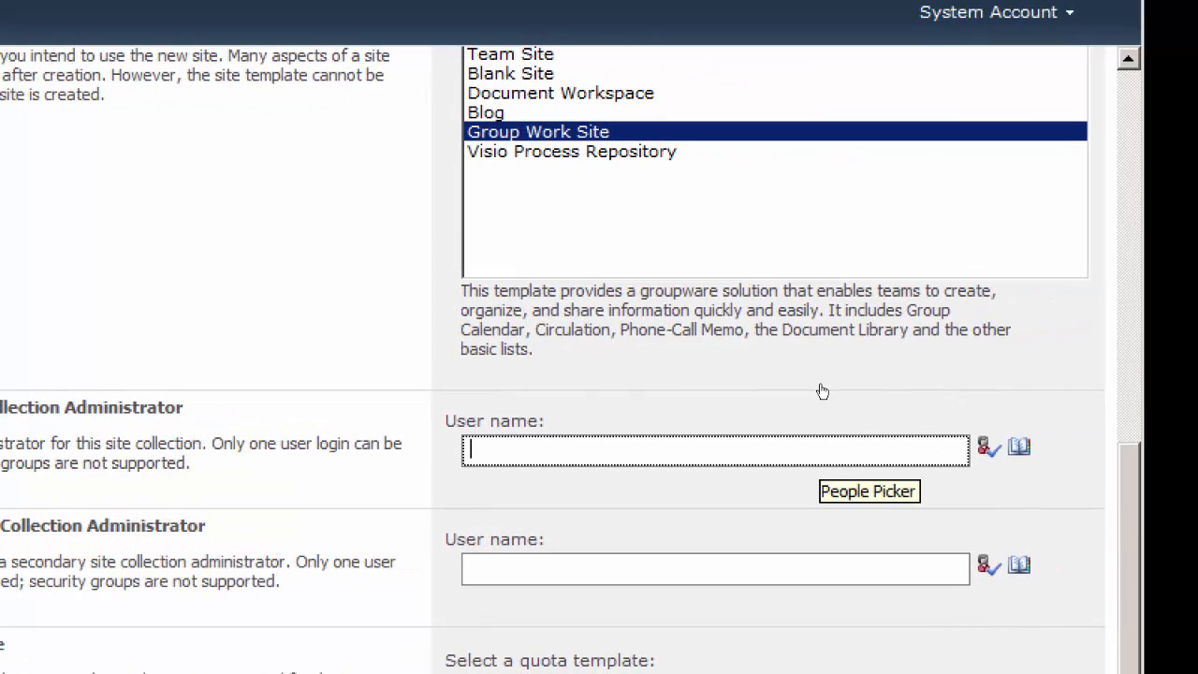
text(administra)
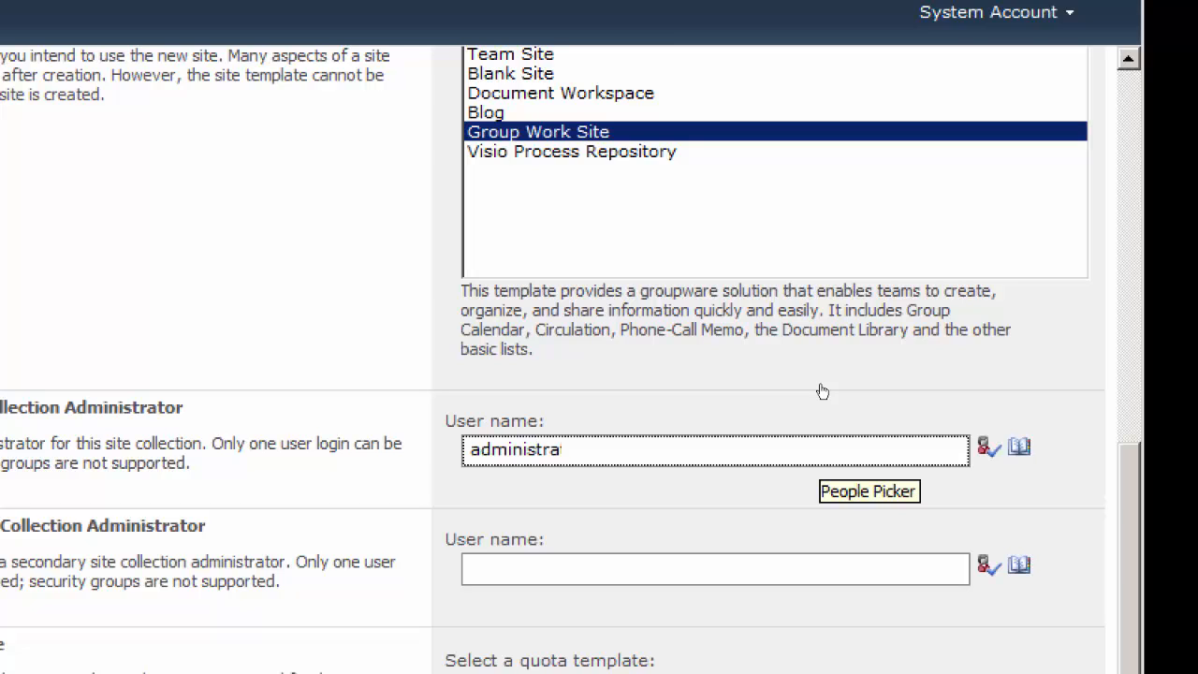
text(tor)
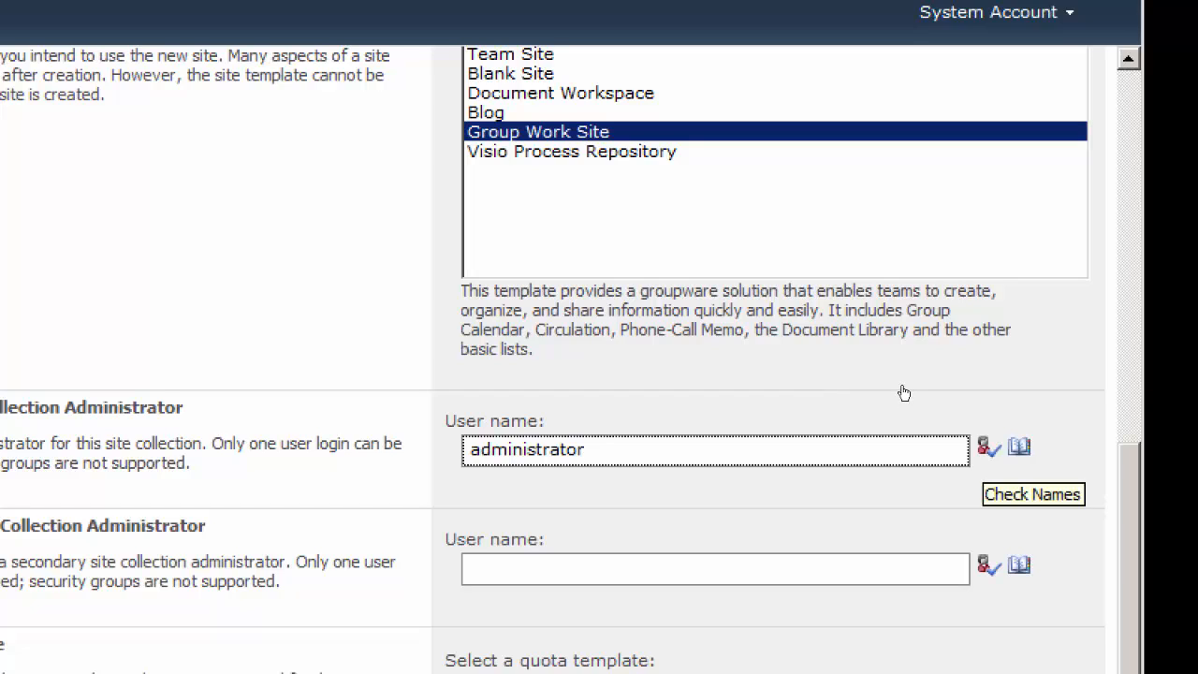
click(990, 448)
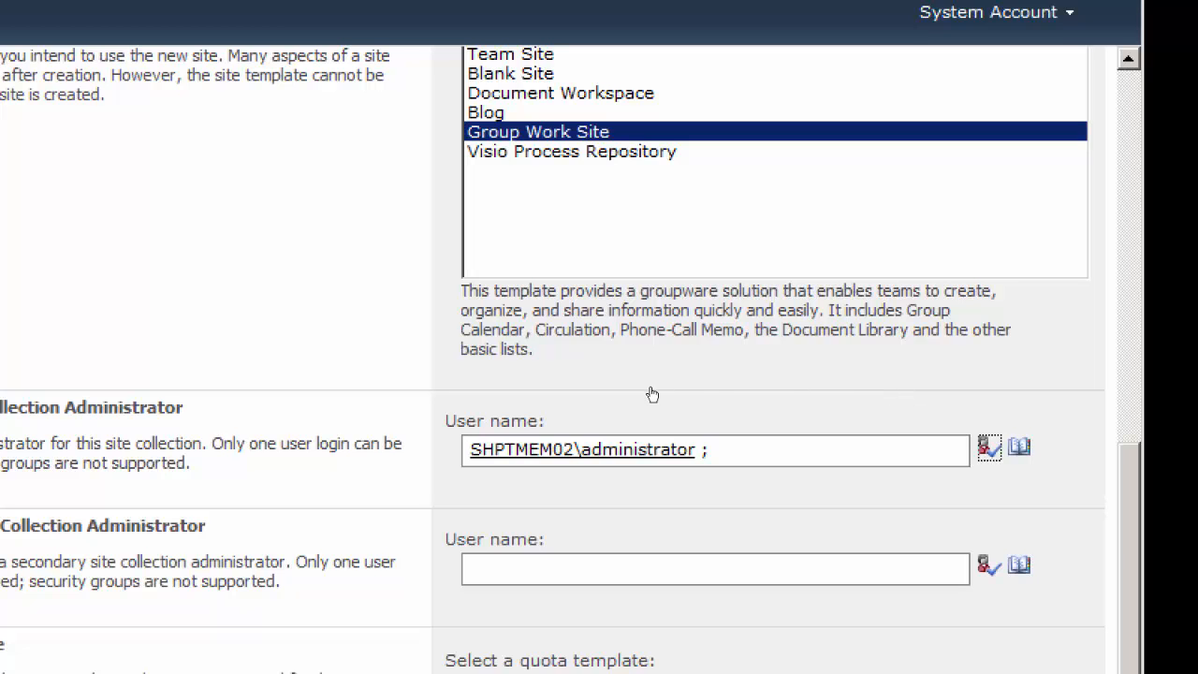
scroll(711, 384, down, 1)
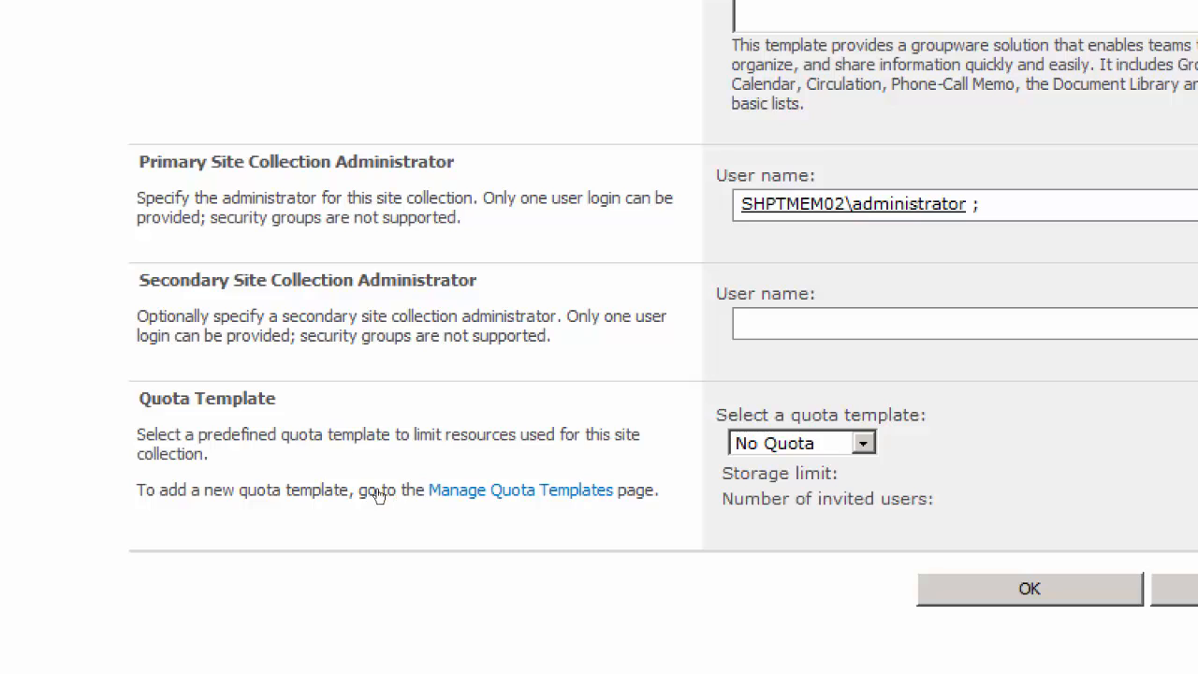
right_click(543, 500)
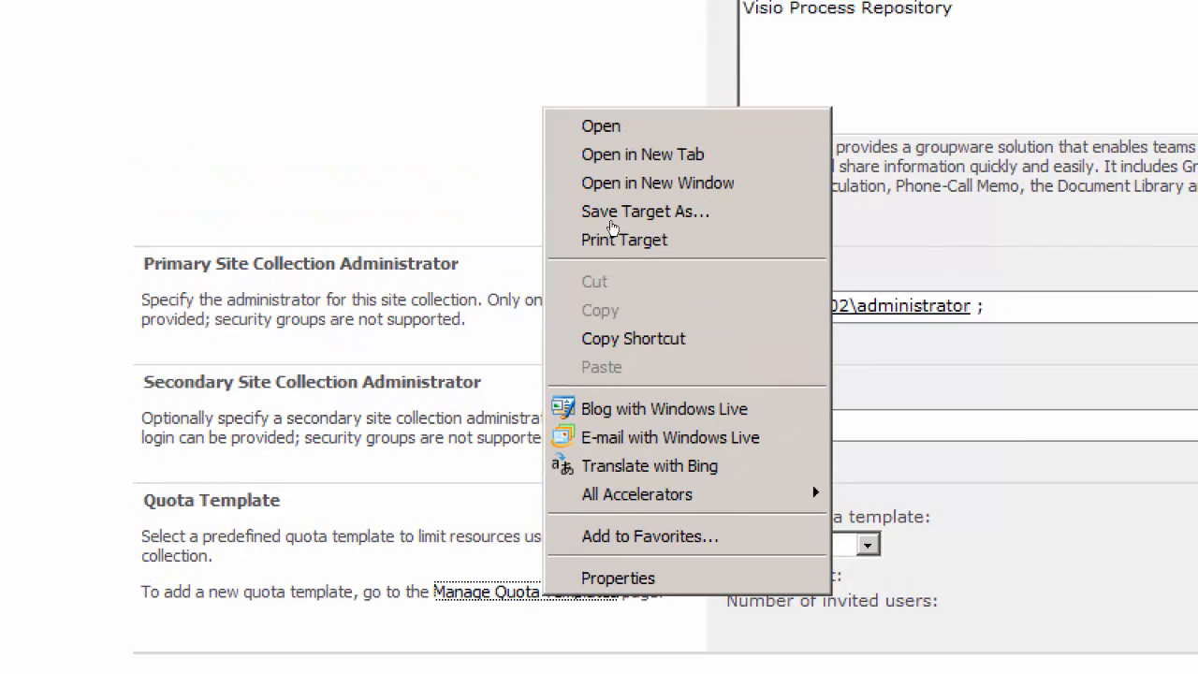
click(518, 551)
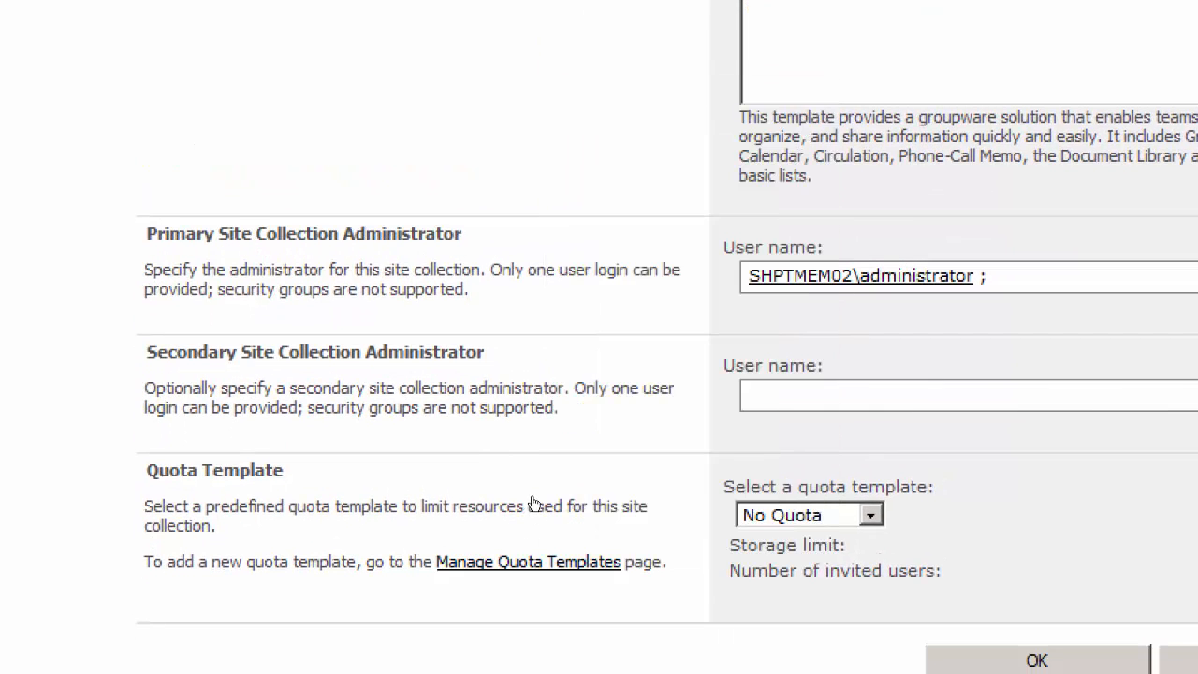
right_click(534, 503)
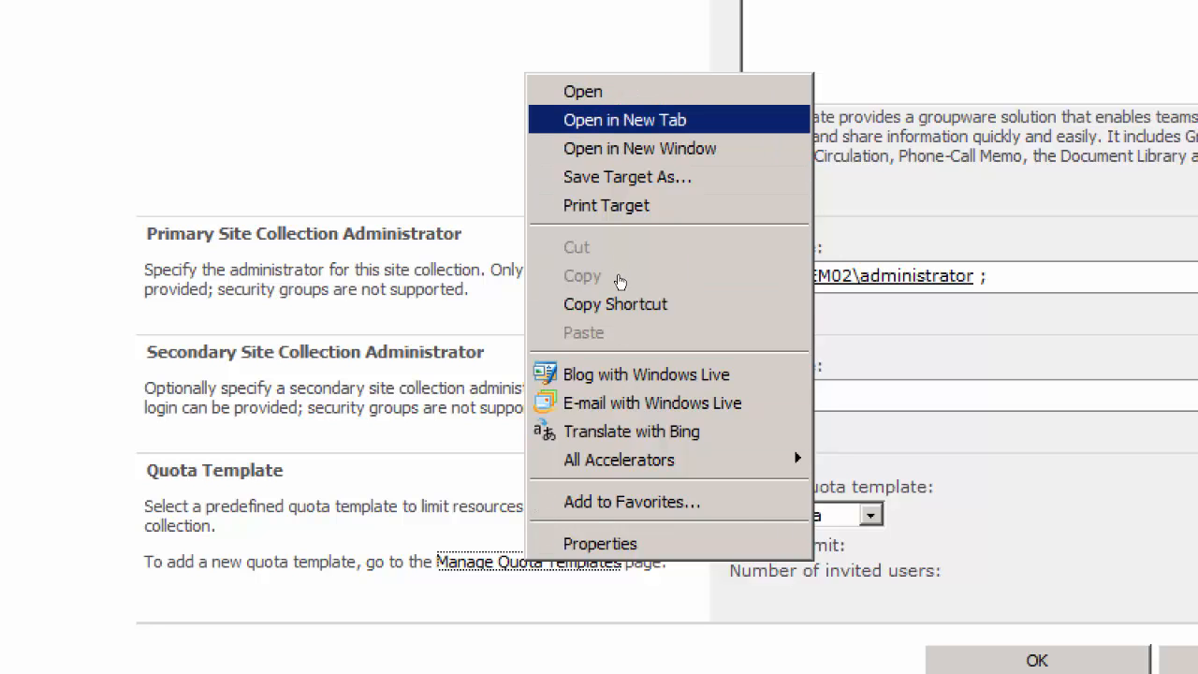
click(624, 121)
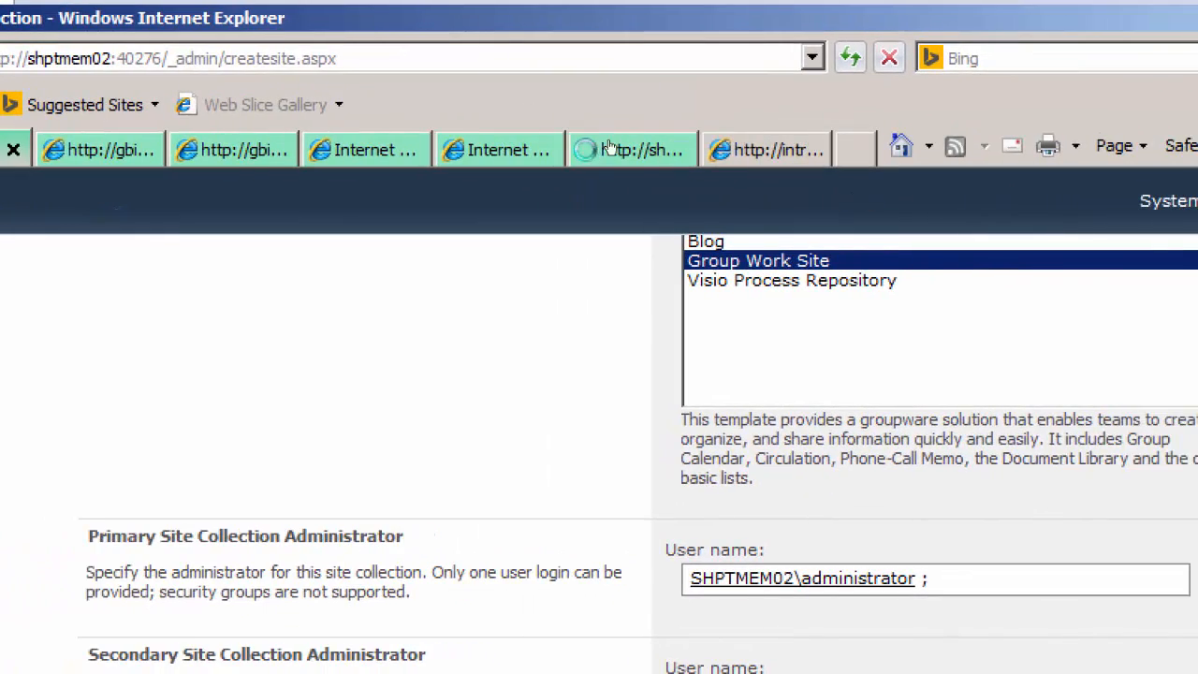
click(815, 157)
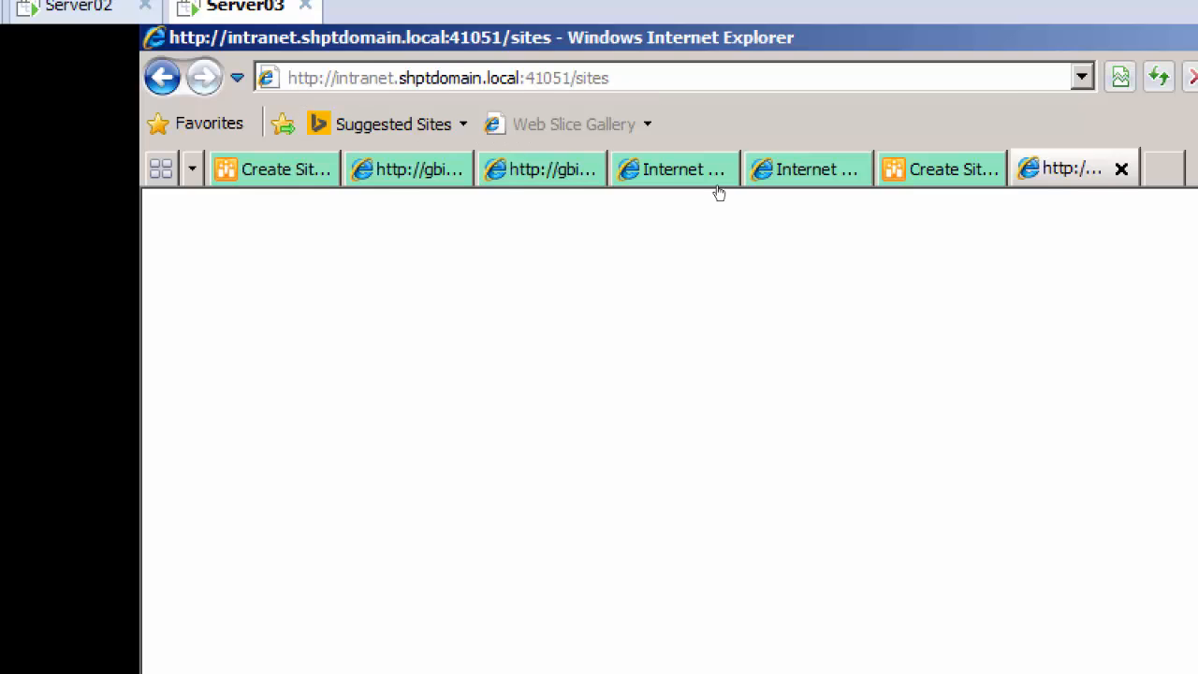
key(ctrl+w)
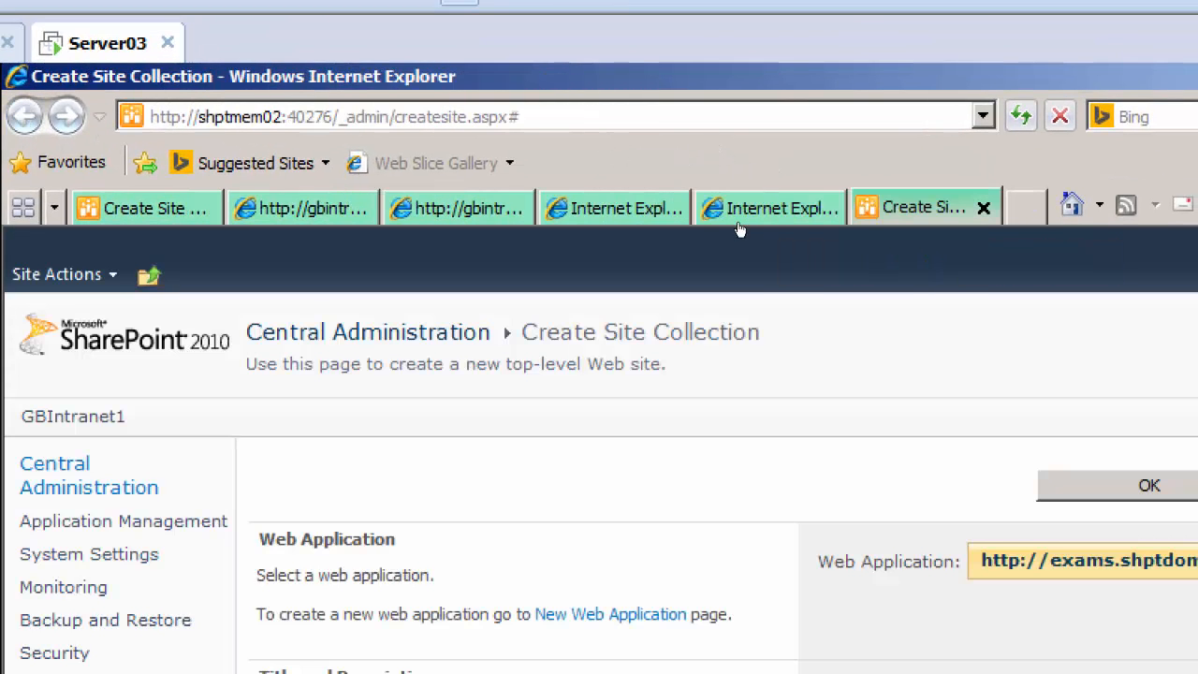
Examine the quota template choices in the second Create Site Collection form
scroll(982, 329, down, 10)
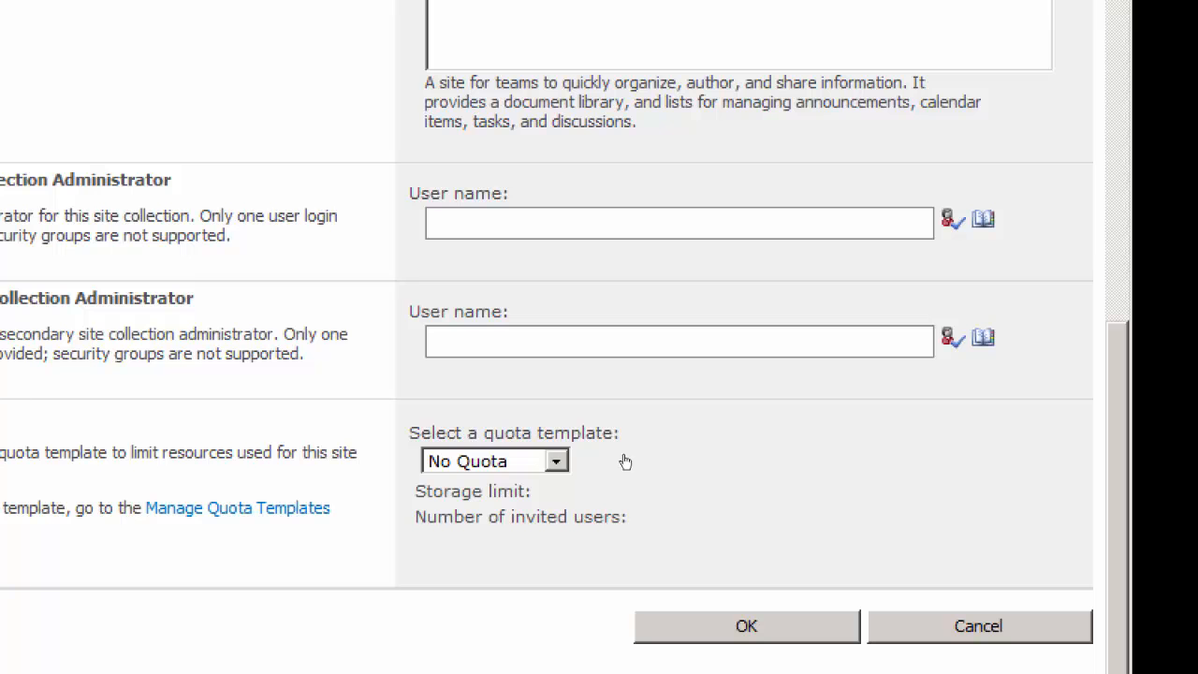
click(556, 461)
click(556, 461)
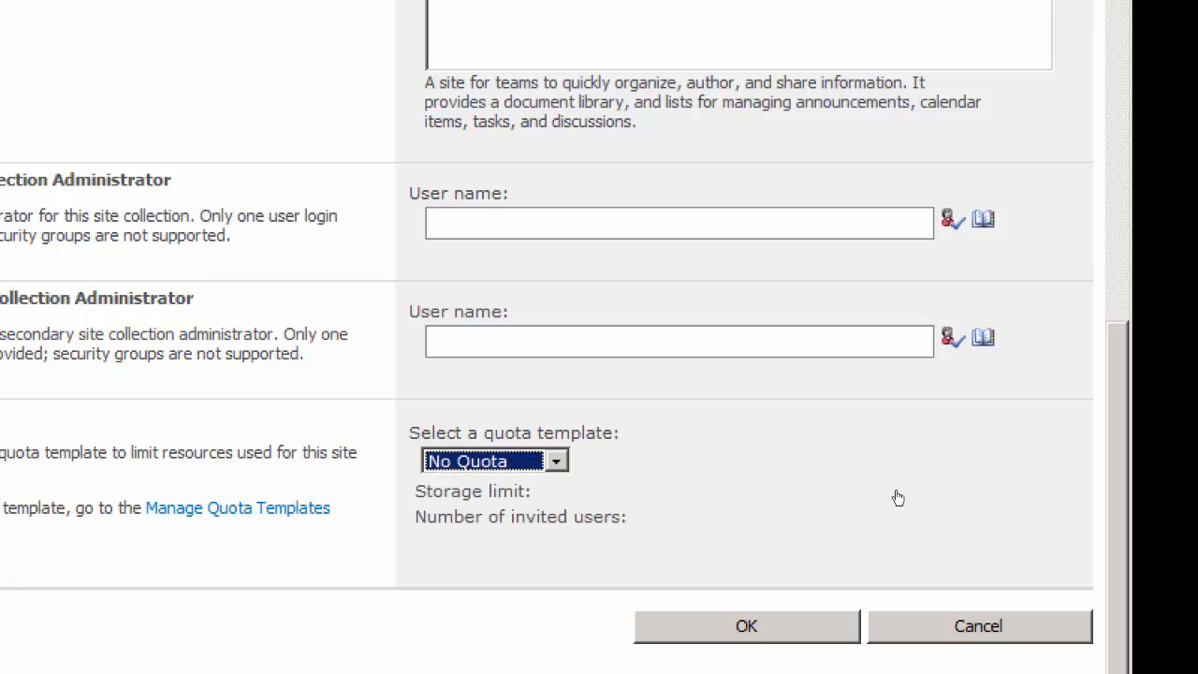
click(970, 483)
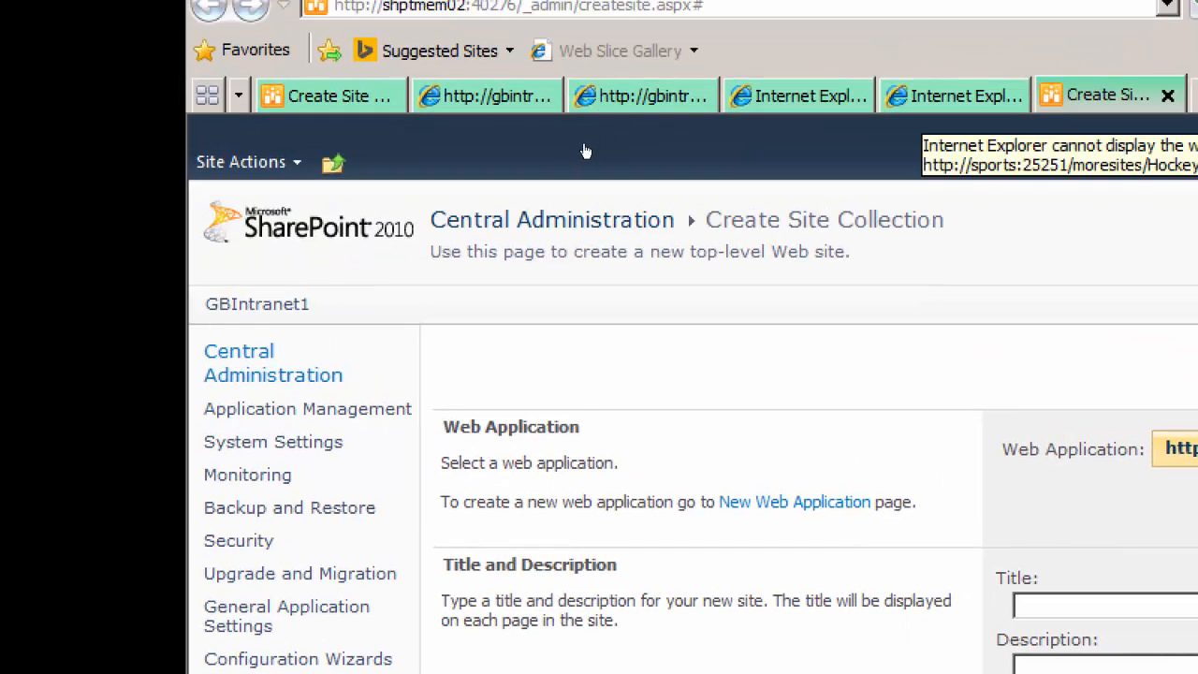
click(928, 98)
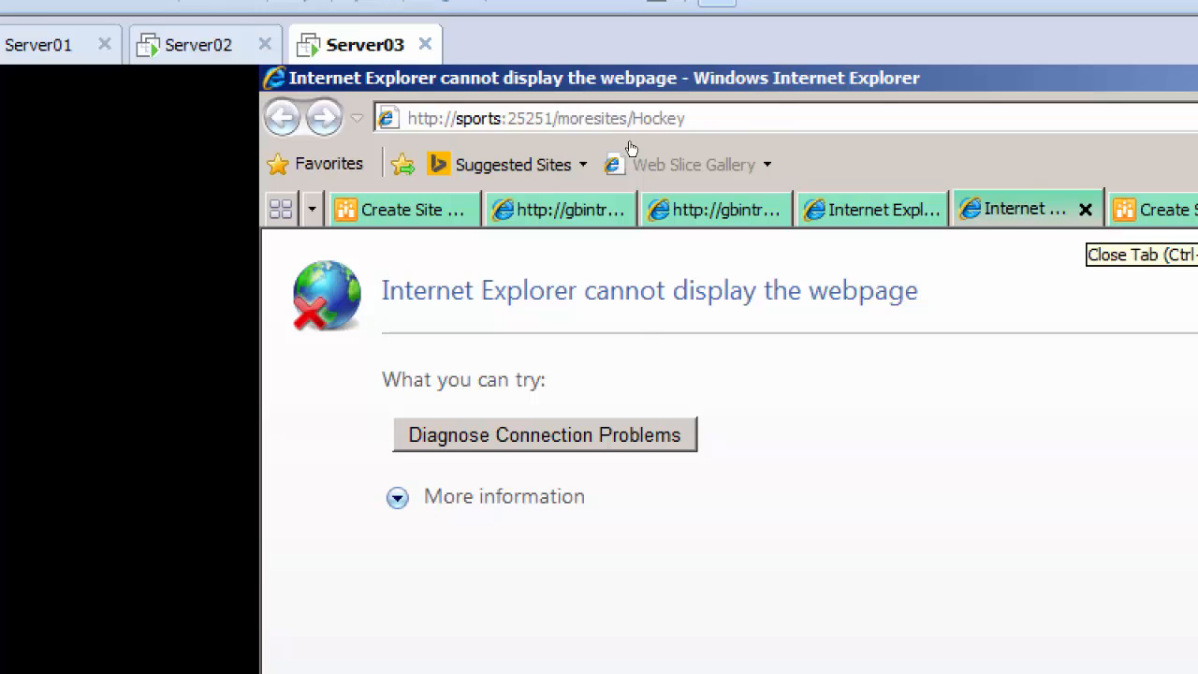
click(1085, 209)
click(1053, 210)
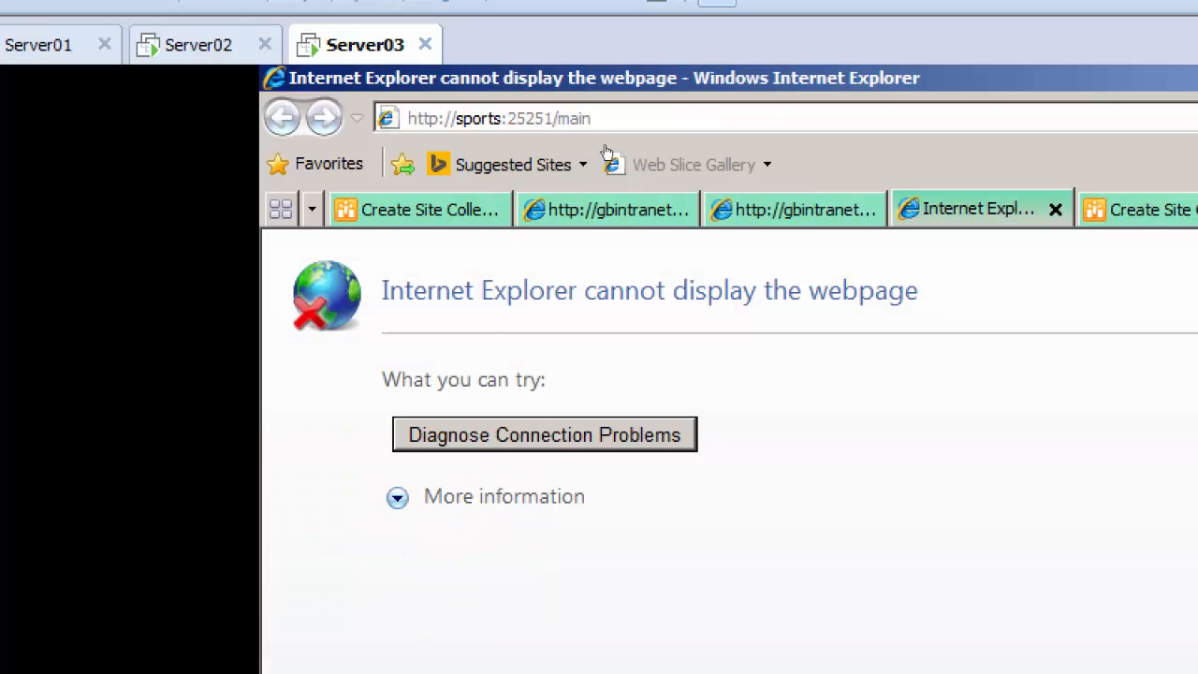
click(1055, 209)
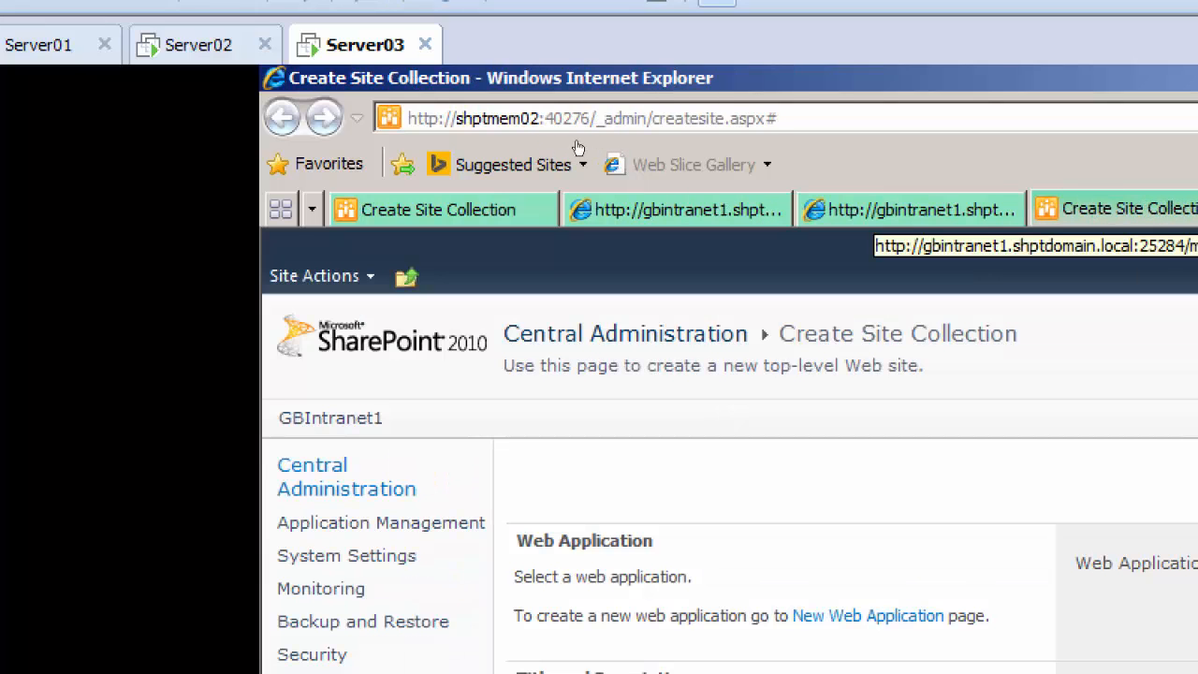
click(898, 209)
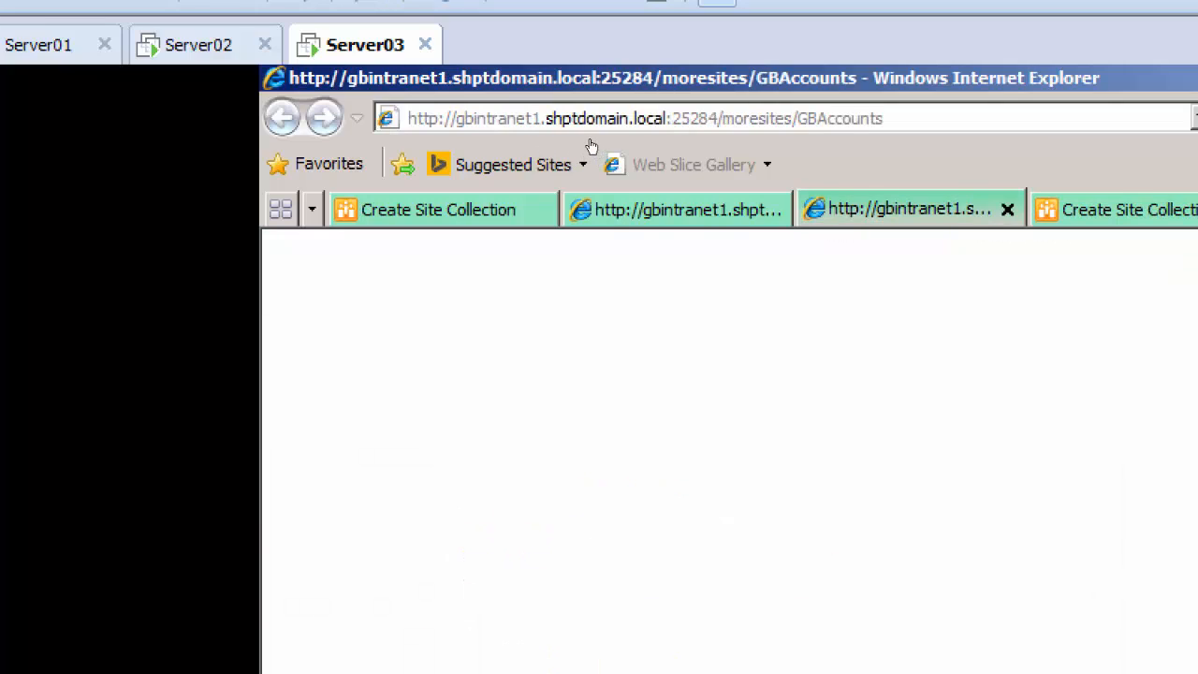
click(1008, 209)
click(703, 209)
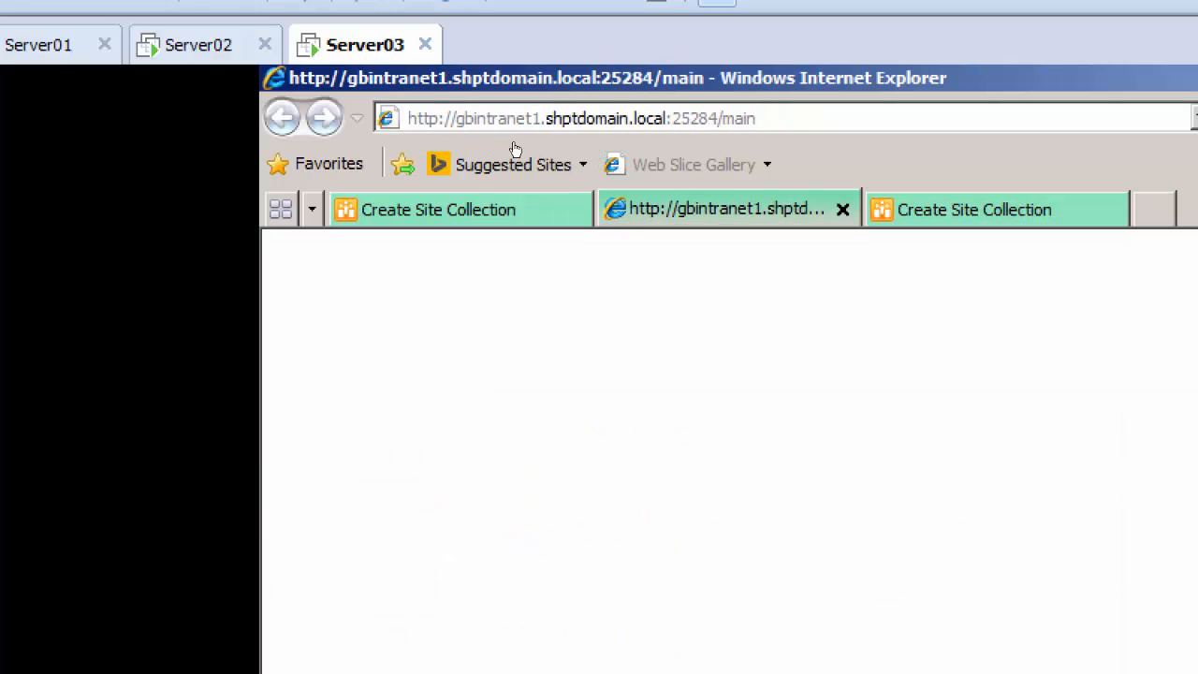
click(843, 208)
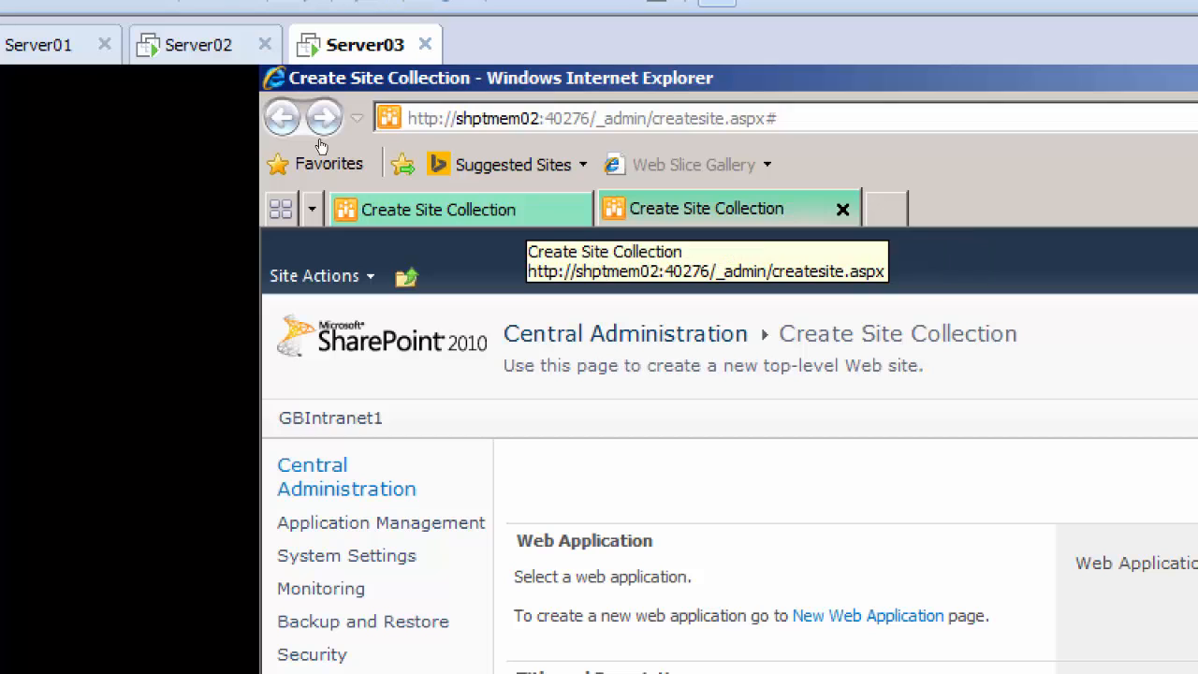
Compare the two Create Site Collection forms and open the Manage Quota Templates page from the blank one
click(520, 210)
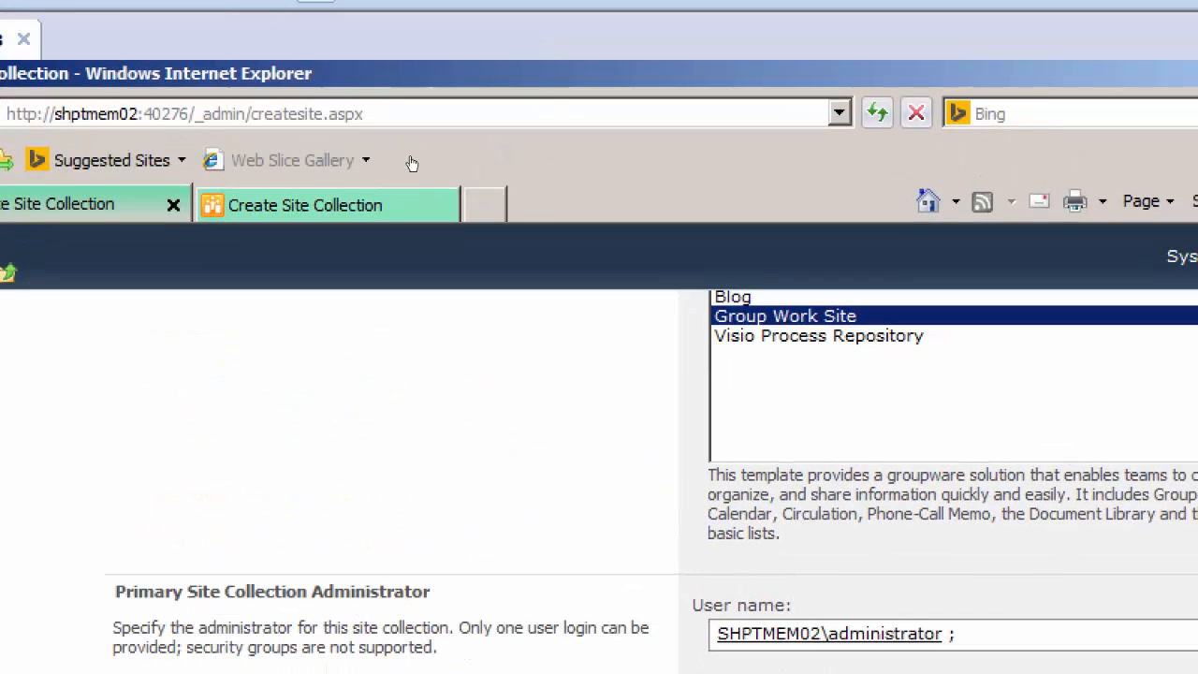
click(394, 203)
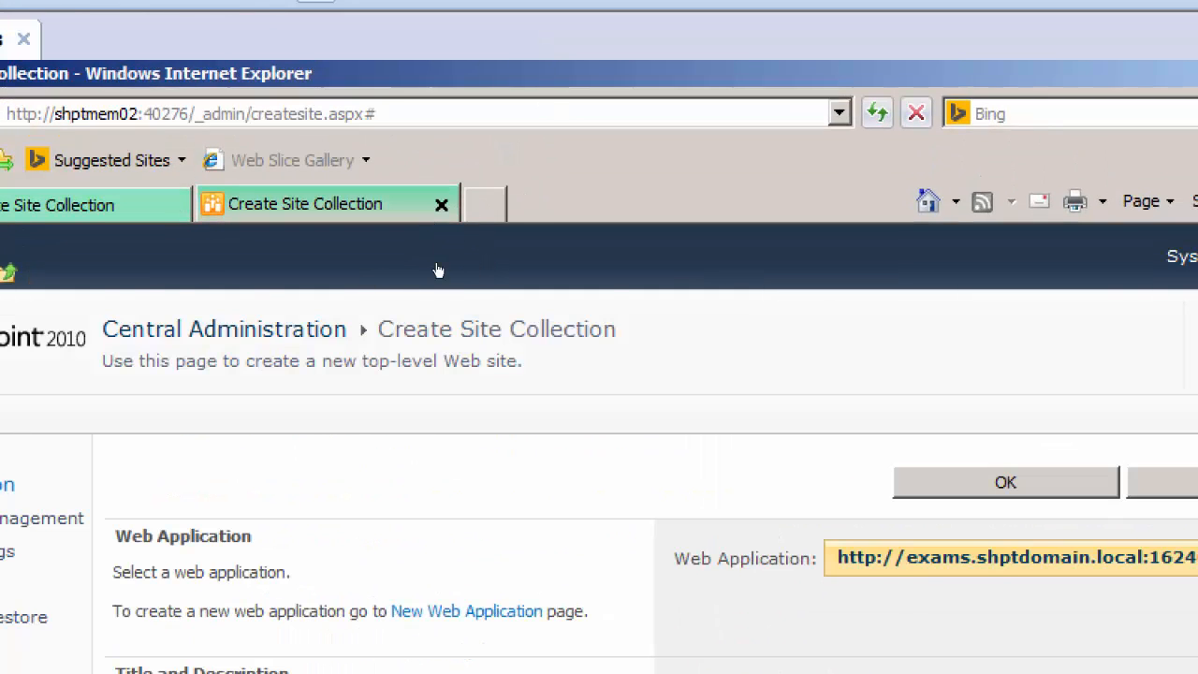
scroll(440, 270, down, 5)
scroll(470, 333, down, 3)
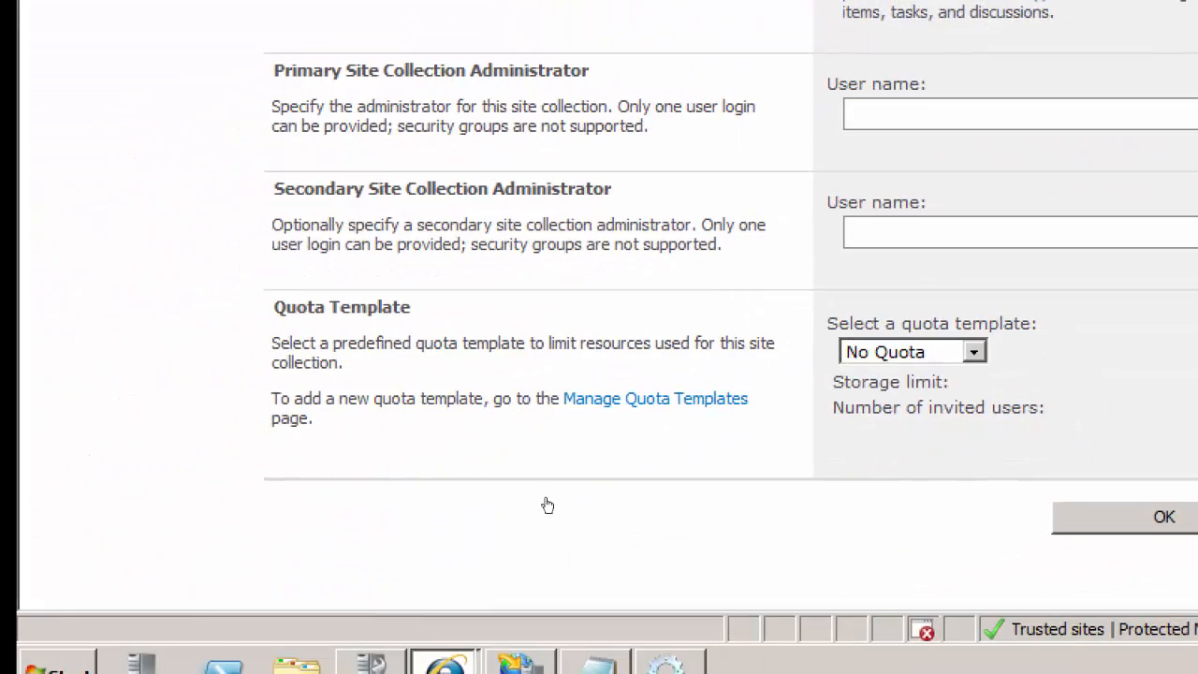
key(Tab)
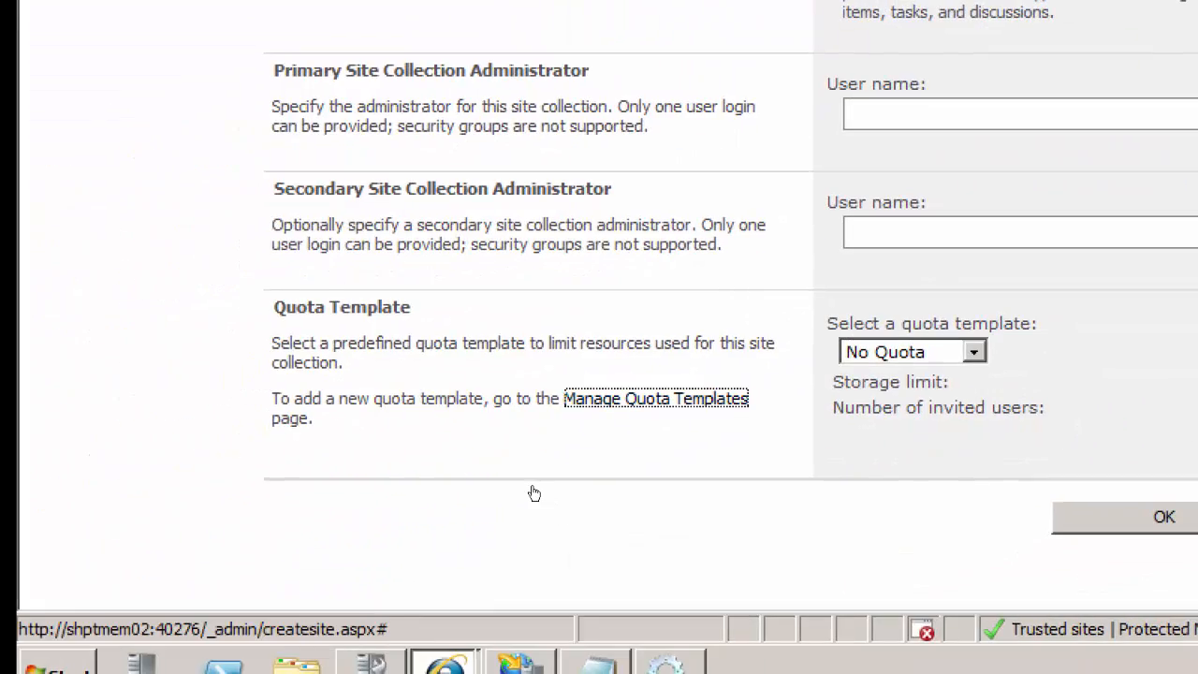
key(Return)
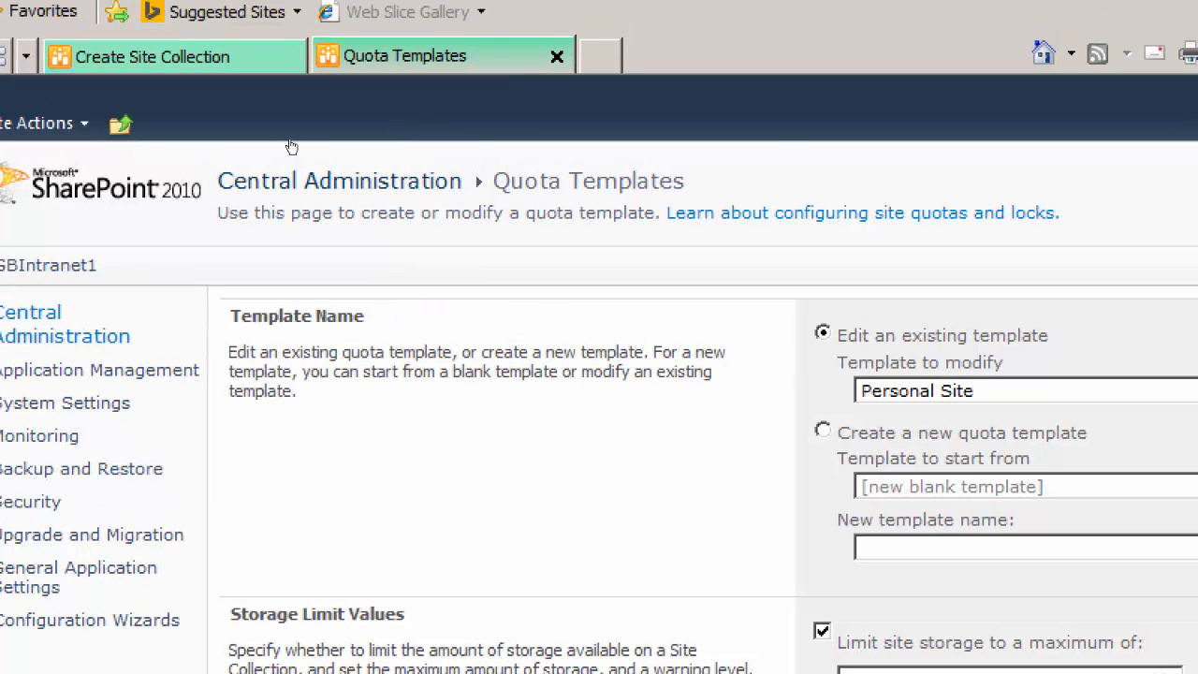
Return to the filled-in Create Site Collection form and open its Manage Quota Templates link in a new browser tab
click(152, 57)
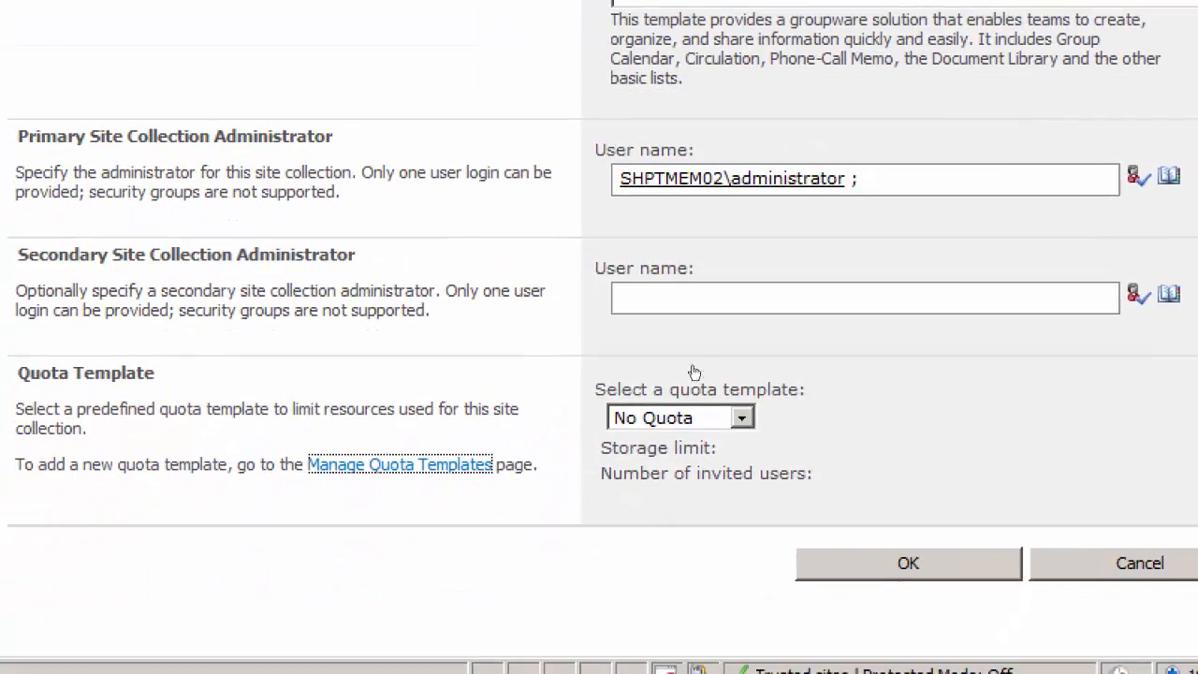
right_click(516, 503)
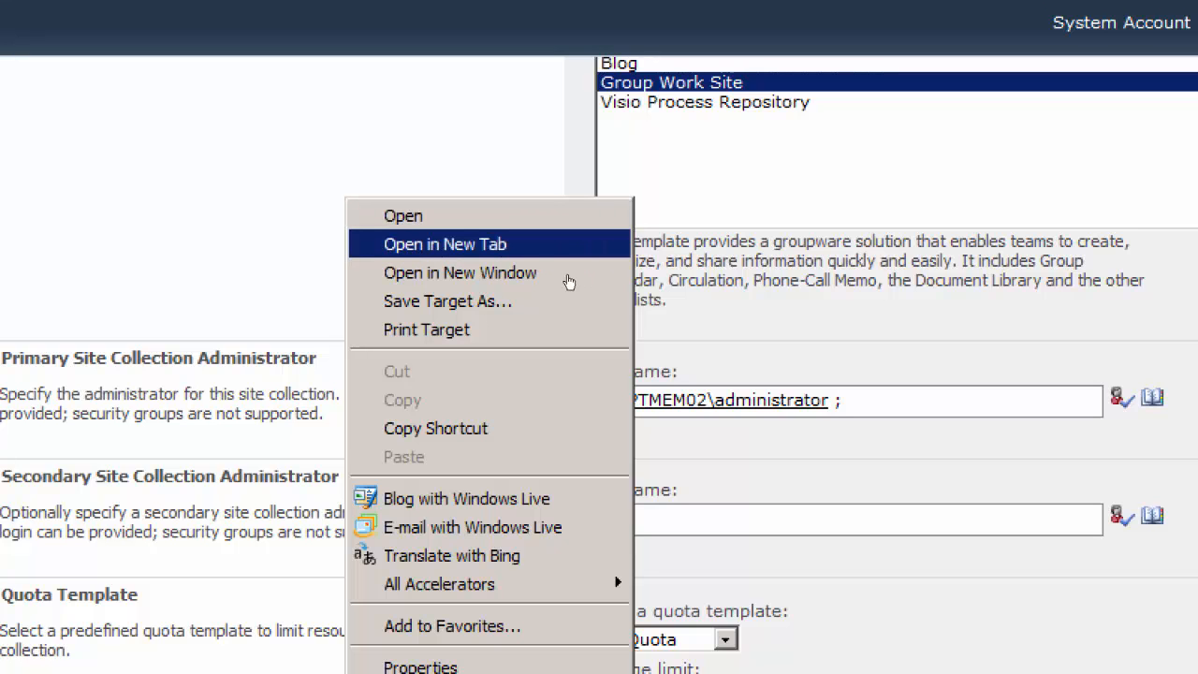
click(510, 245)
click(382, 92)
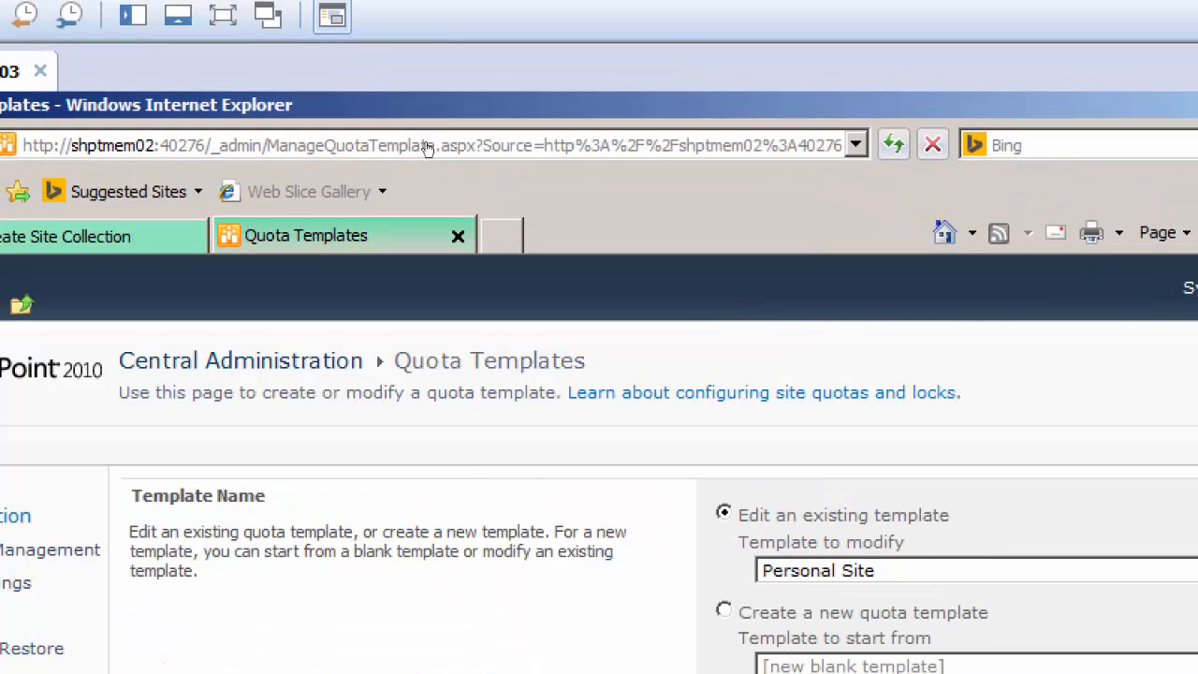
click(150, 236)
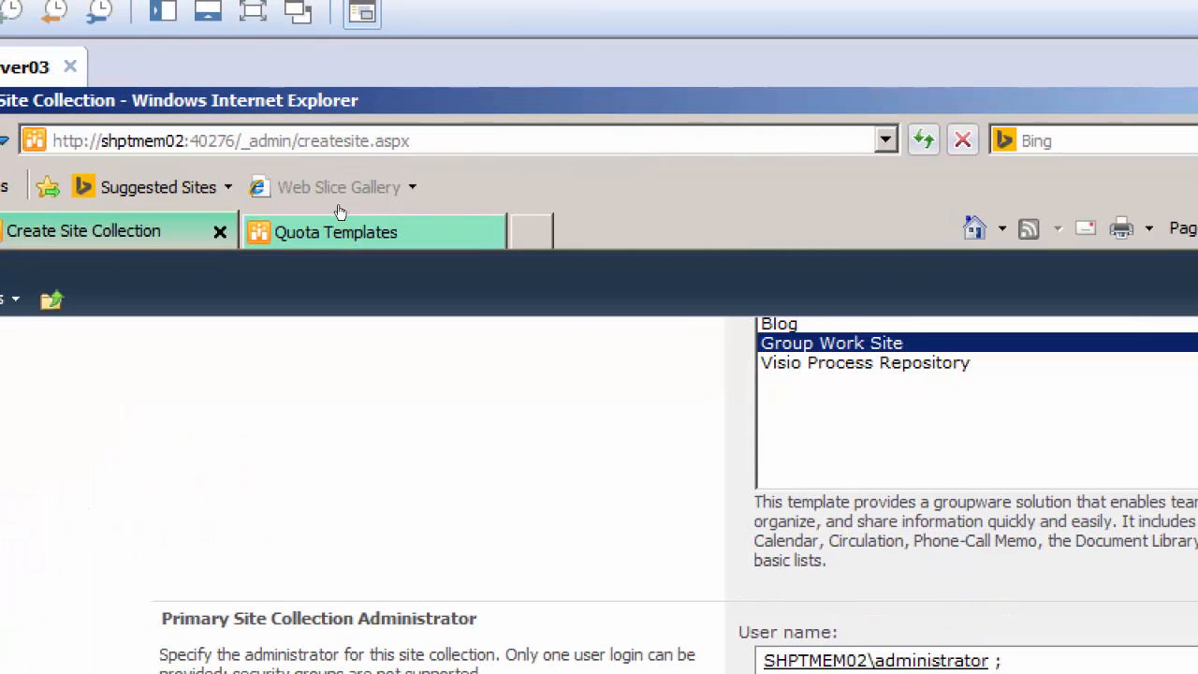
click(323, 233)
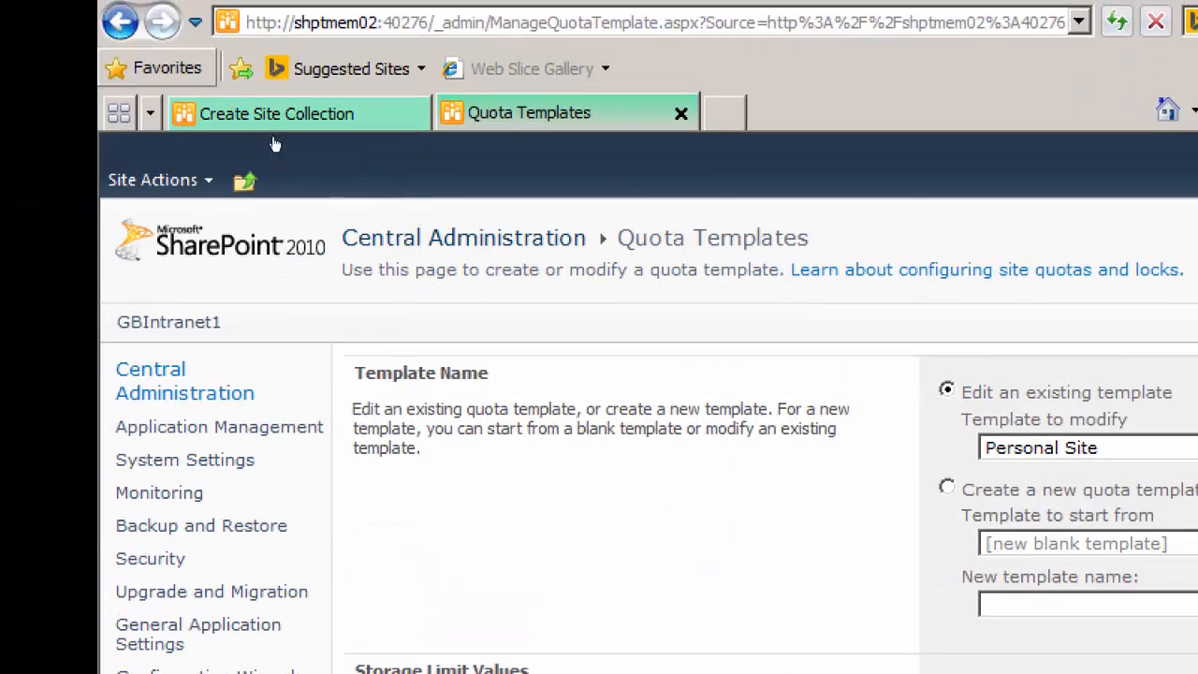
Follow the Manage Quota Templates link from the blank Create Site Collection form for the exams web application
click(274, 117)
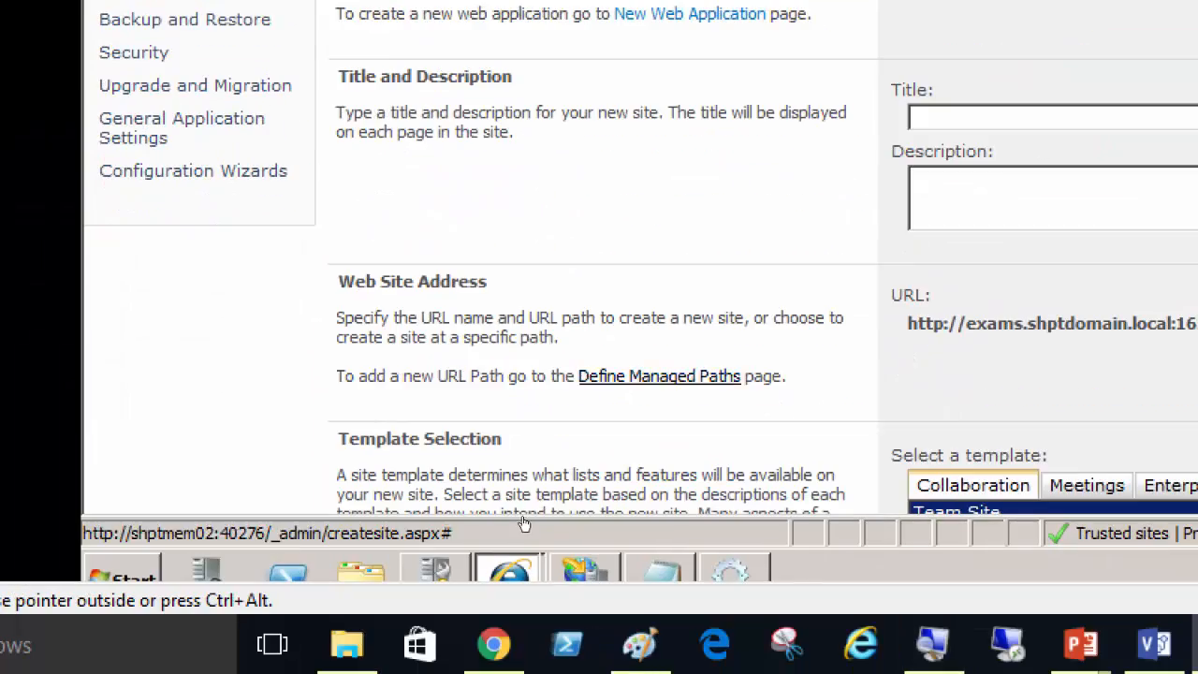
scroll(517, 506, down, 10)
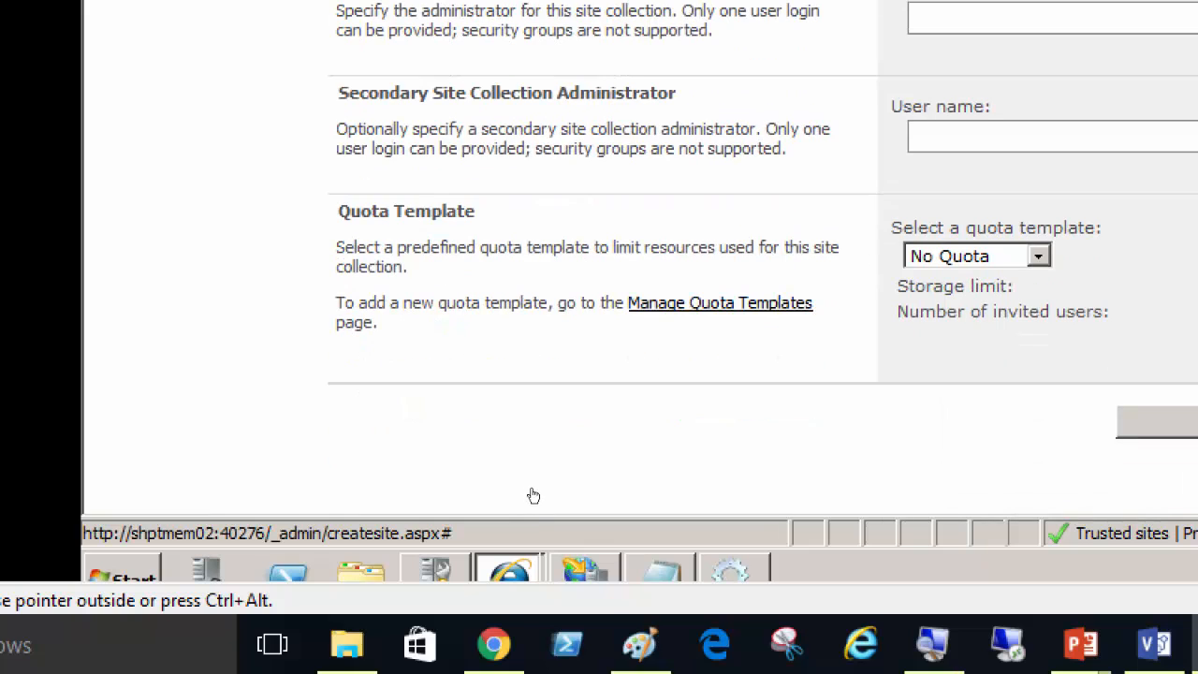
click(720, 303)
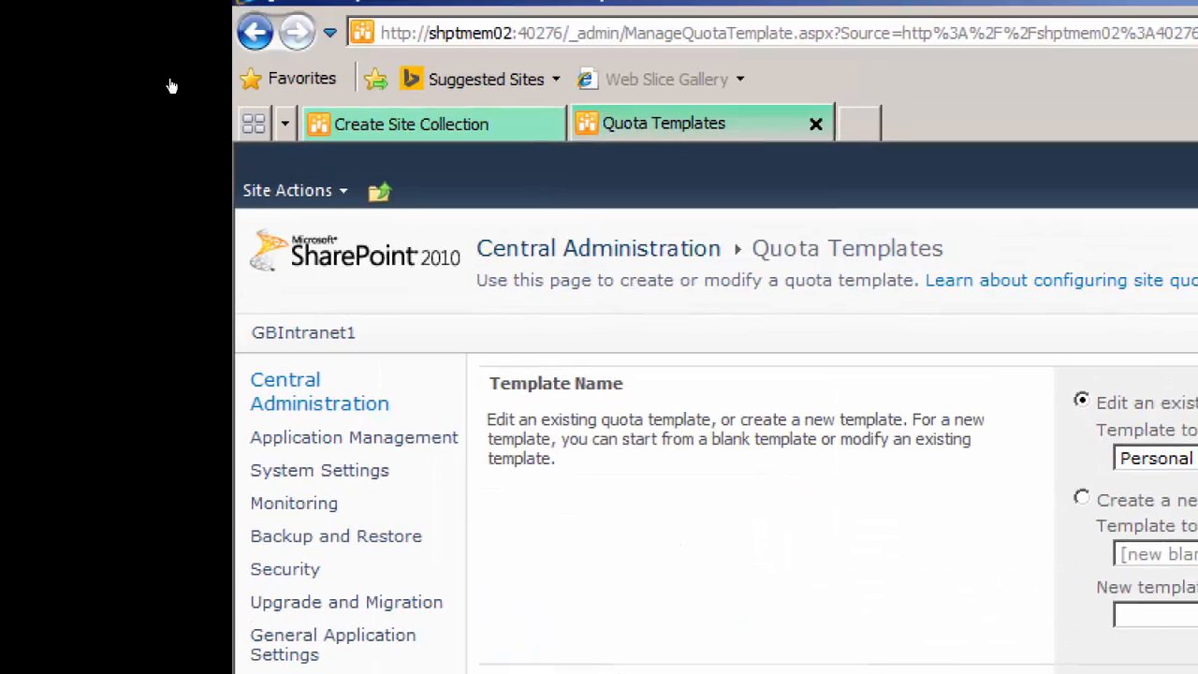
click(317, 125)
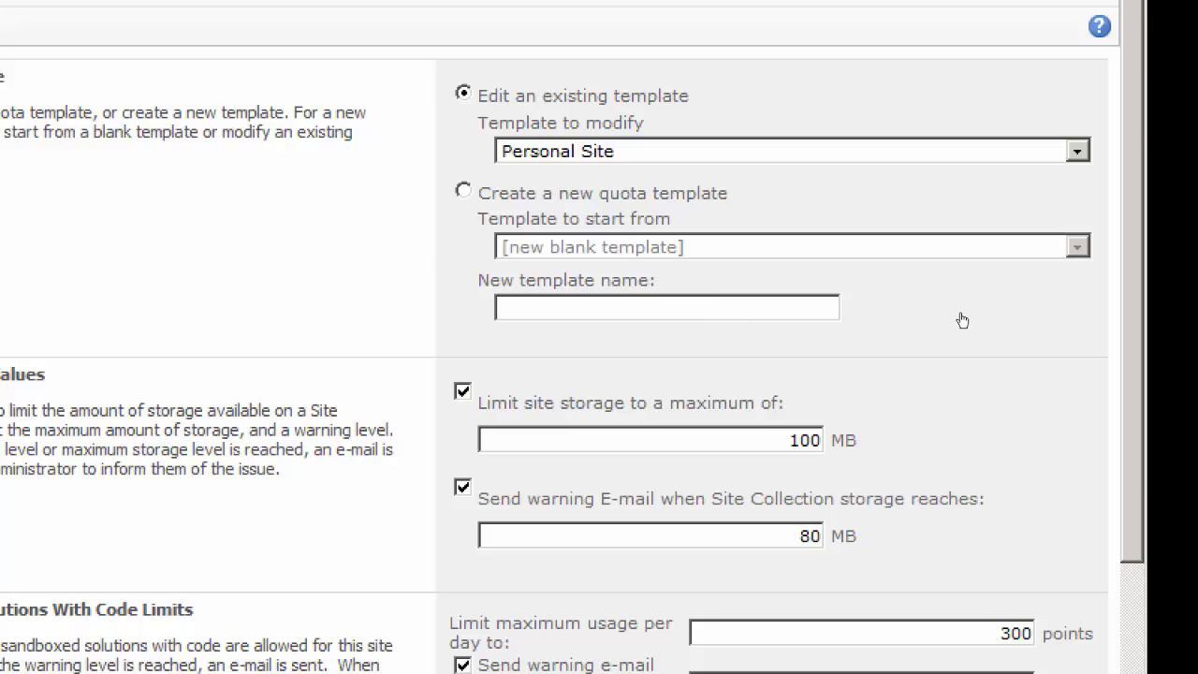
Check the existing templates, and choose to create a new quota template starting from [new blank template]
key(alt+Down)
key(Escape)
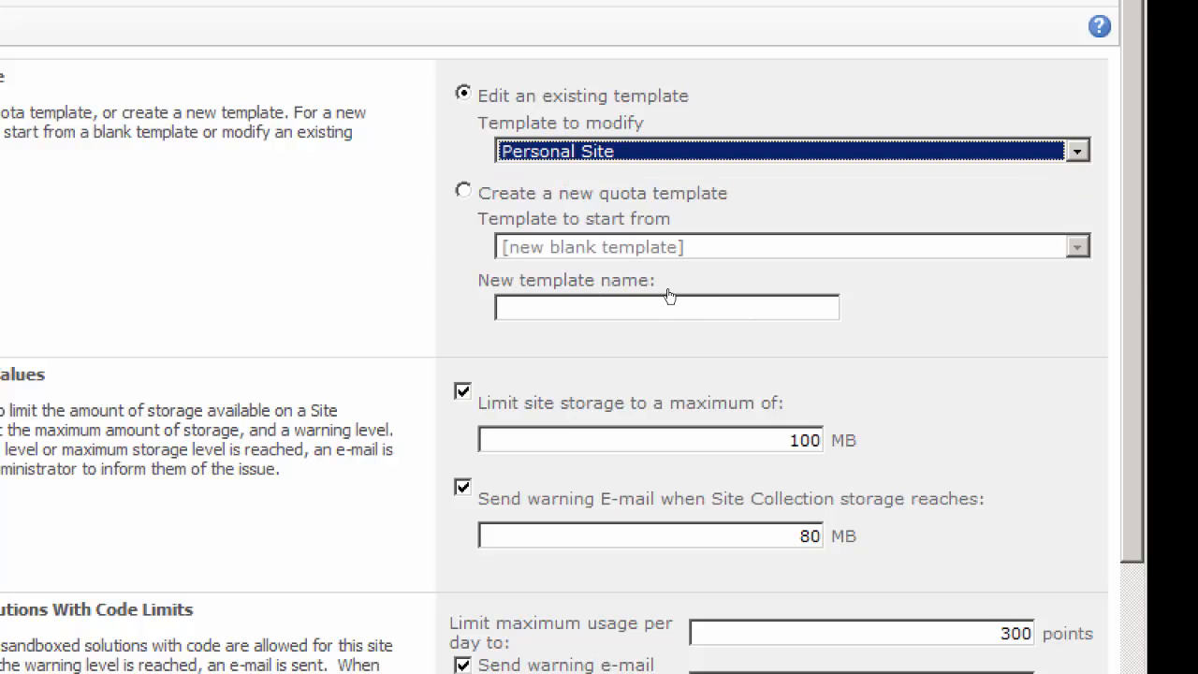
click(659, 341)
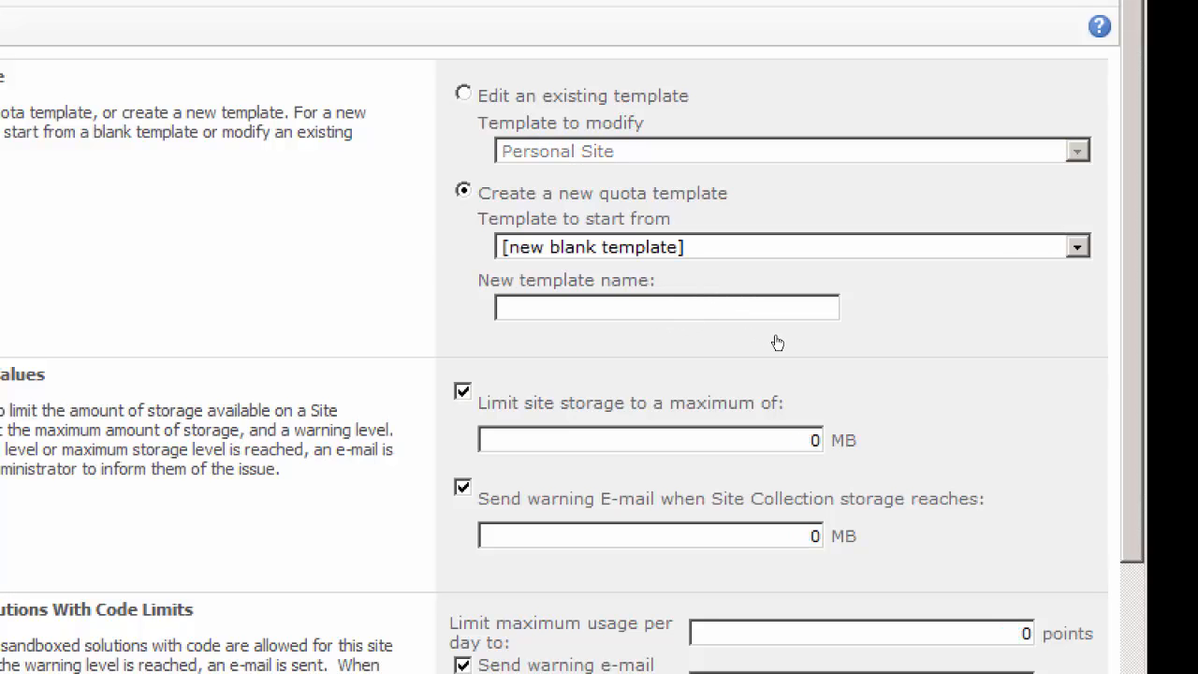
click(1077, 247)
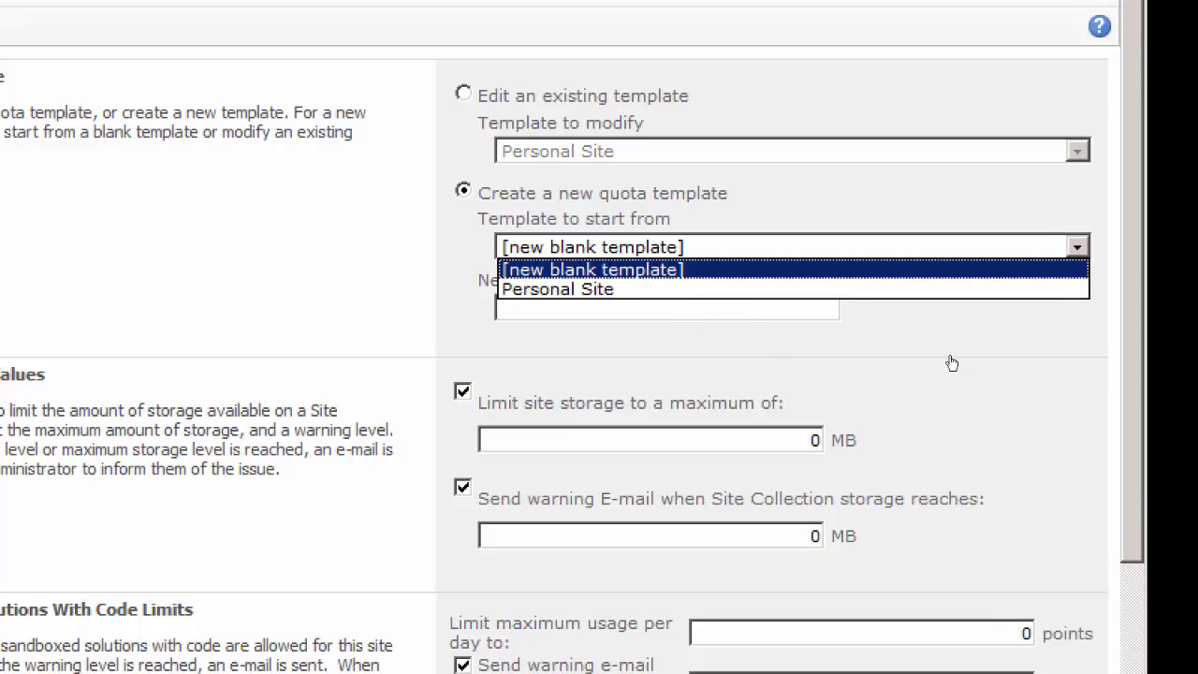
click(821, 271)
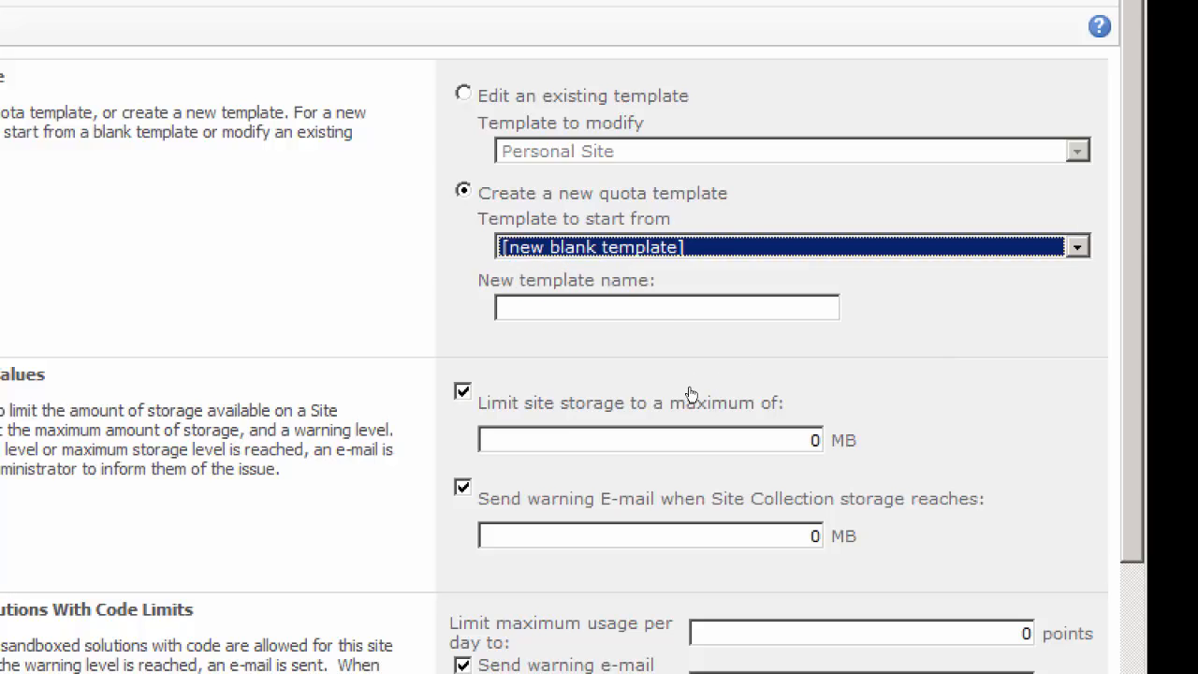
Name the new quota template The Students Quota Limit
click(561, 308)
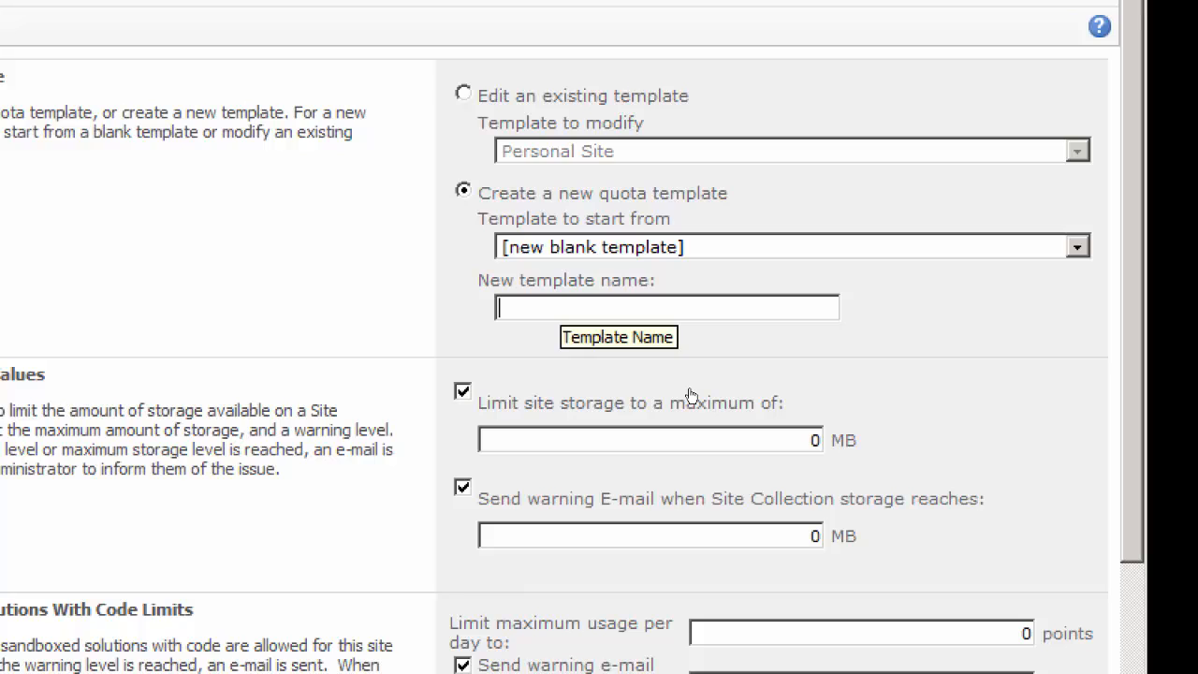
text(The)
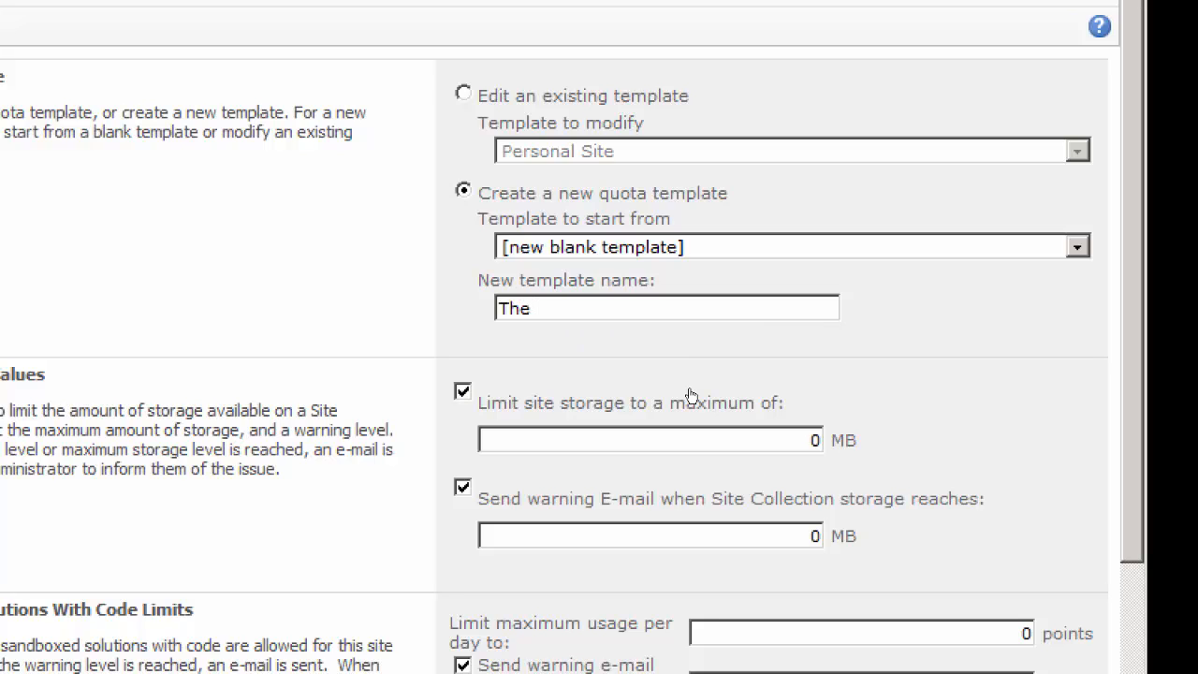
text( Students Quota Limit)
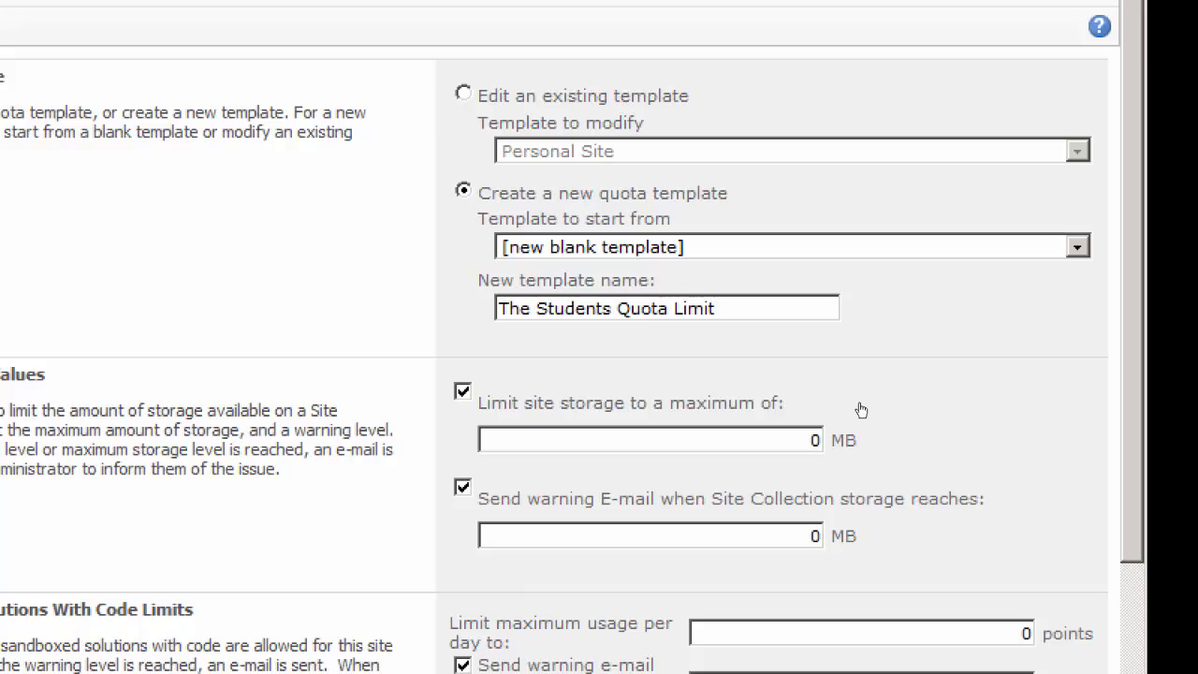
Limit the new quota template's site storage to a maximum of 20000 MB
scroll(854, 405, down, 3)
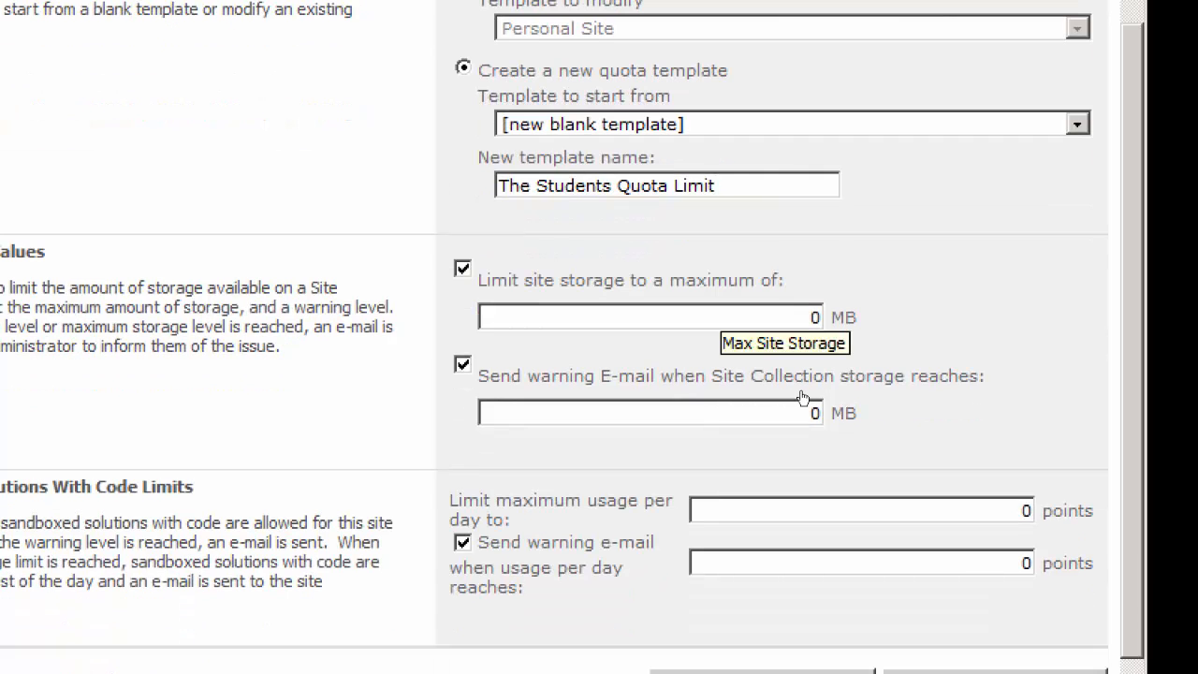
key(Tab)
key(Tab)
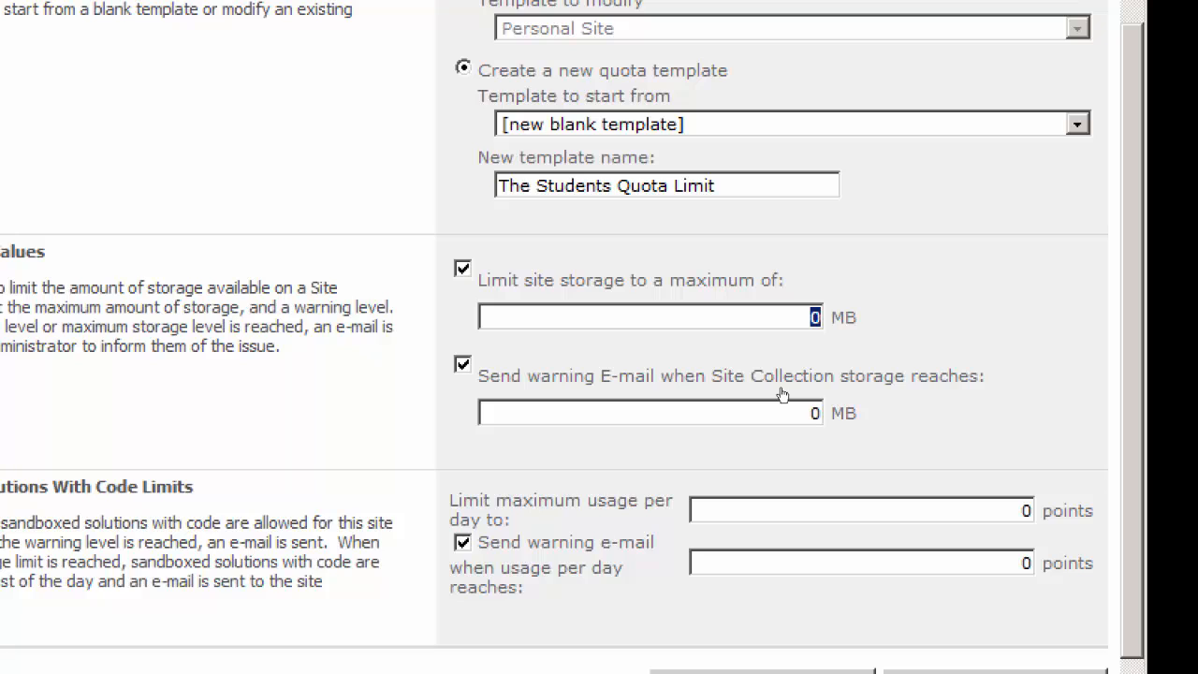
text(20)
text(000)
Set the warning e-mail to be sent when site collection storage reaches 18000 MB, and review the template's settings
click(815, 410)
key(BackSpace)
key(Tab)
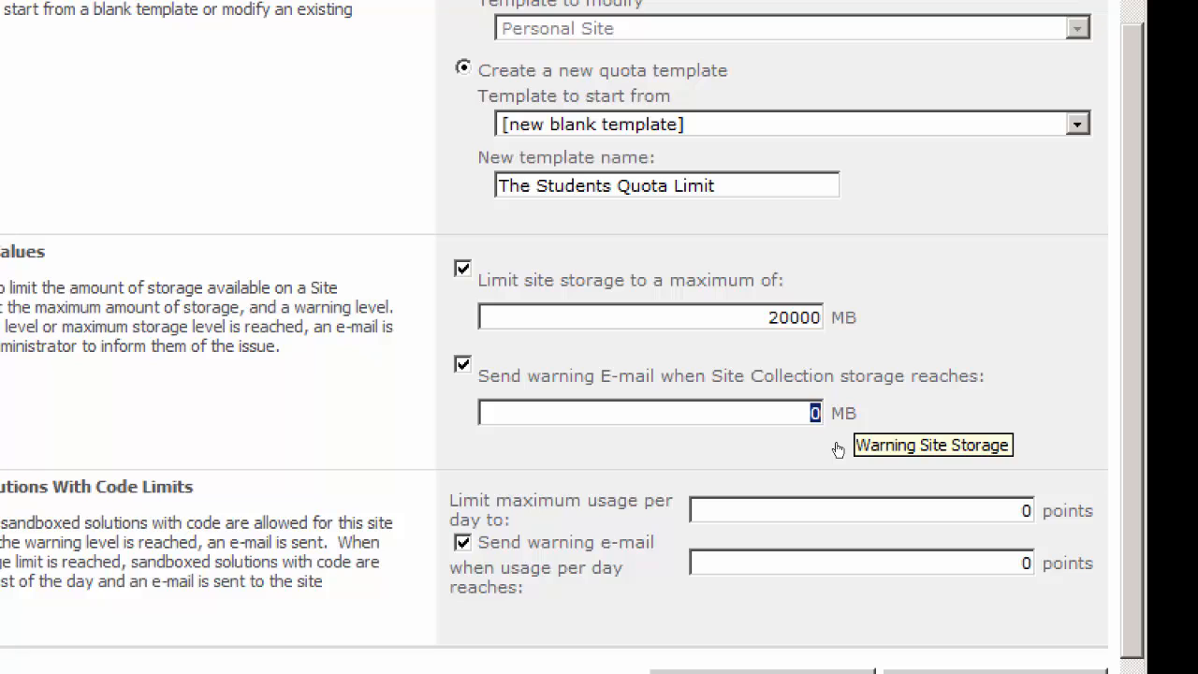
text(18000)
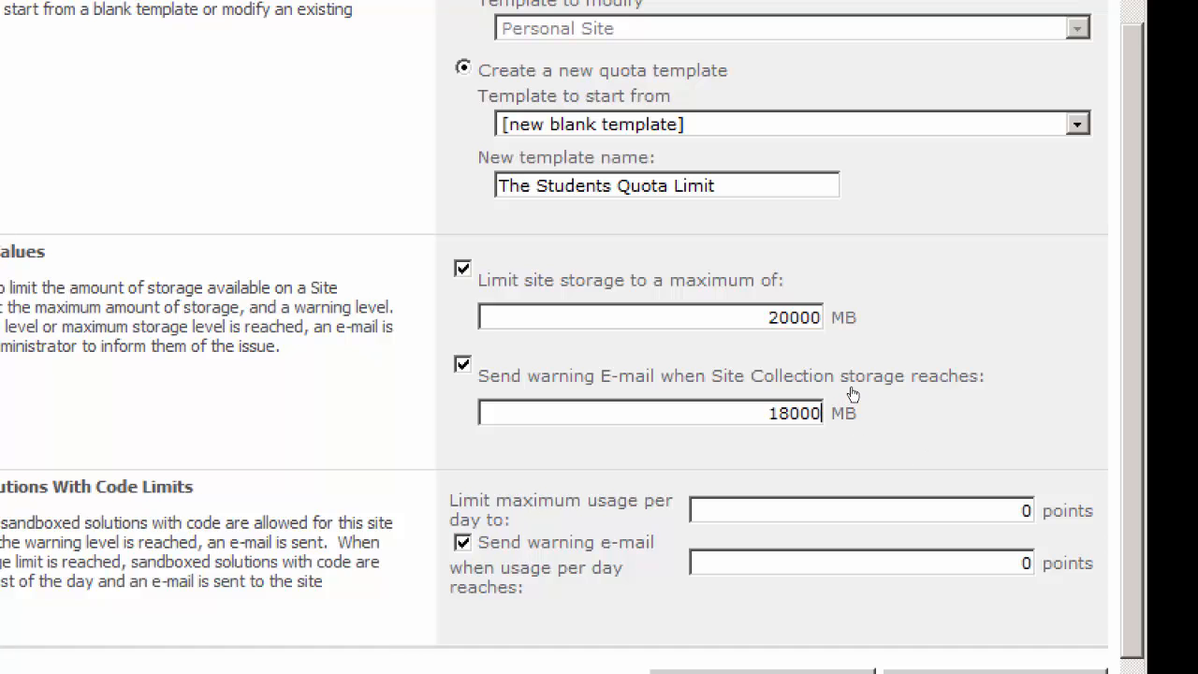
scroll(854, 392, up, 3)
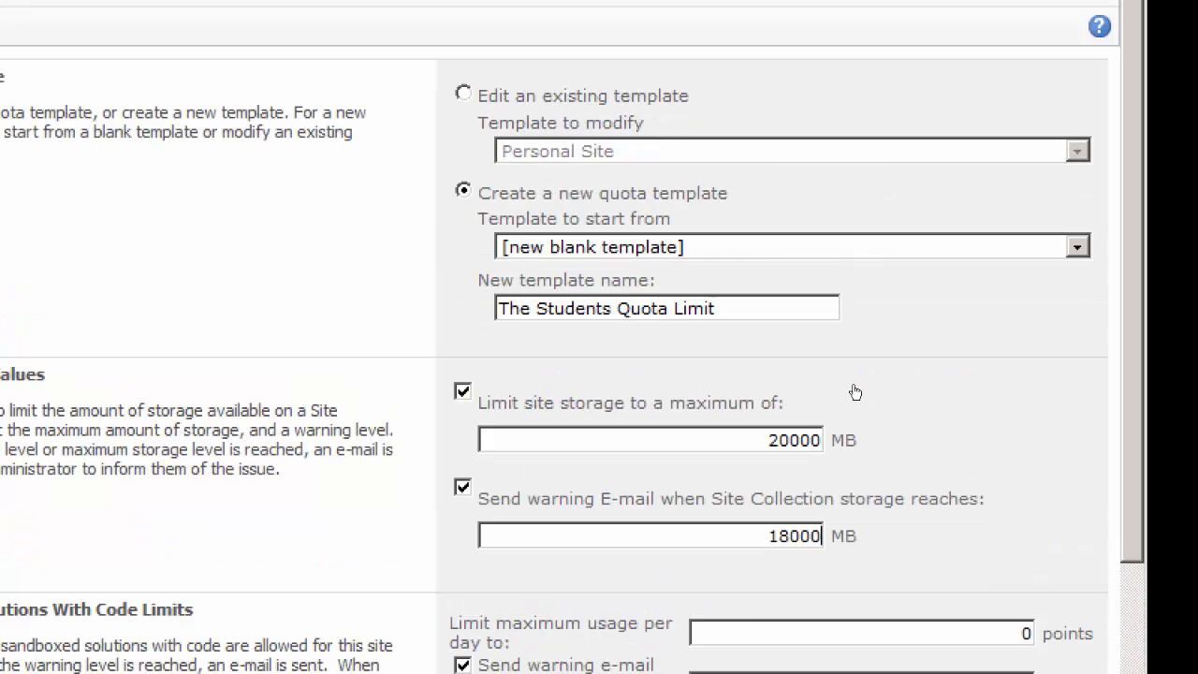
scroll(854, 392, down, 4)
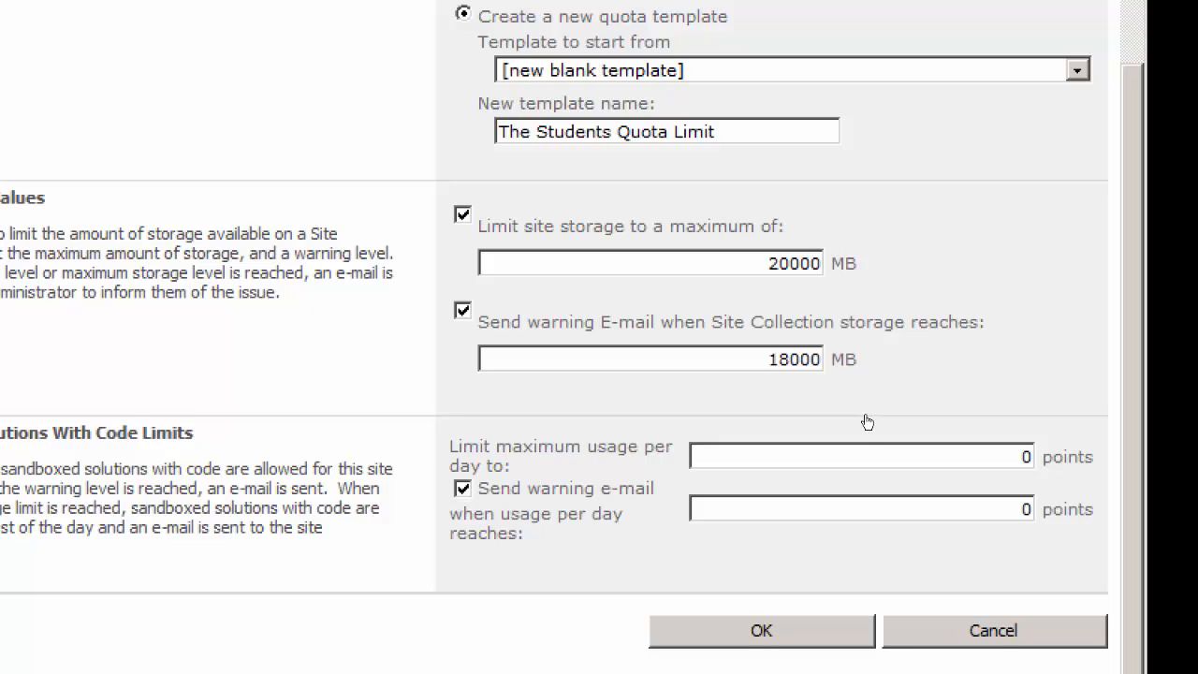
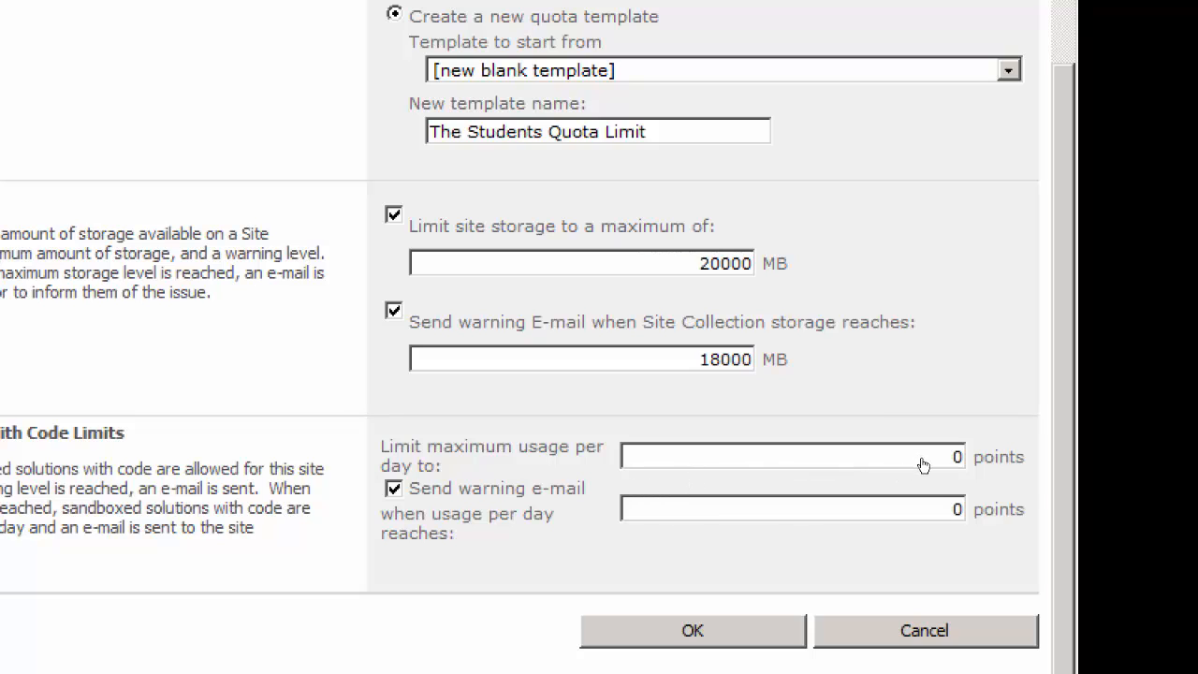
Keep the sandboxed solution limits as they are and save the new quota template
double_click(954, 466)
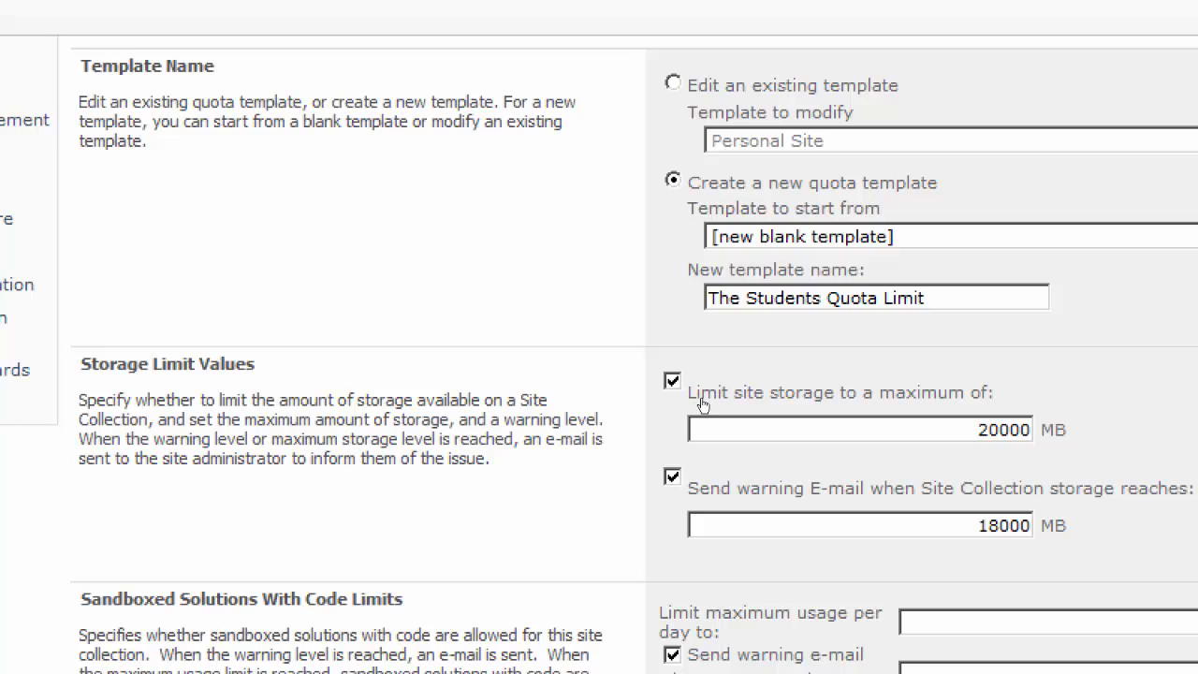
scroll(738, 525, down, 3)
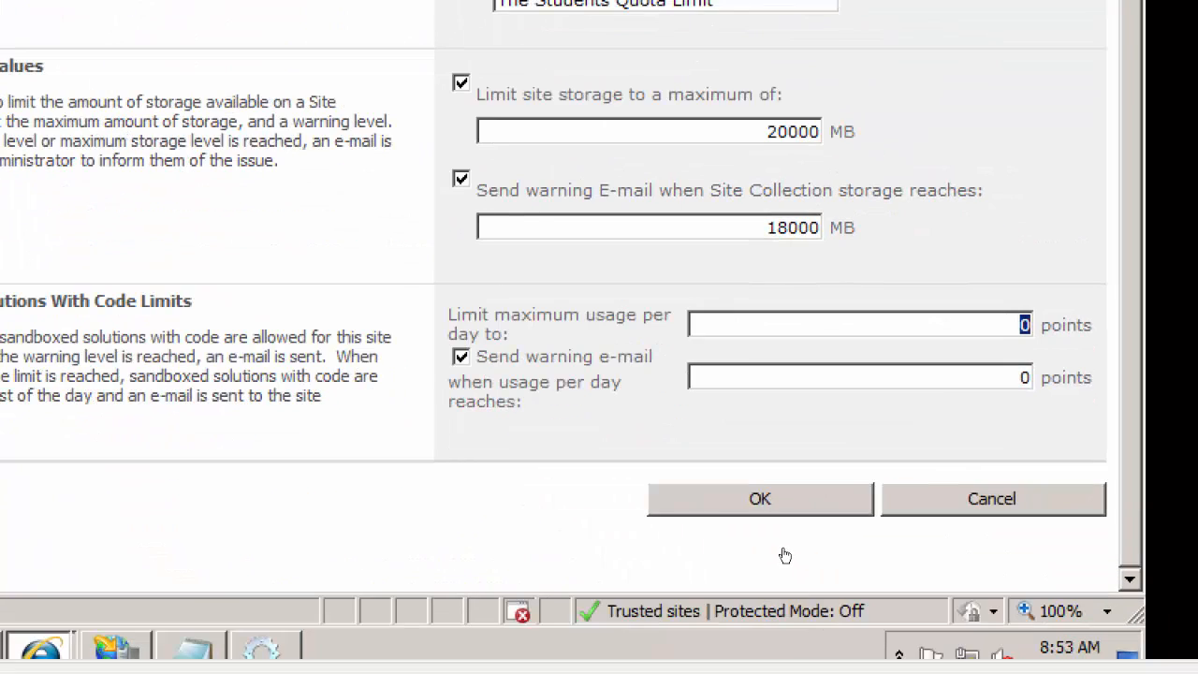
key(Return)
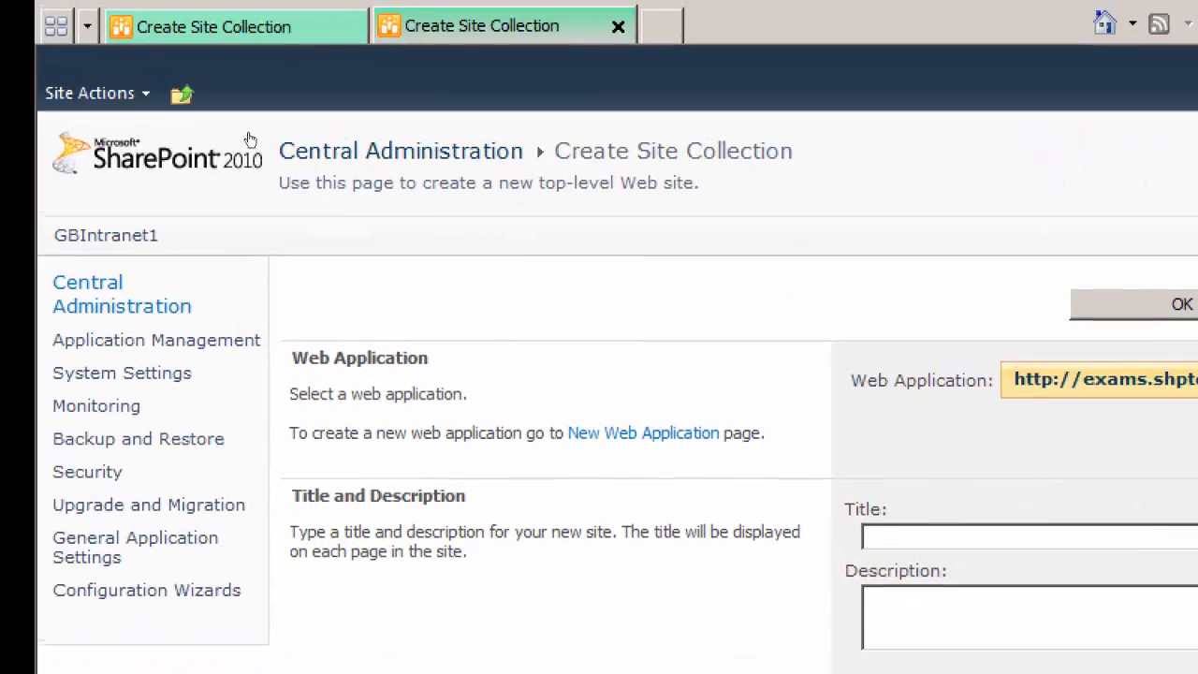
Check the quota templates offered in the blank Create Site Collection form
scroll(519, 453, down, 10)
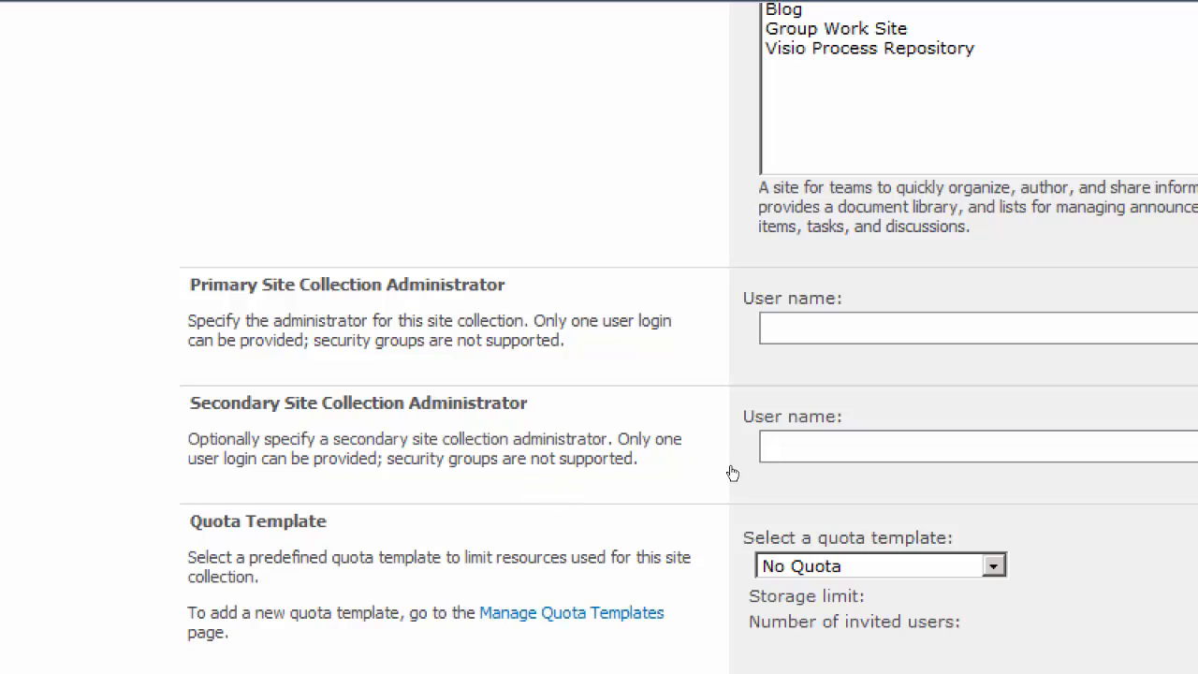
click(995, 565)
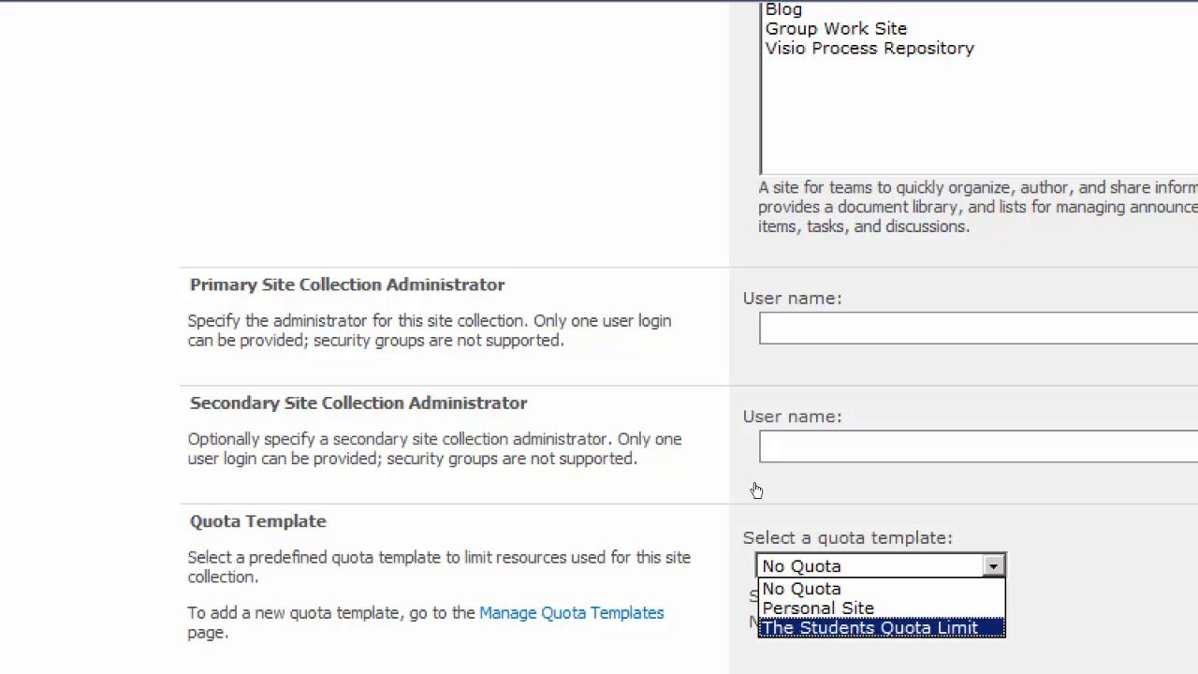
click(786, 448)
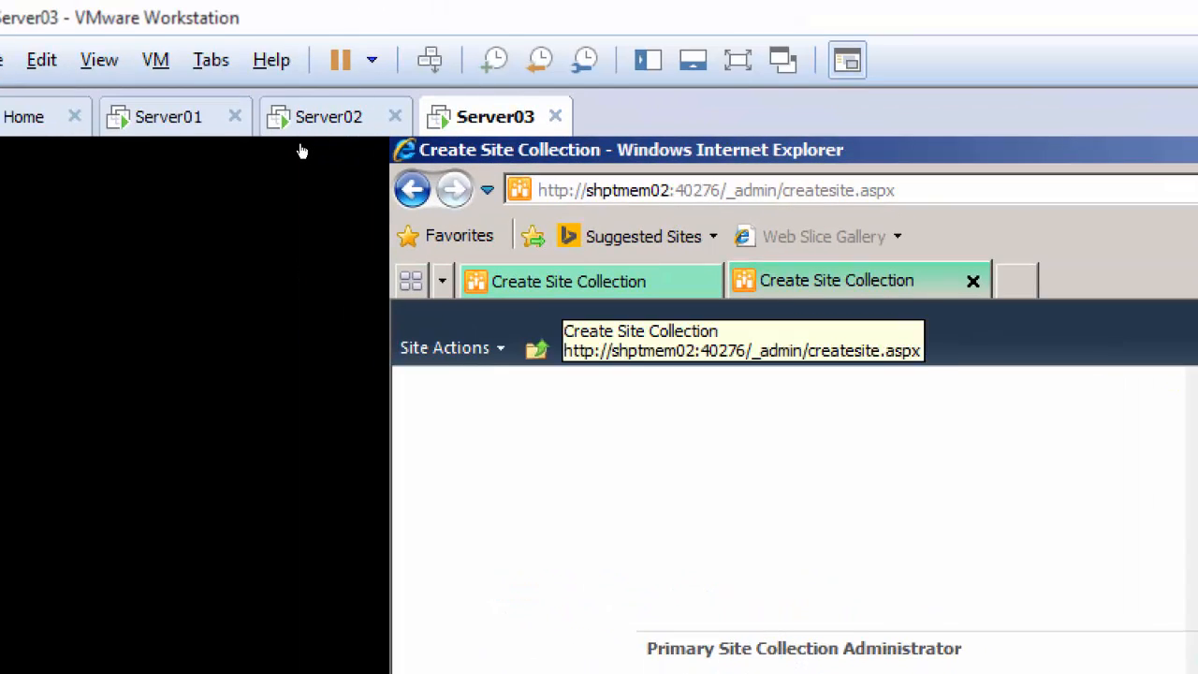
Return to the filled-in Create Site Collection form and check which quota templates it offers
click(564, 283)
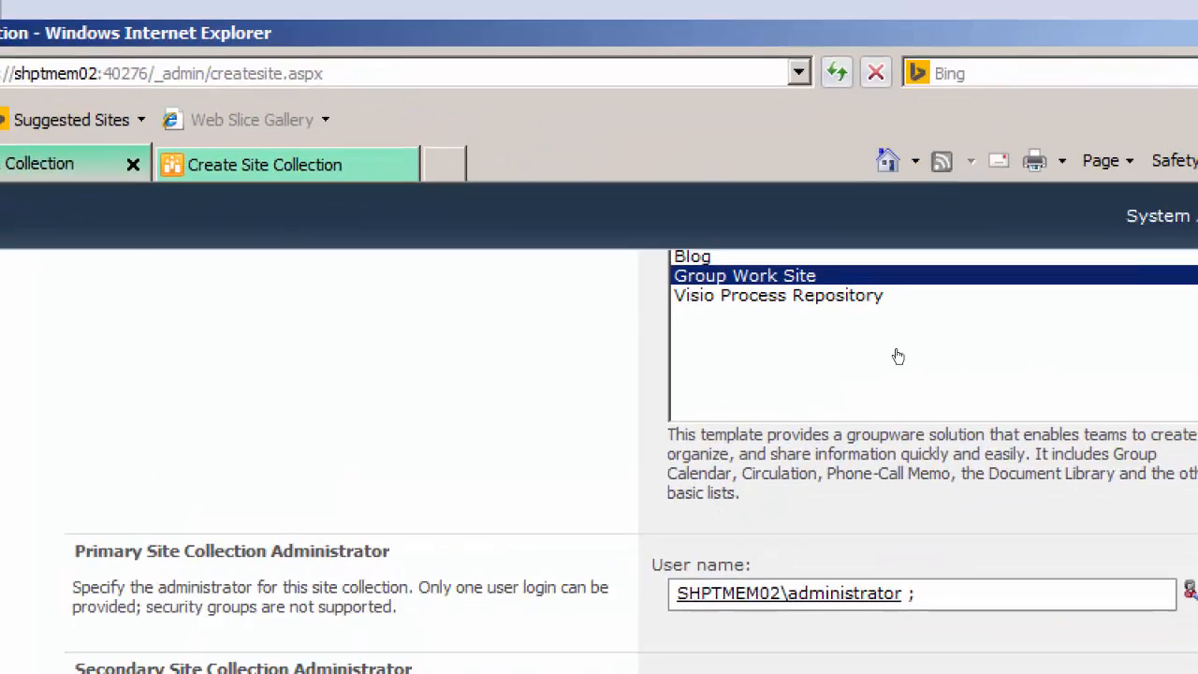
scroll(974, 192, up, 10)
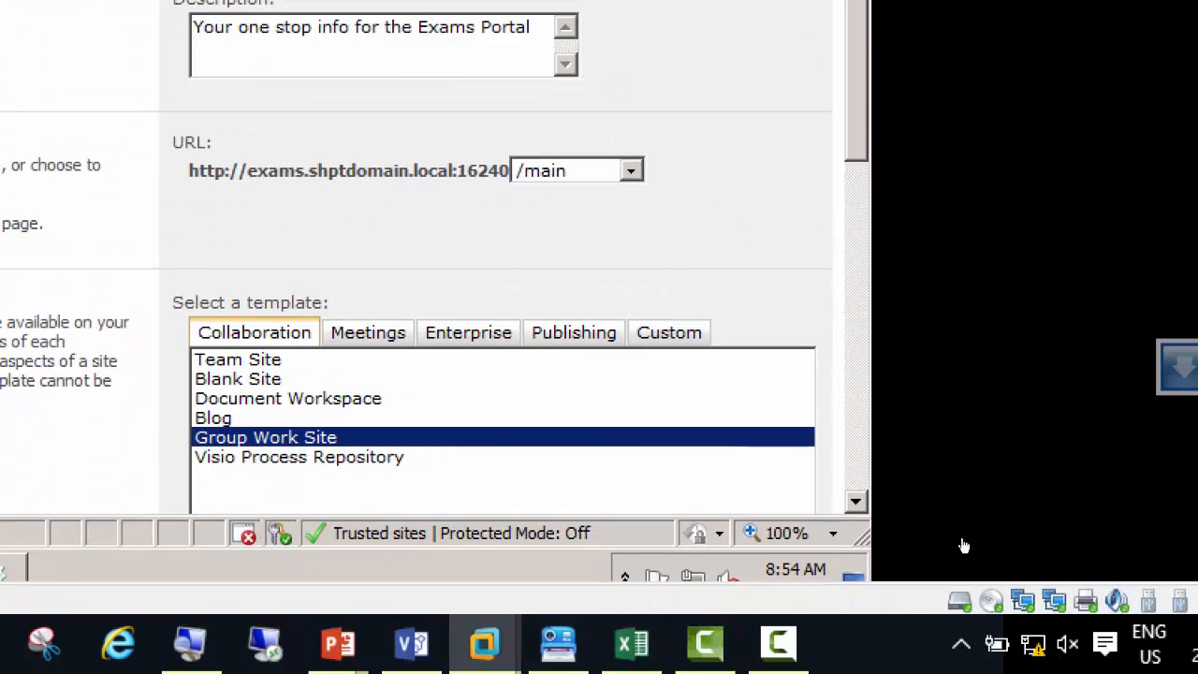
scroll(973, 577, down, 10)
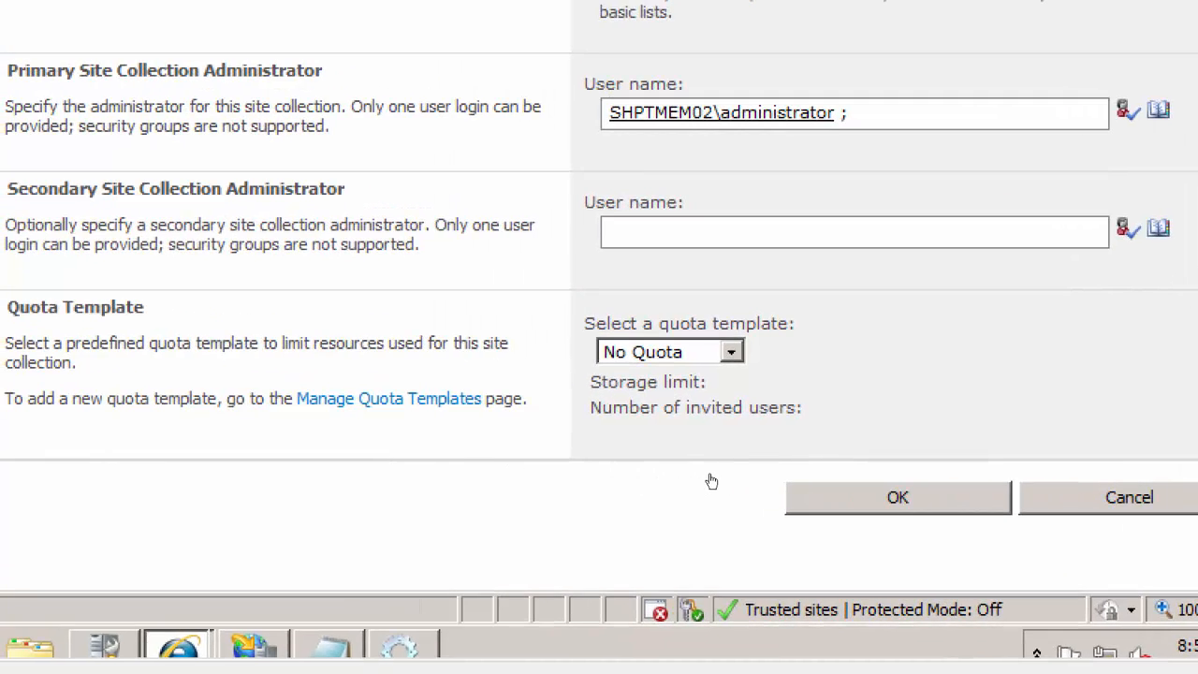
key(alt+Down)
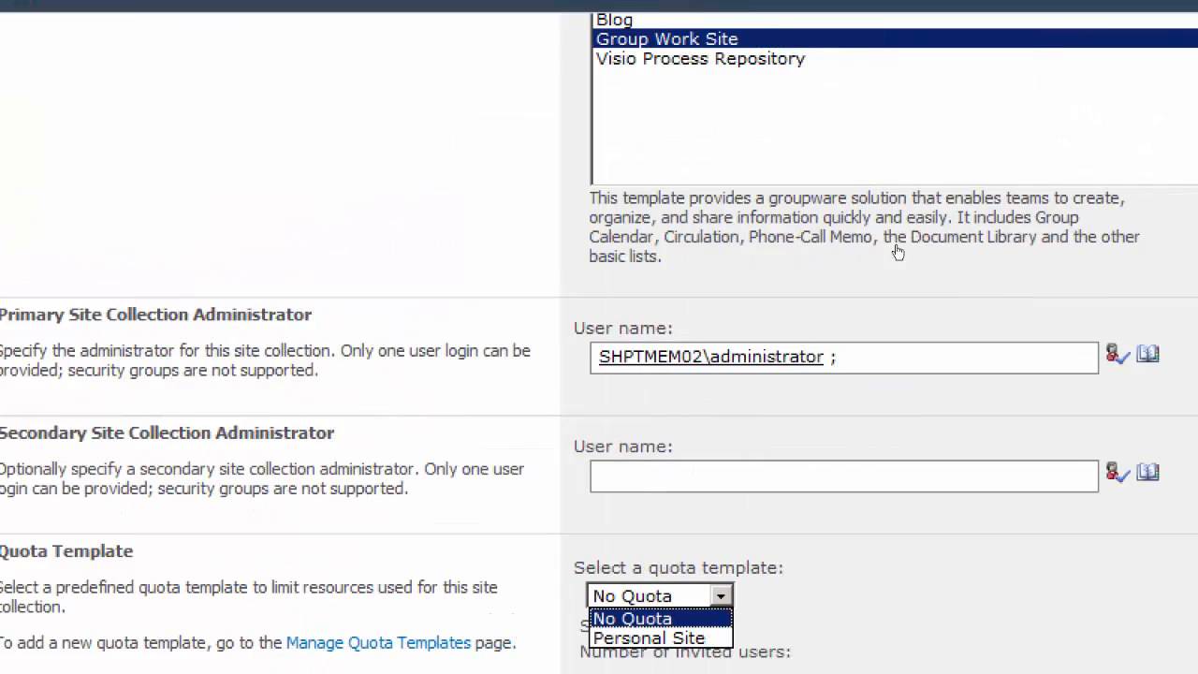
scroll(1013, 207, up, 8)
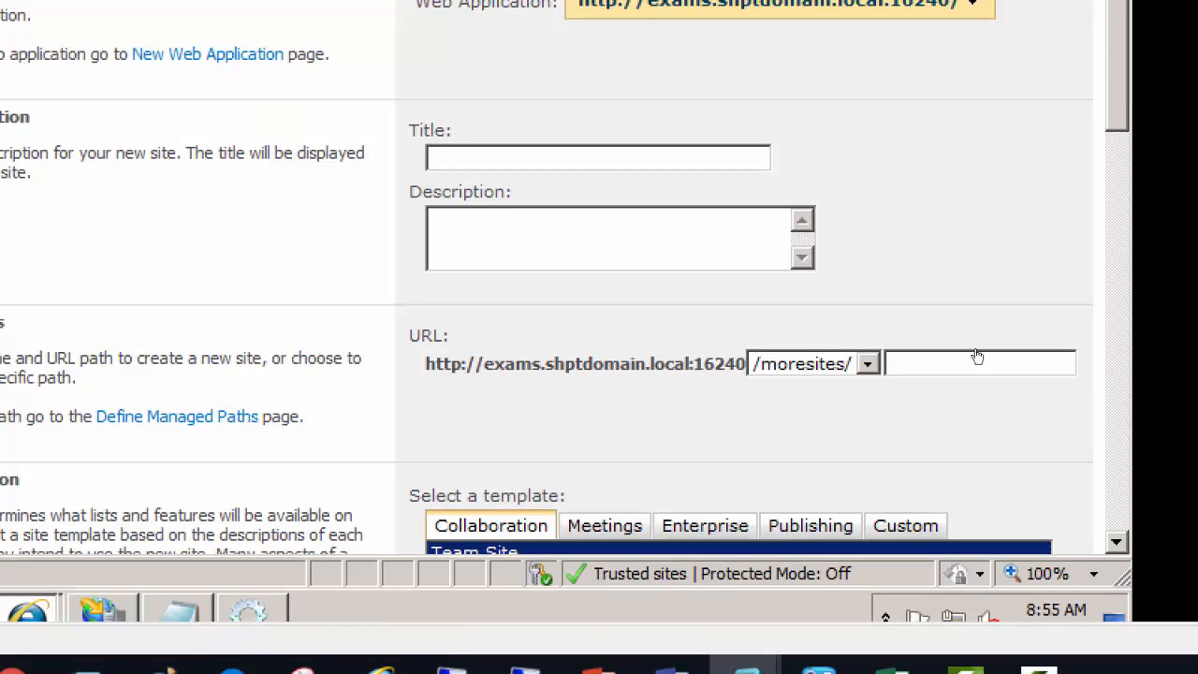
Choose /main as the URL path for the Exams site collection in the blank form
scroll(974, 375, down, 1)
click(868, 310)
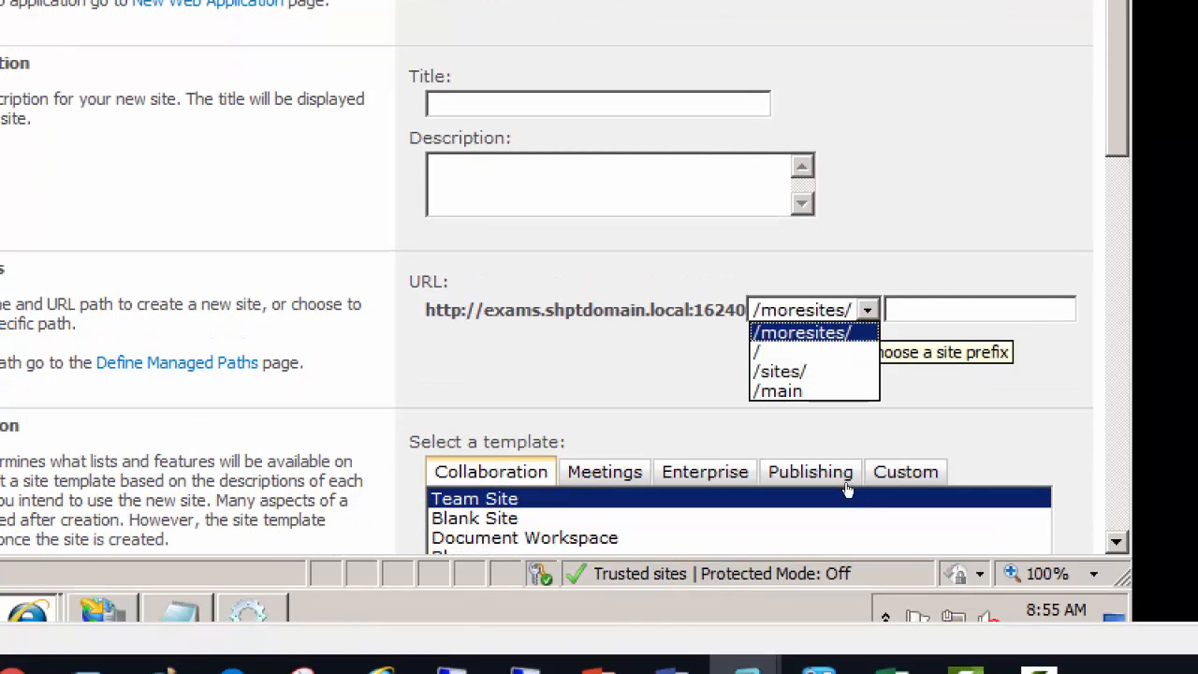
click(834, 390)
click(979, 437)
Examine the quota template options available for the /main site collection
scroll(979, 436, down, 10)
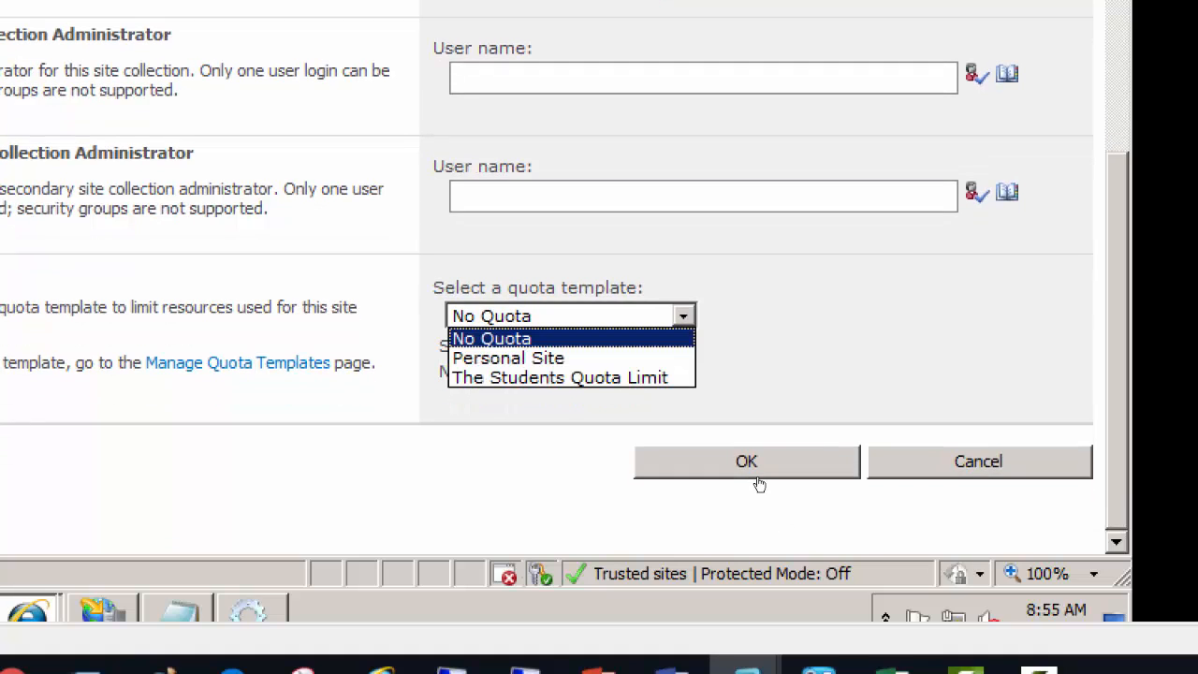
click(759, 484)
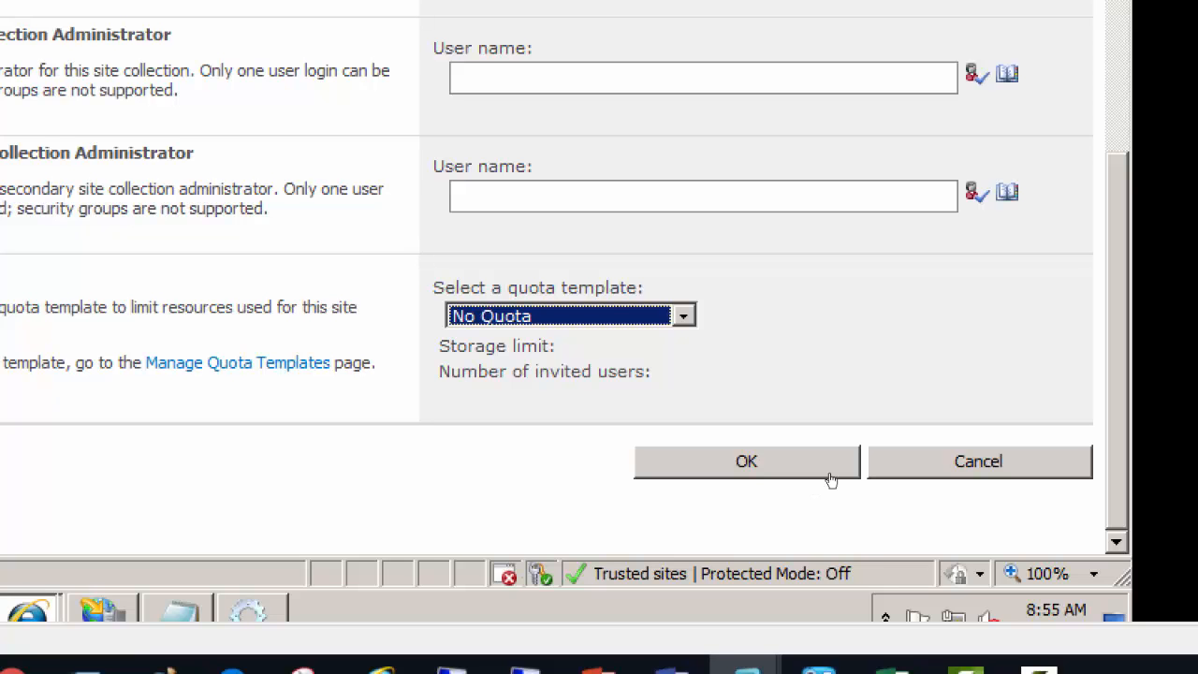
click(976, 448)
Title the site collection Main and enter the description "One stop Exam Site Portal"
scroll(979, 430, up, 4)
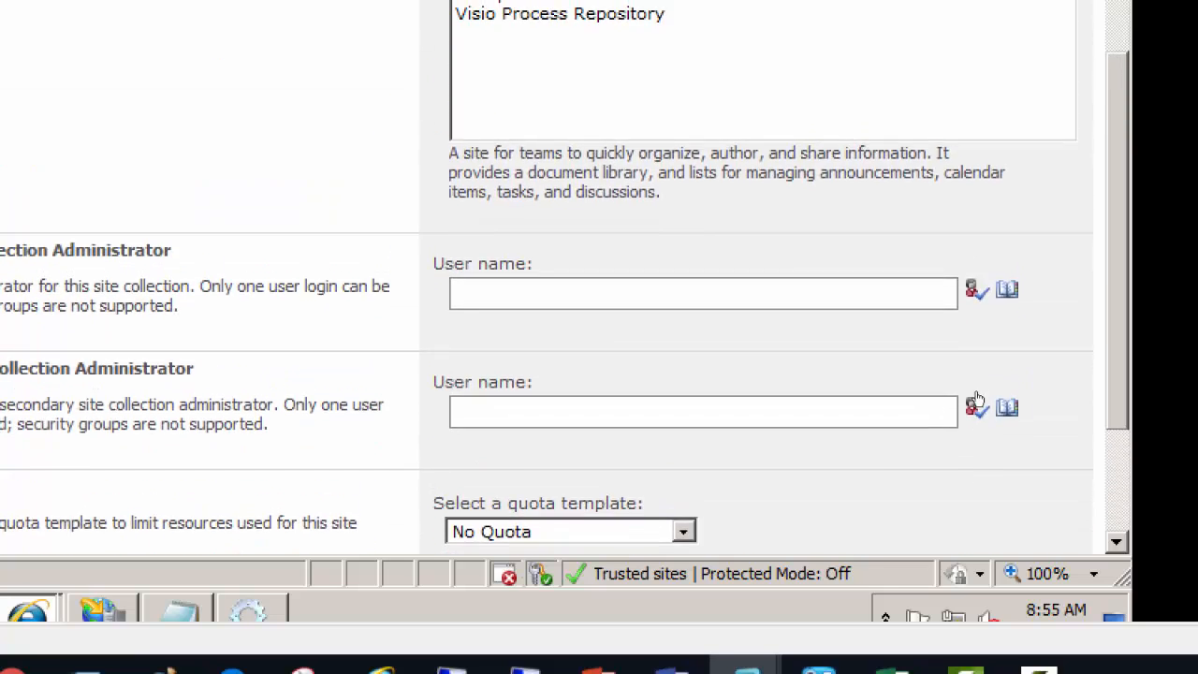
scroll(977, 401, up, 3)
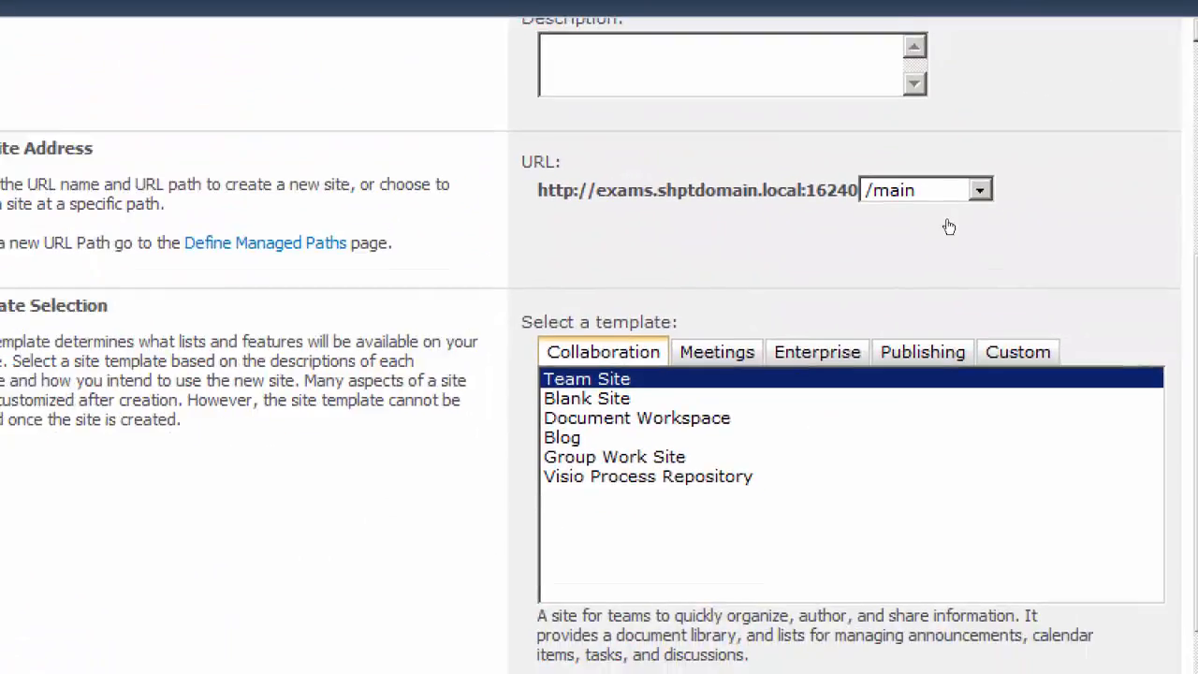
scroll(974, 215, up, 5)
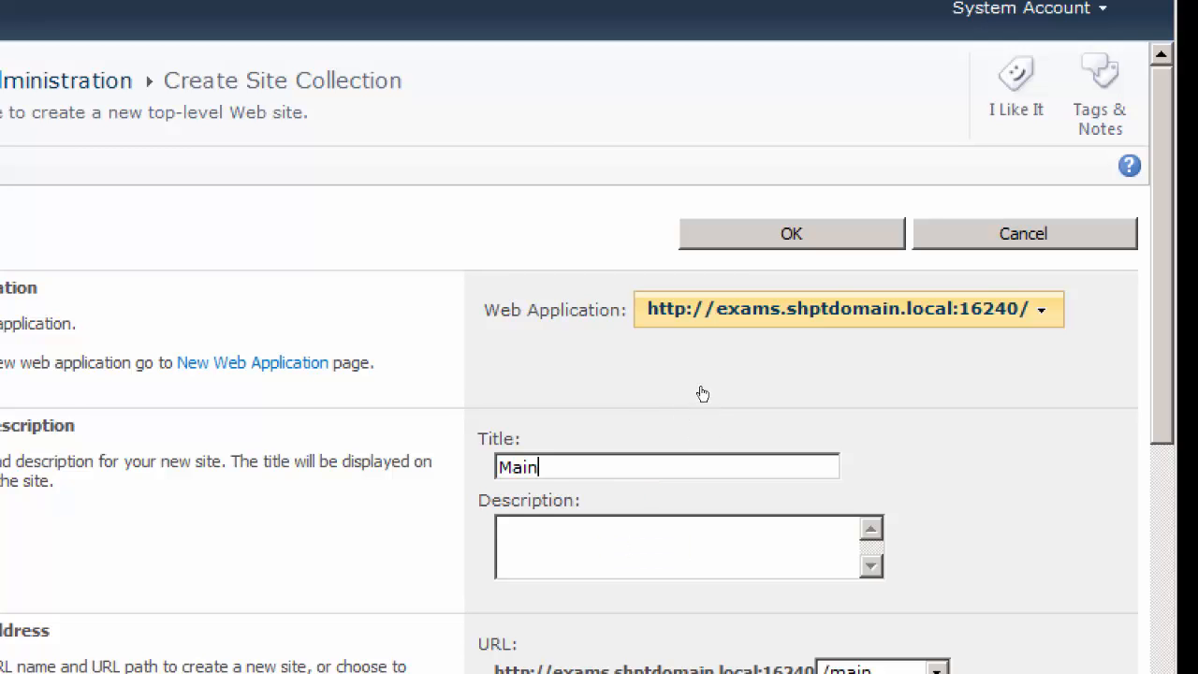
scroll(704, 390, down, 3)
click(688, 313)
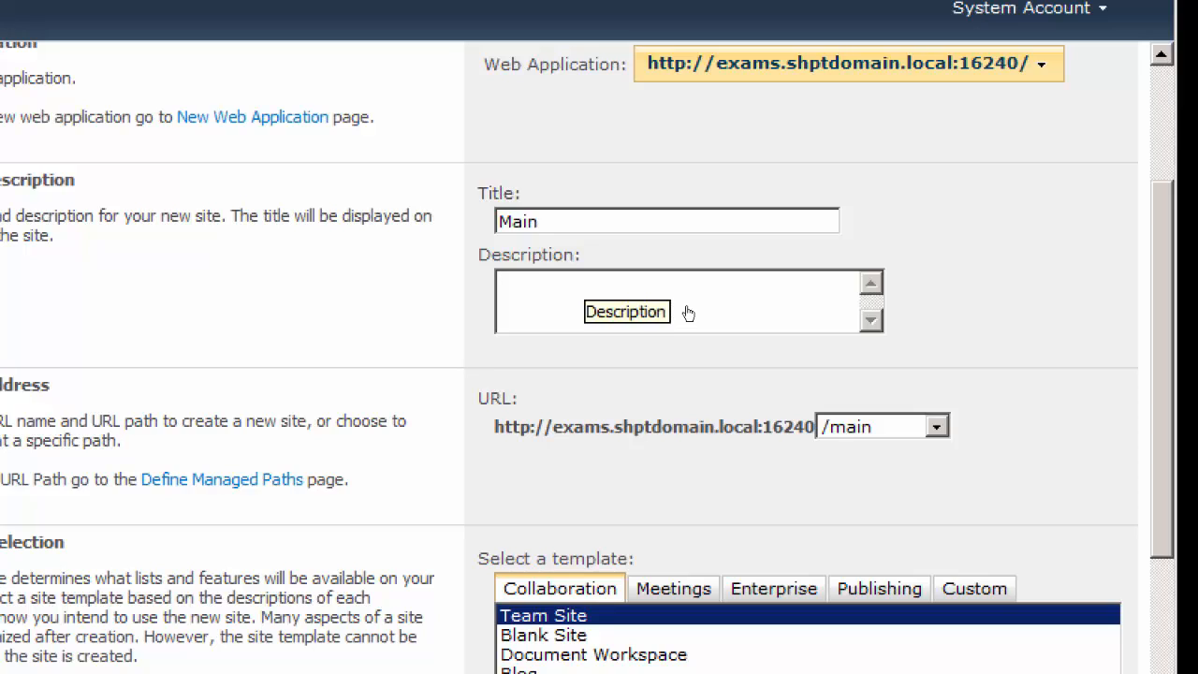
text(One sti)
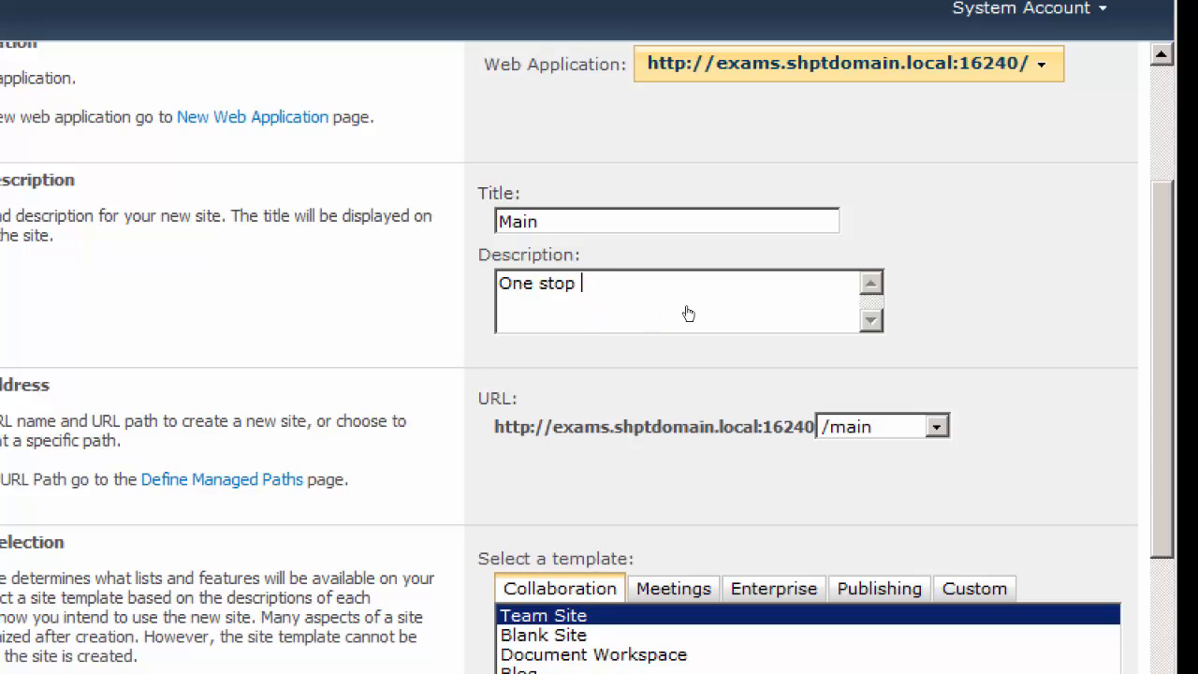
text(p Exam Site Portal)
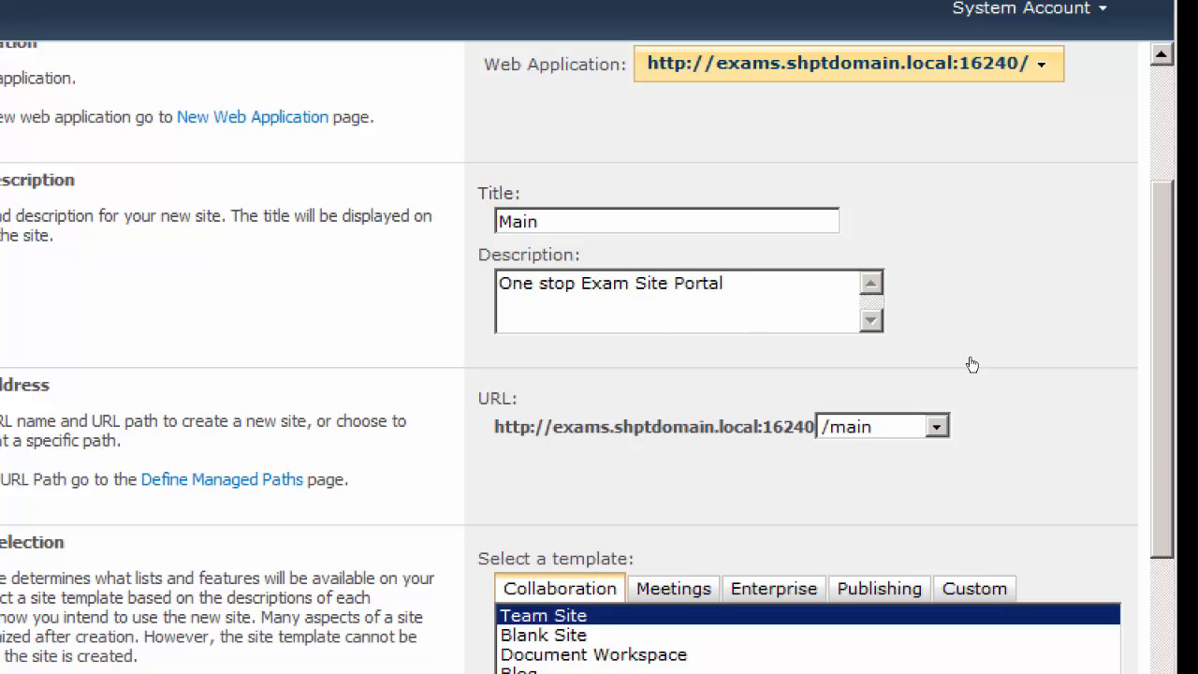
Select Document Workspace as the site collection's Collaboration template
scroll(979, 355, down, 2)
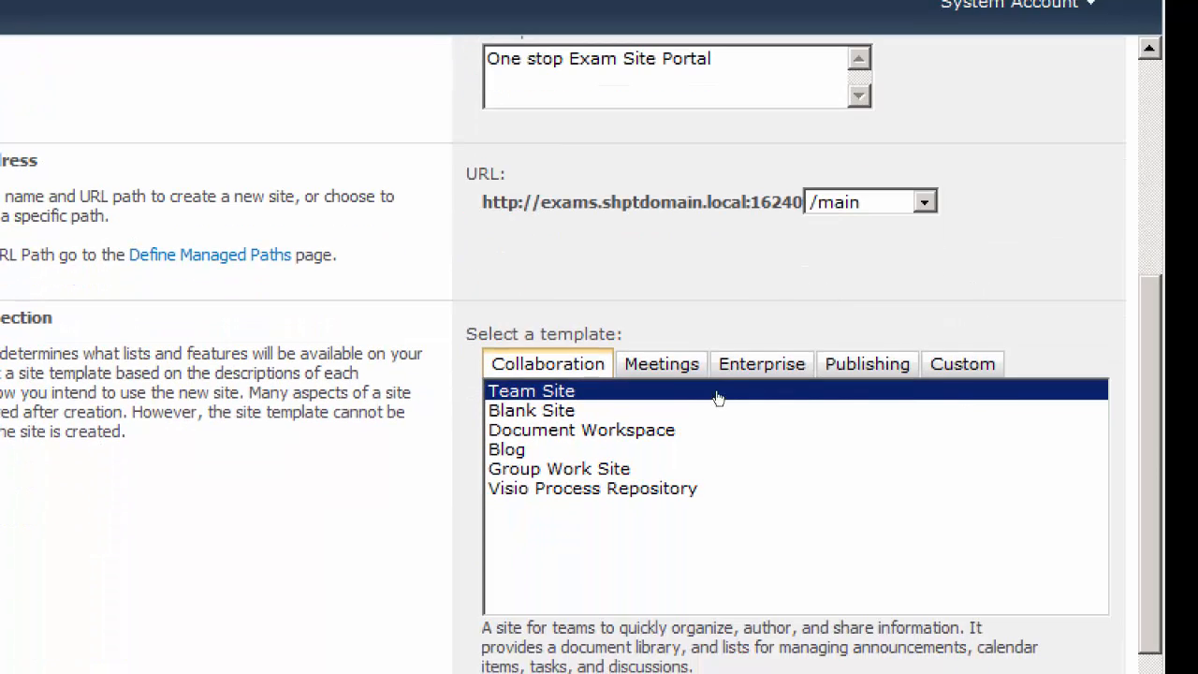
key(Down)
key(Down)
key(Down)
key(Down)
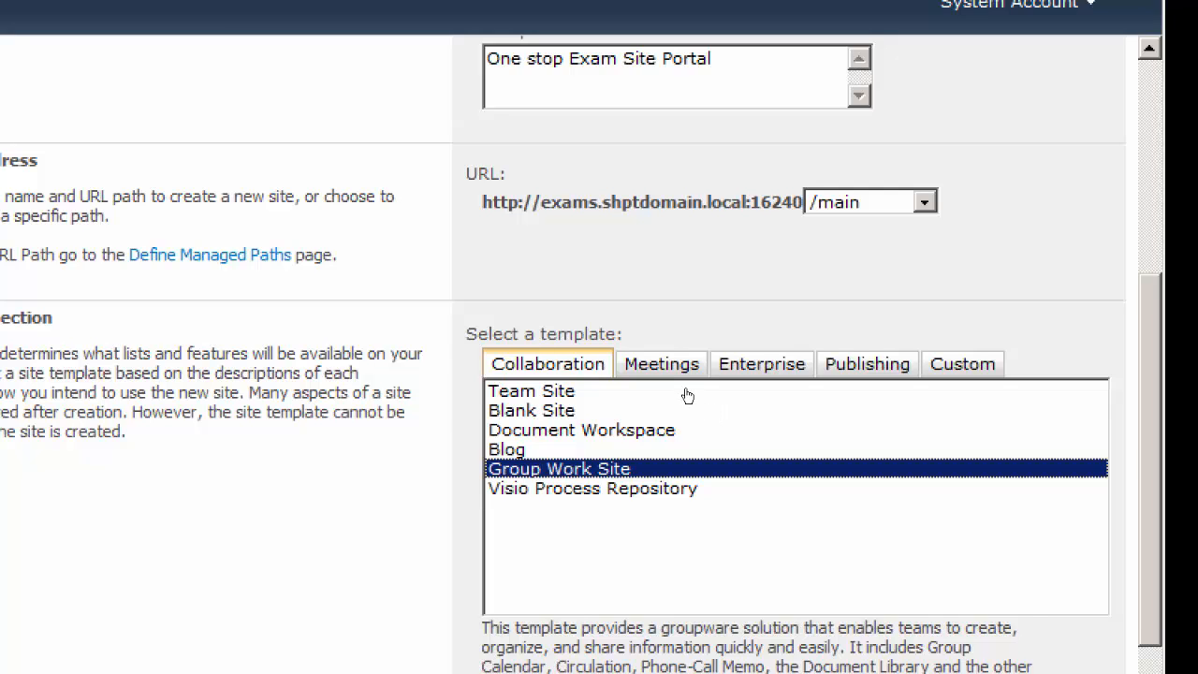
key(Up)
key(Up)
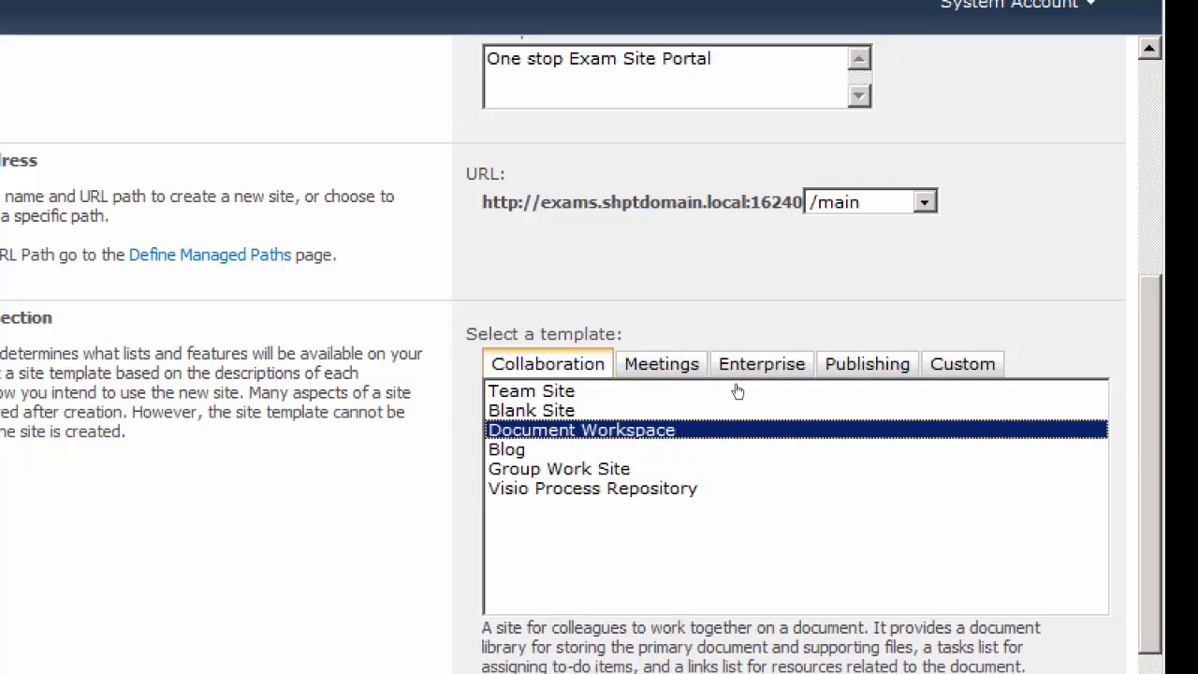
scroll(974, 357, down, 4)
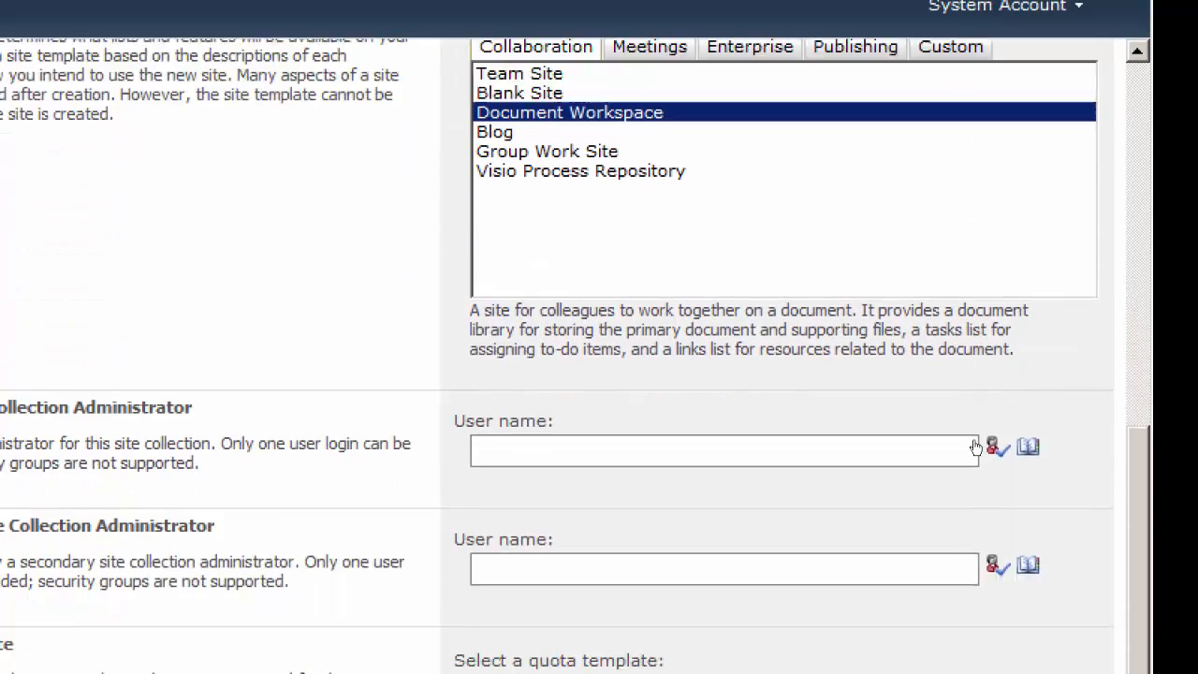
scroll(978, 427, up, 3)
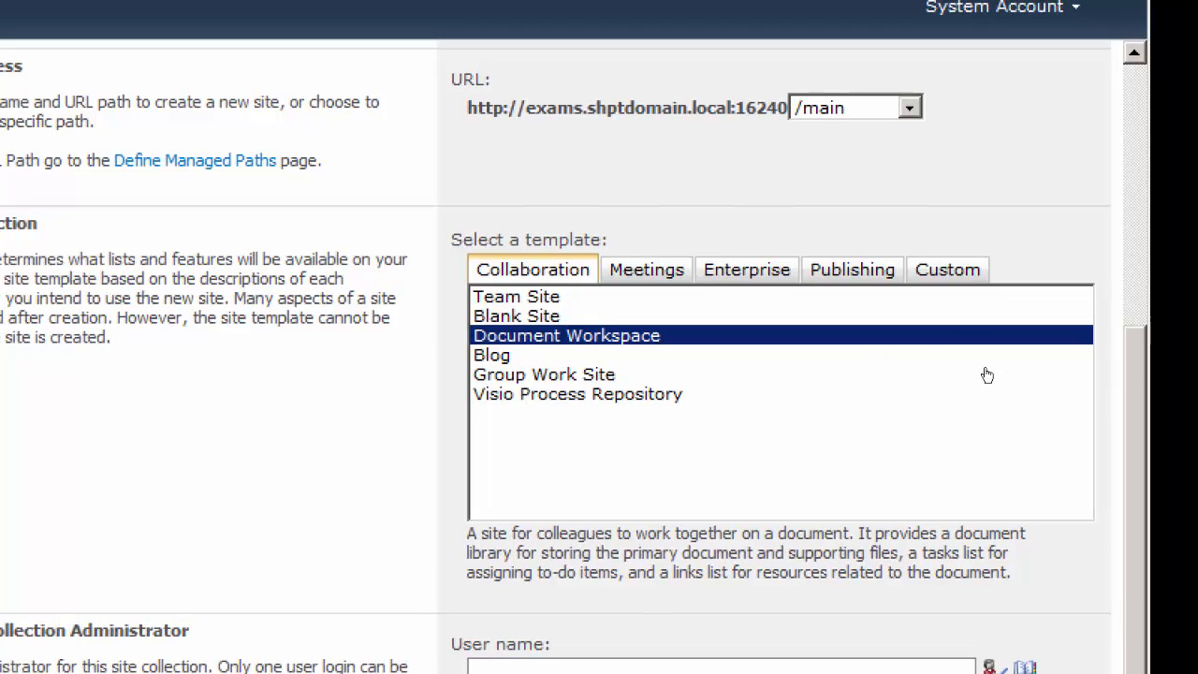
Enter administrator as the primary site collection administrator and validate the user name
scroll(983, 393, down, 2)
click(532, 455)
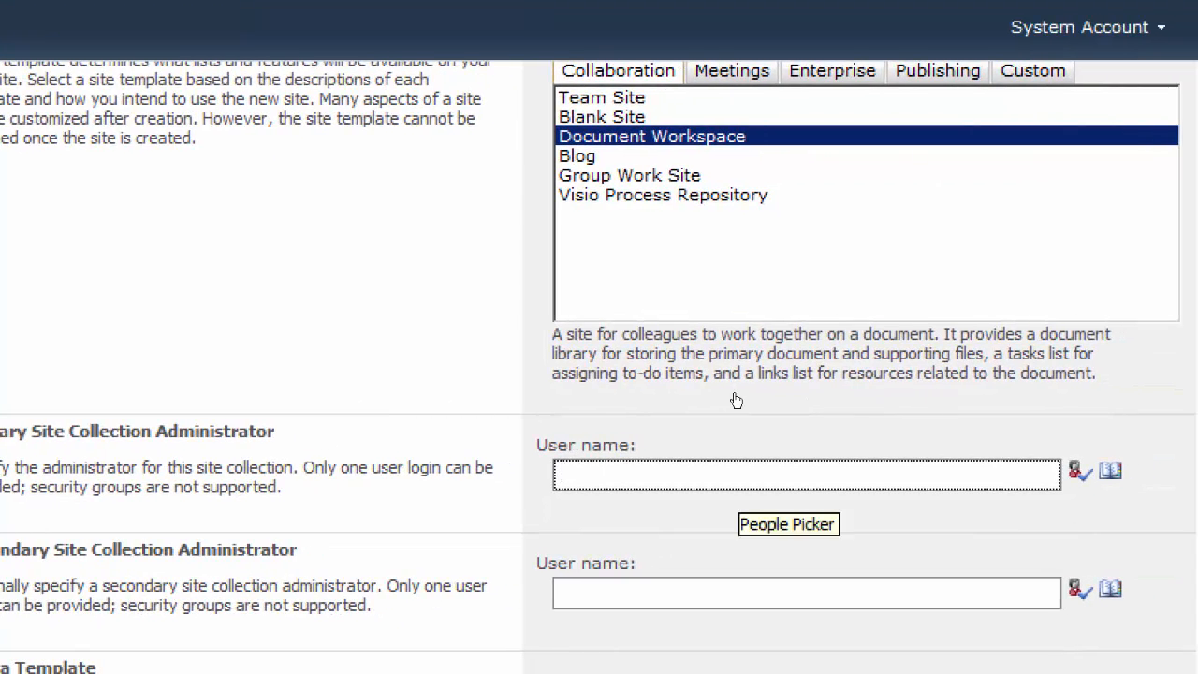
text(administrator)
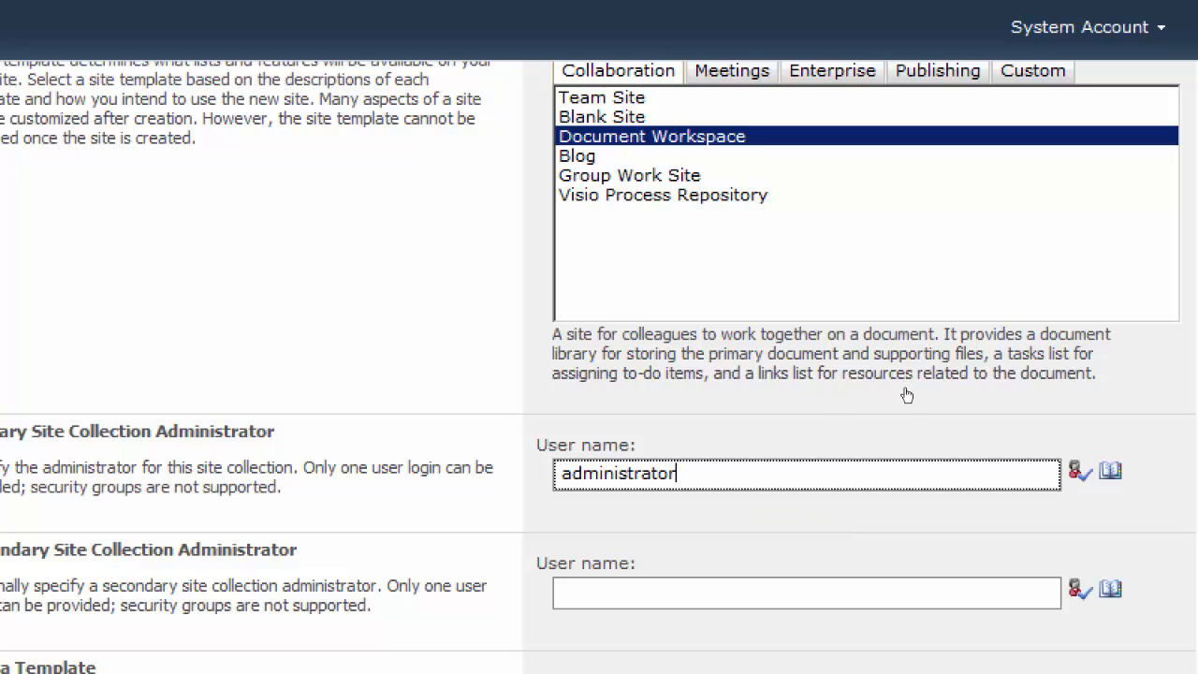
click(1080, 470)
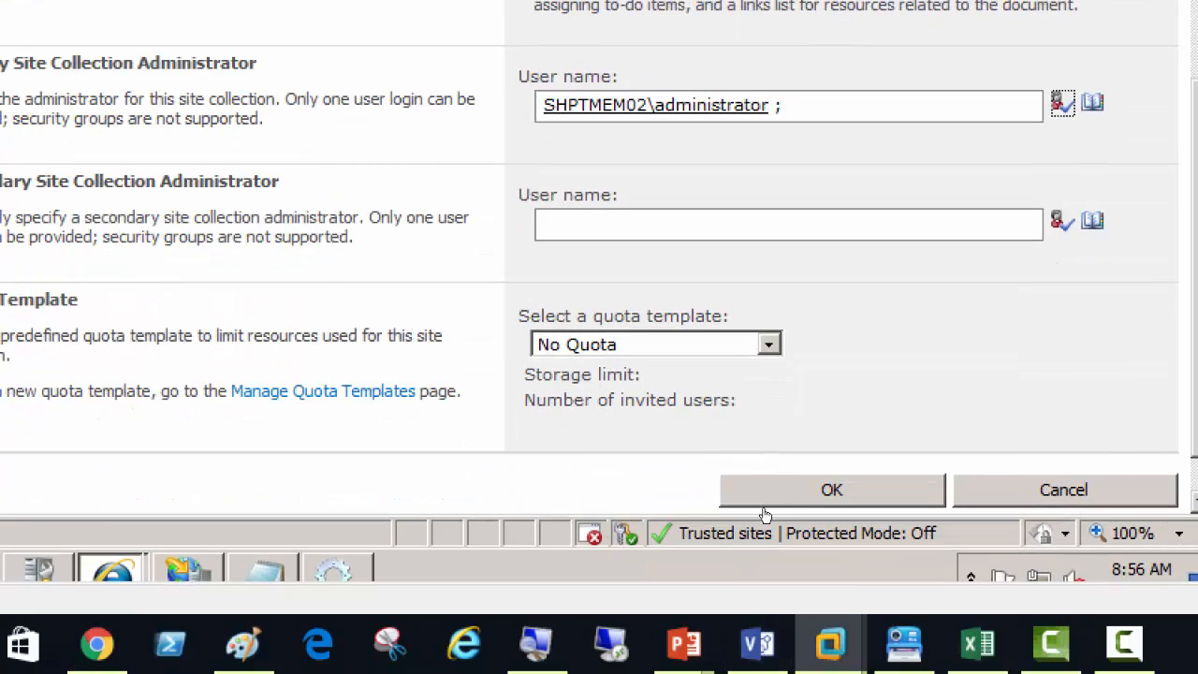
Apply The Students Quota Limit as the quota template and create the site collection
click(769, 344)
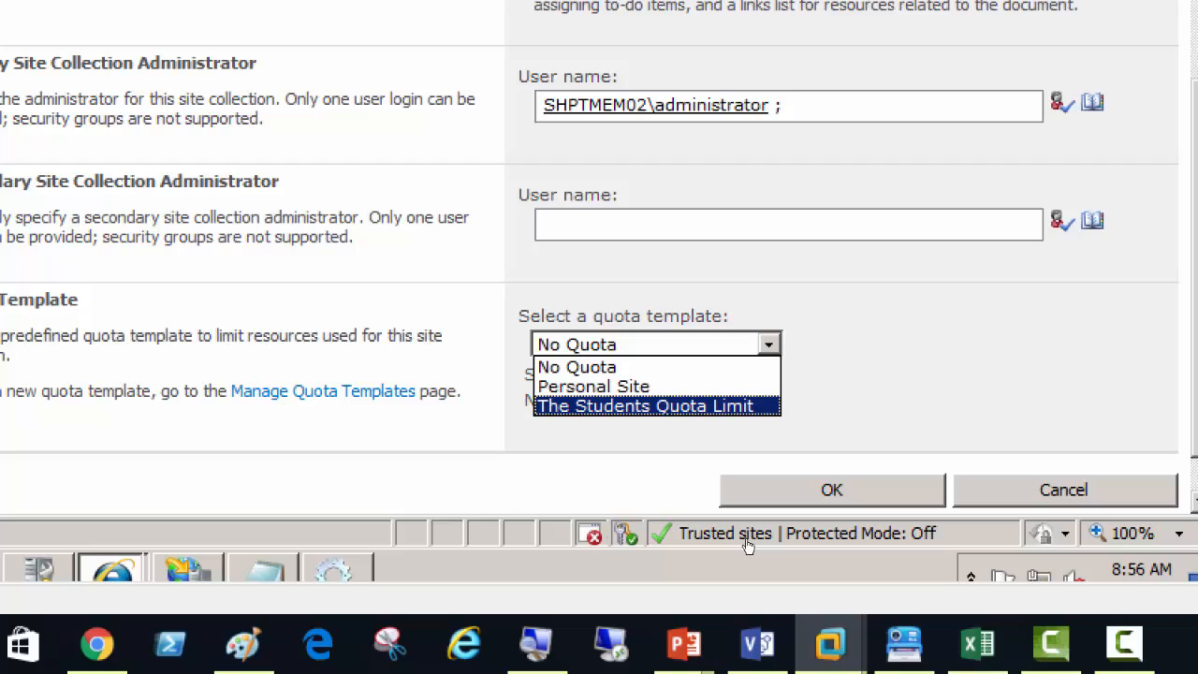
click(747, 407)
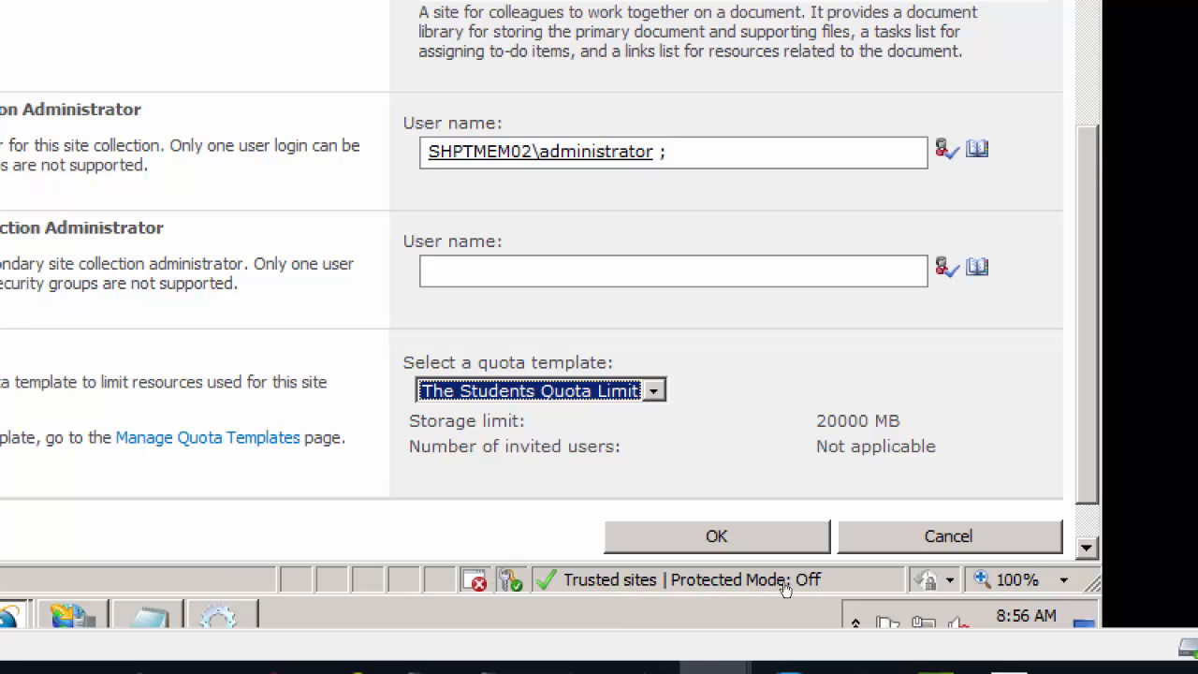
key(Return)
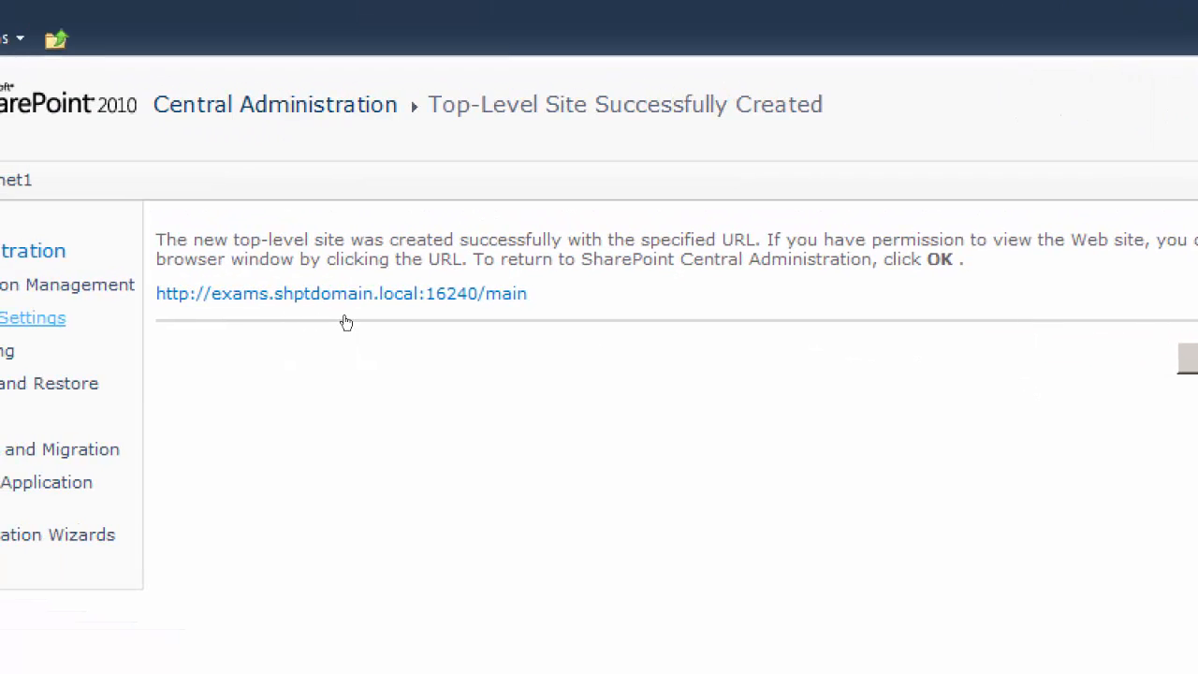
Open the newly created /main site in a separate browser tab and check its page
right_click(475, 308)
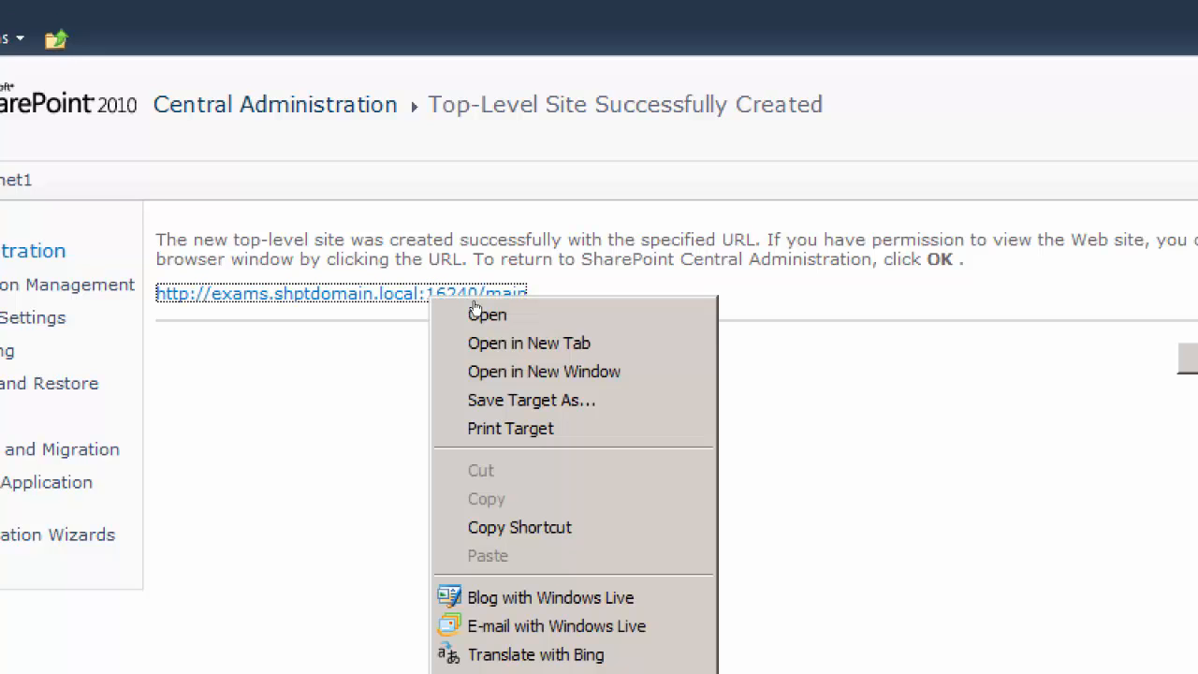
click(518, 335)
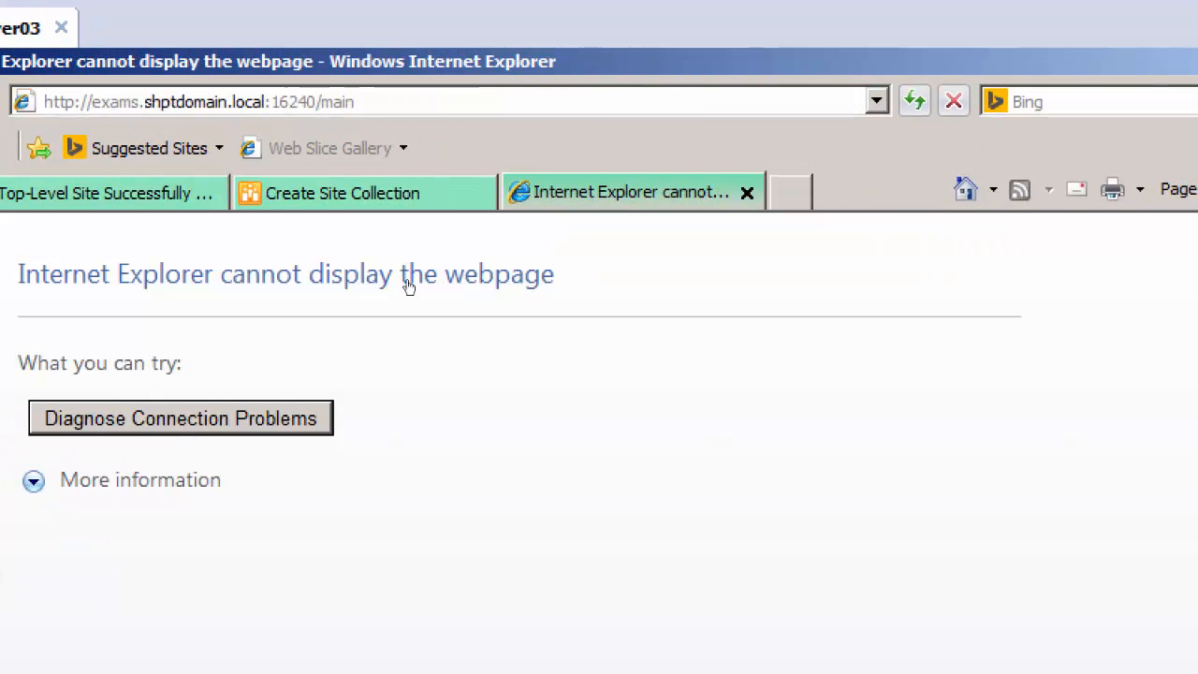
click(437, 187)
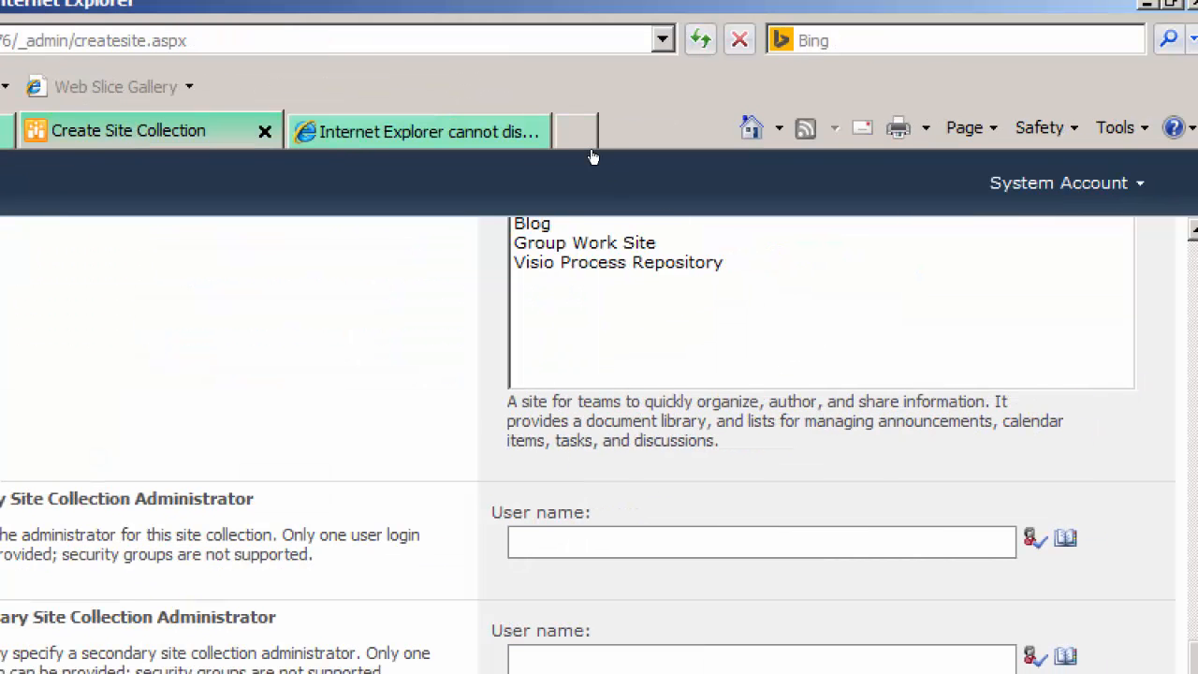
click(507, 141)
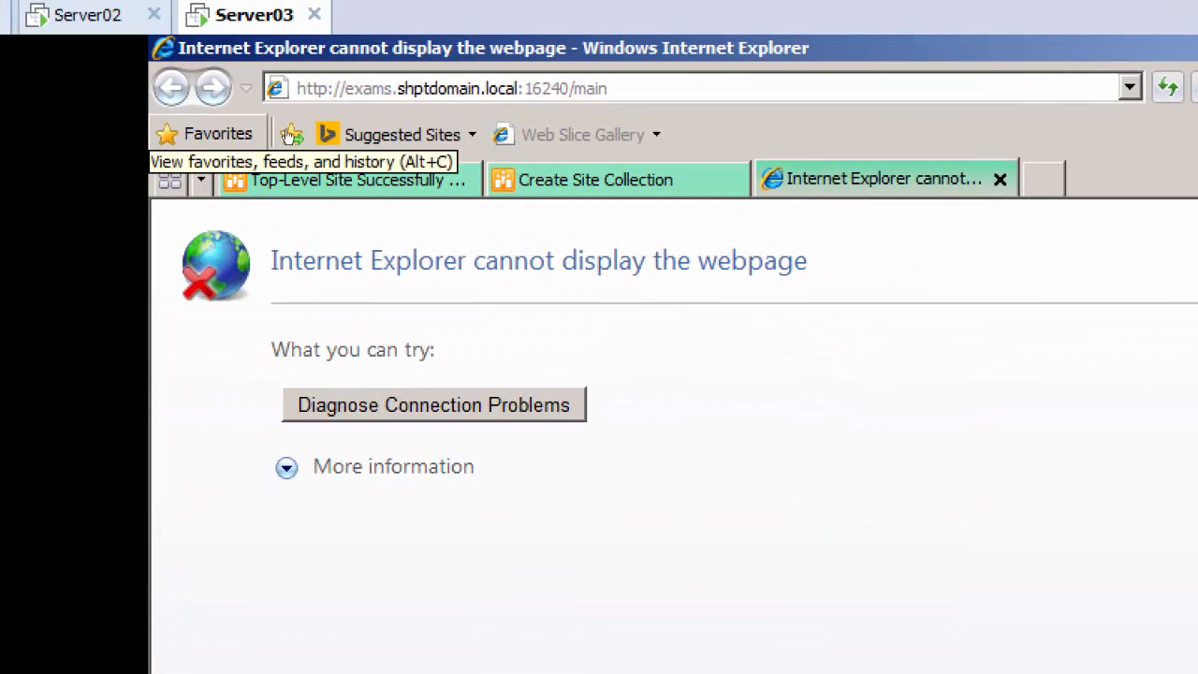
Acknowledge the site creation page and check the Exams web application and its /main entry in the site collection list
click(433, 144)
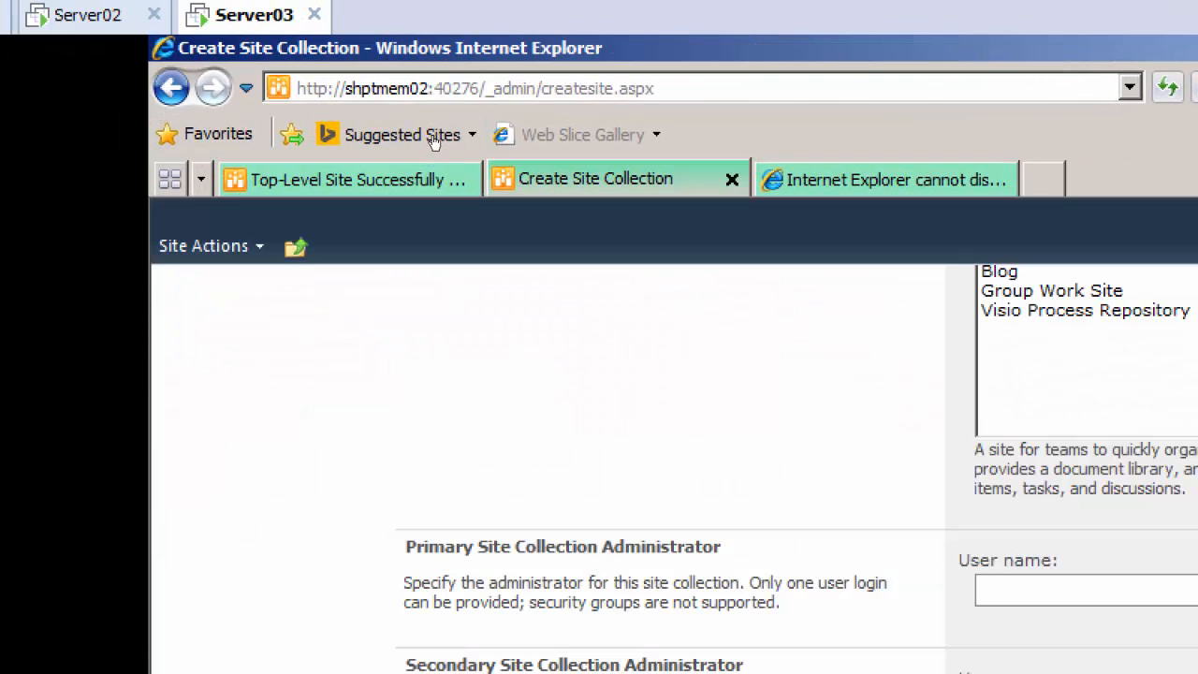
click(342, 142)
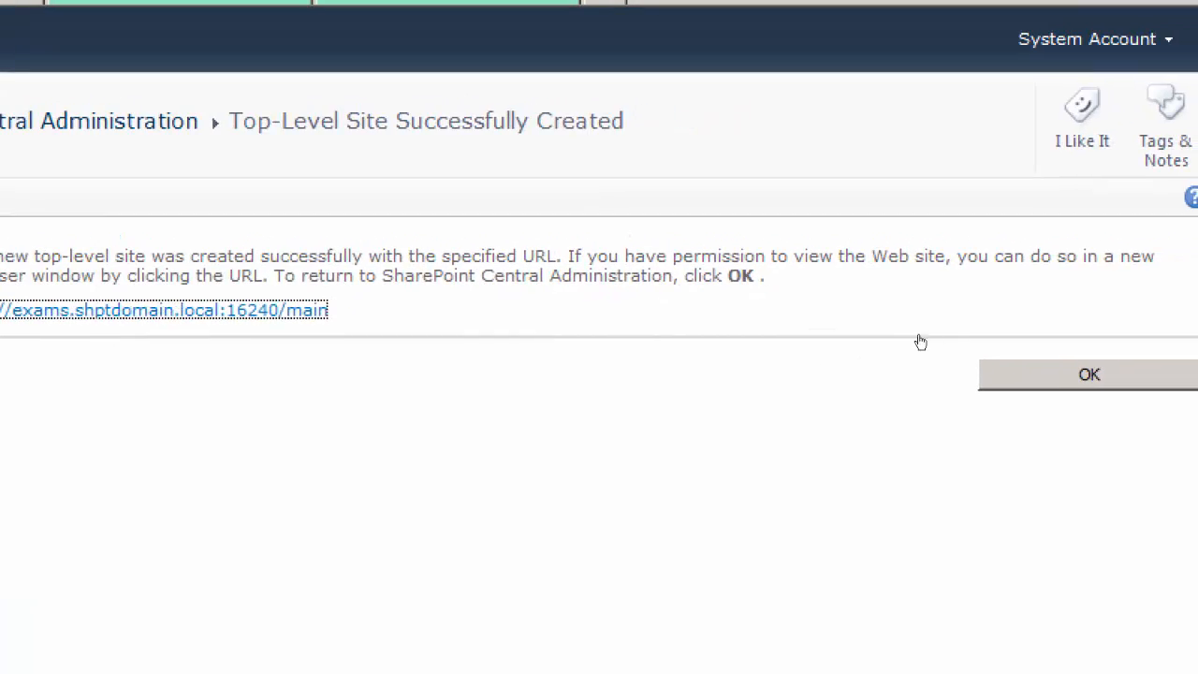
click(1144, 367)
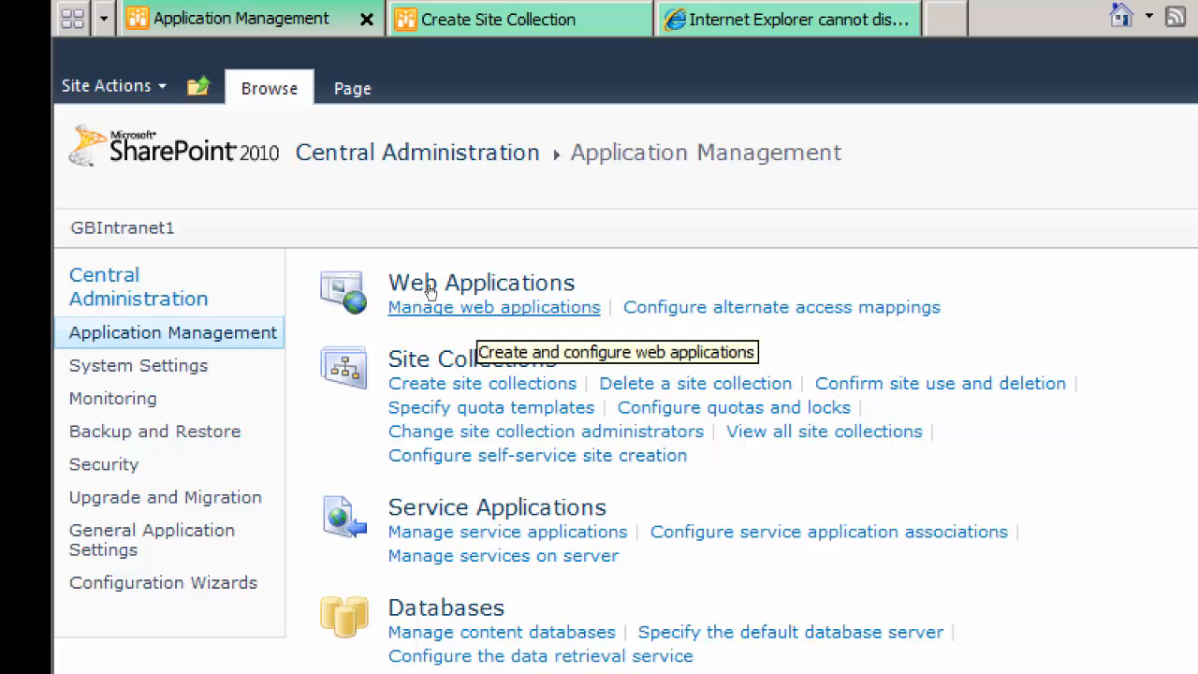
click(428, 301)
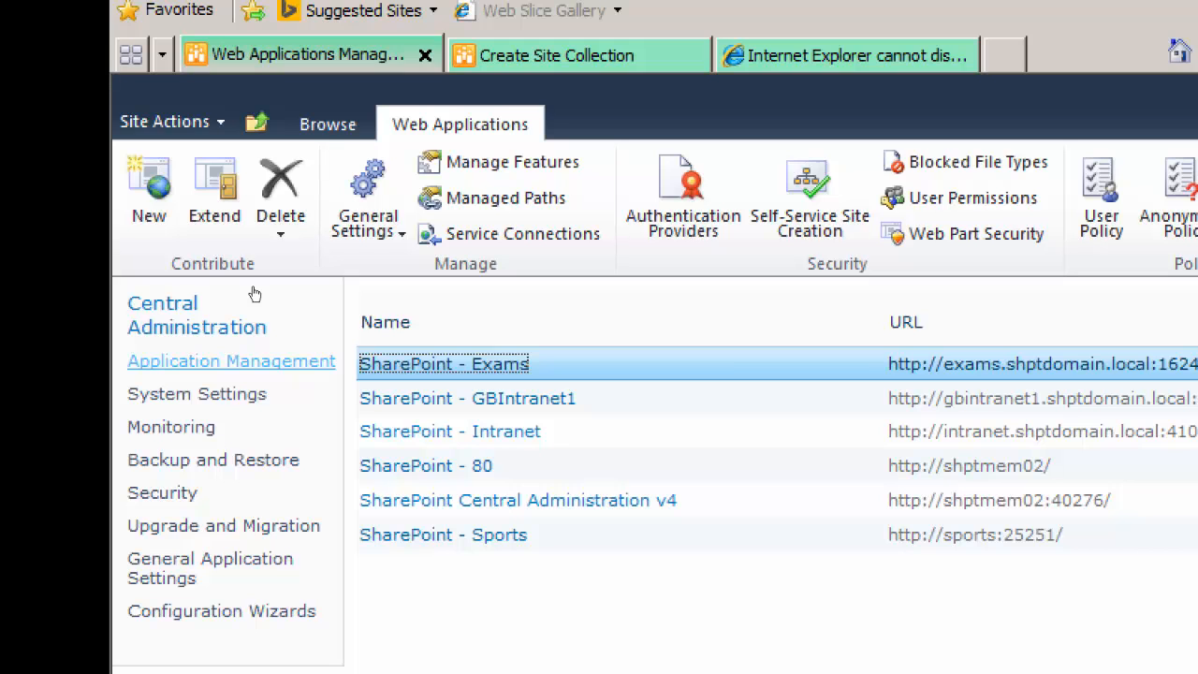
click(255, 300)
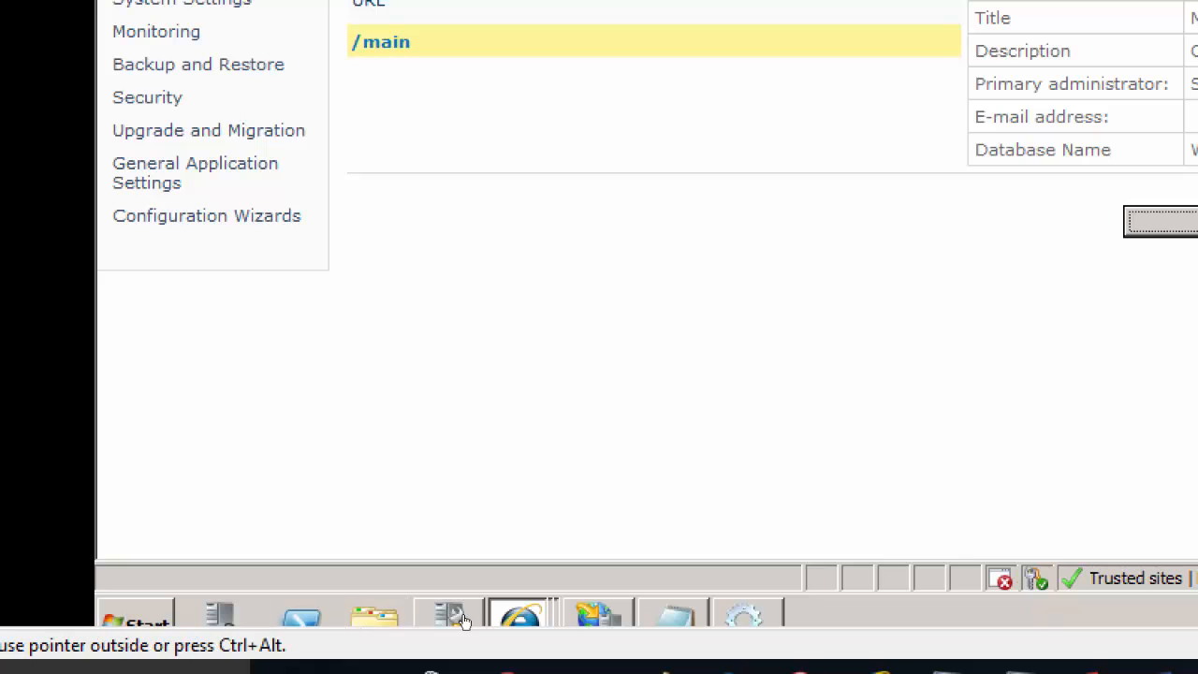
Open Internet Information Services (IIS) Manager from the administrative tools and expand the sites under the SHPTMEM02 server
key(super)
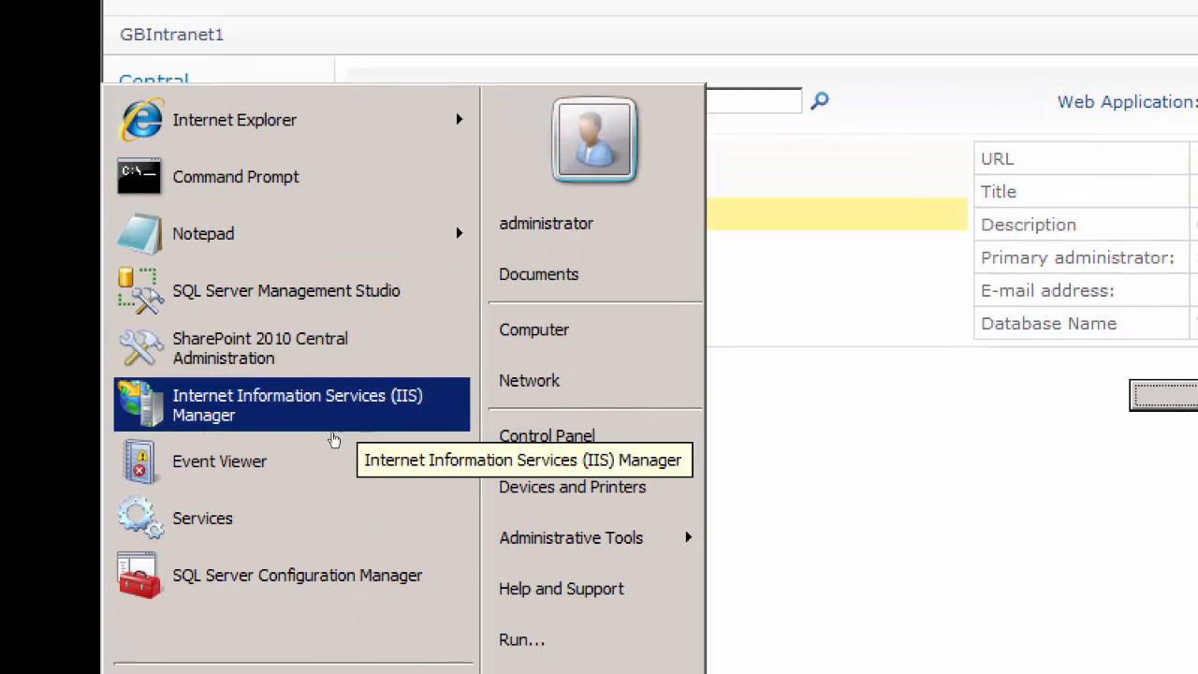
mouse_move(552, 537)
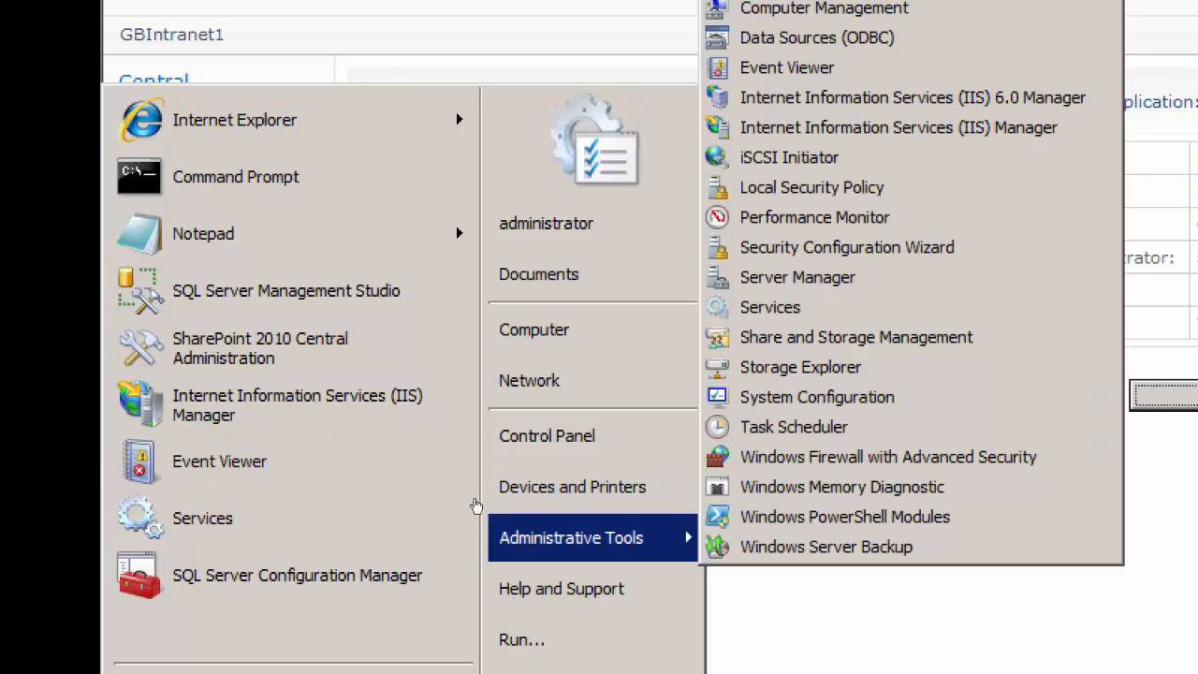
key(Up)
key(Up)
key(Up)
key(Up)
key(Up)
key(Up)
key(Up)
key(Up)
key(Up)
key(Up)
key(Up)
key(Up)
key(Up)
key(Up)
key(Up)
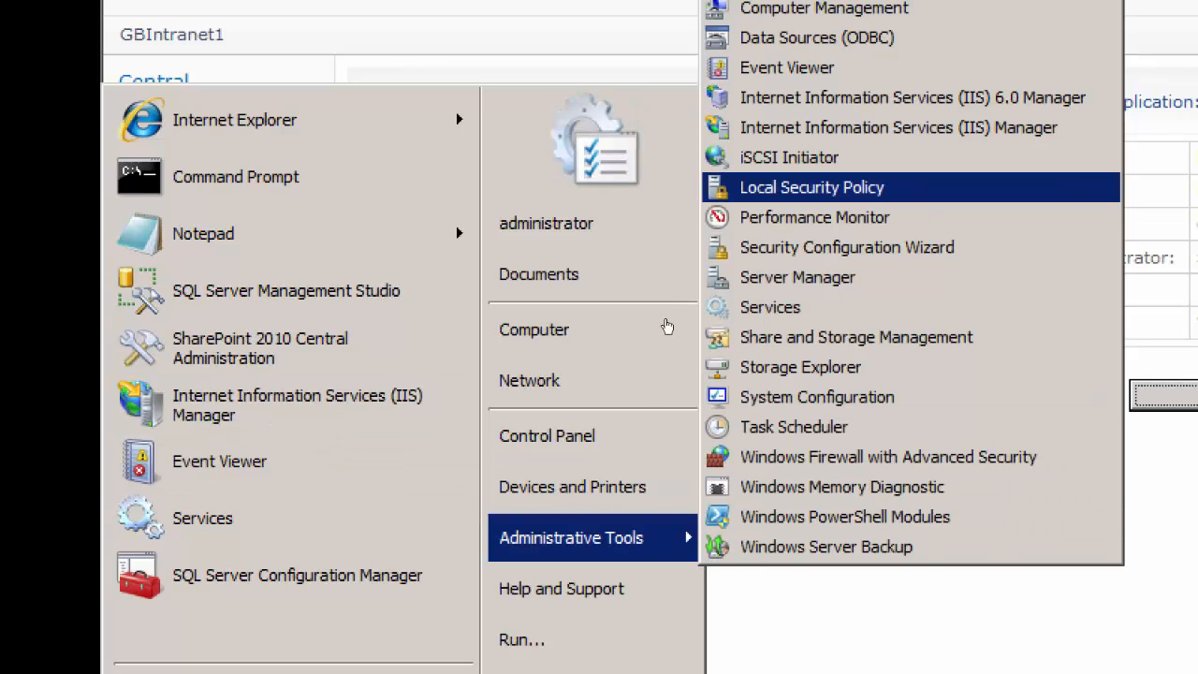
key(Return)
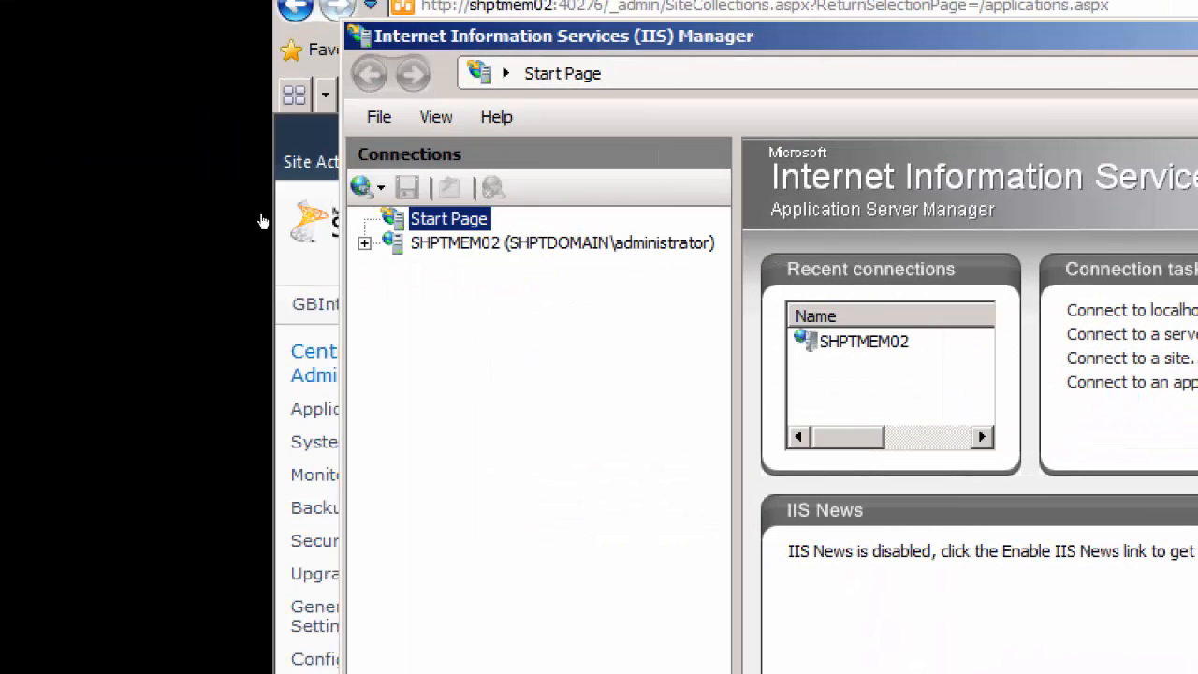
key(Down)
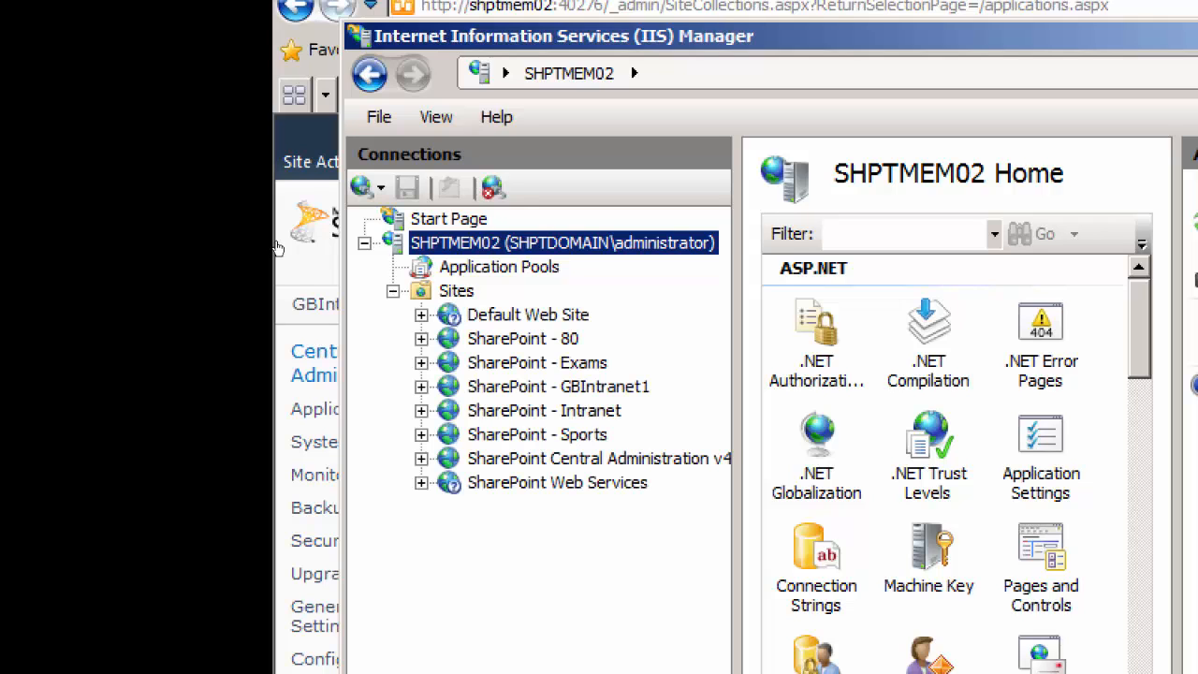
Inspect the host name and port in the SharePoint - Exams site bindings, and minimize IIS Manager
click(541, 363)
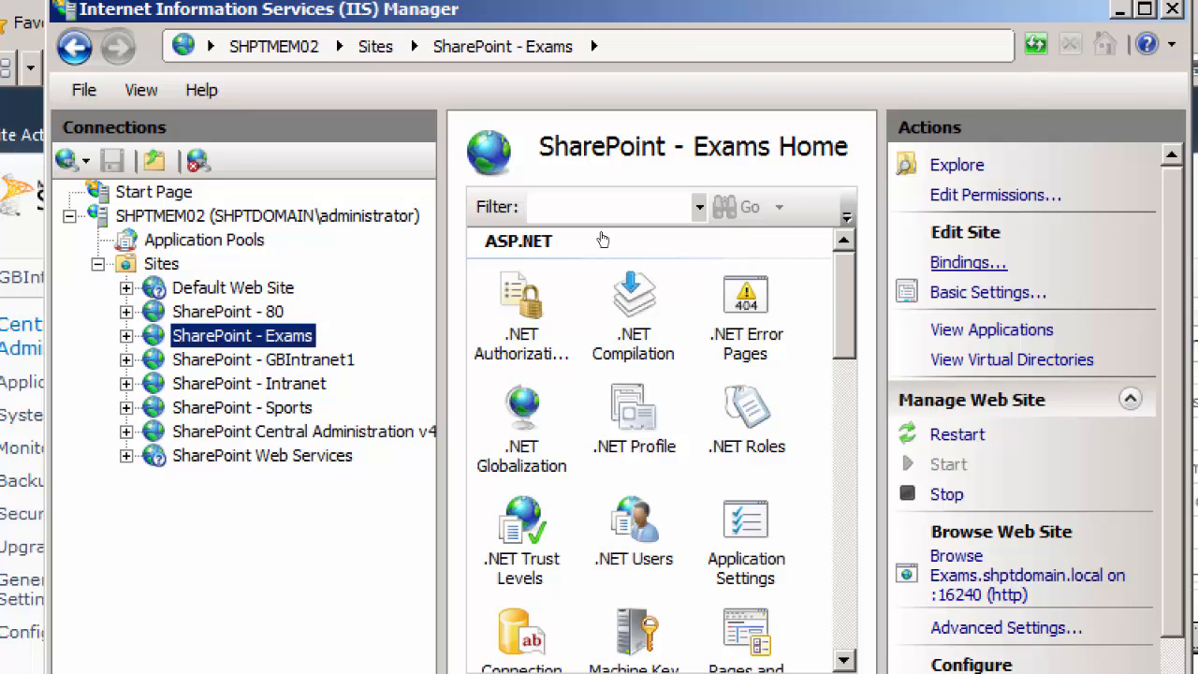
key(shift+F10)
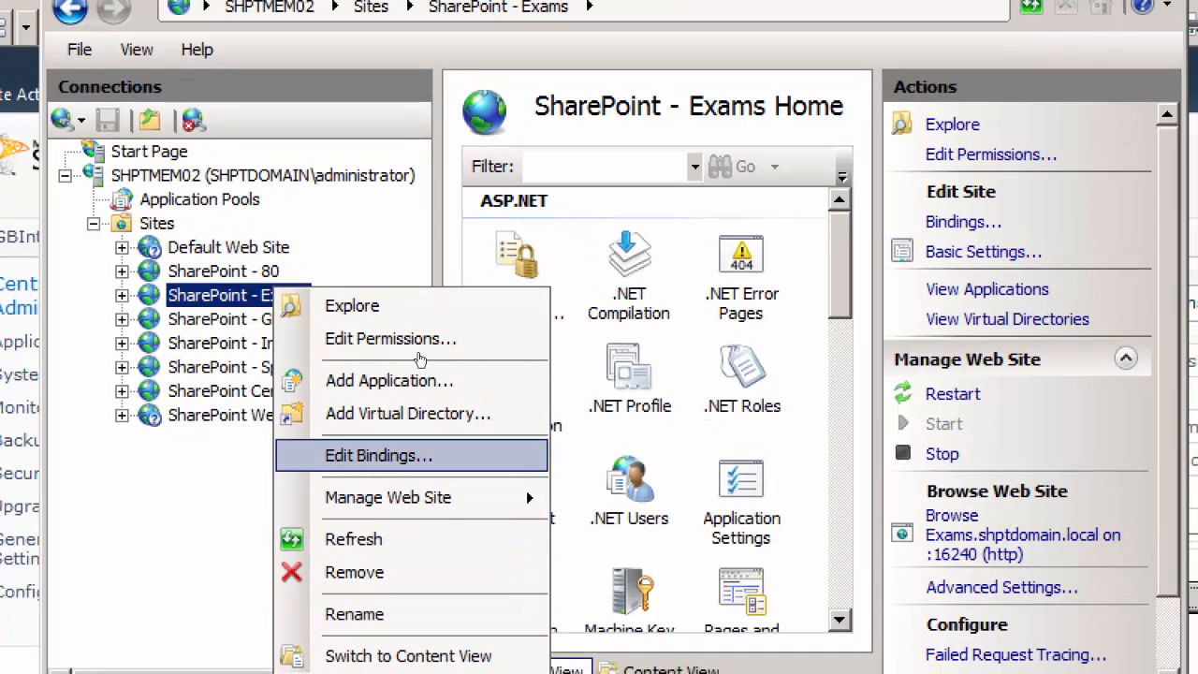
right_click(238, 292)
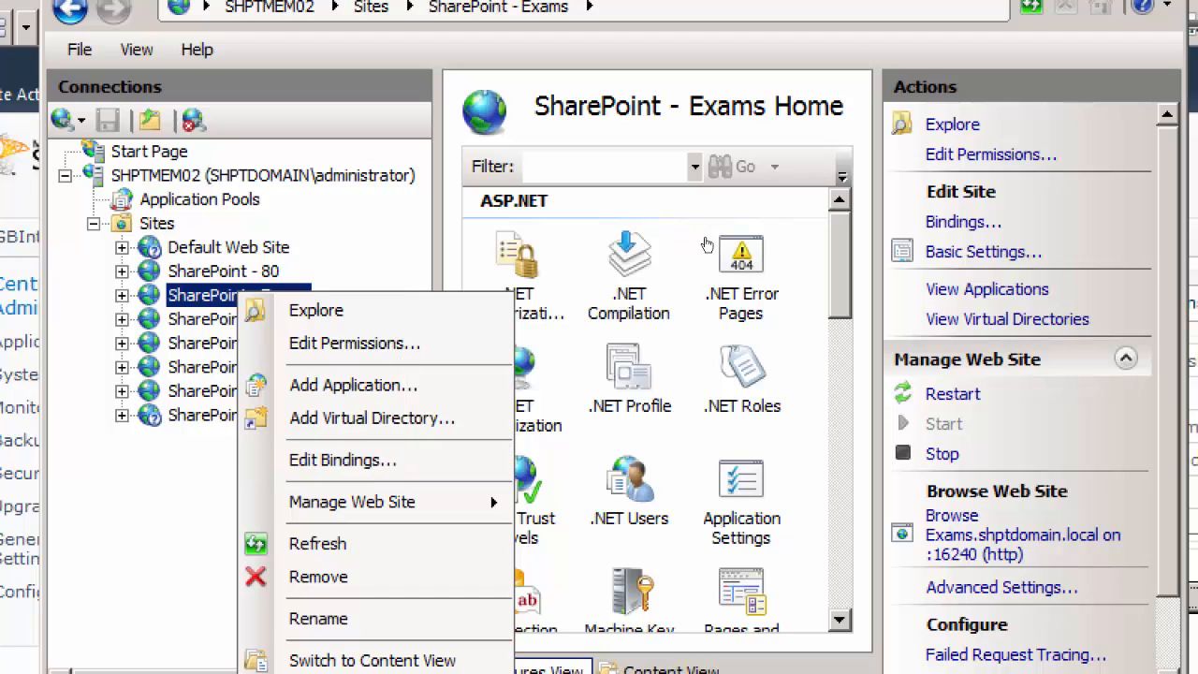
key(Return)
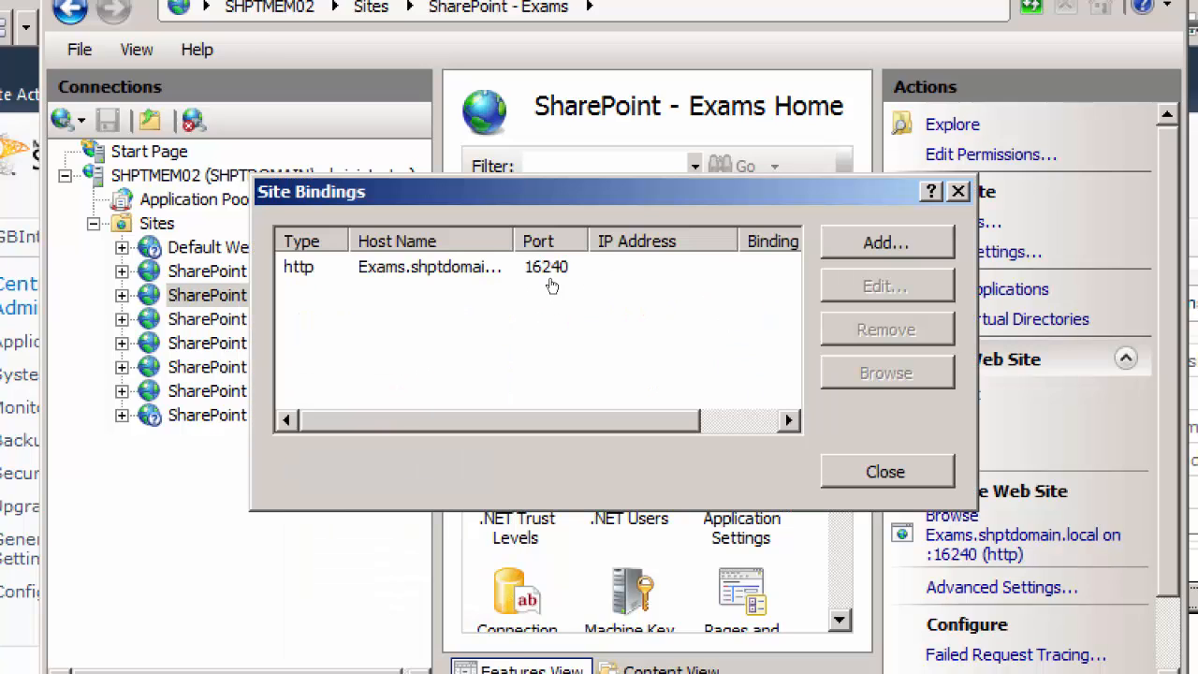
double_click(513, 245)
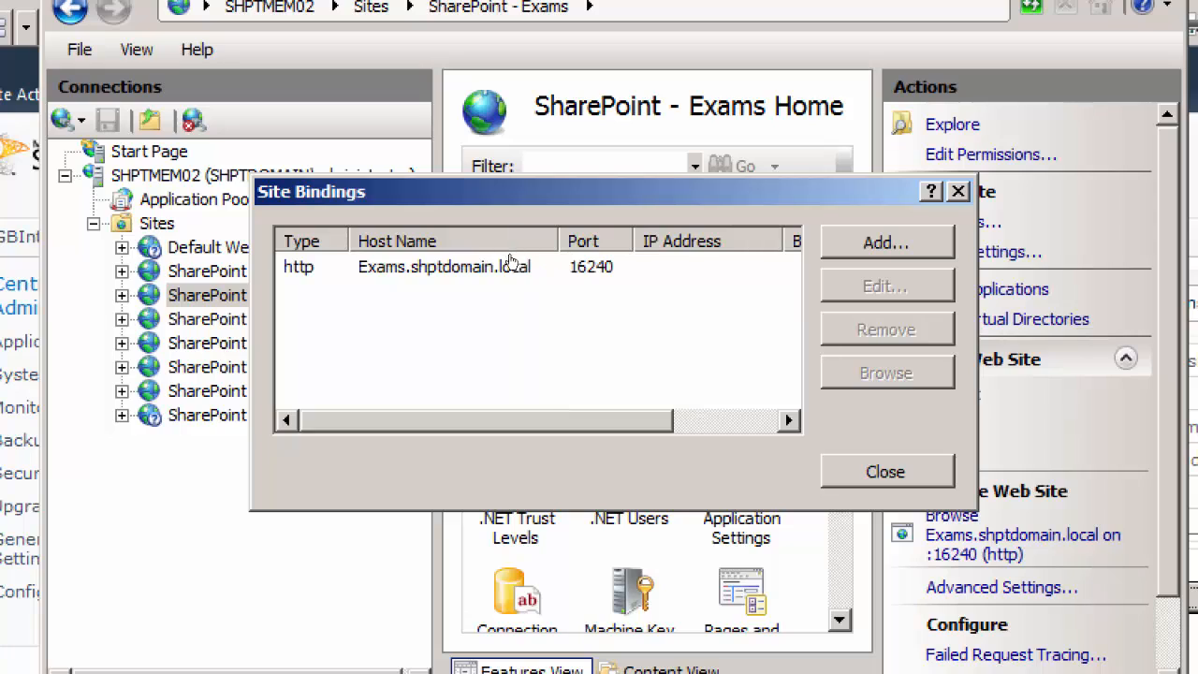
click(473, 269)
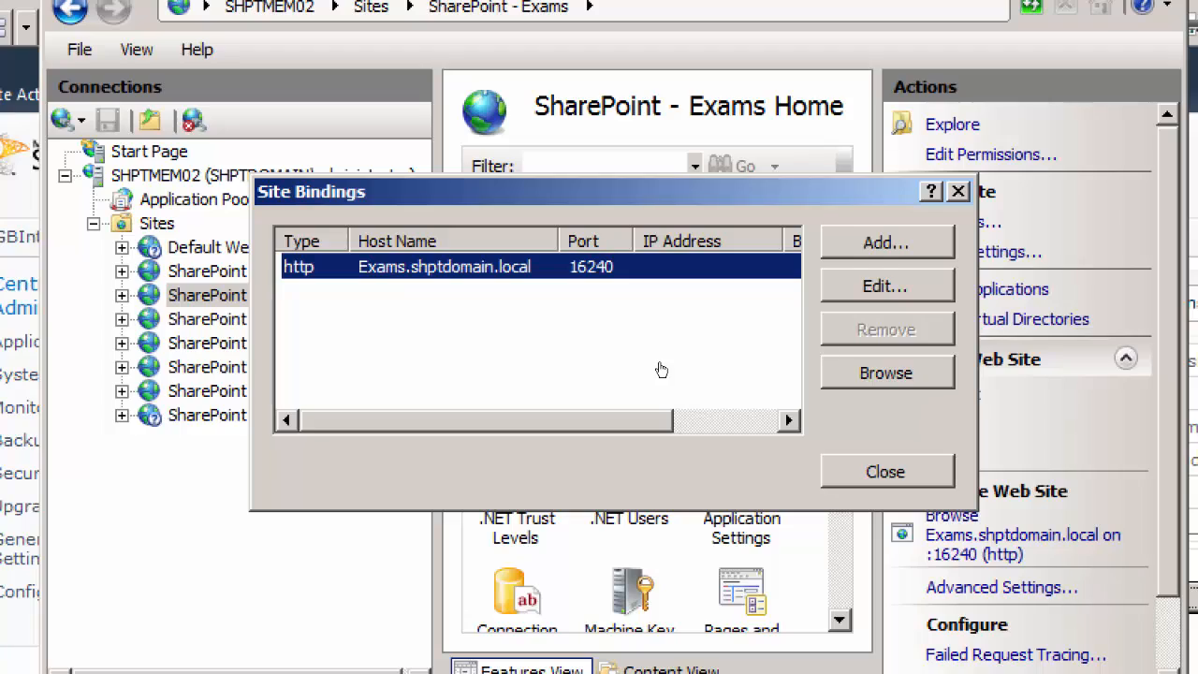
key(Escape)
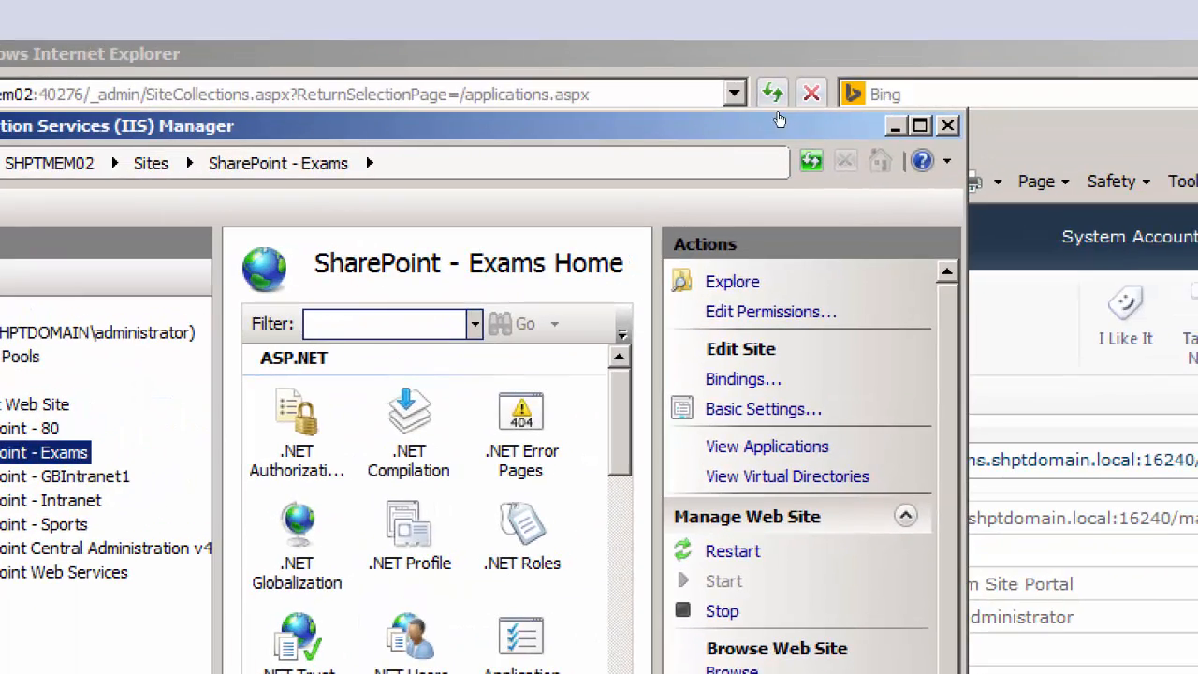
click(1161, 11)
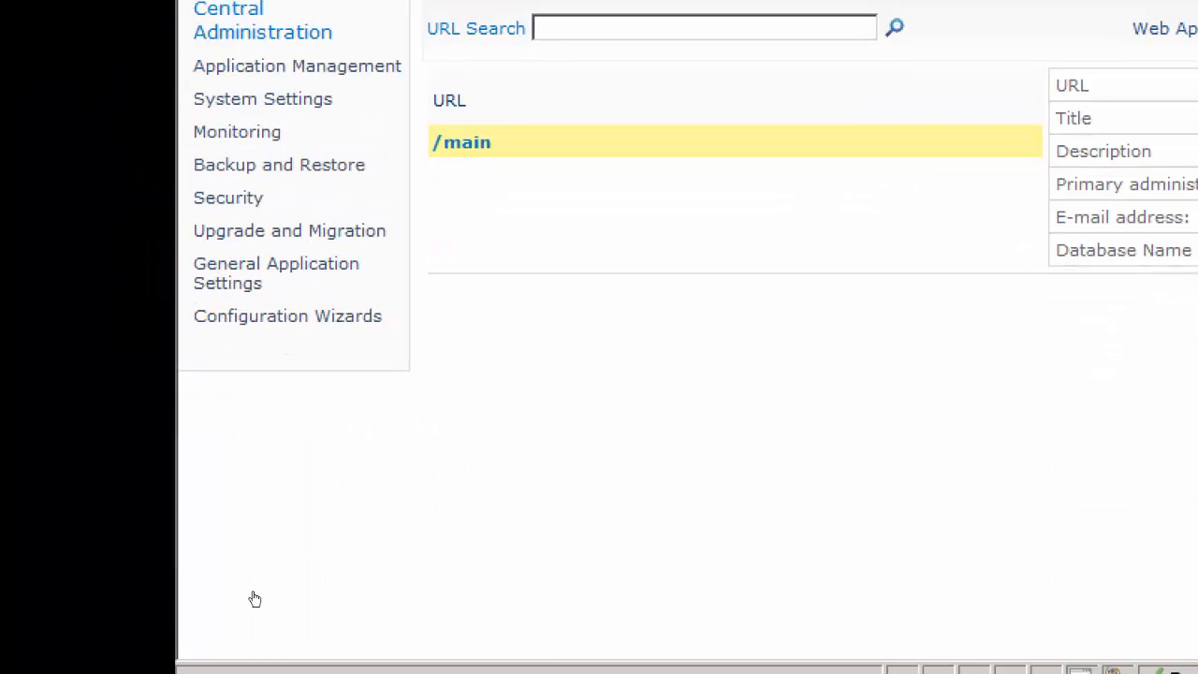
Launch SQL Server Management Studio from Microsoft SQL Server 2008 R2 and connect to the shptmem02 database engine with Windows Authentication
click(234, 613)
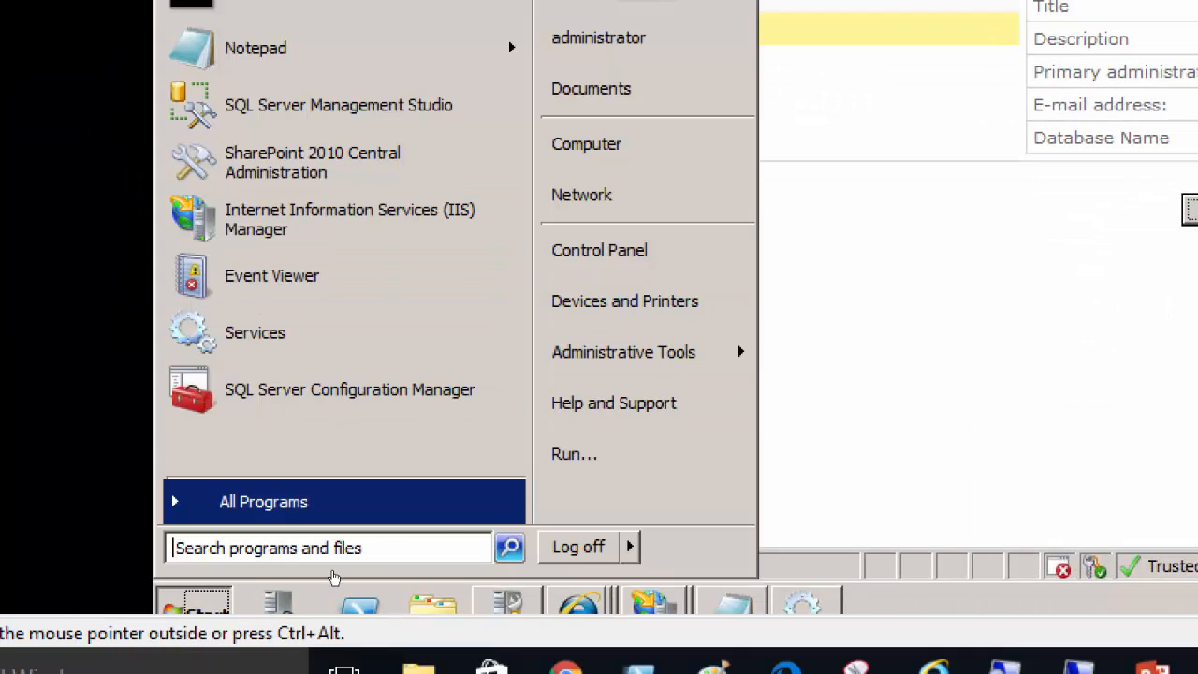
click(334, 508)
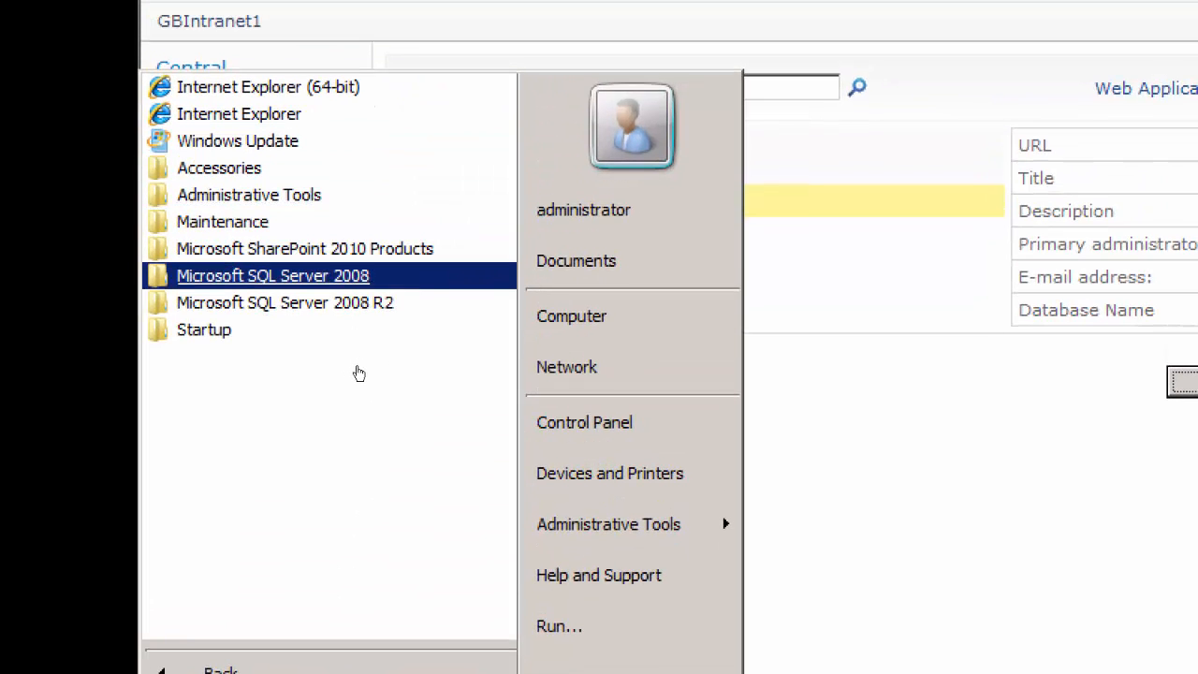
key(Up)
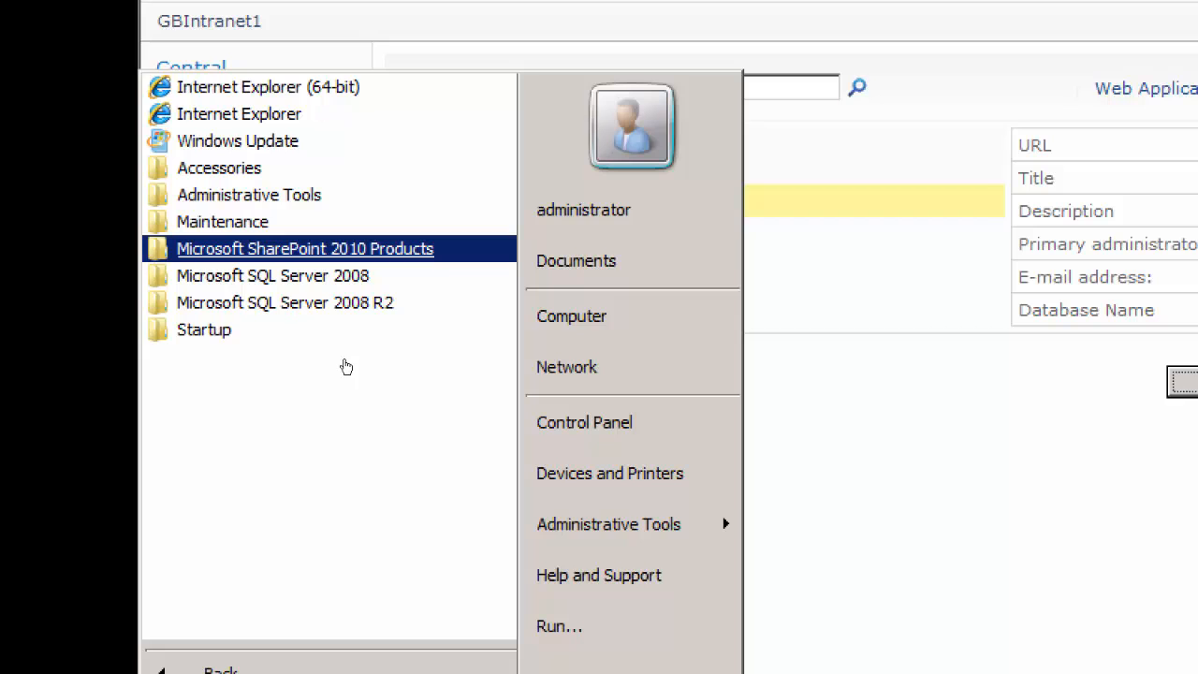
key(Return)
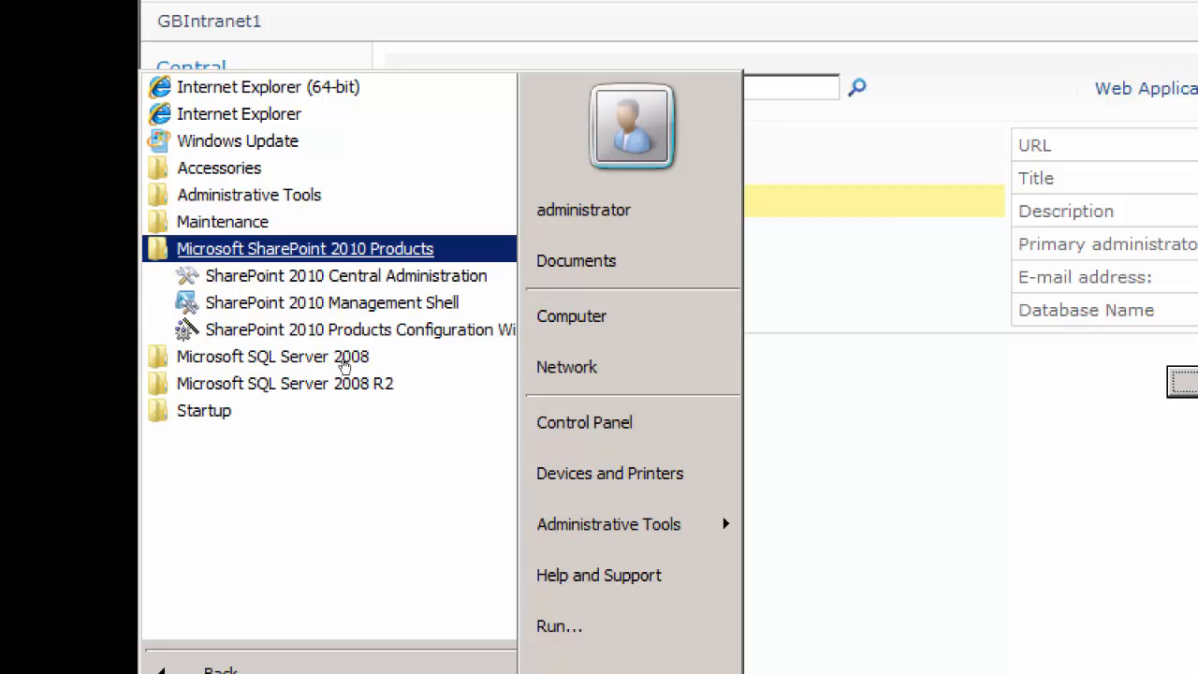
key(Down)
key(Down)
key(Down)
key(Down)
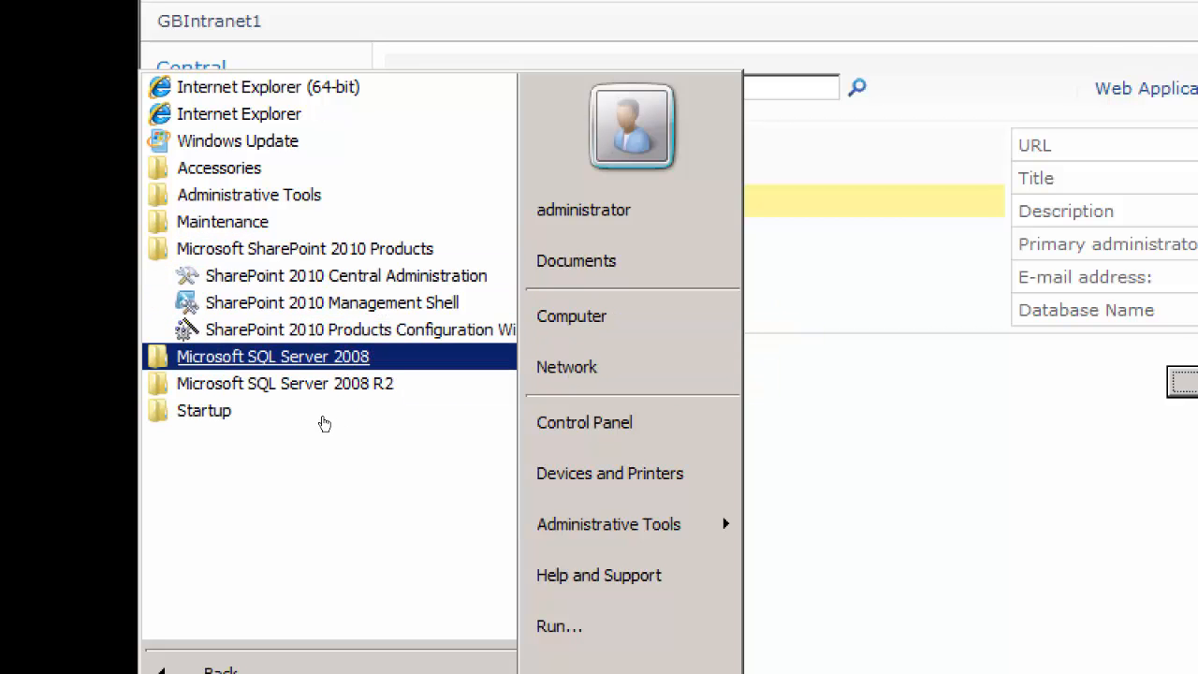
key(Return)
key(Down)
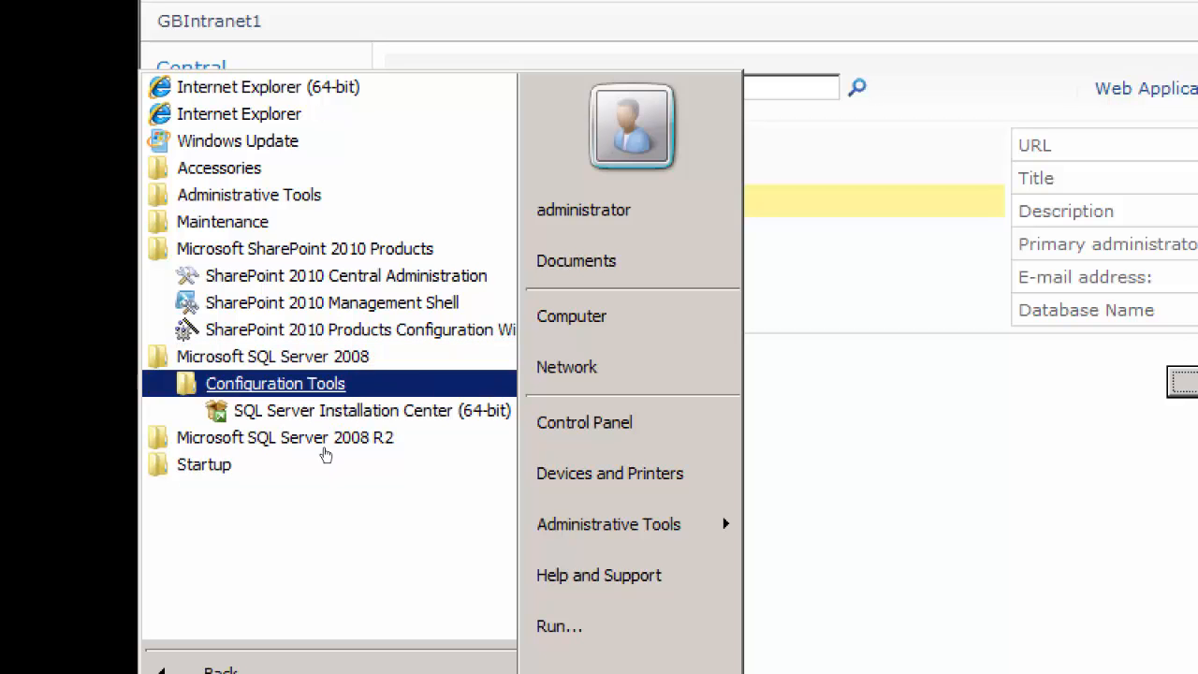
key(Down)
key(Down)
key(Return)
key(Down)
key(Down)
key(Down)
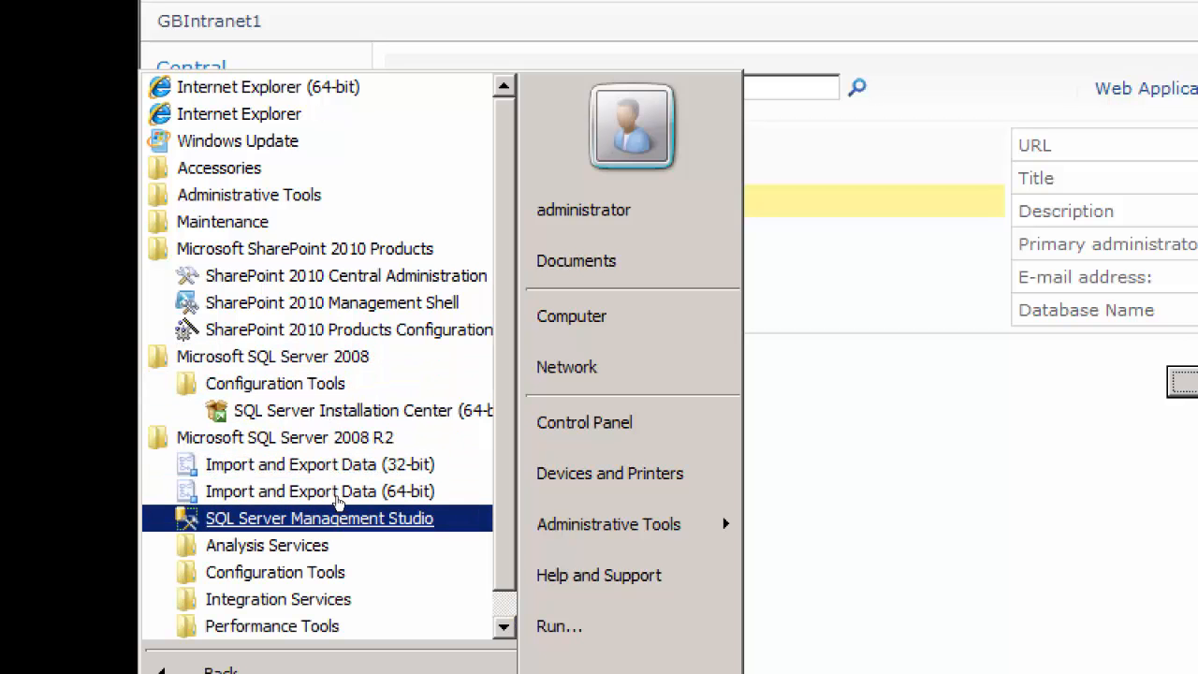
key(Return)
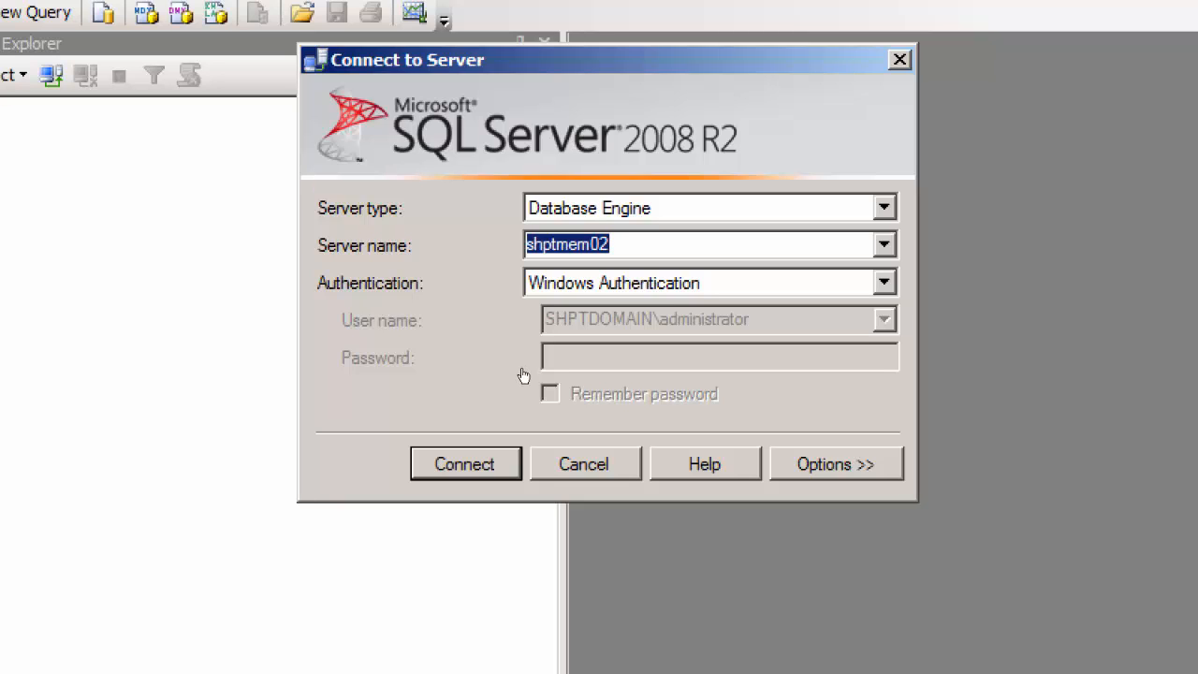
key(Return)
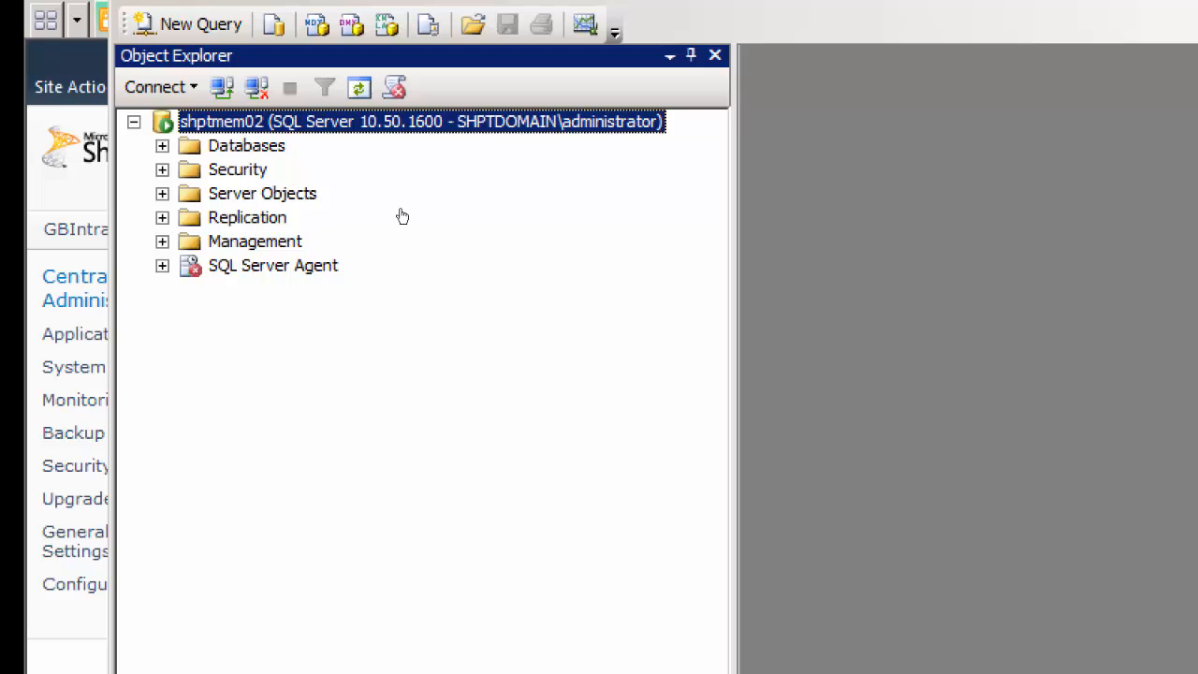
Start the SQL Server Agent service on the shptmem02 server and confirm the request
right_click(316, 270)
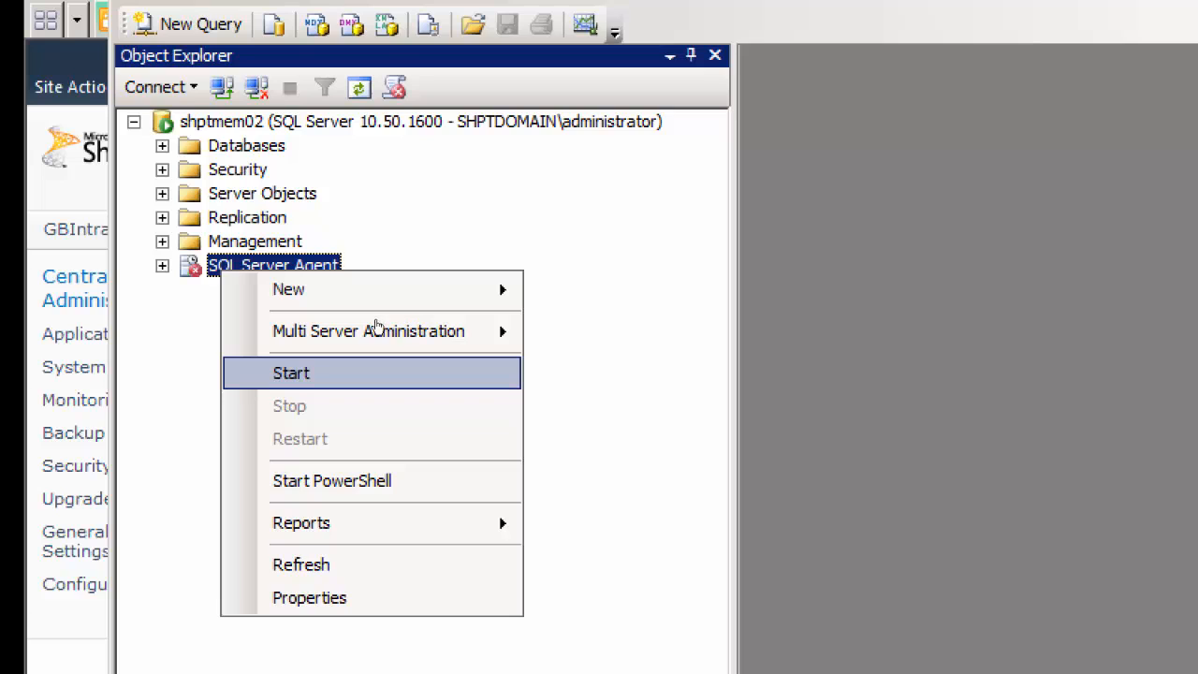
click(363, 370)
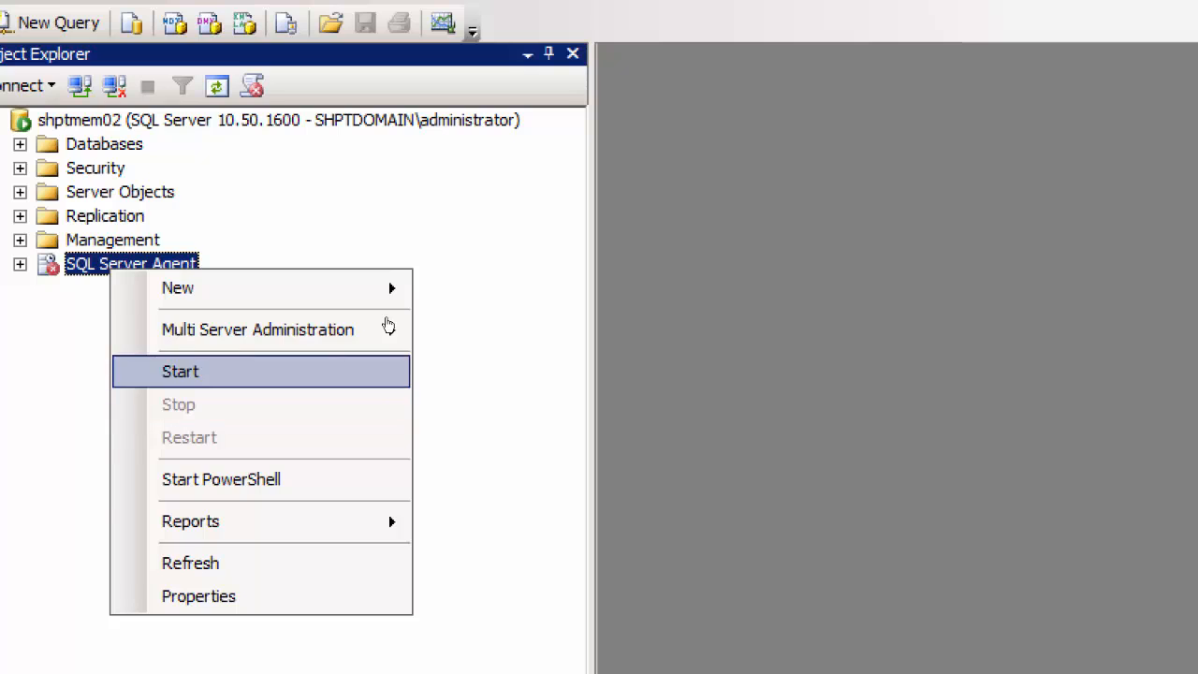
click(262, 371)
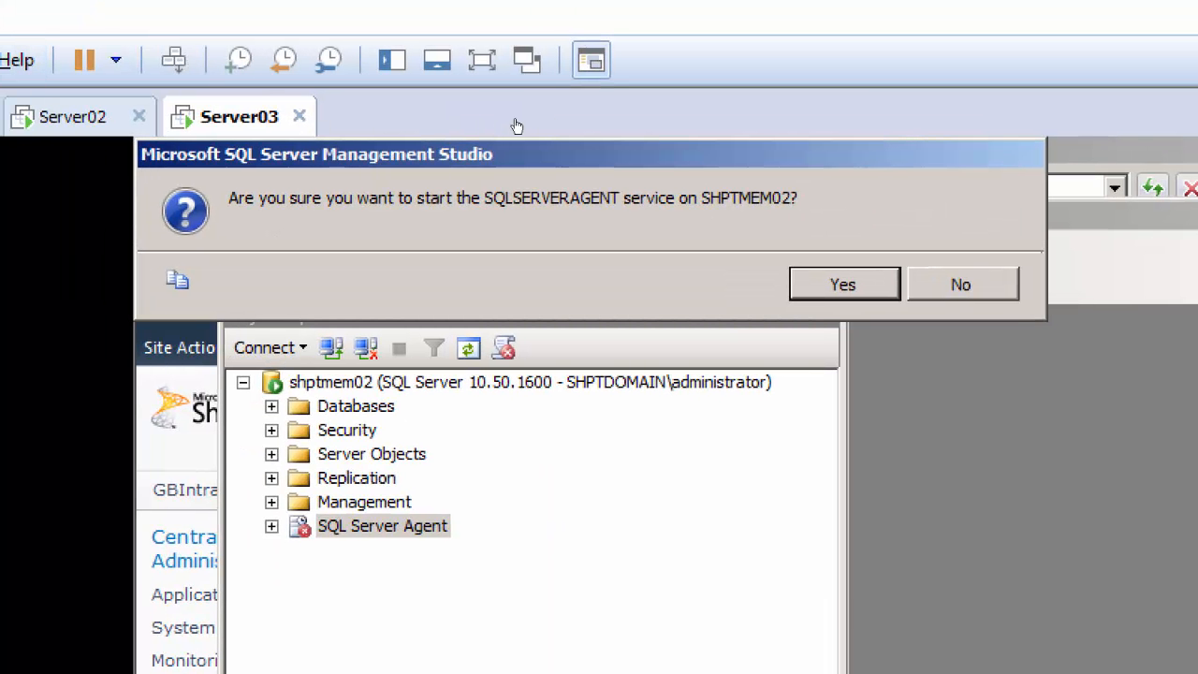
key(Return)
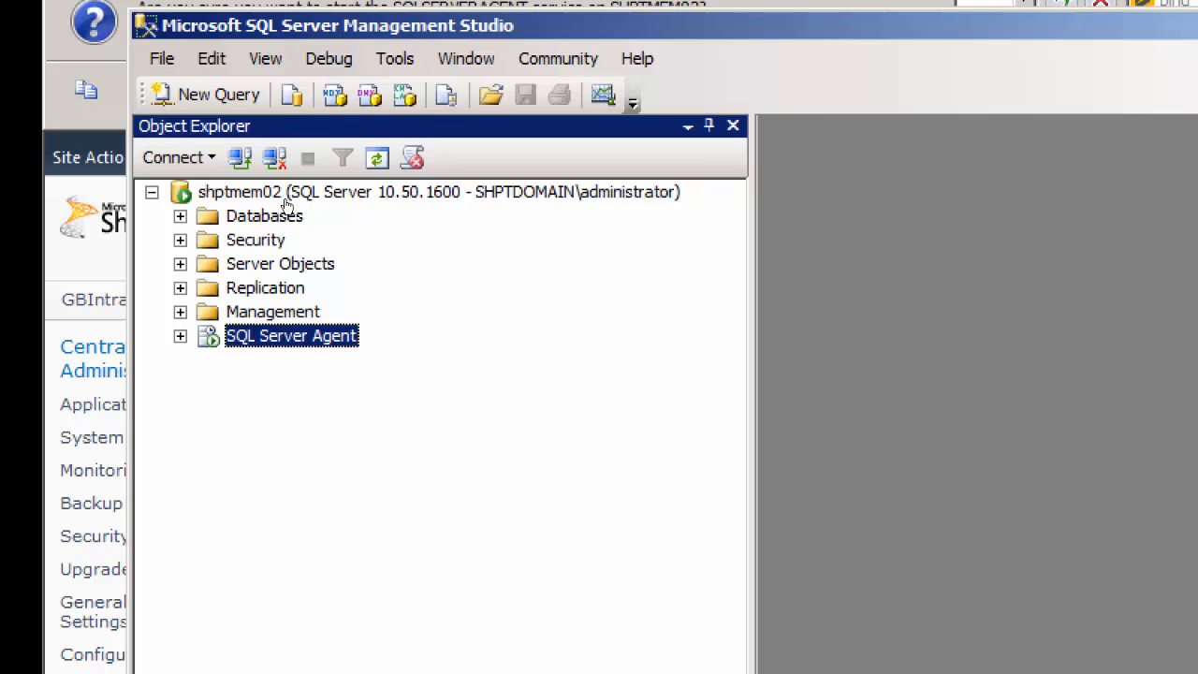
Expand the Databases folder and look through the list for the Exams content database
double_click(286, 208)
scroll(524, 384, down, 2)
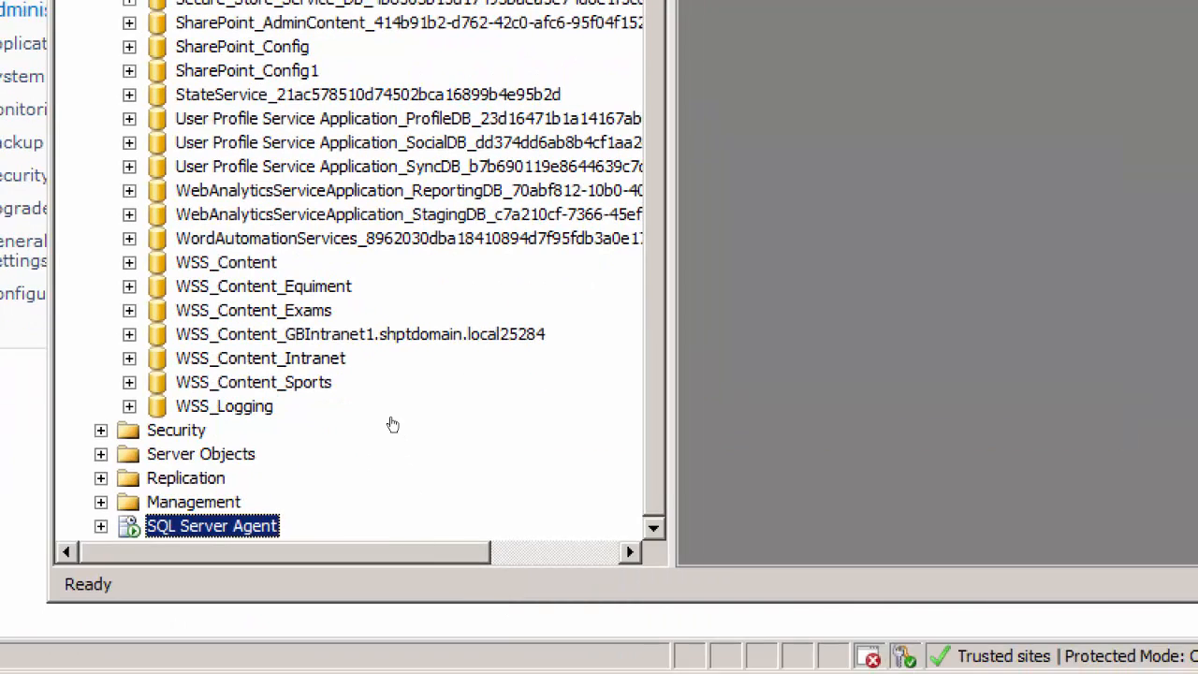
key(Up)
key(Up)
key(Up)
key(Up)
key(Up)
key(Up)
key(Up)
key(Up)
key(Up)
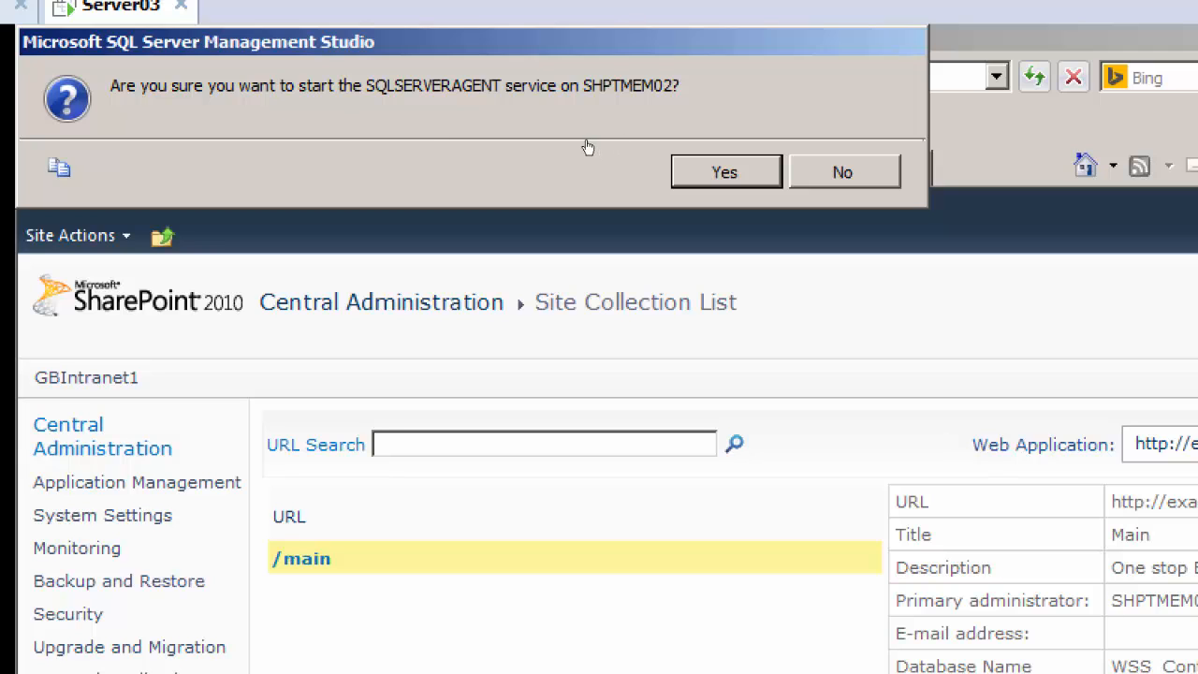
Confirm the remaining SQLSERVERAGENT start prompt and close the Site Collection List to return to the Central Administration home page
click(725, 172)
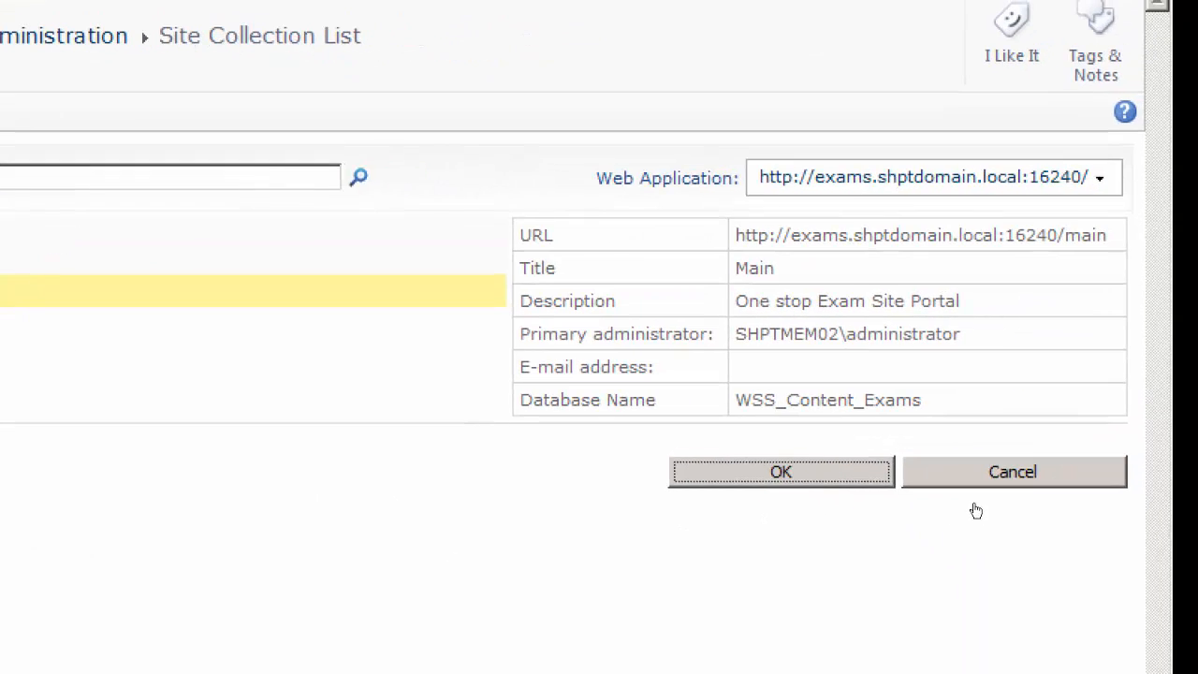
click(792, 471)
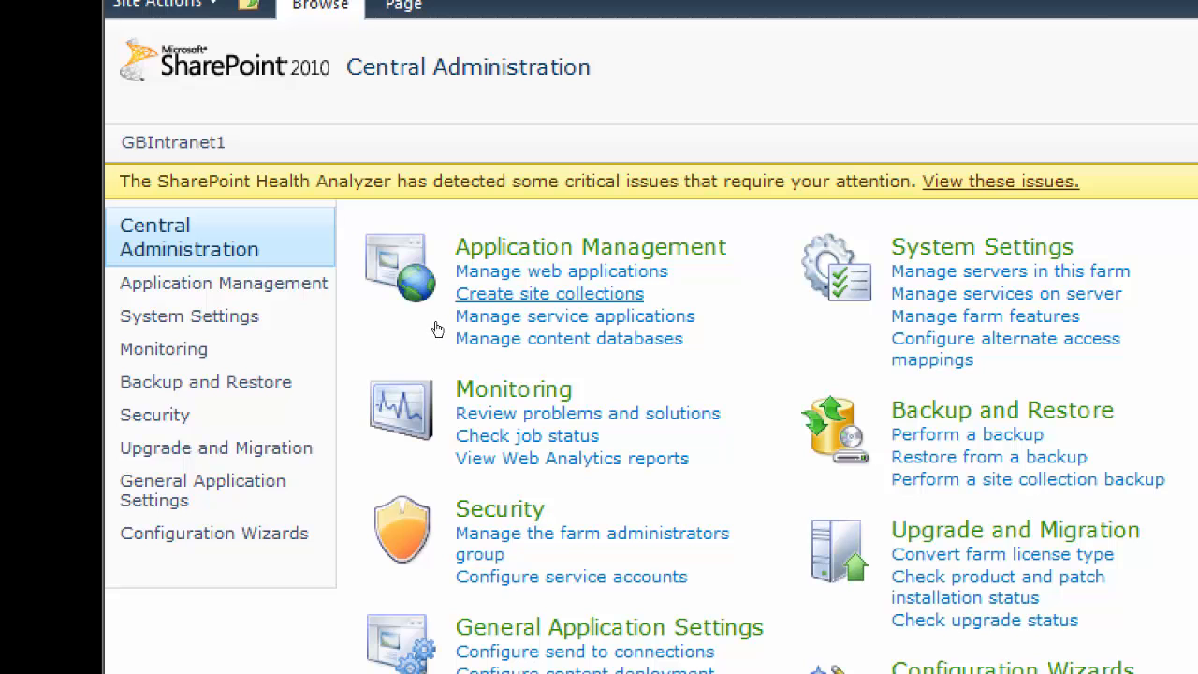
click(464, 296)
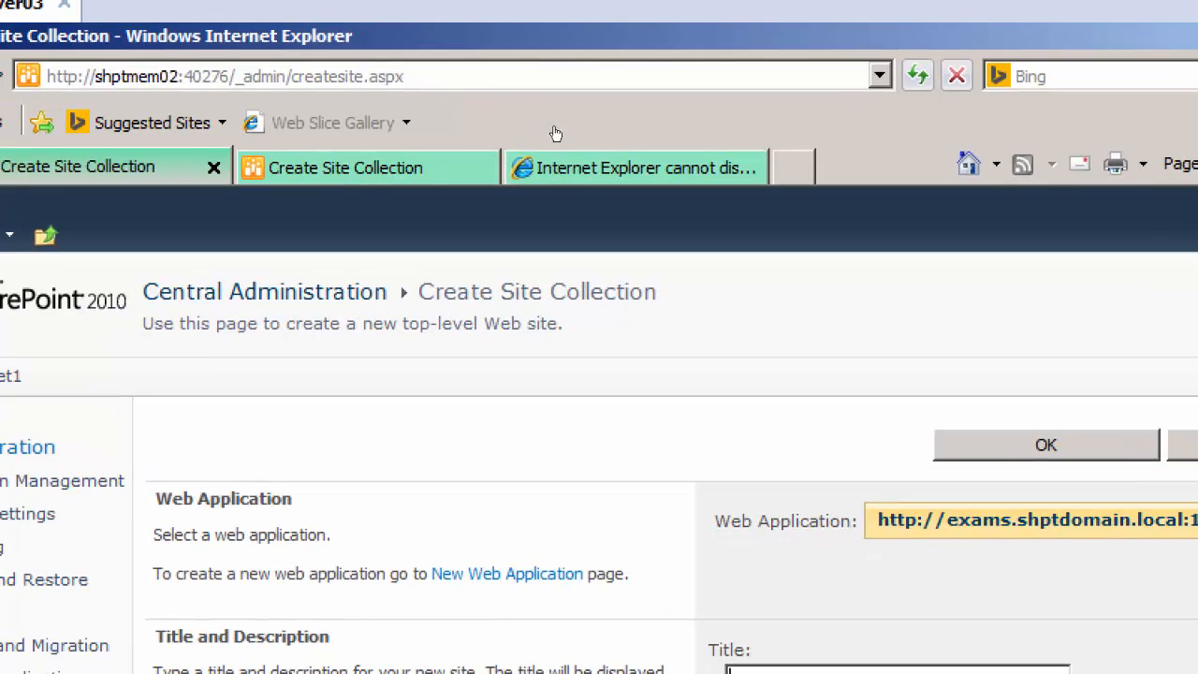
click(565, 147)
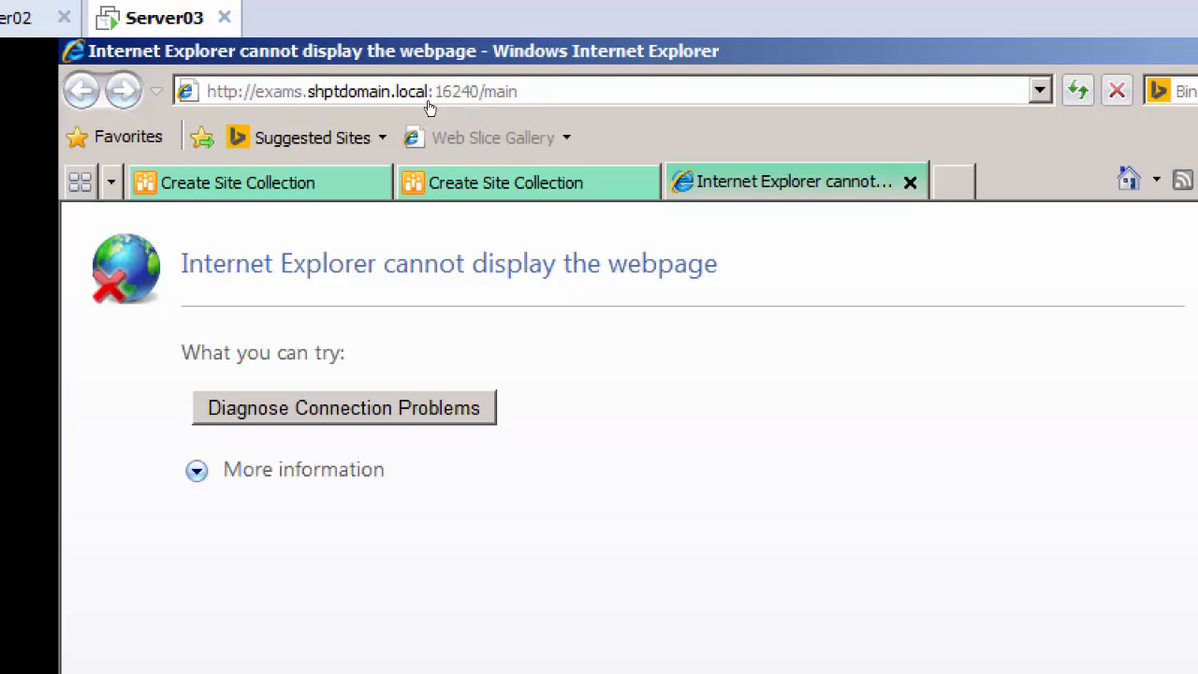
click(433, 96)
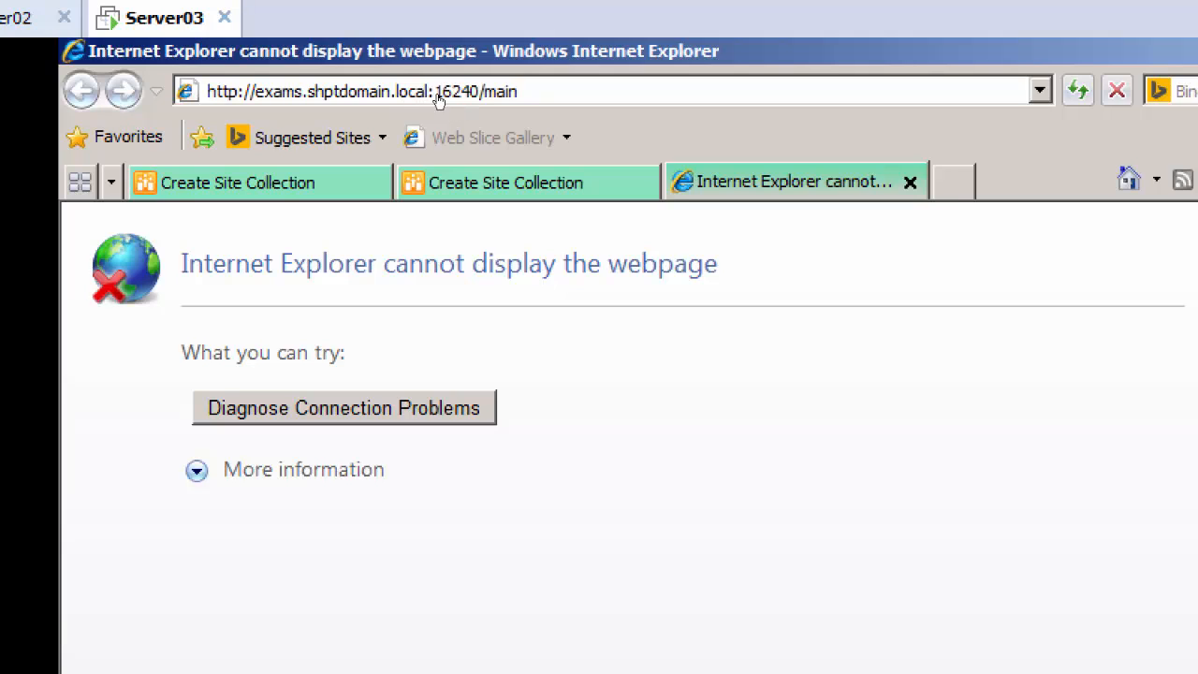
click(450, 101)
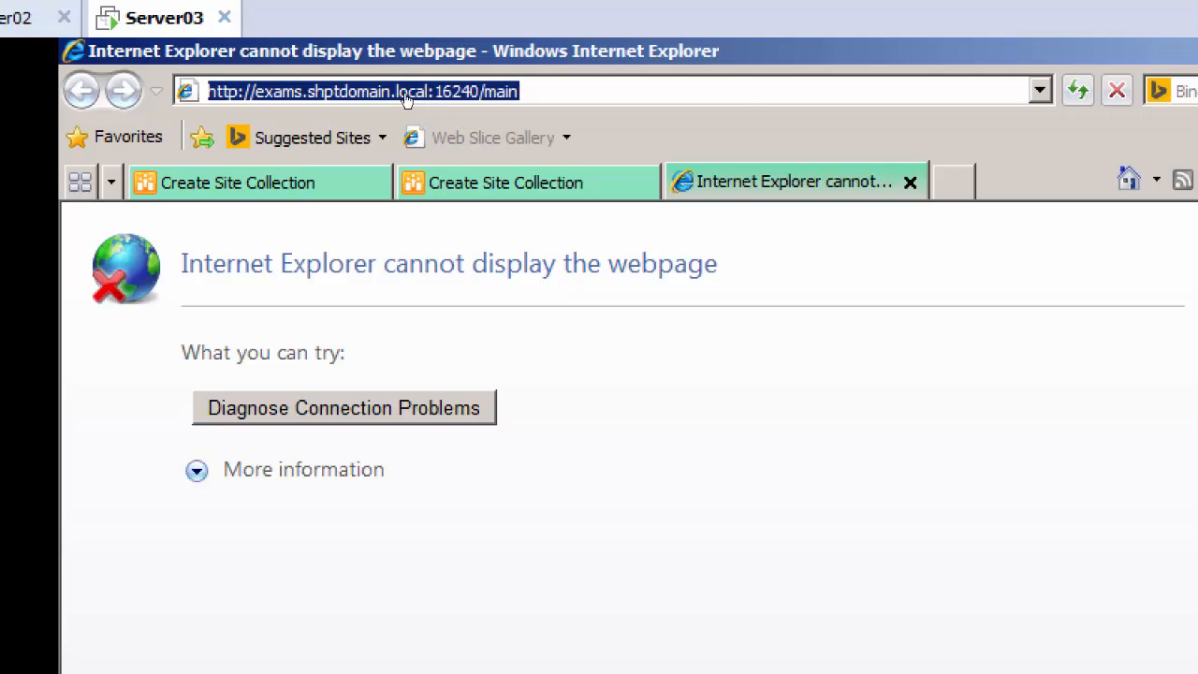
right_click(405, 100)
key(Down)
key(Down)
key(Down)
key(Return)
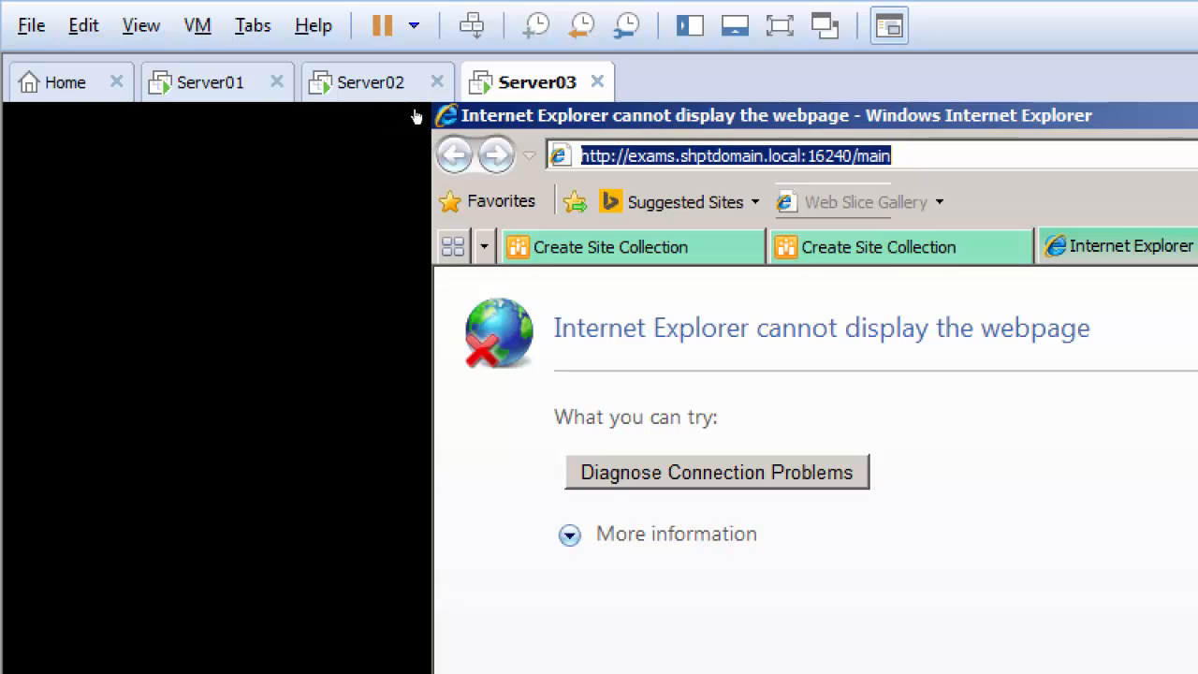
Switch to the Server01 virtual machine and close all five SharePoint pages open in its browser
click(155, 77)
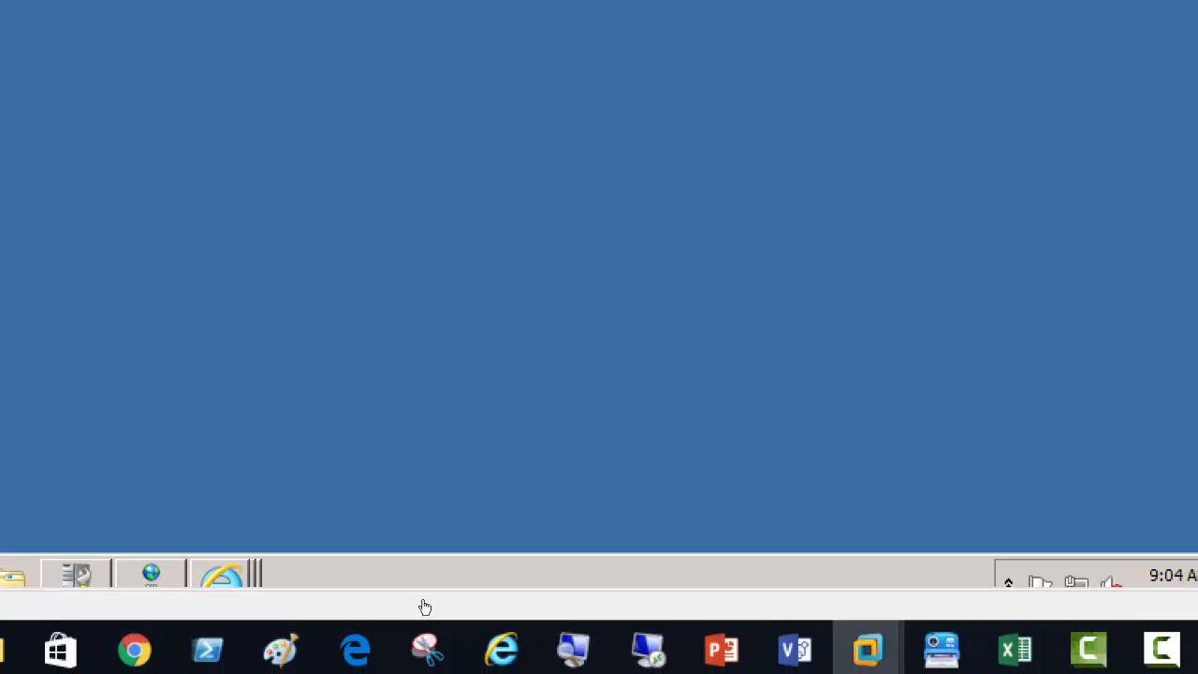
mouse_move(235, 582)
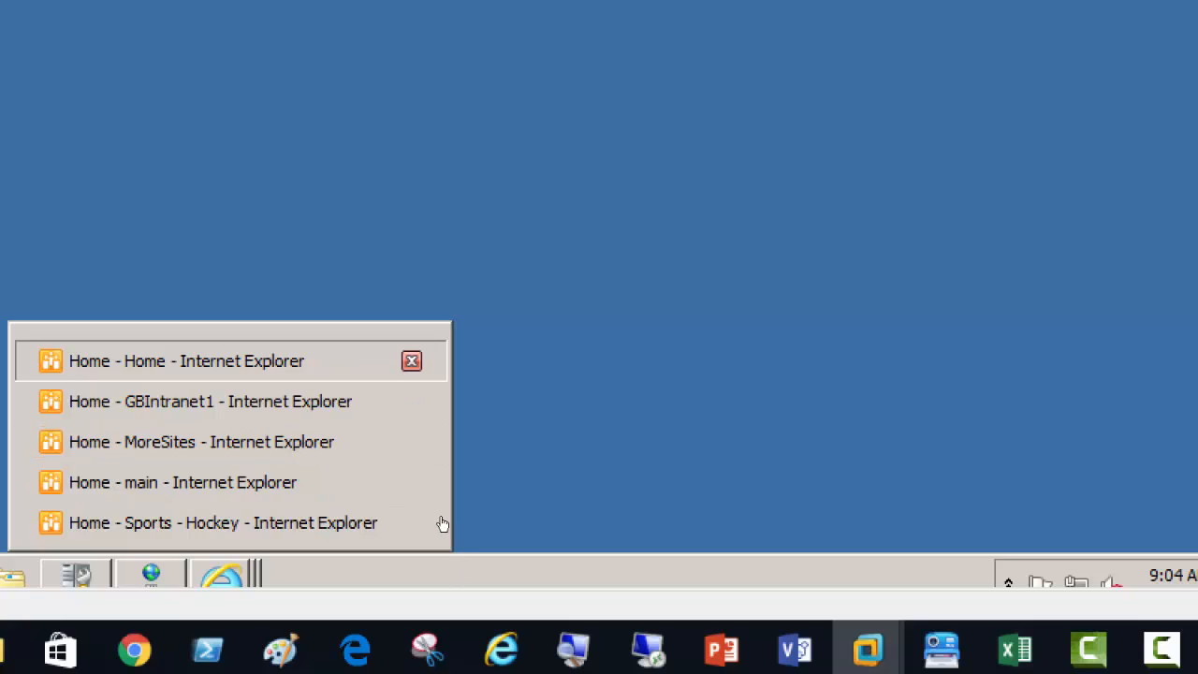
click(234, 360)
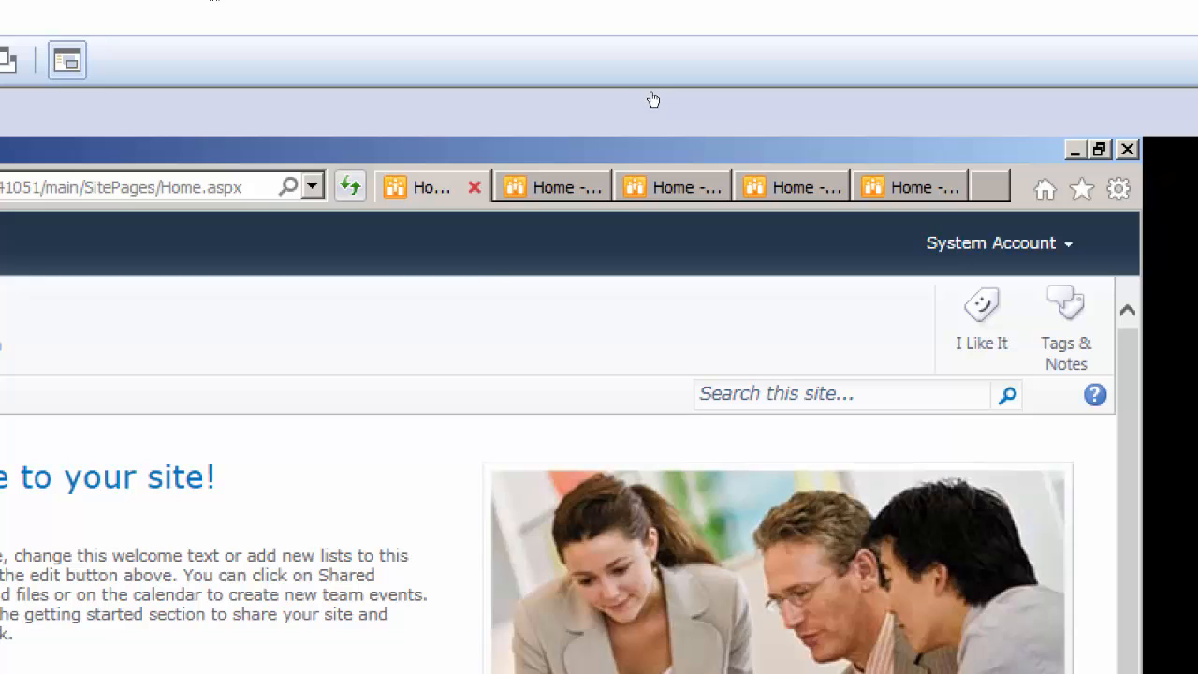
click(475, 187)
click(474, 187)
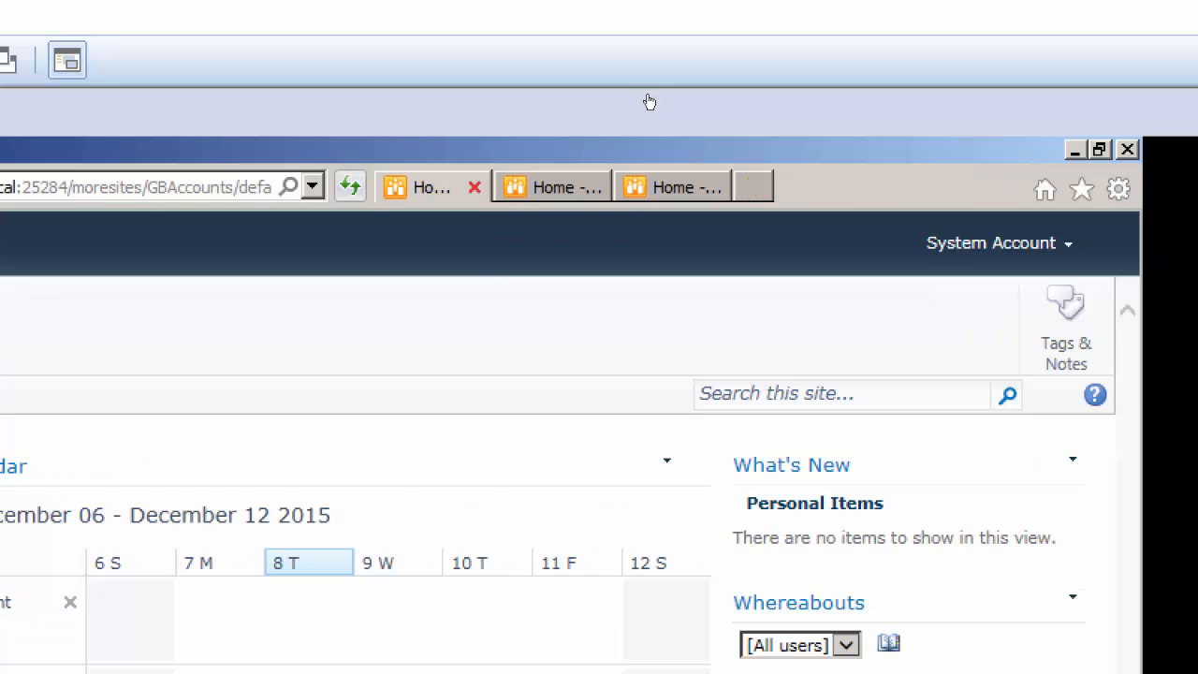
click(475, 187)
click(475, 188)
click(475, 188)
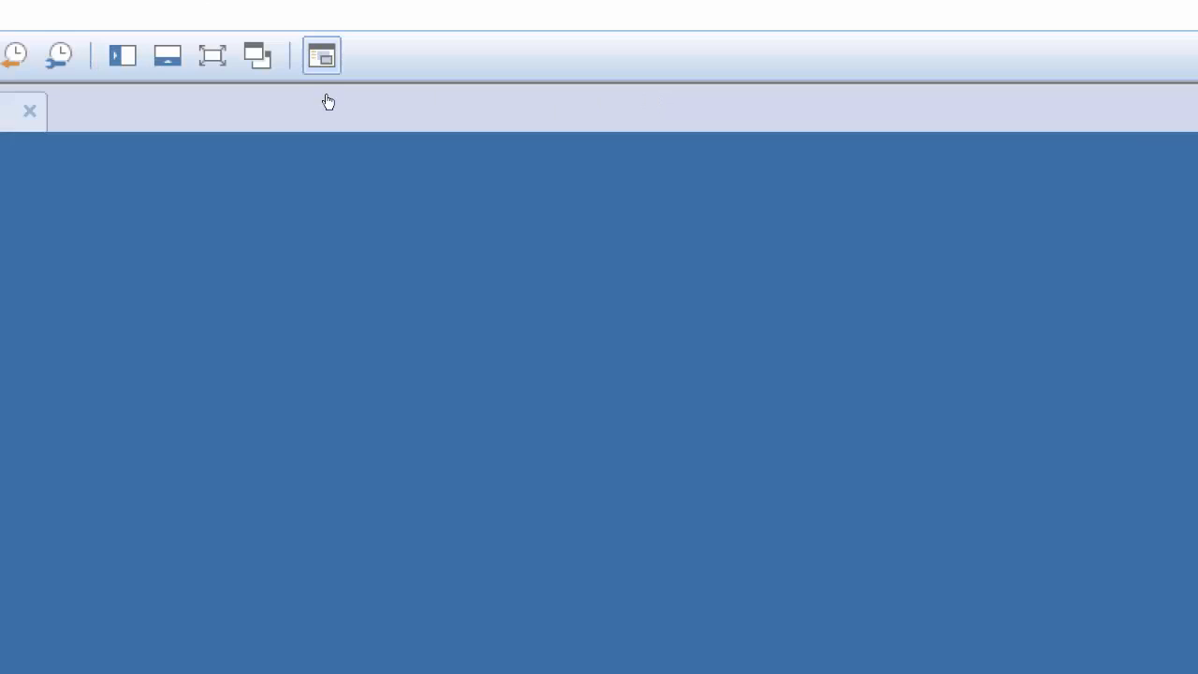
click(49, 590)
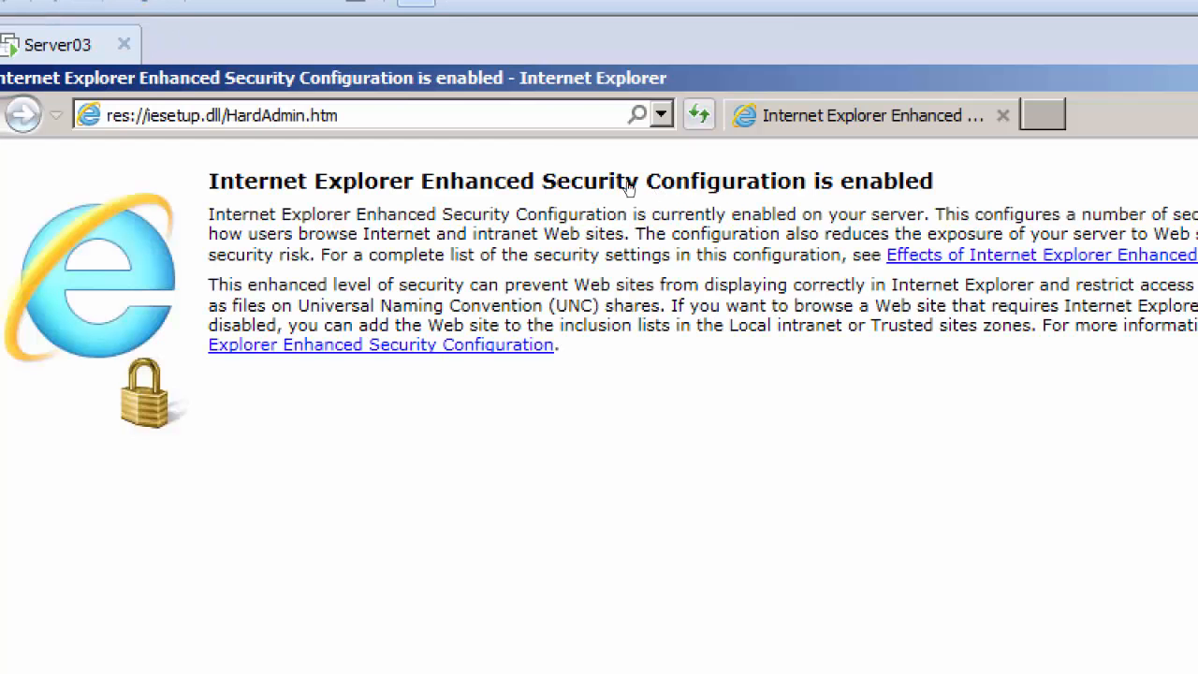
click(423, 94)
right_click(368, 98)
key(Down)
key(Down)
key(Down)
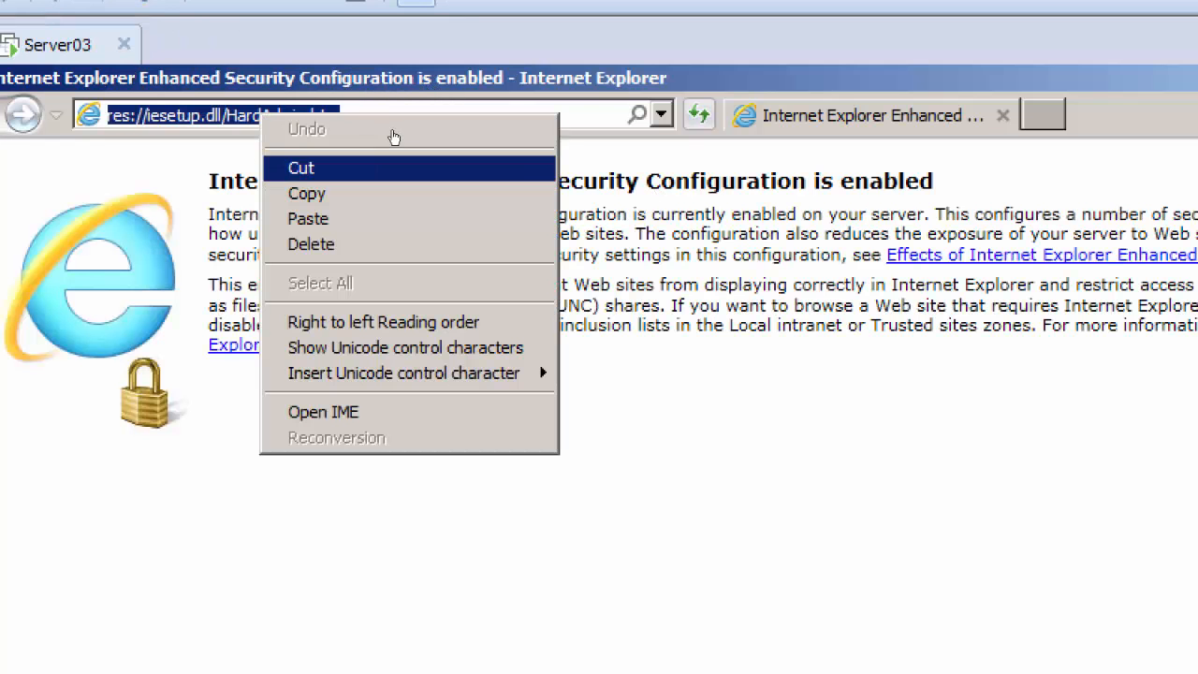
key(Return)
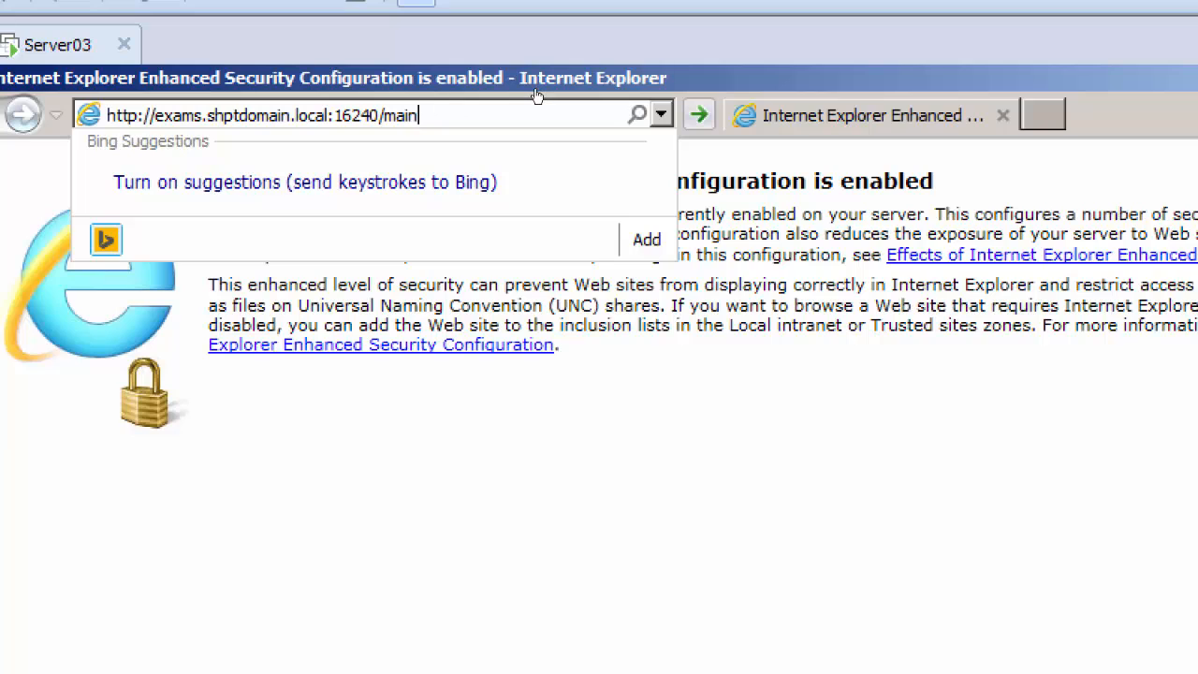
key(Return)
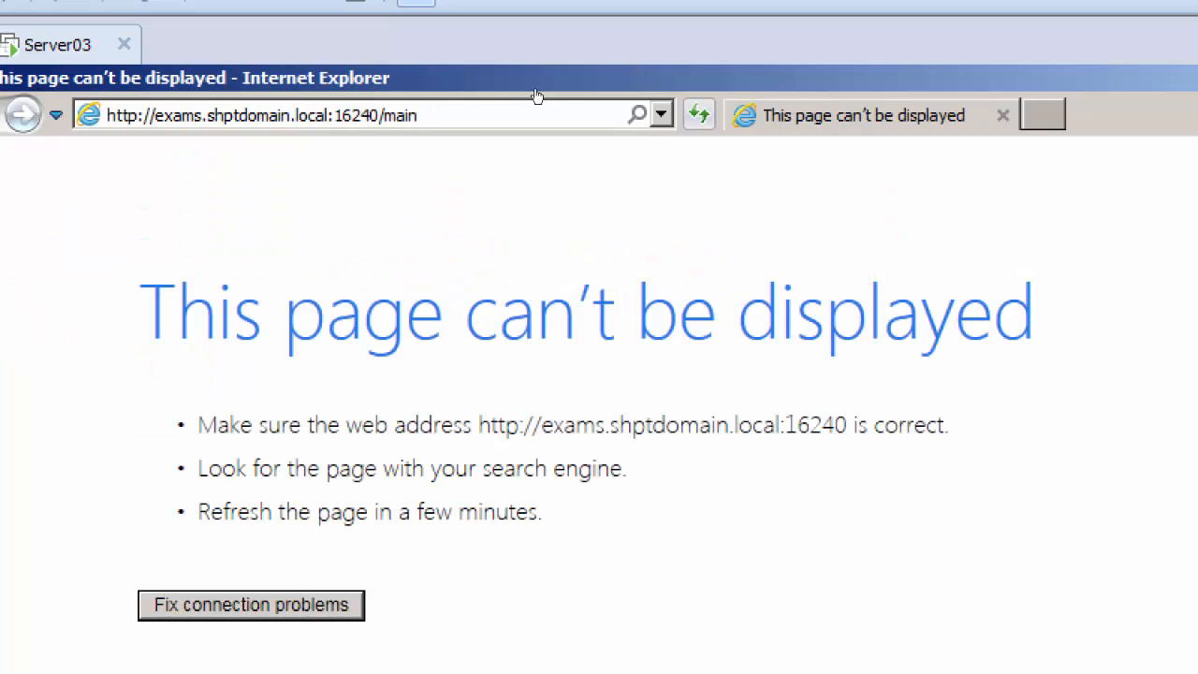
click(459, 101)
key(ctrl+c)
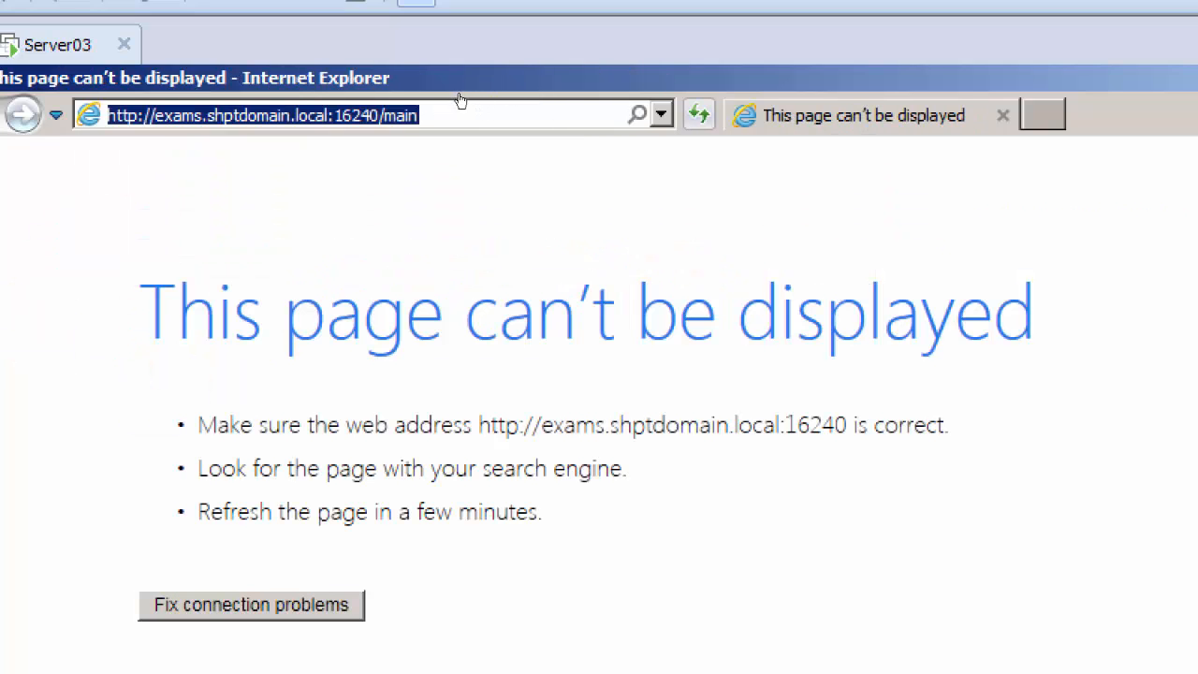
click(456, 100)
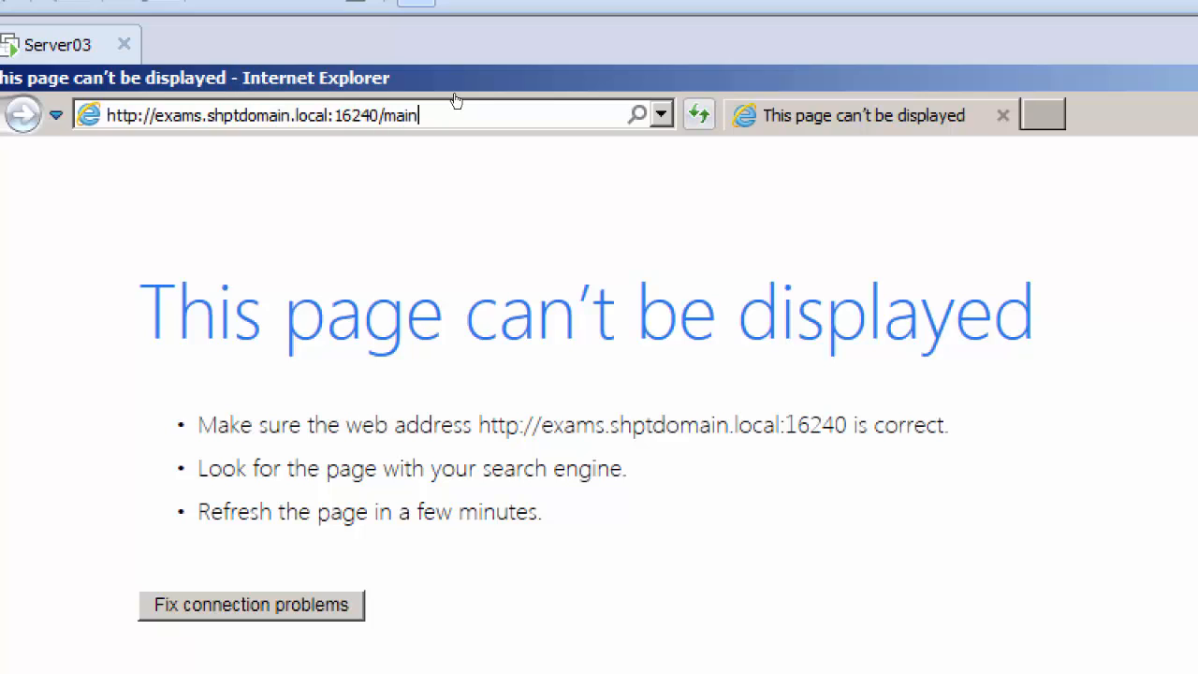
text(/)
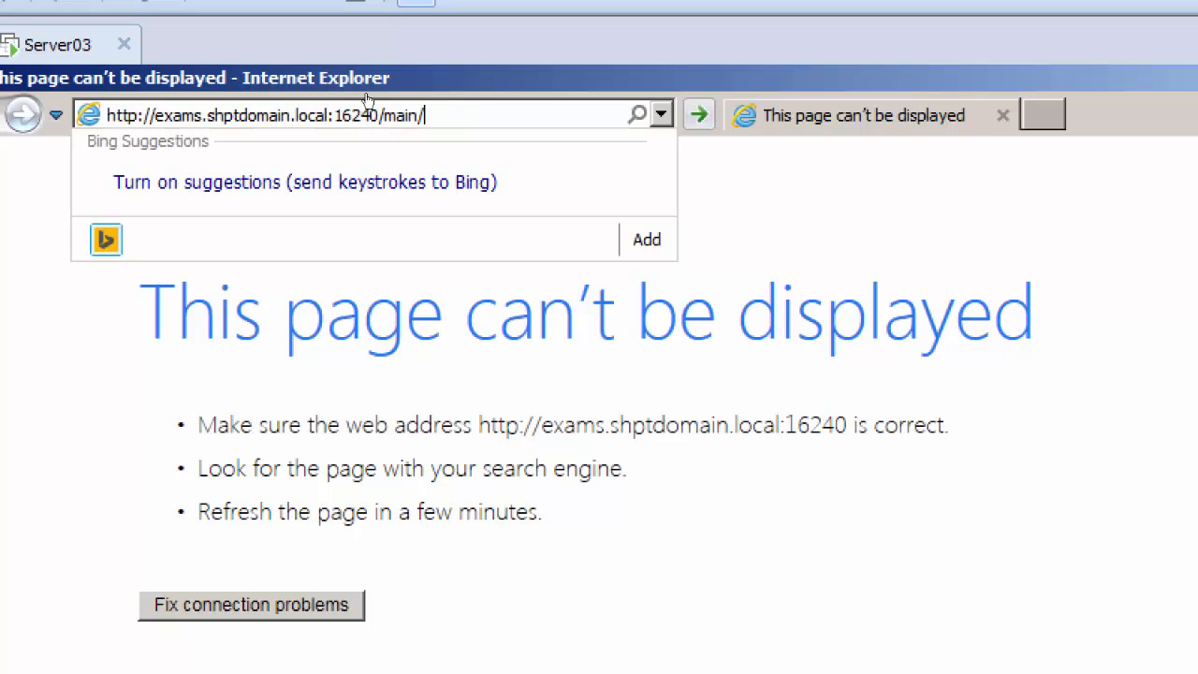
text(home)
key(Return)
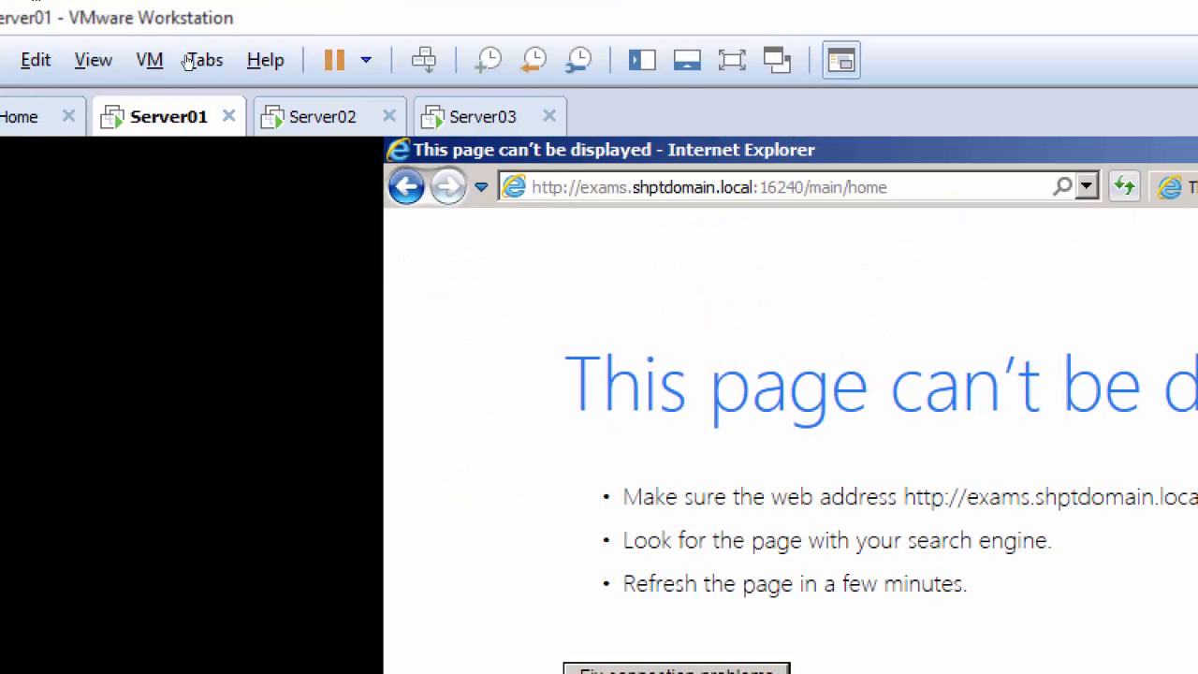
Switch to the browser on Server02 and close every page except Home - Sports - Hockey
key(ctrl+Tab)
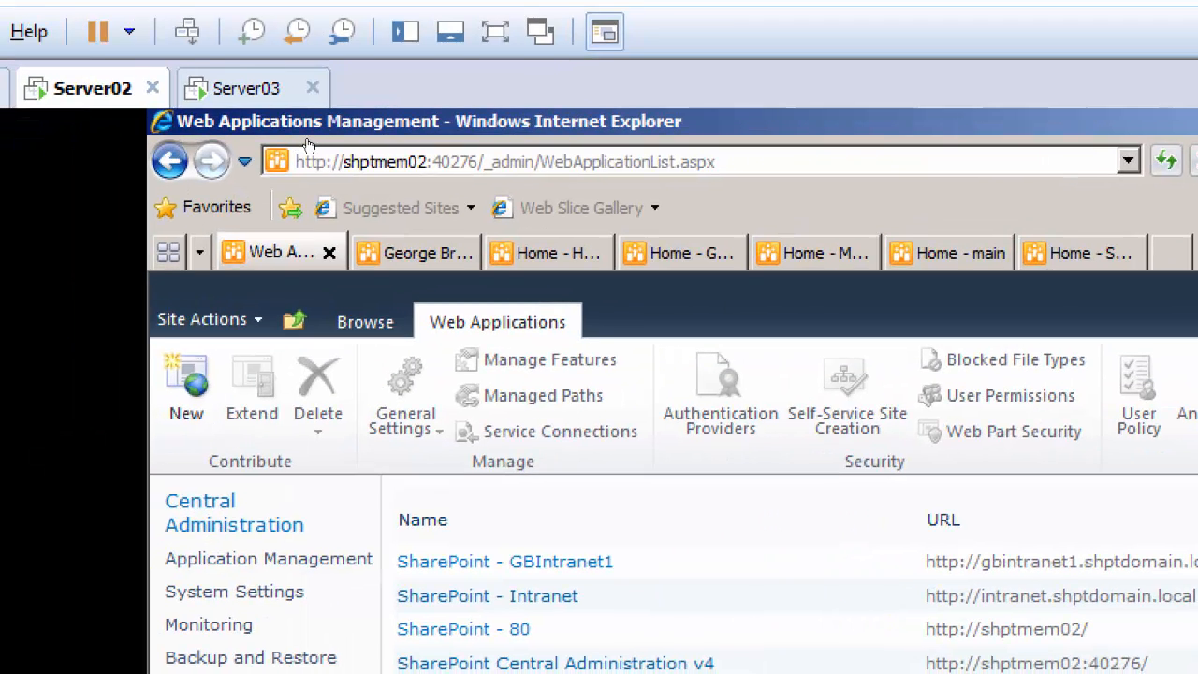
key(ctrl+w)
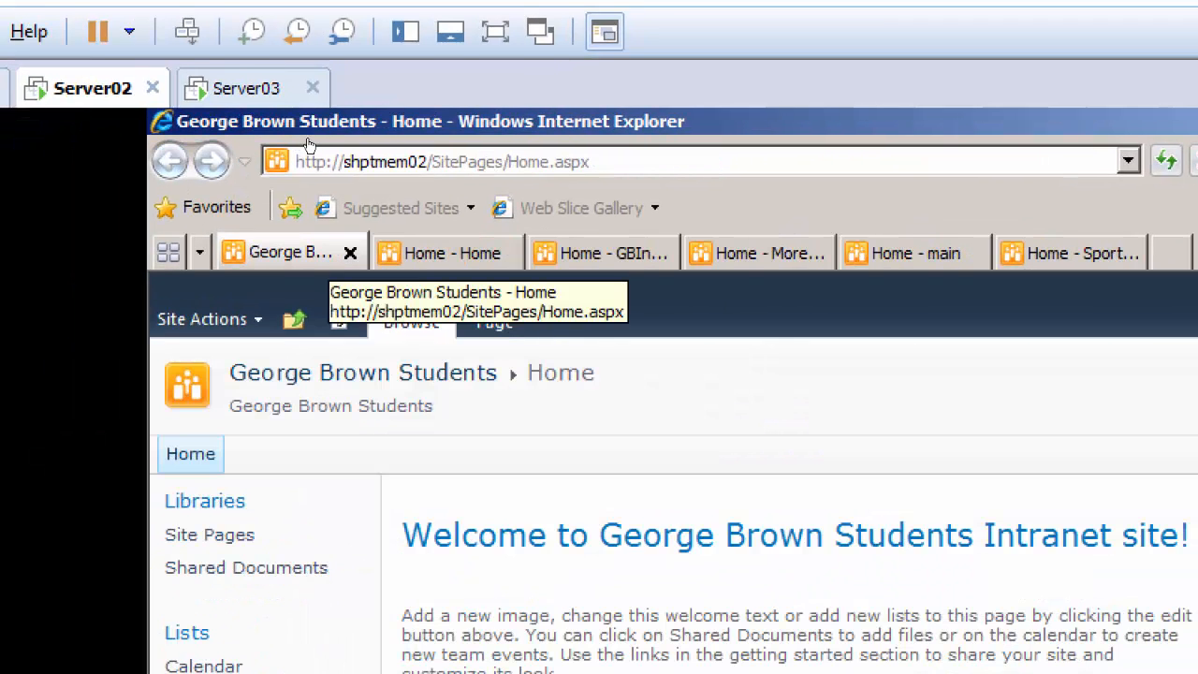
key(ctrl+w)
key(ctrl+w)
key(ctrl+w)
key(ctrl+w)
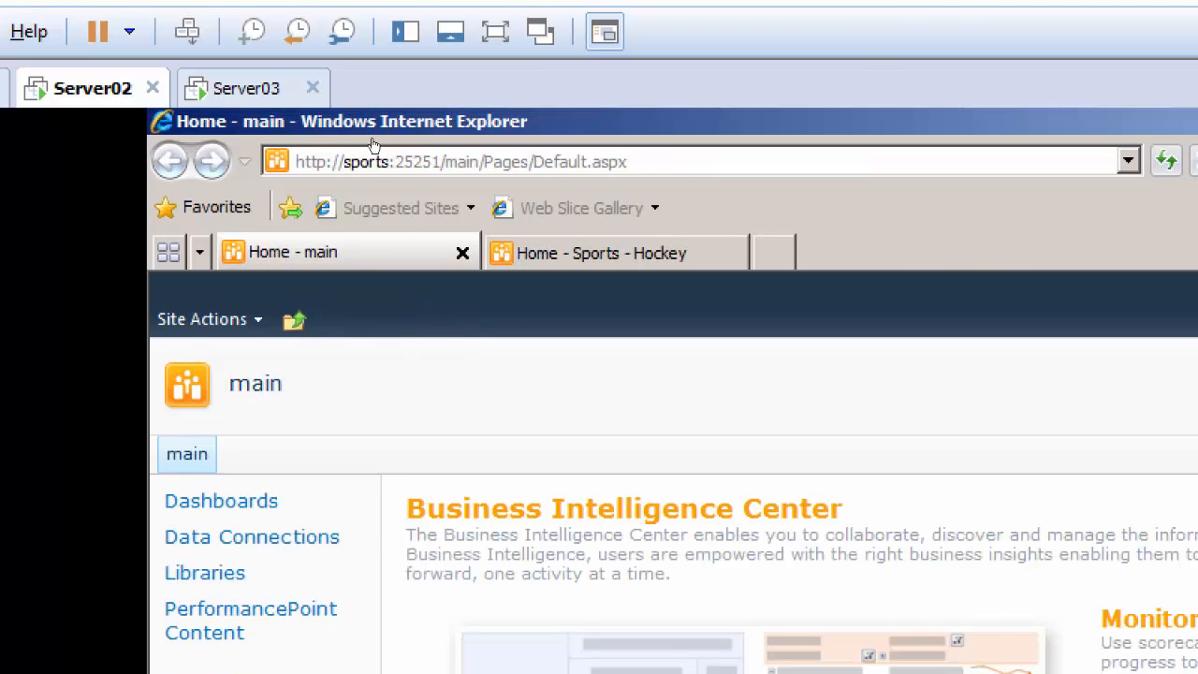
key(ctrl+w)
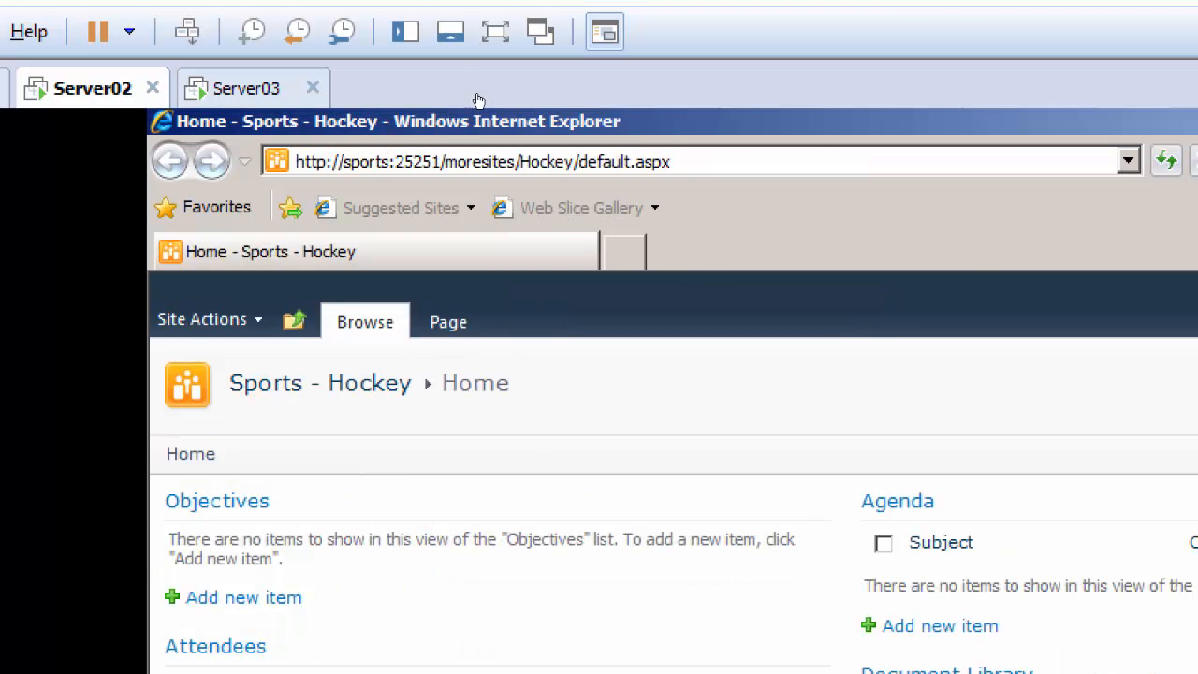
key(alt+d)
key(ctrl+v)
key(Return)
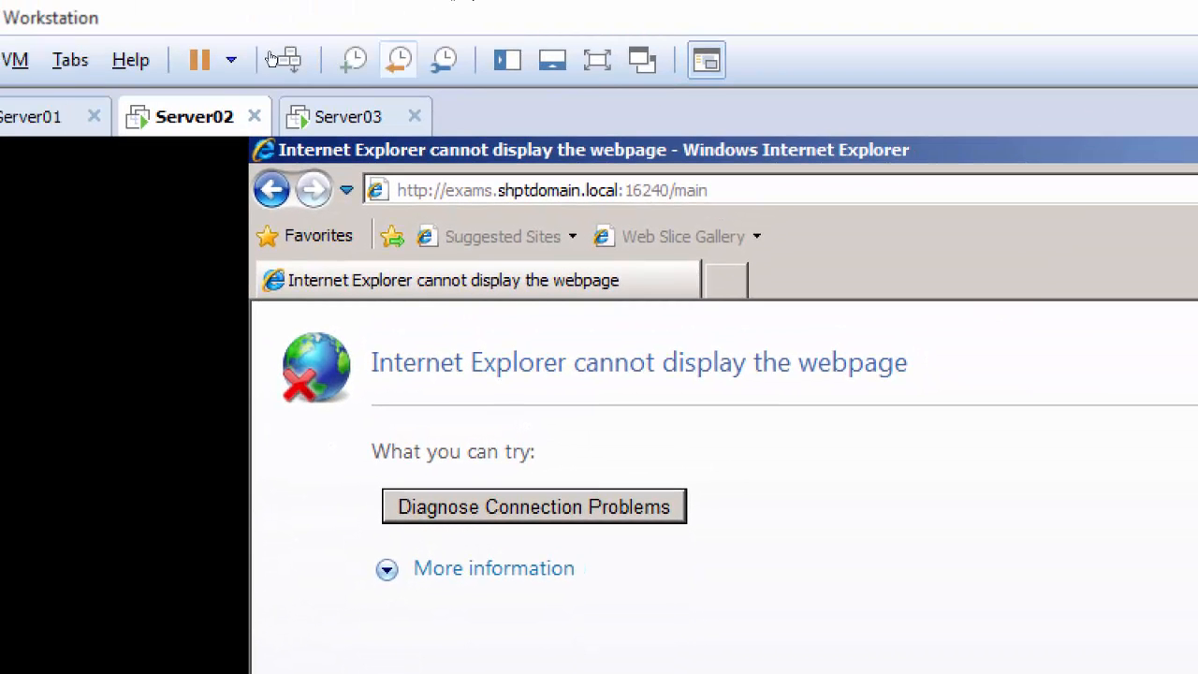
Switch to Server03 and close both open Internet Information Services (IIS) Manager windows
click(348, 116)
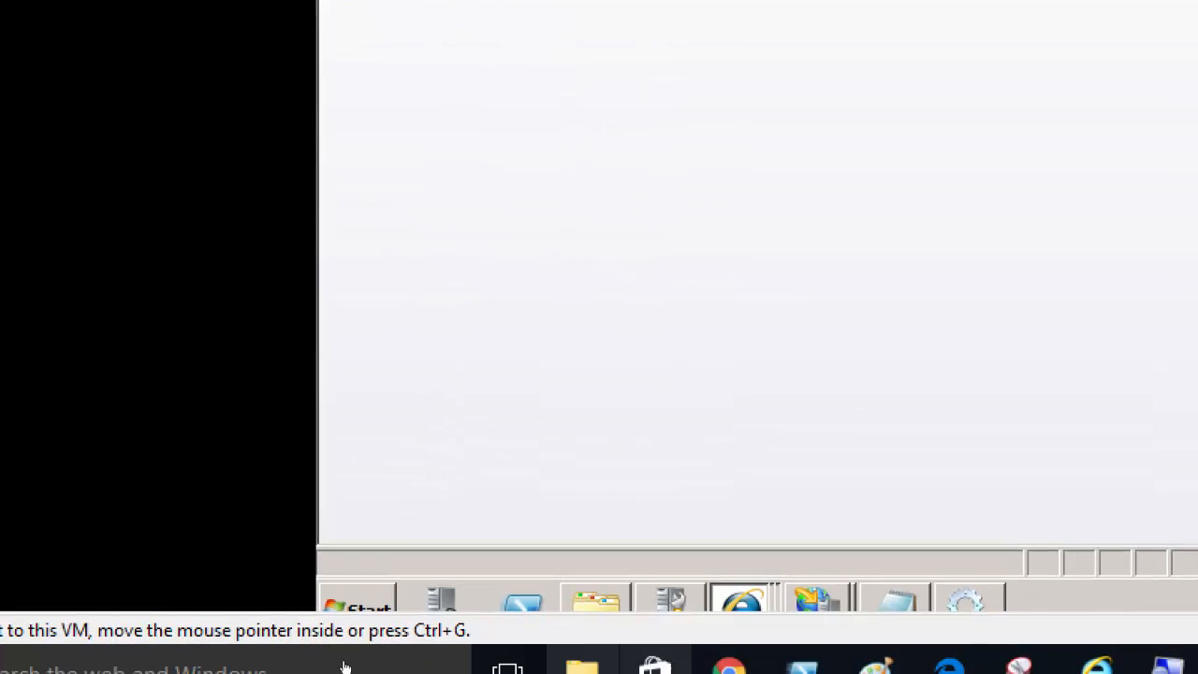
mouse_move(833, 591)
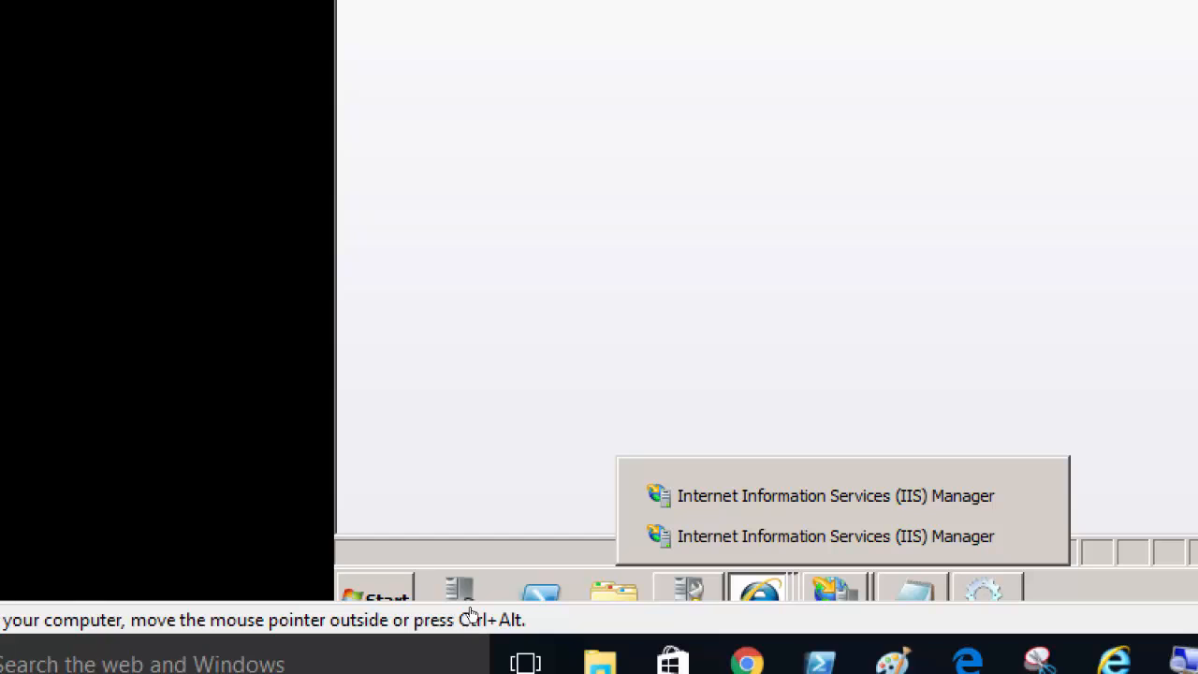
click(834, 535)
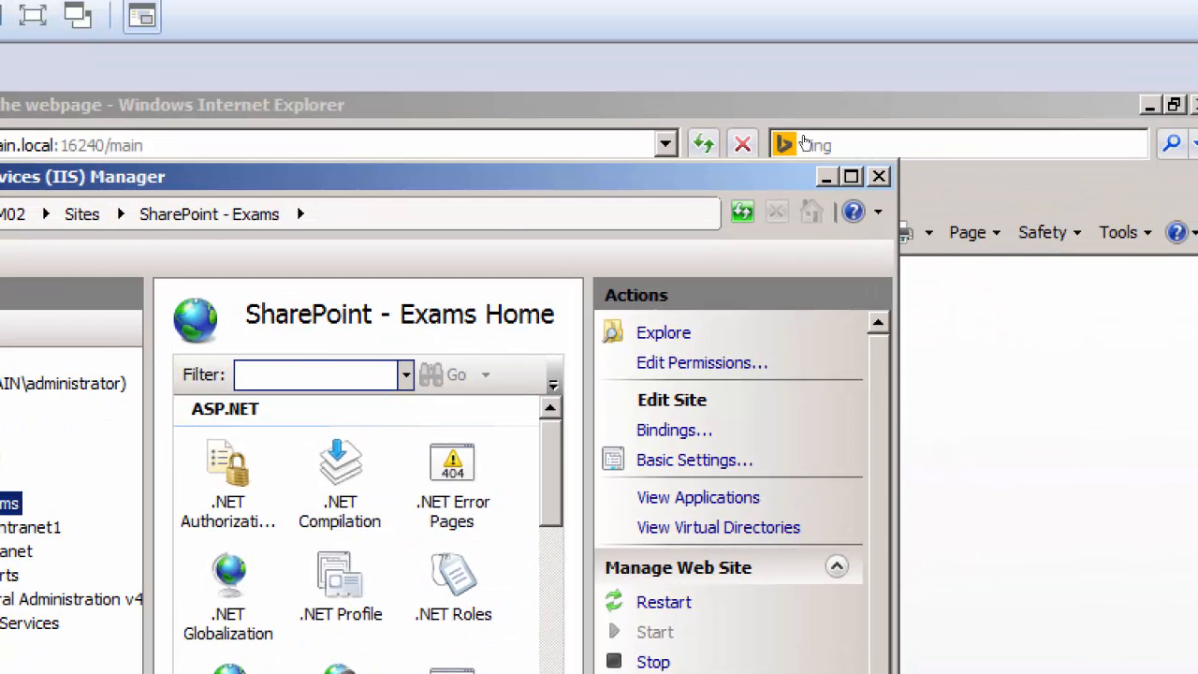
click(805, 121)
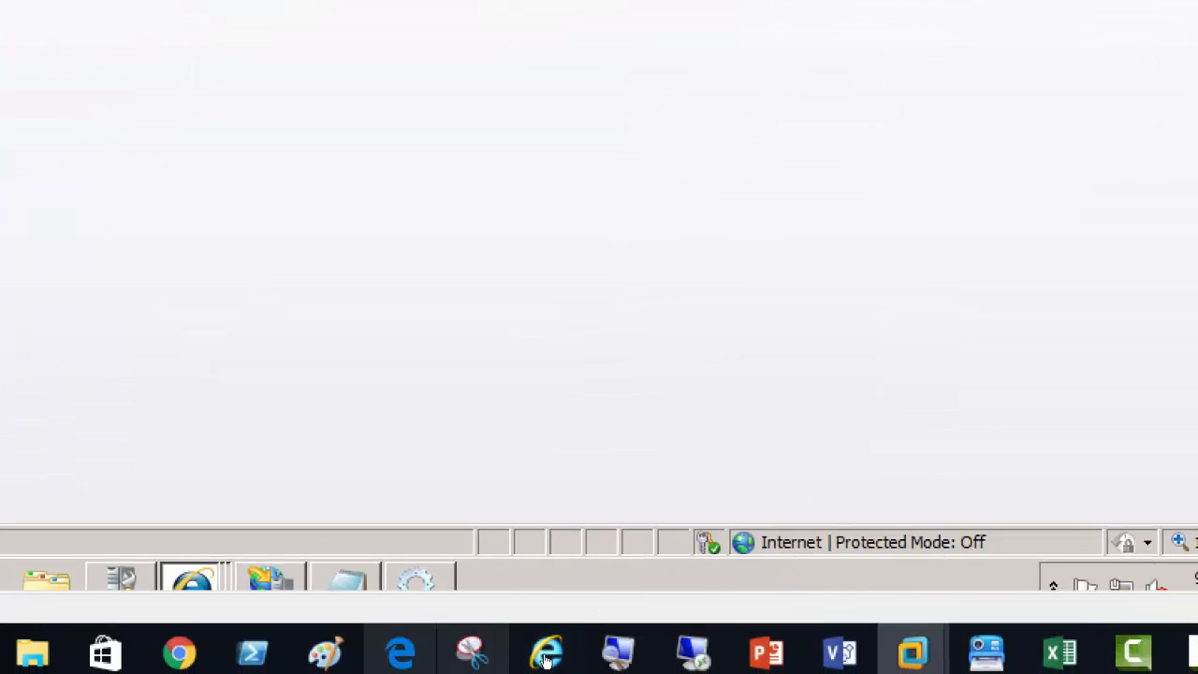
click(271, 579)
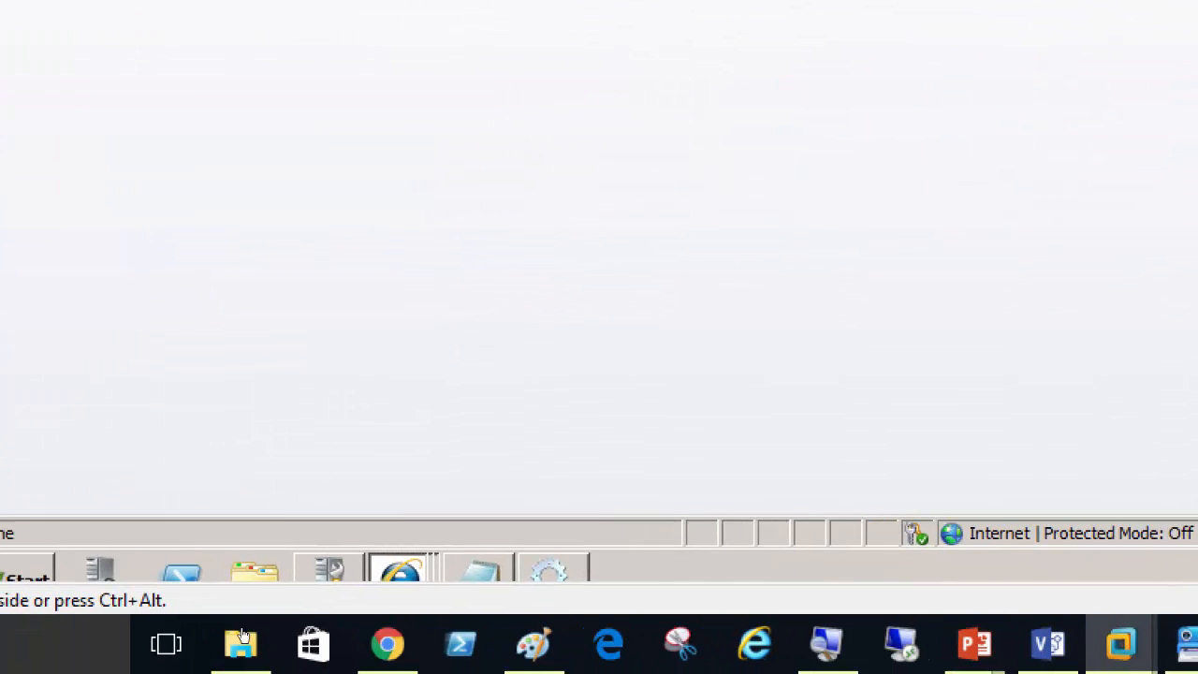
Relaunch IIS Manager, expand the Sites folder under SHPTMEM02 and select the SharePoint - Exams site
click(21, 572)
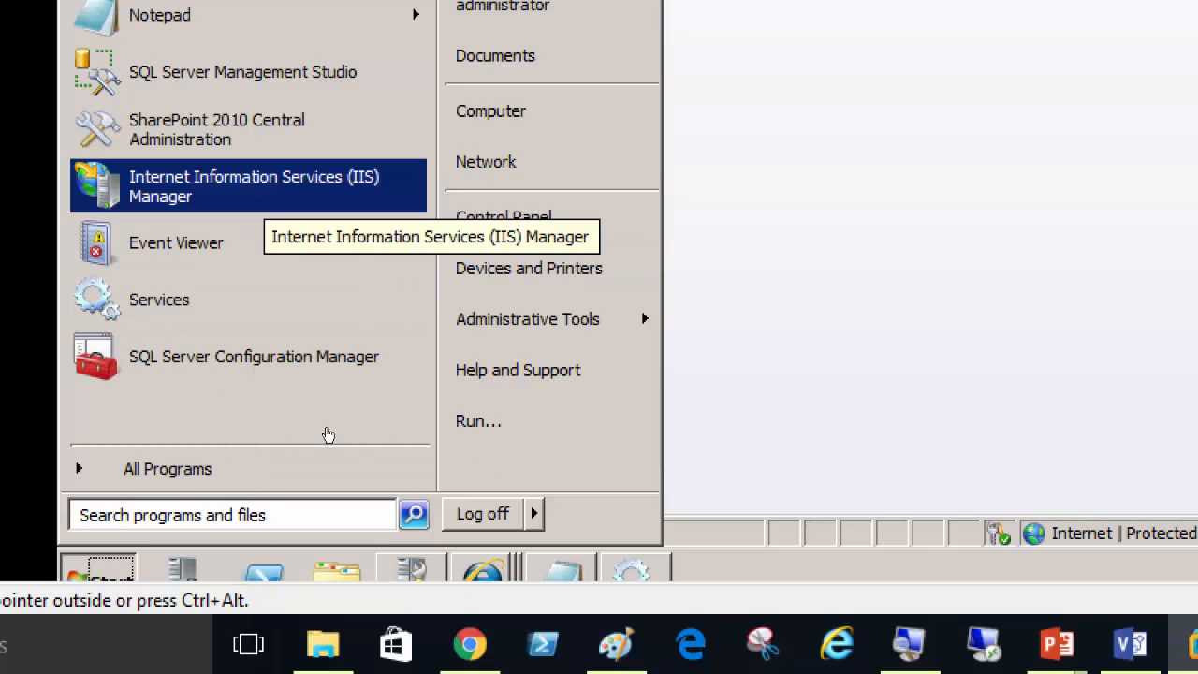
key(Return)
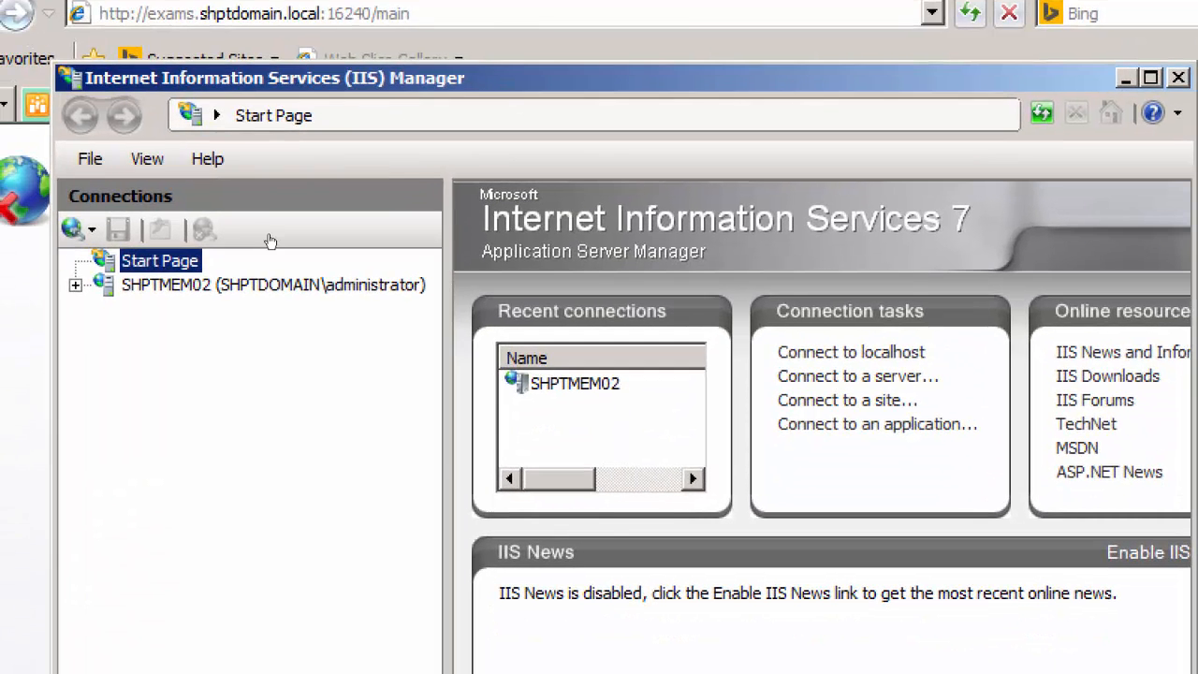
key(Down)
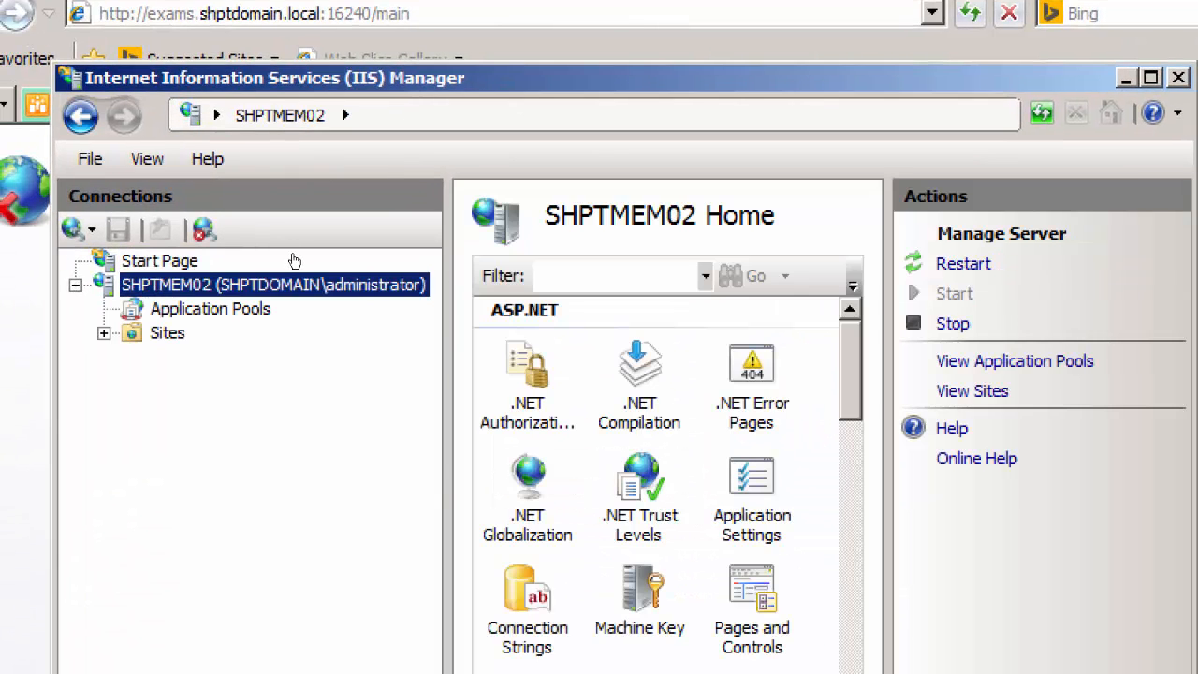
click(104, 334)
click(208, 405)
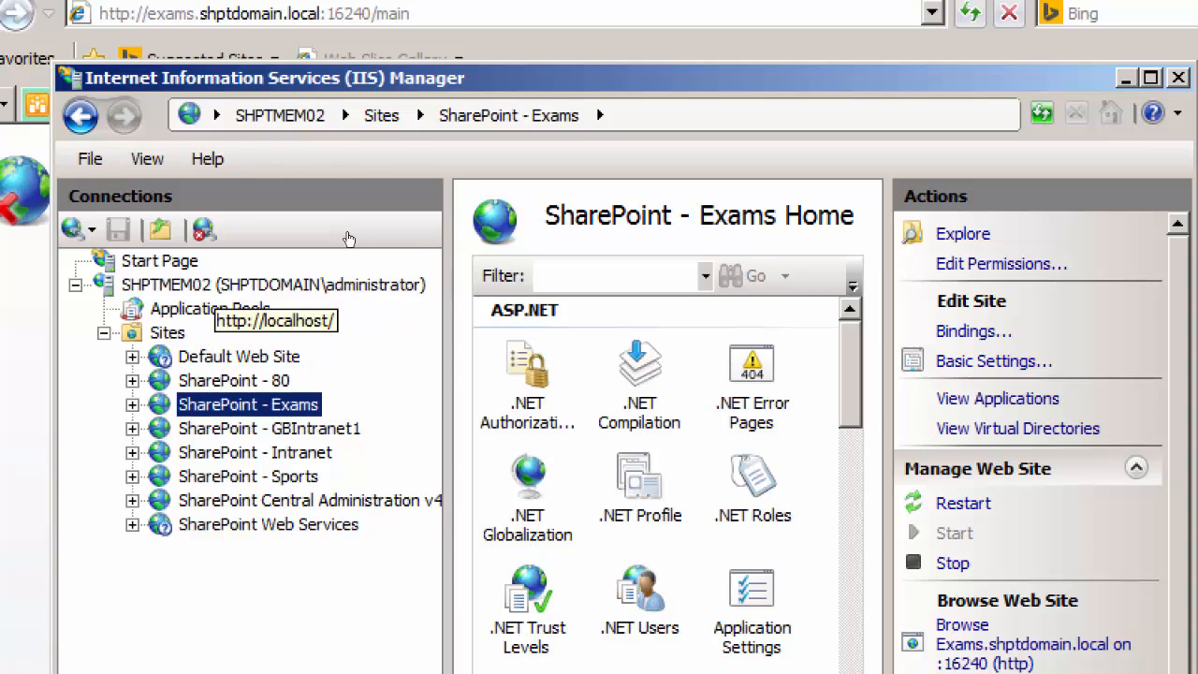
Select the SHPTMEM02 server node and look over its available management commands, leaving them unused
click(348, 283)
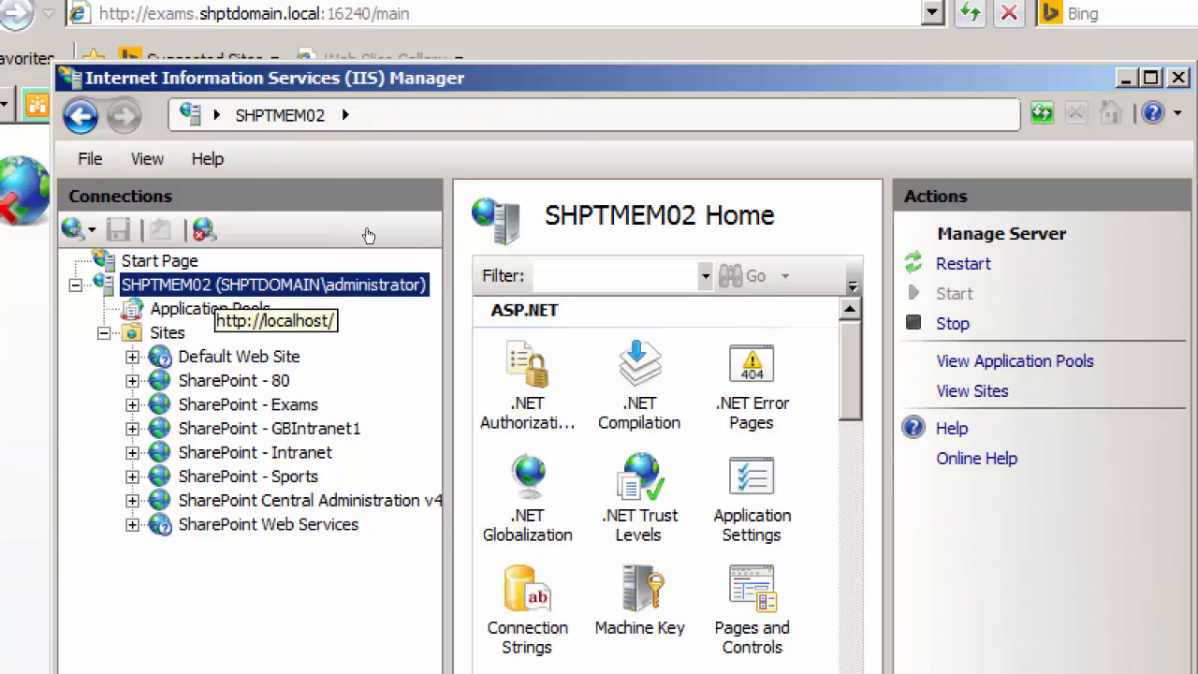
right_click(271, 285)
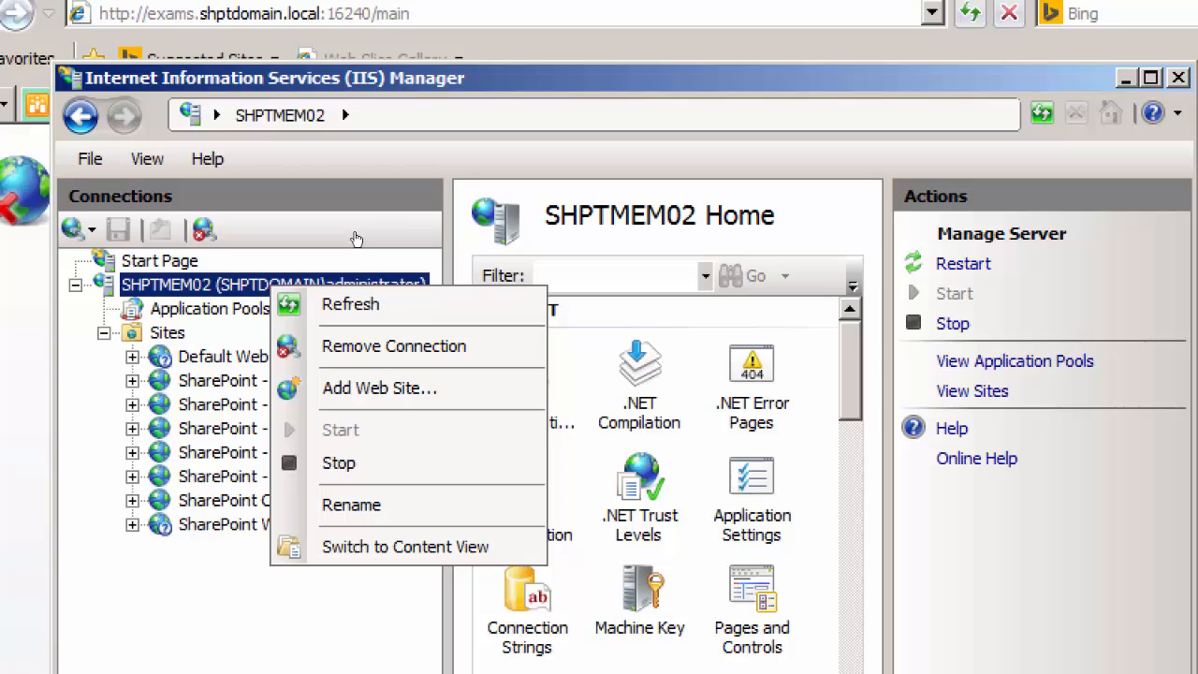
click(355, 239)
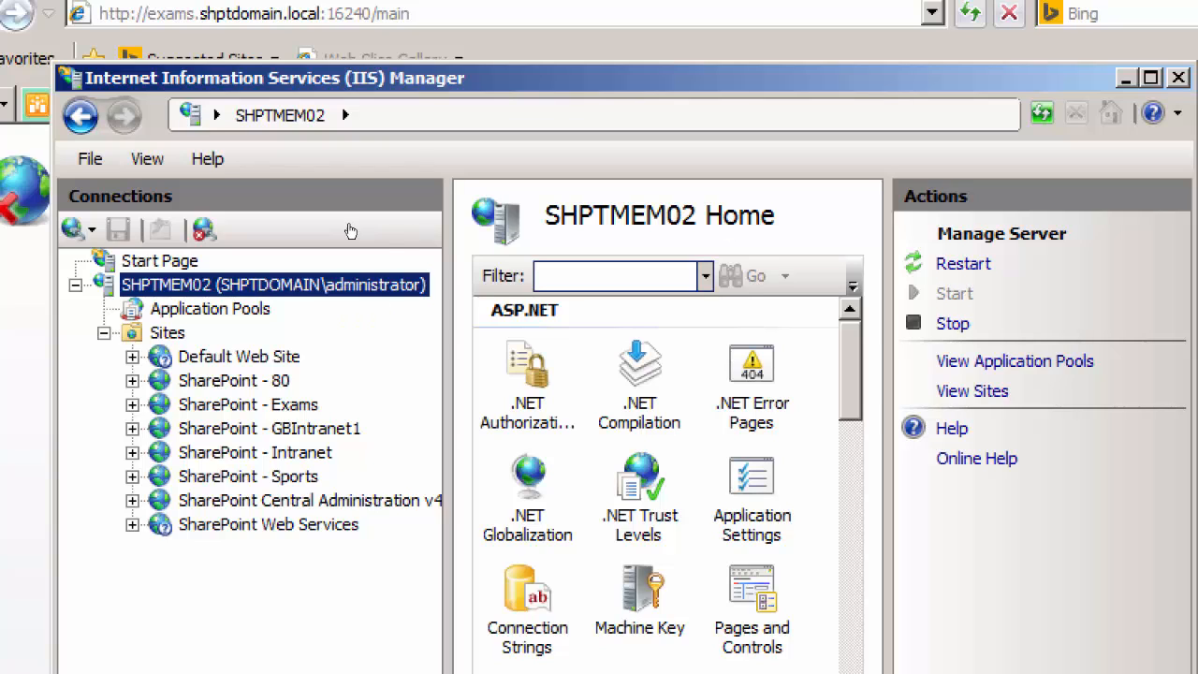
Select the SharePoint - Exams site in IIS Manager and minimize the window
click(723, 228)
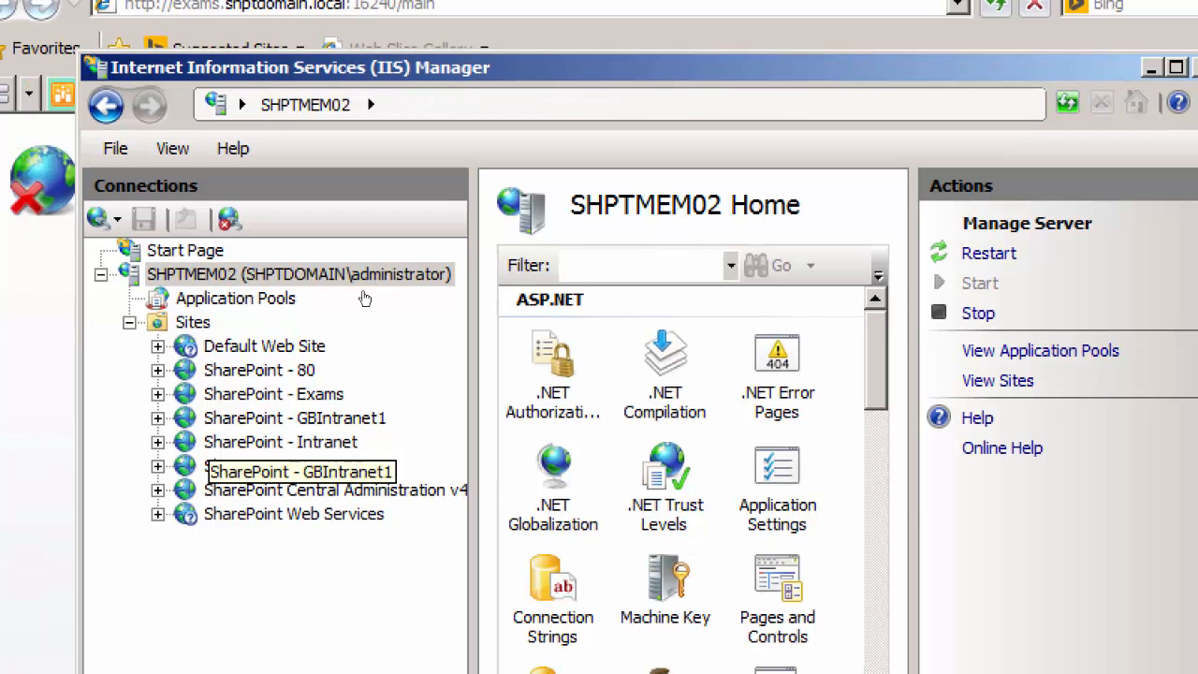
click(292, 394)
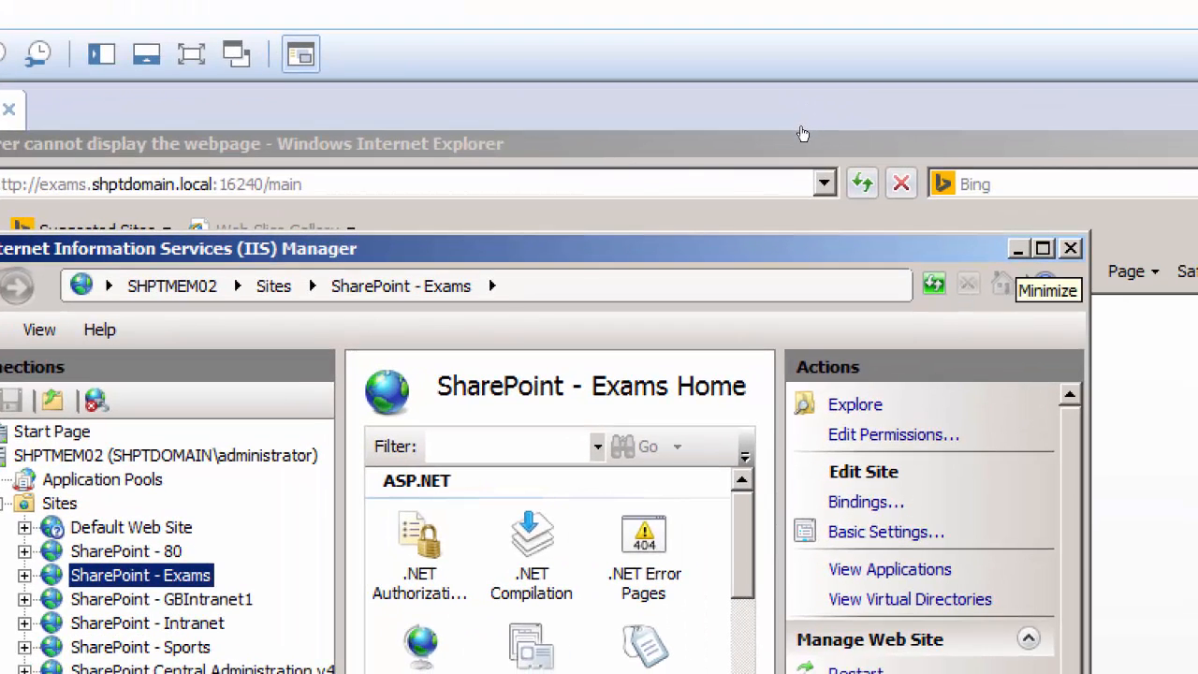
click(803, 135)
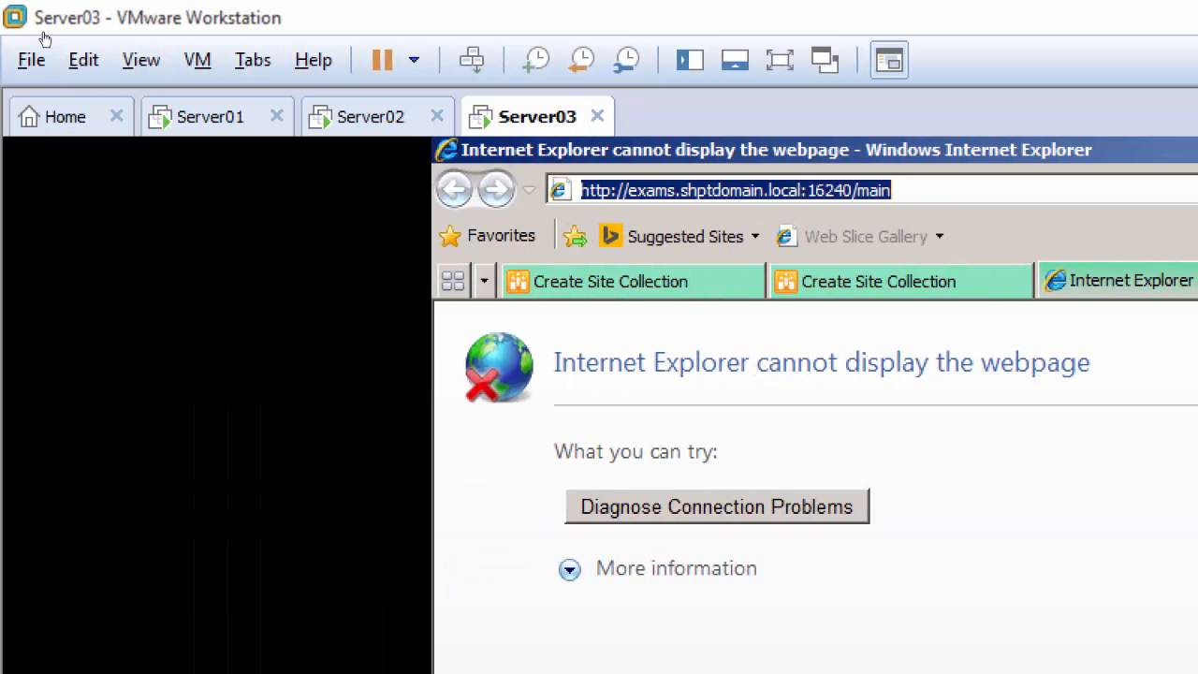
click(258, 118)
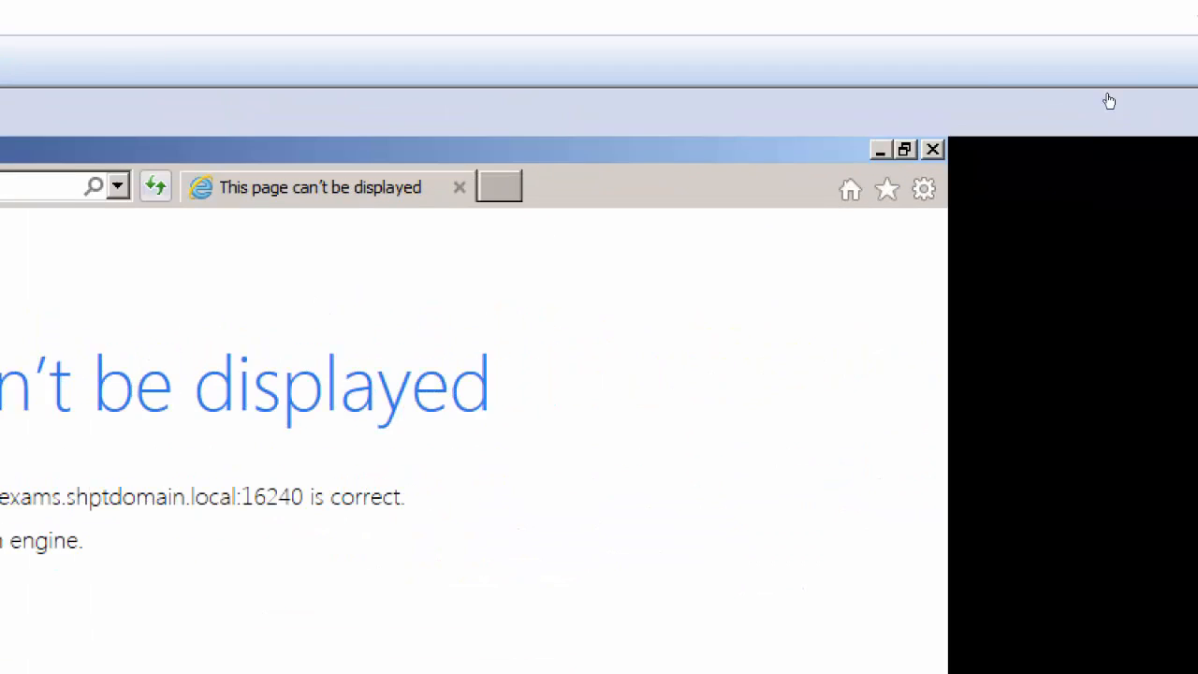
click(932, 150)
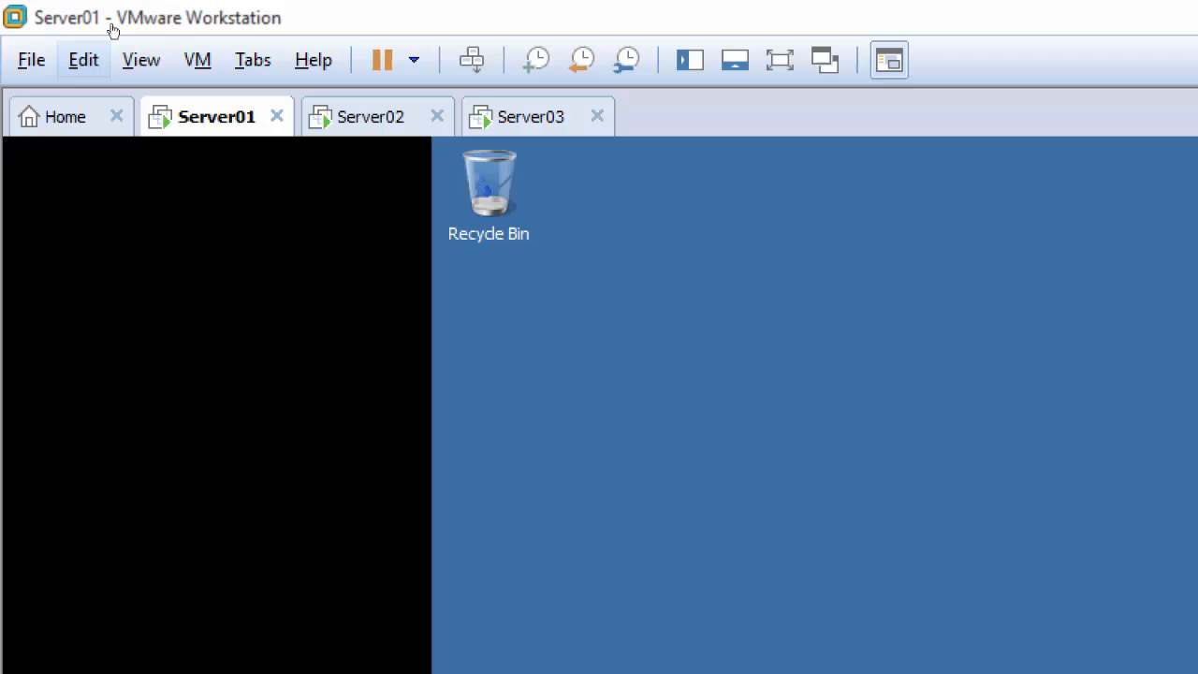
click(370, 117)
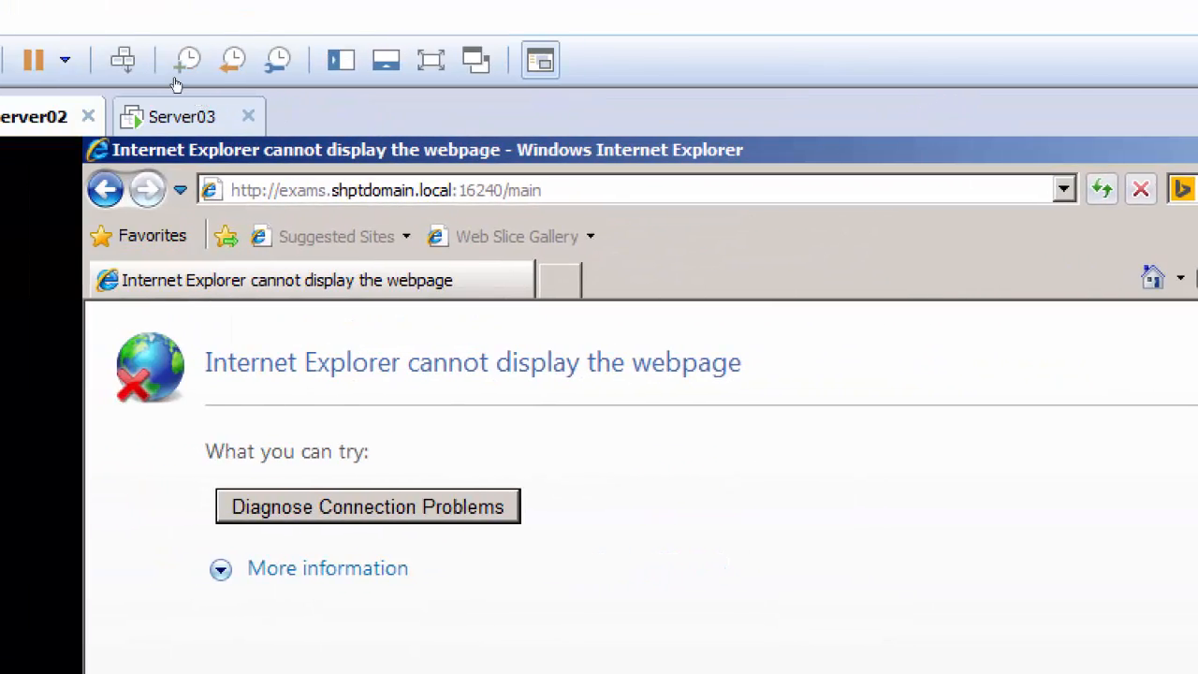
click(795, 190)
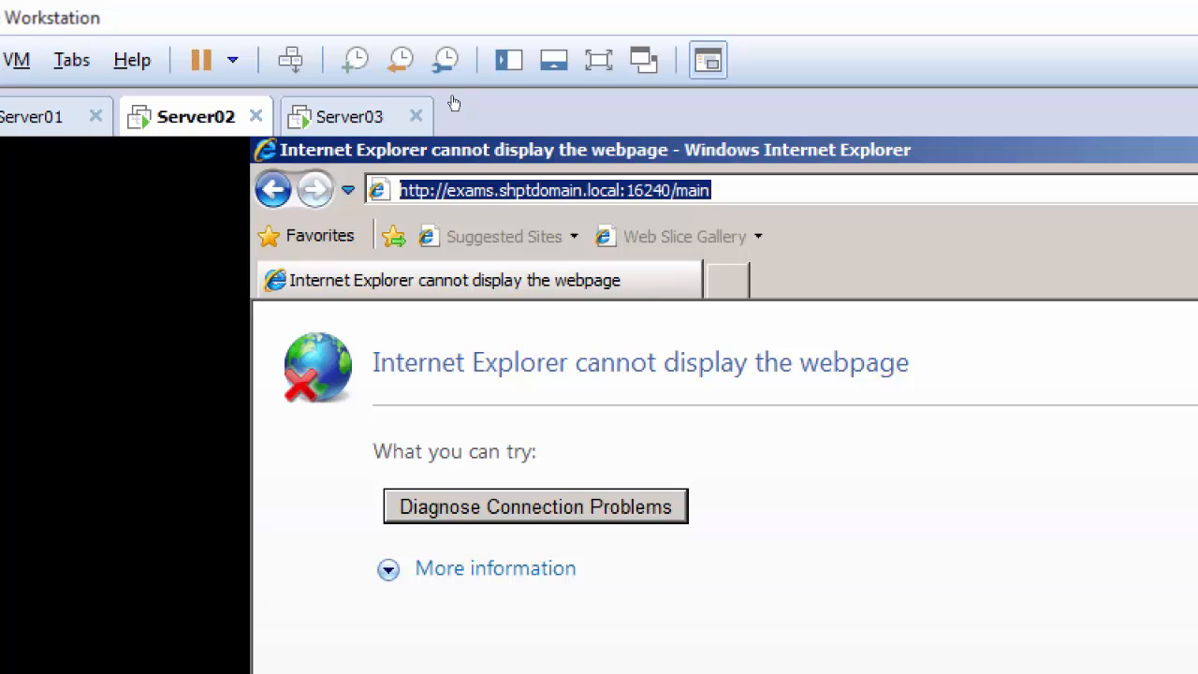
key(End)
key(Return)
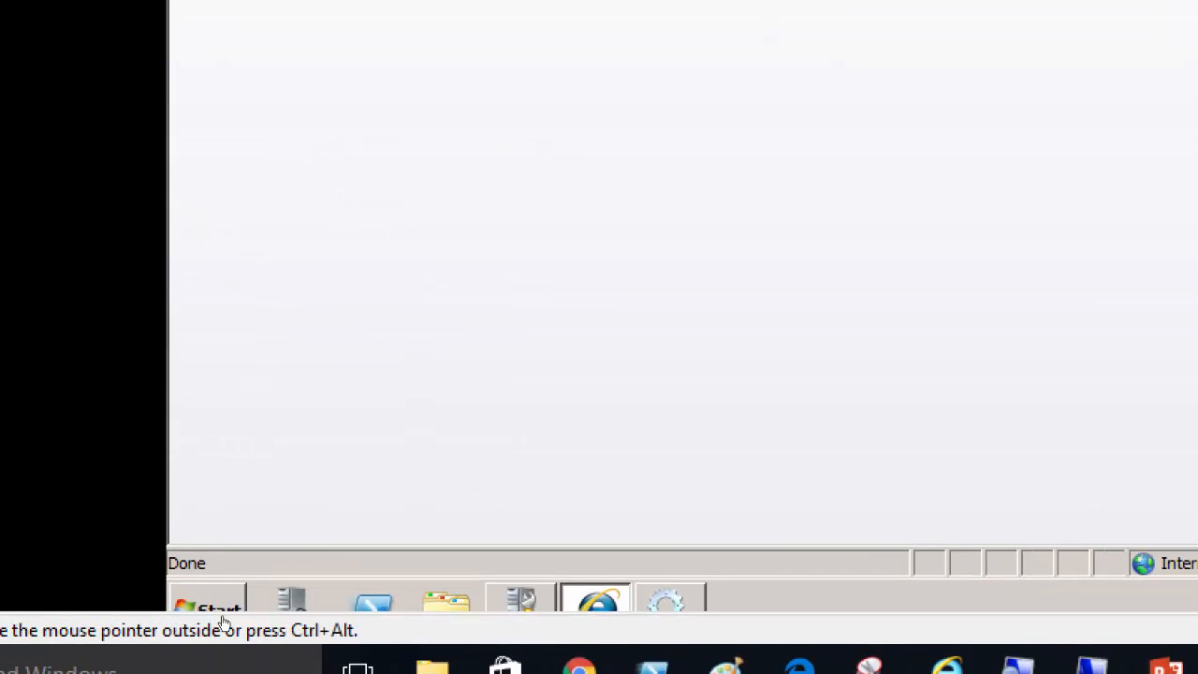
Return to Server03 and close the second Create Site Collection page and the failed Exams page, keeping the first Create Site Collection page
click(58, 576)
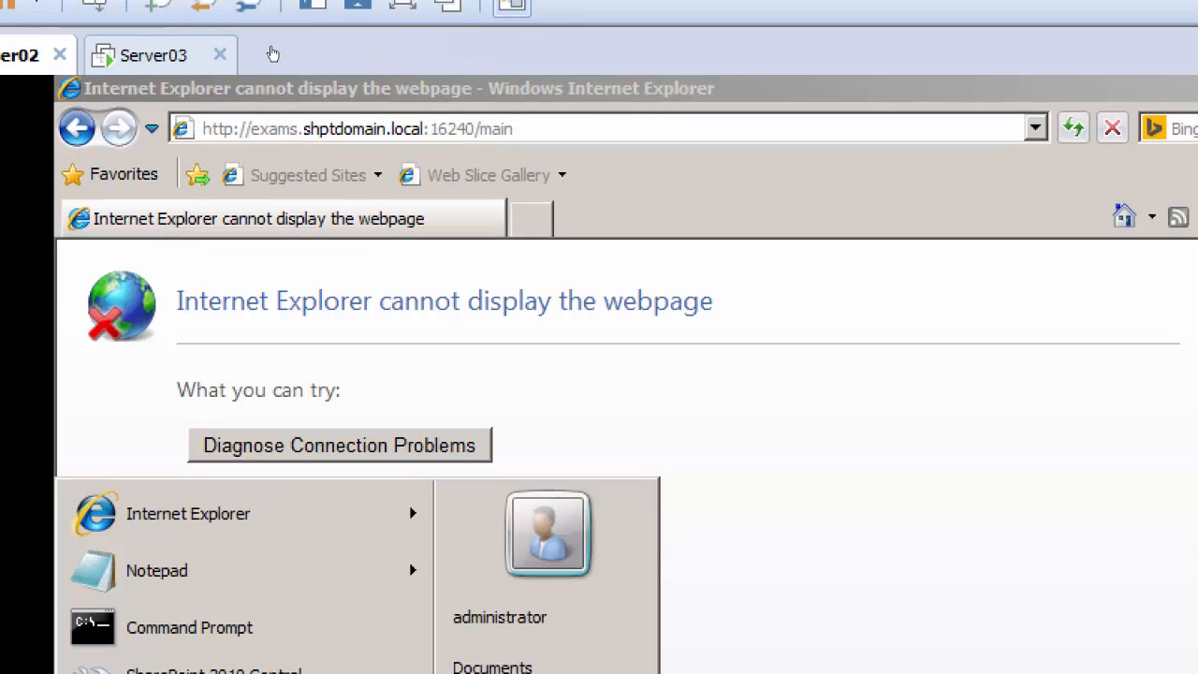
click(258, 63)
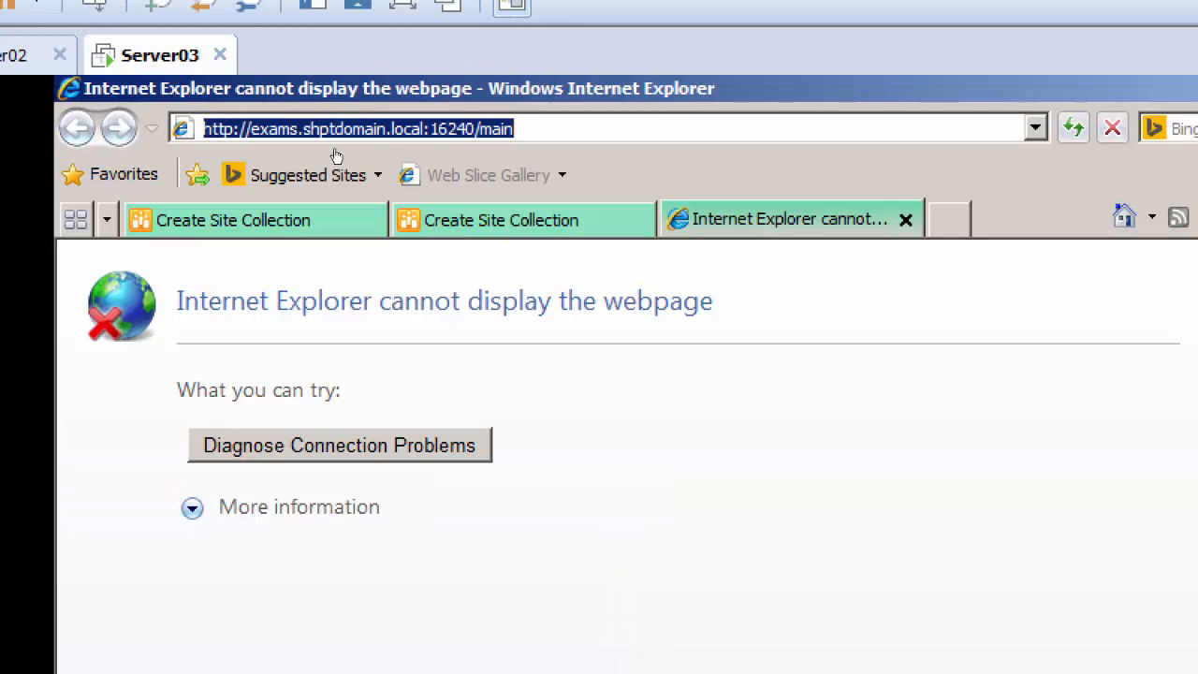
click(291, 219)
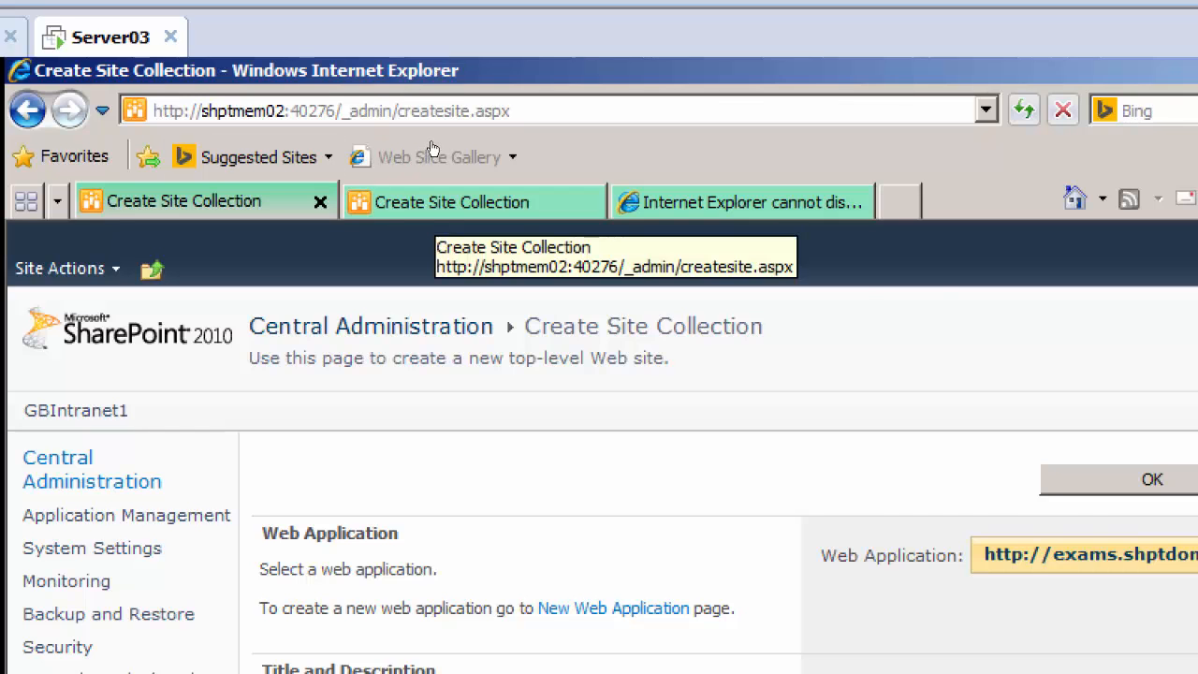
click(444, 198)
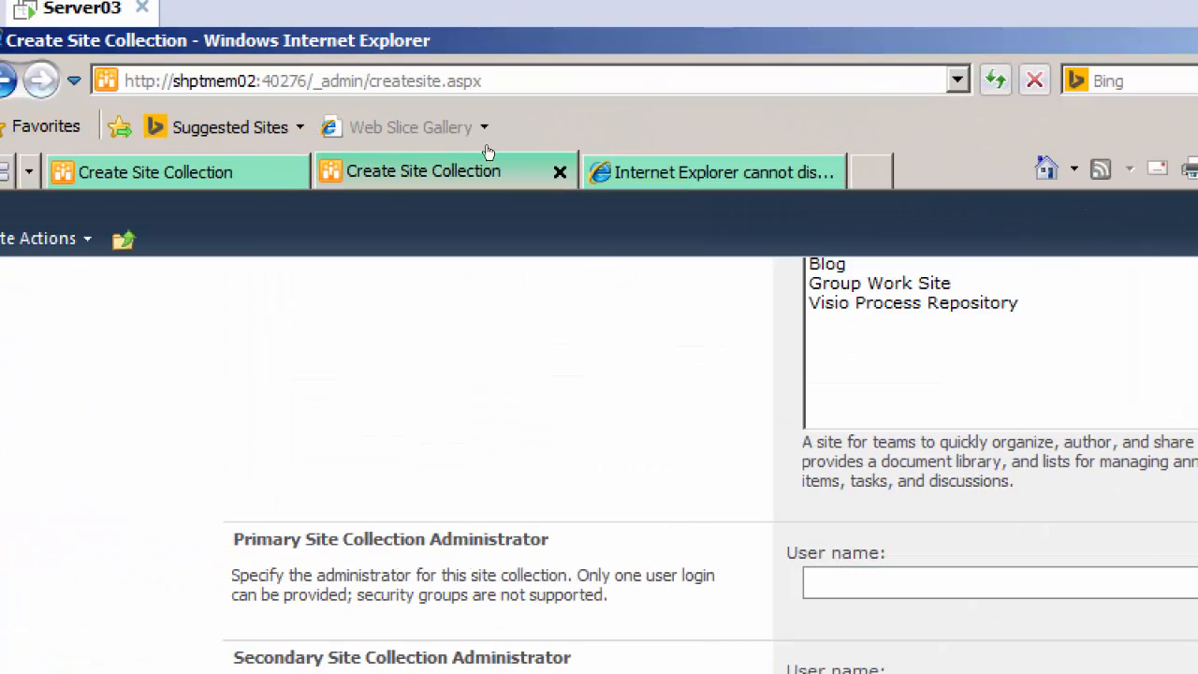
key(ctrl+w)
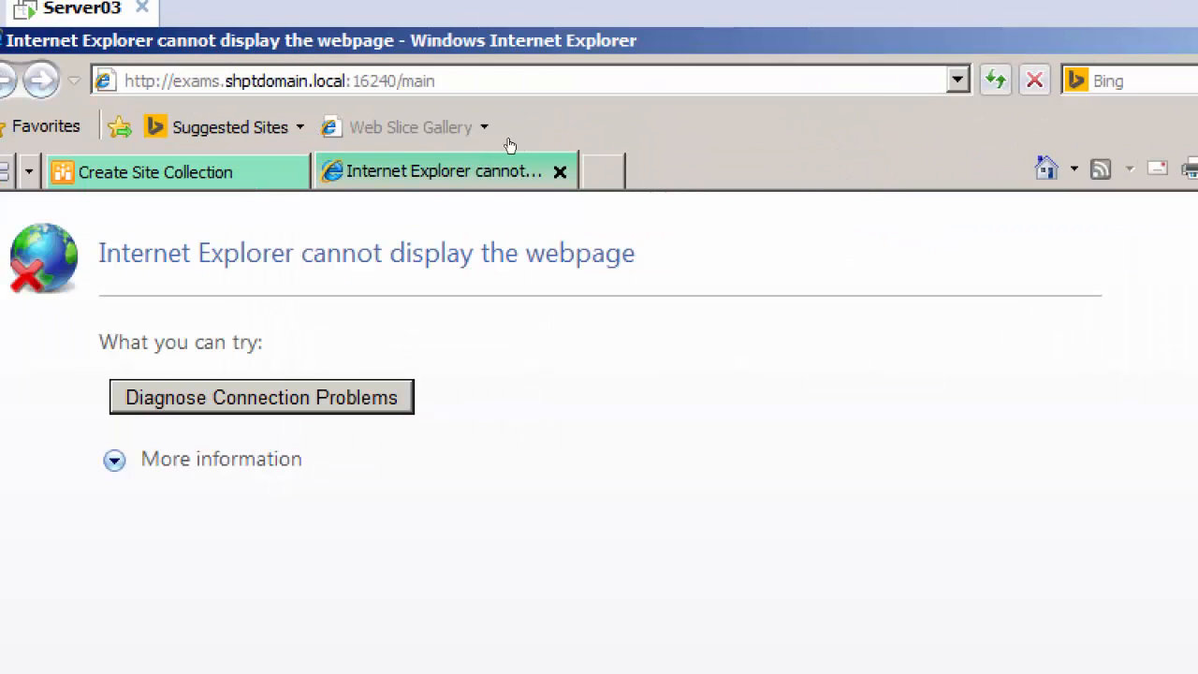
key(ctrl+w)
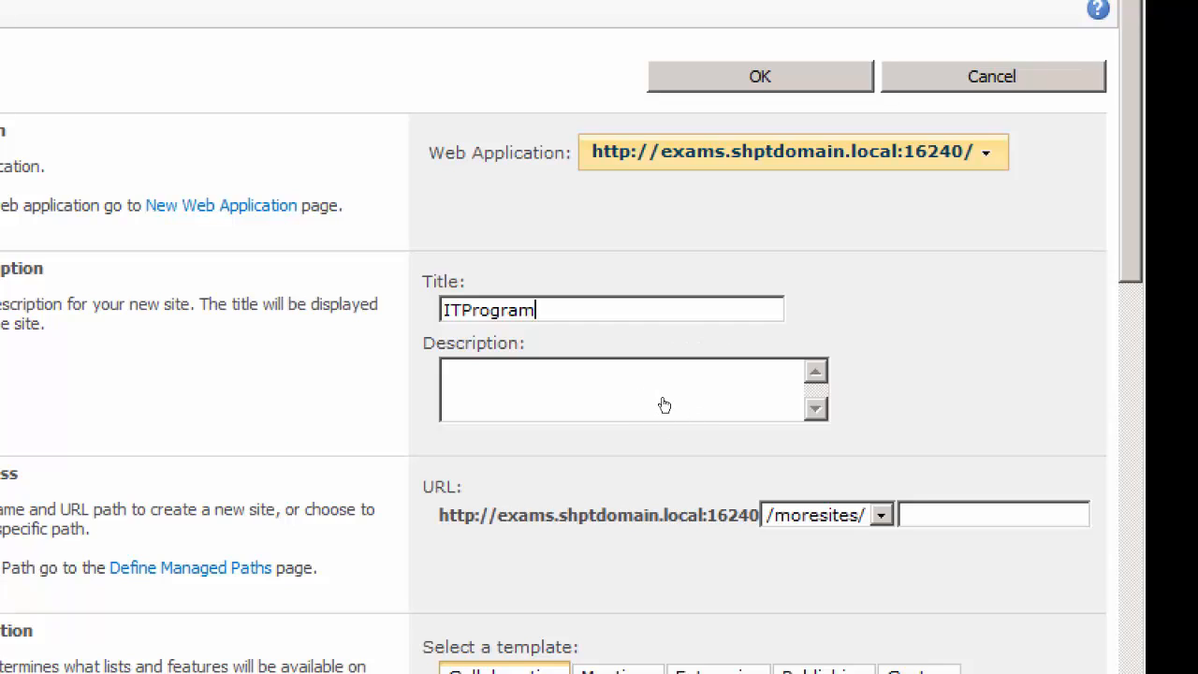
Title the new site collection ITProgram and describe it as "All docs related to IT"
drag(545, 310, 442, 310)
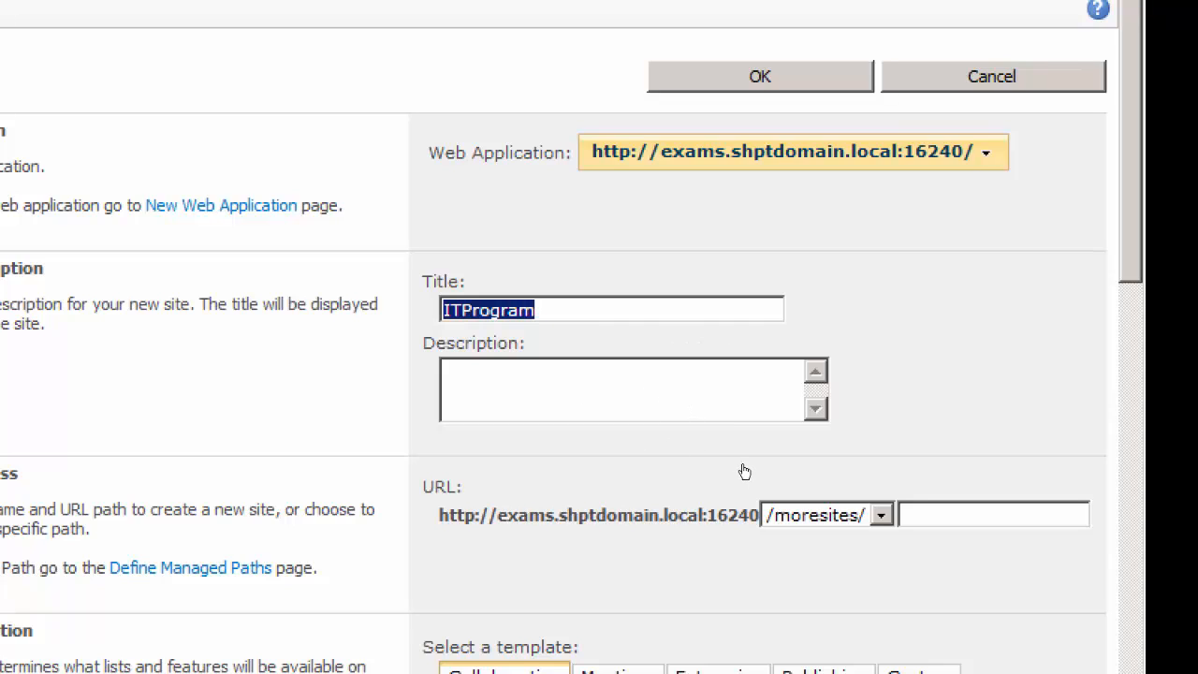
key(Tab)
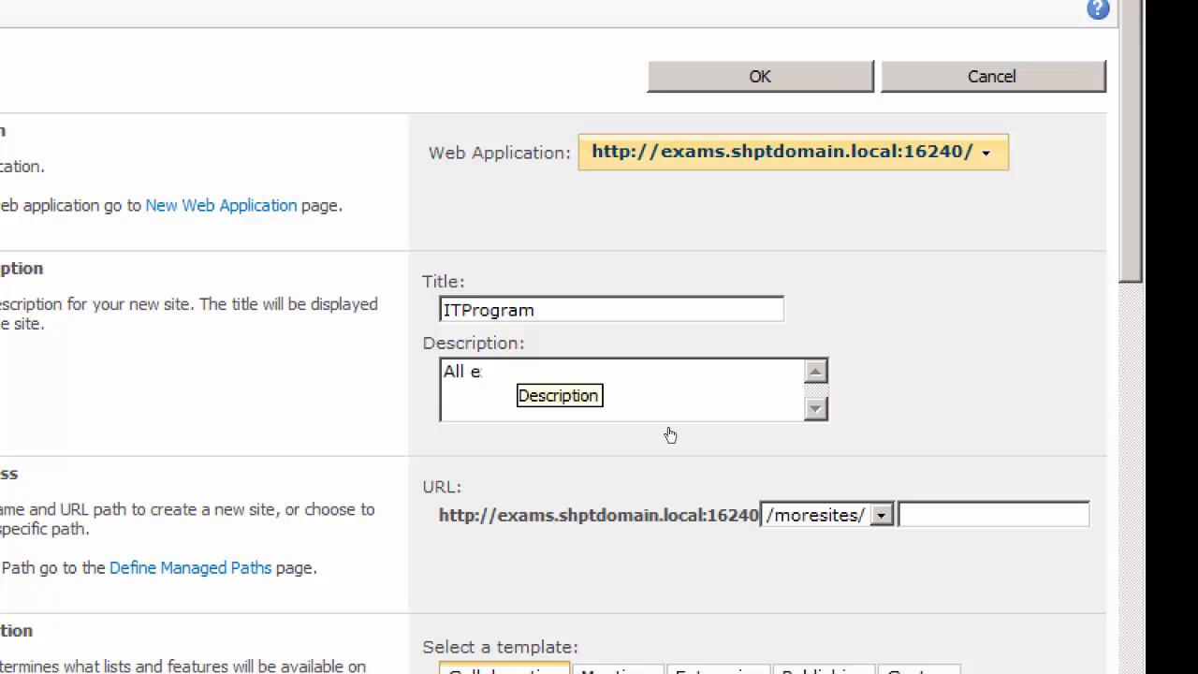
text(All exa)
key(BackSpace)
key(BackSpace)
key(BackSpace)
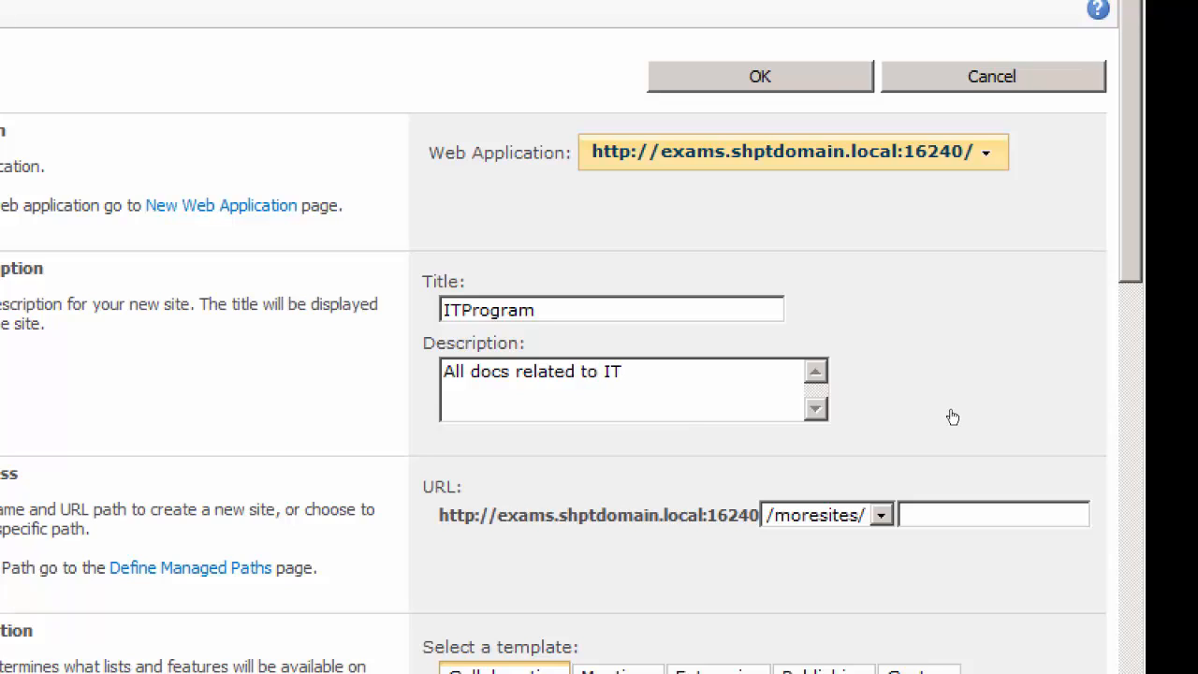
Set the site collection's URL to /moresites/IT and choose the Group Work Site collaboration template
click(881, 509)
scroll(978, 312, down, 5)
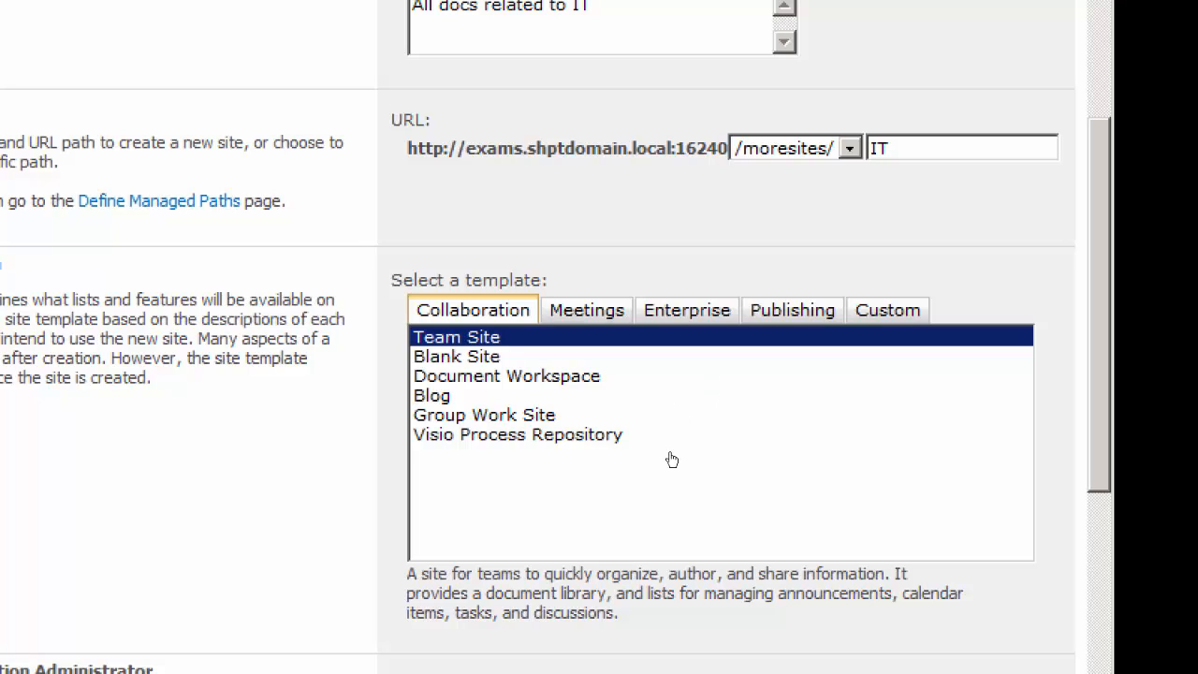
click(674, 420)
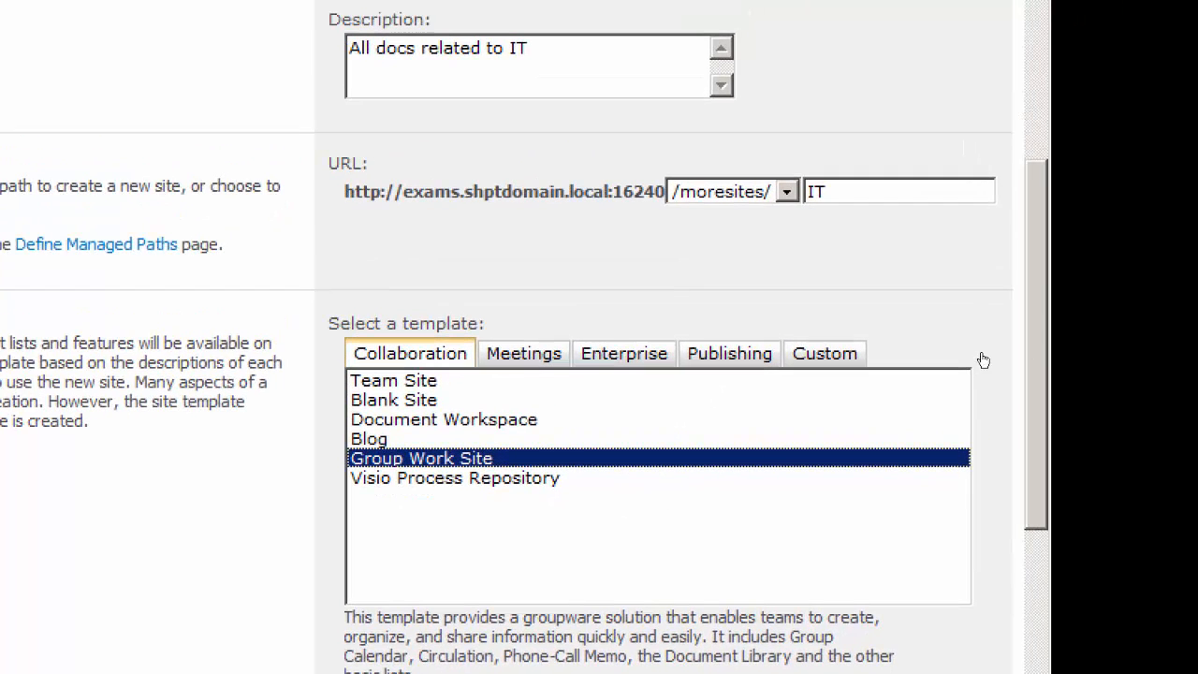
Enter administrator as the primary site collection administrator, and switch briefly to Server02
scroll(974, 341, down, 2)
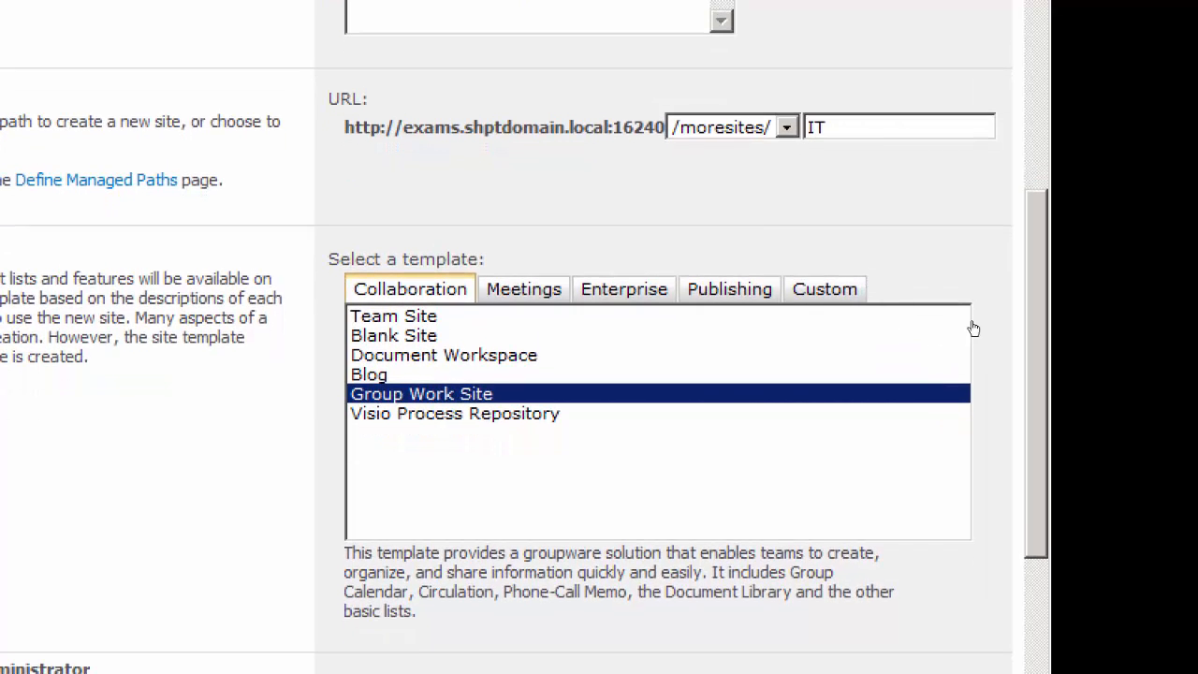
scroll(977, 339, down, 4)
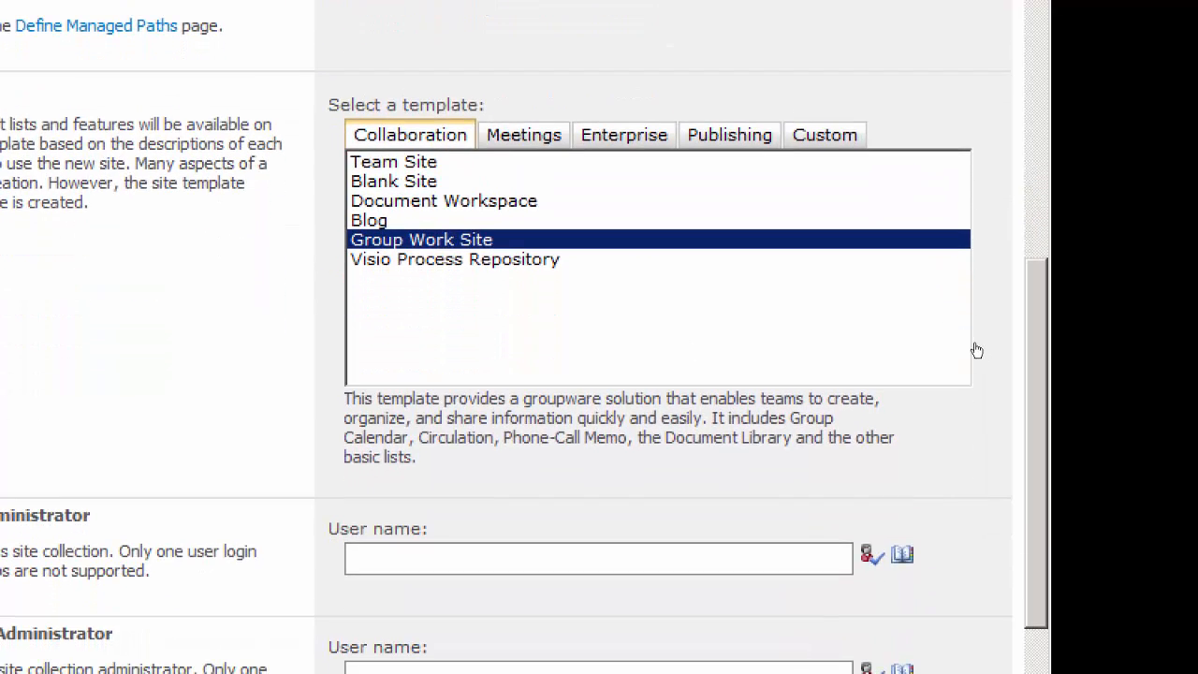
scroll(977, 355, down, 6)
scroll(979, 413, down, 2)
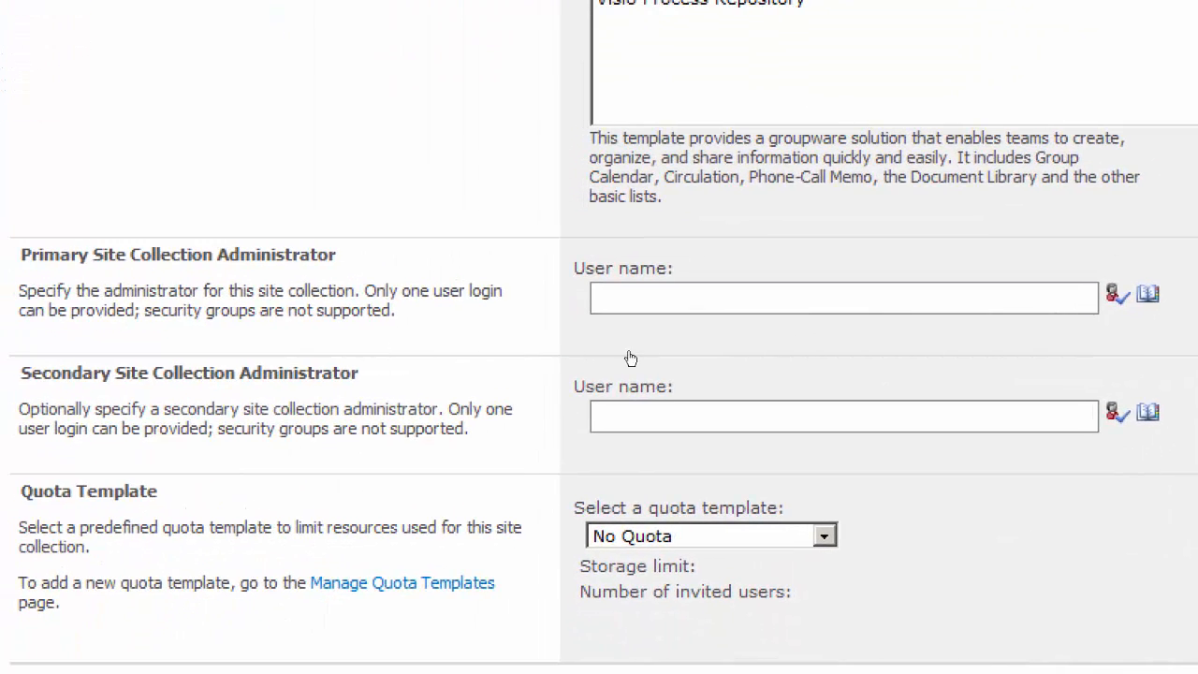
click(688, 300)
text(administrator)
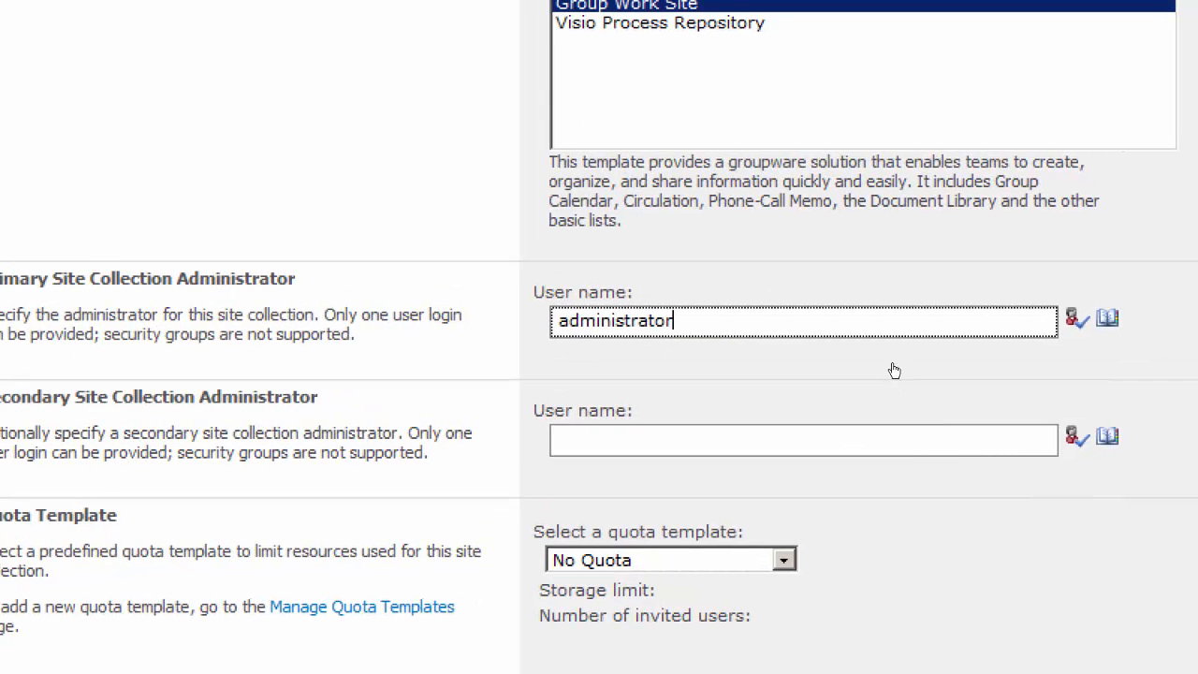
key(Tab)
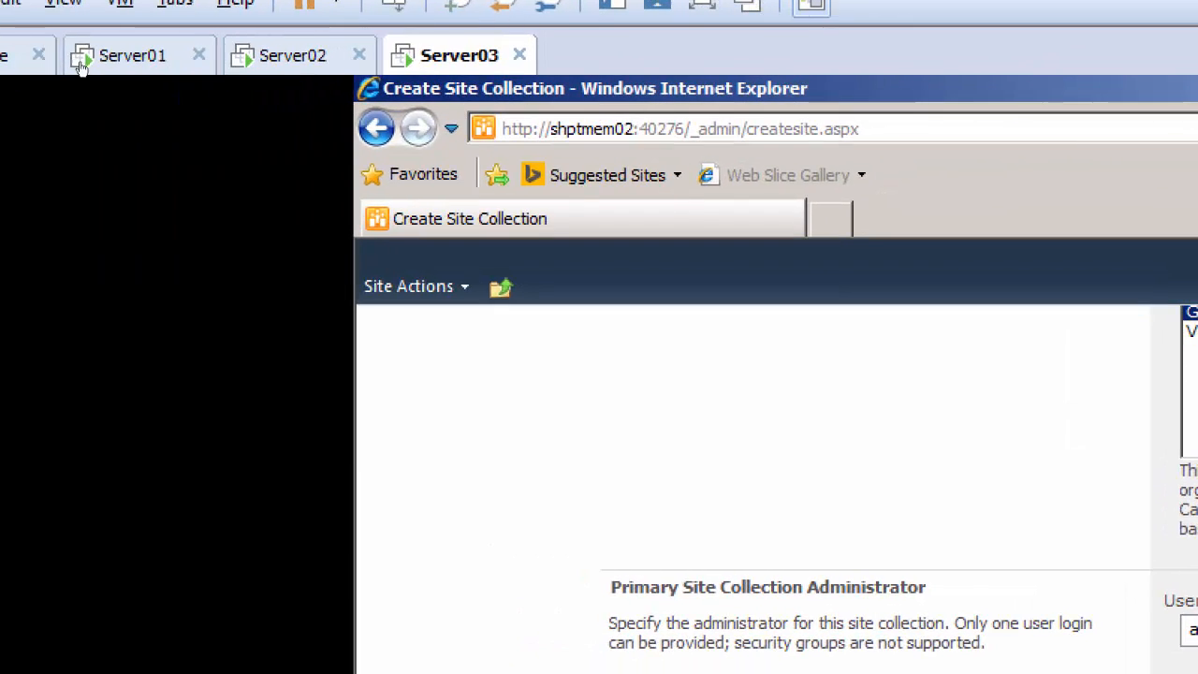
click(90, 66)
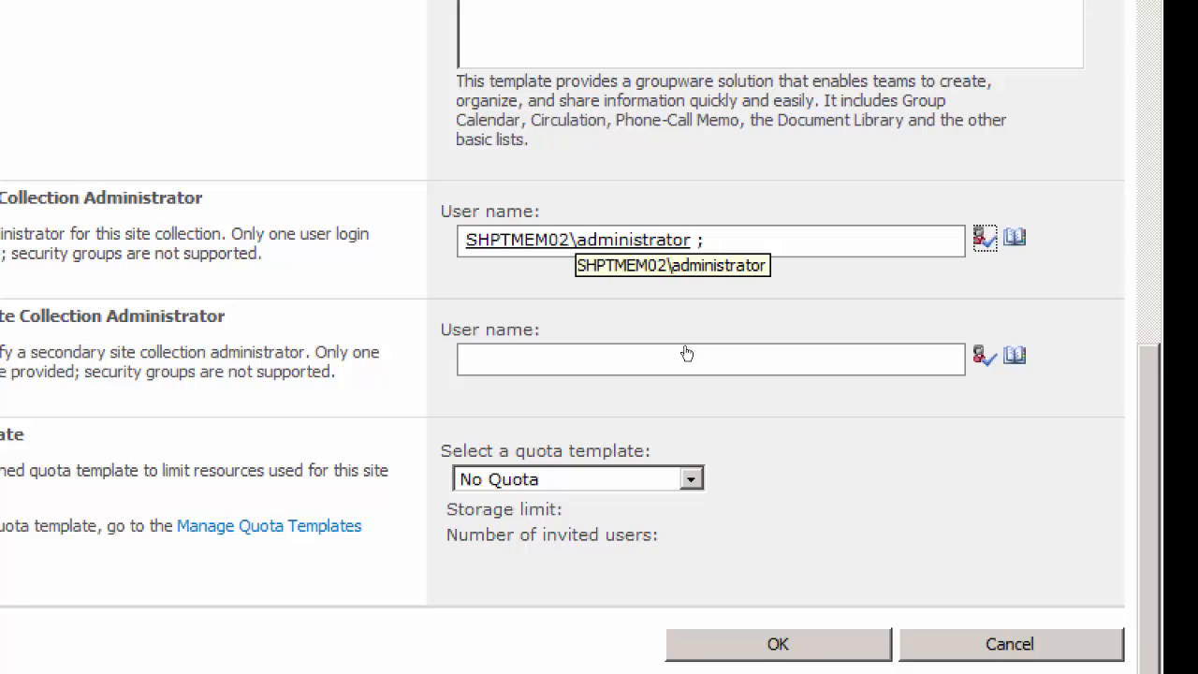
Replace the primary site collection administrator with shptdomain\administrator and validate the name
key(shift+Tab)
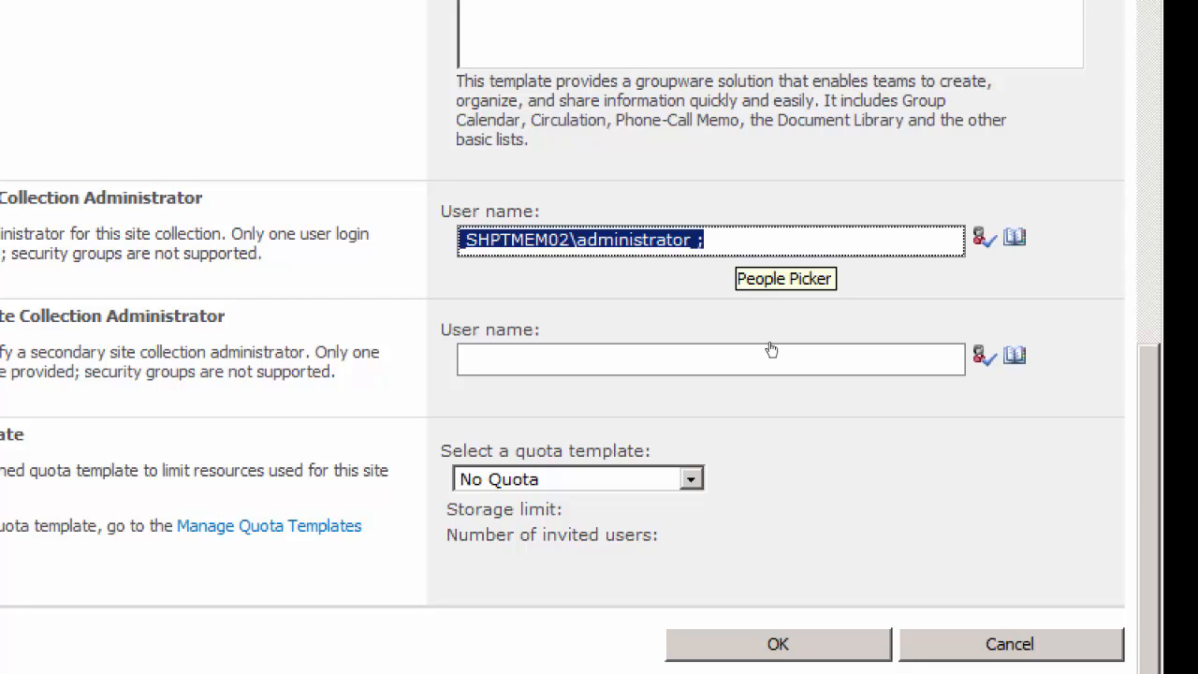
text(shpt)
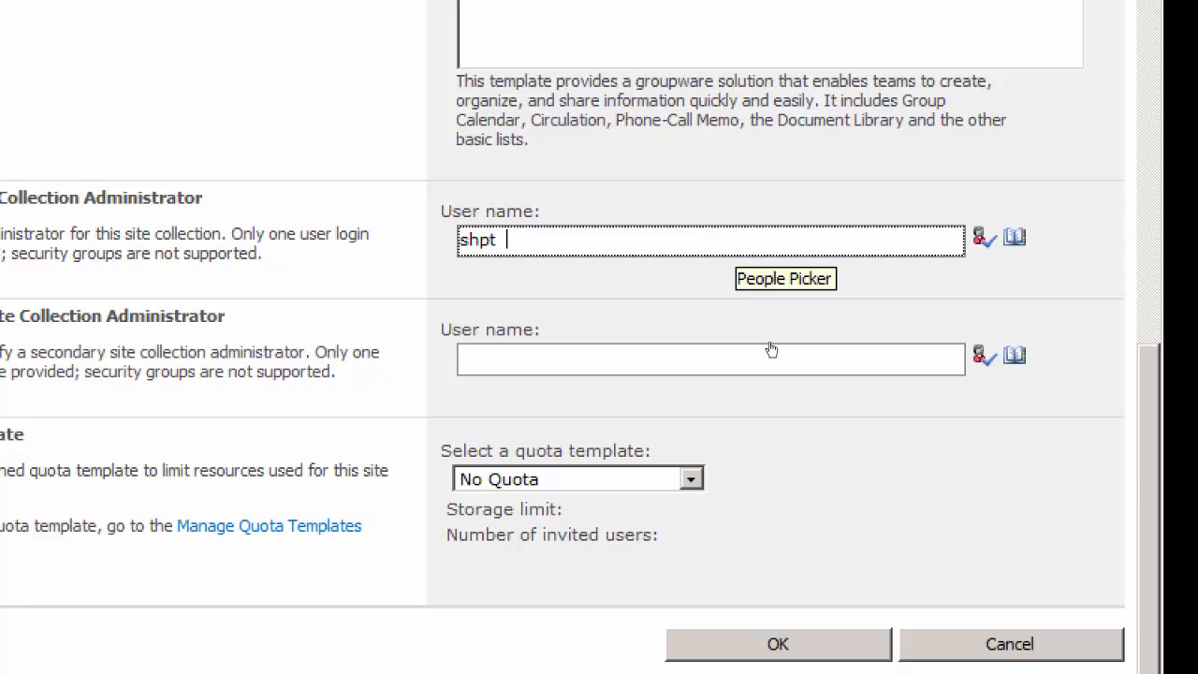
text(domain)
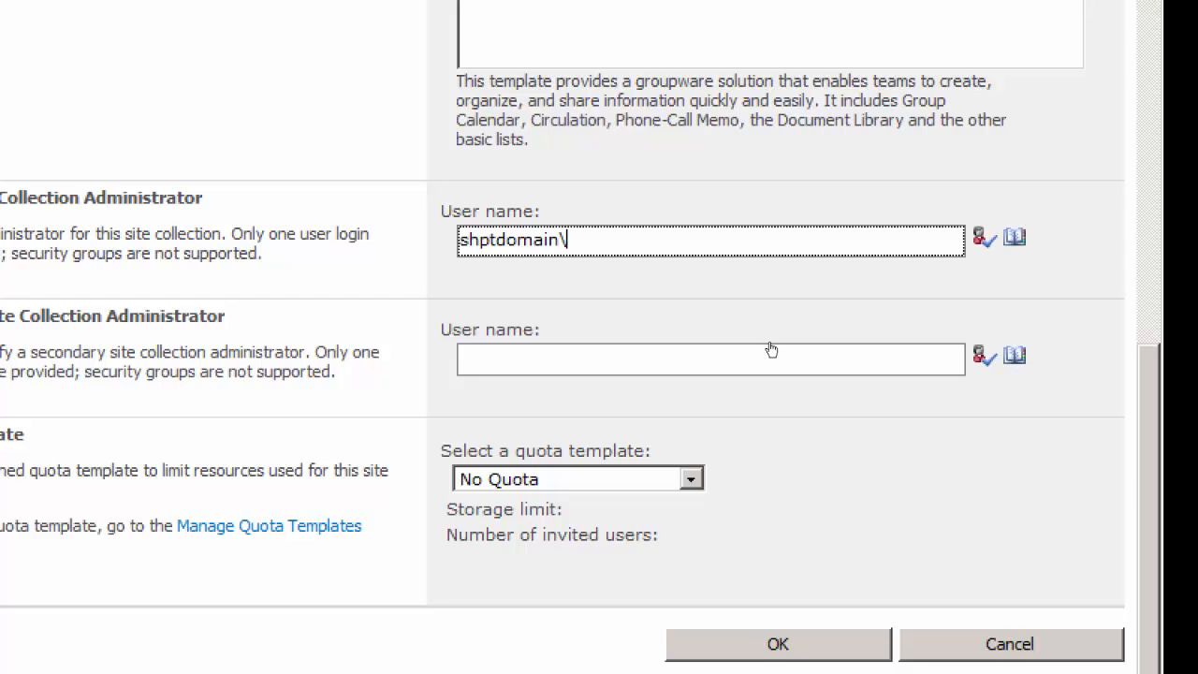
text(\administra)
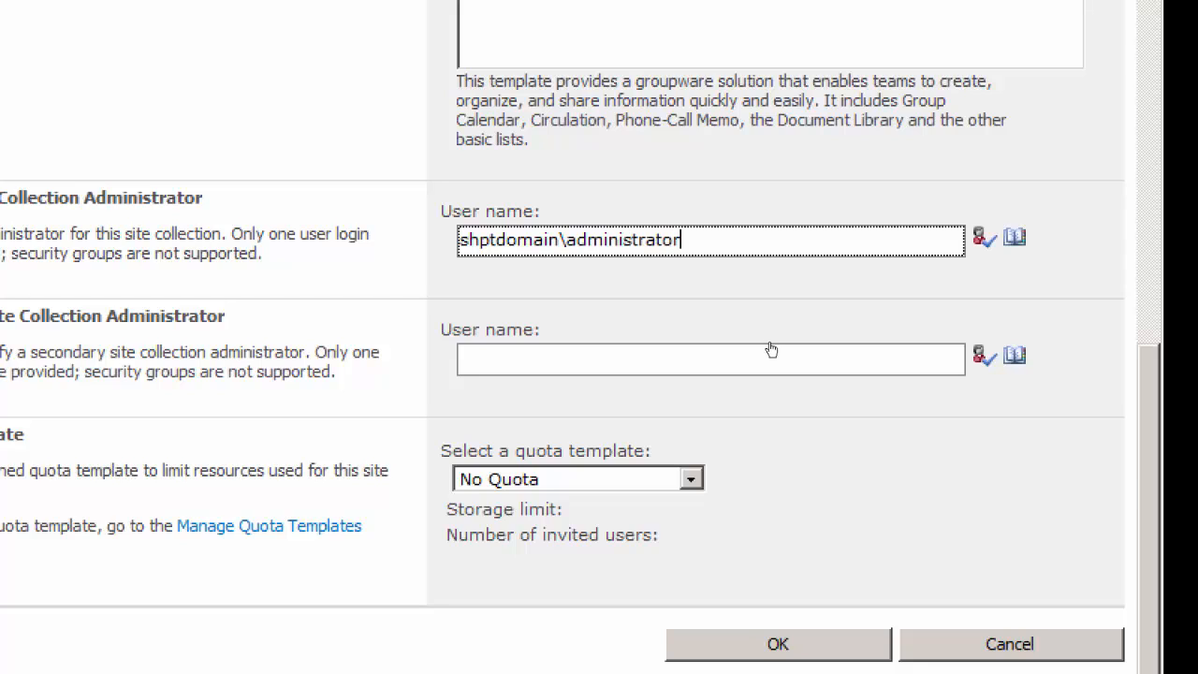
text(tor)
key(Tab)
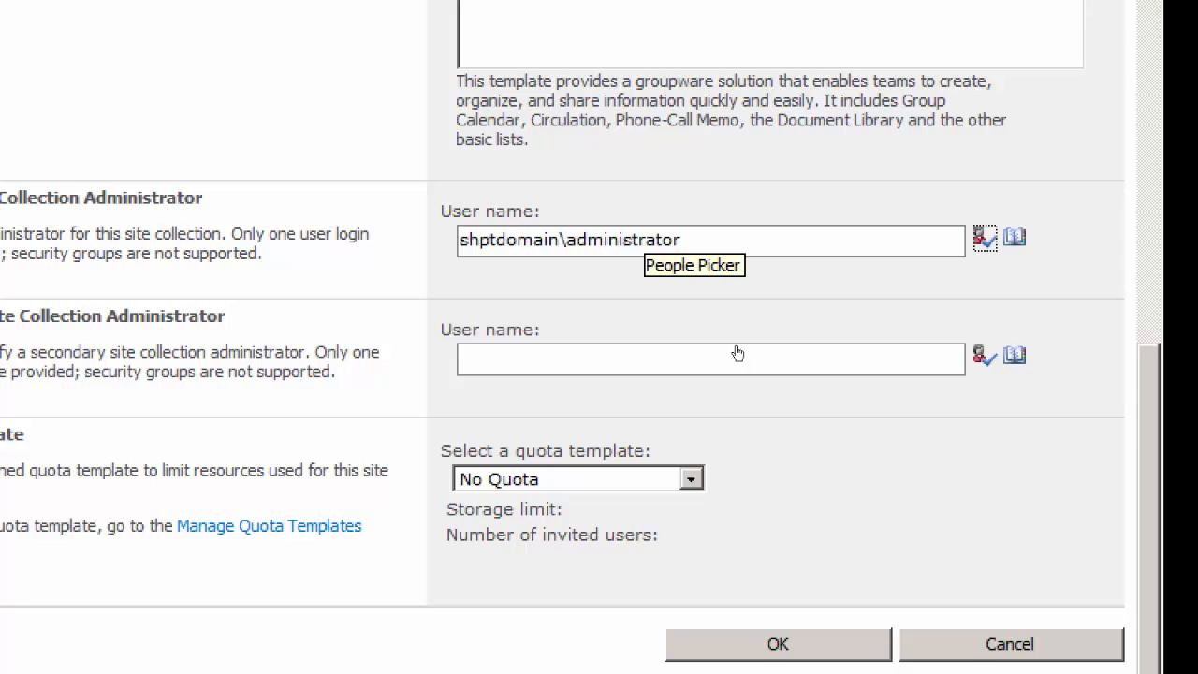
key(Return)
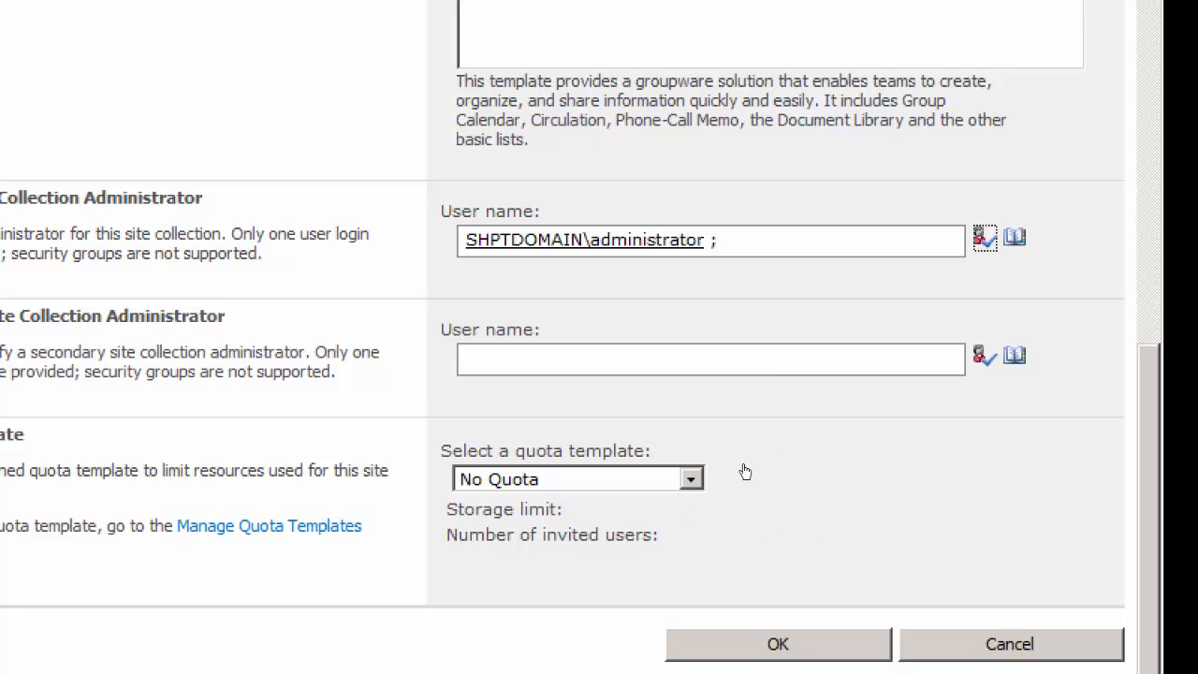
Look over the quota template choices and review the ITProgram site collection's form entries
click(691, 479)
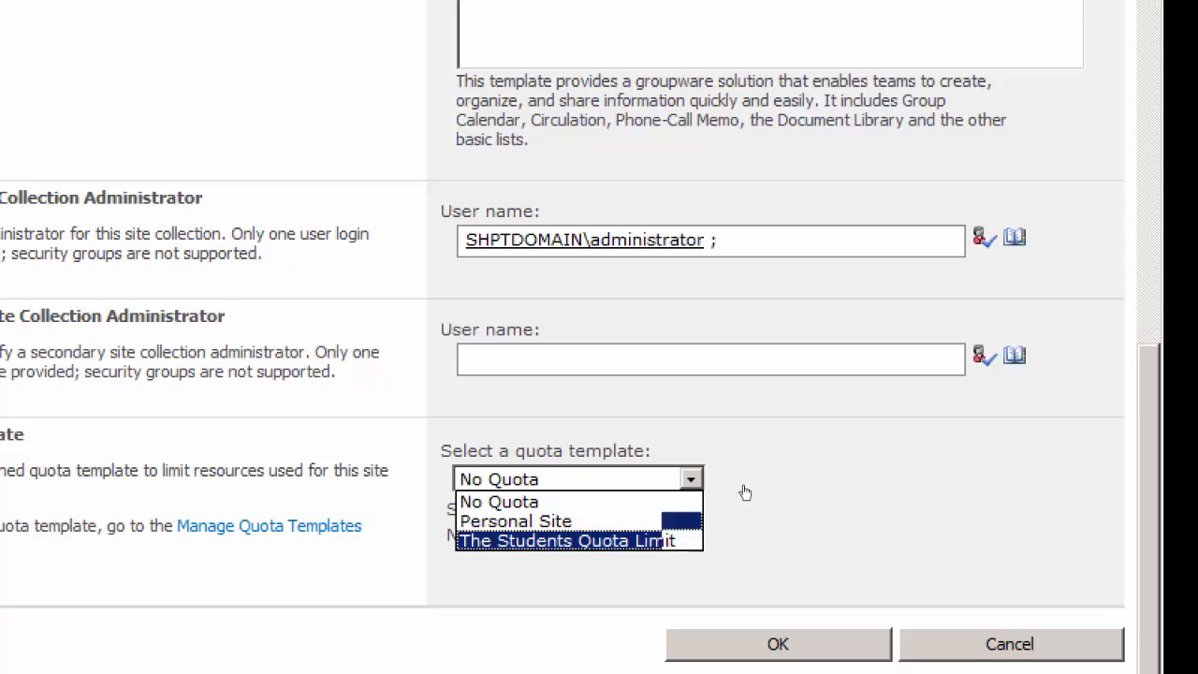
click(777, 455)
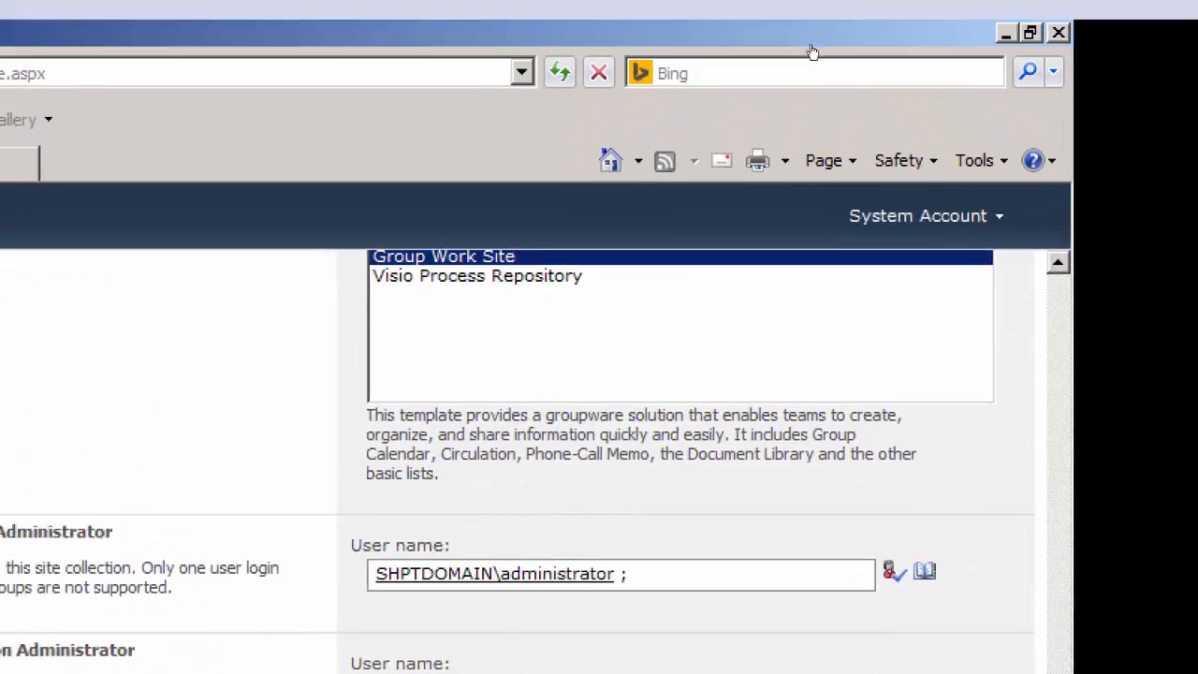
scroll(951, 163, up, 6)
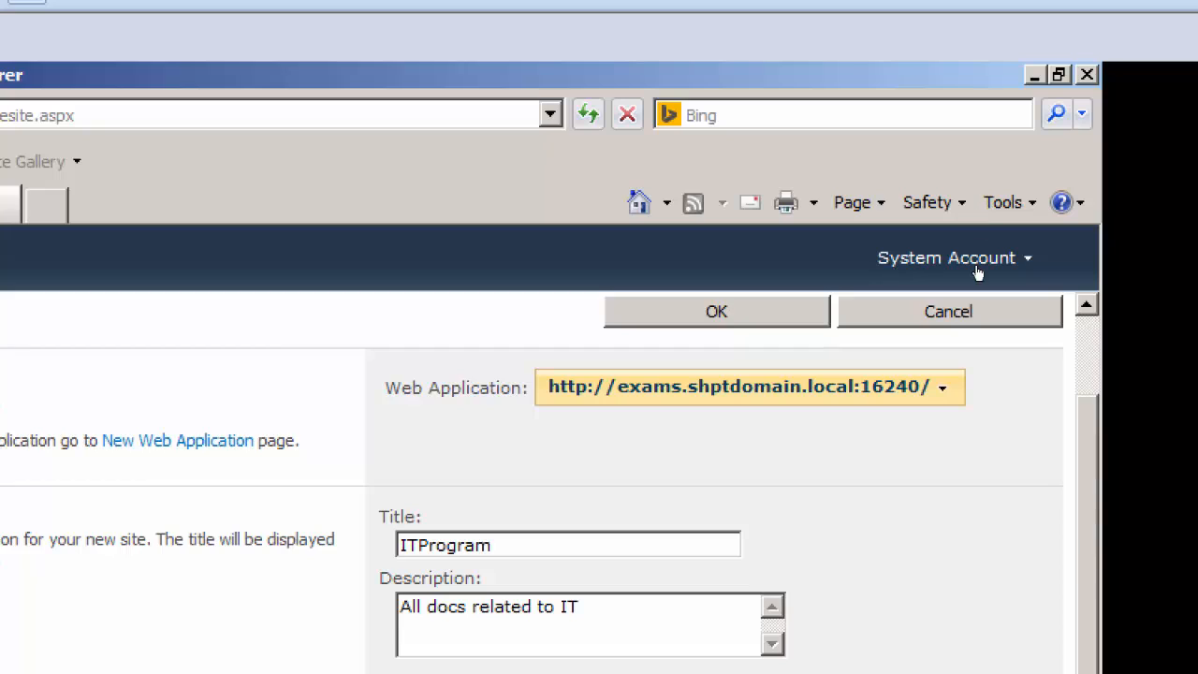
scroll(977, 281, down, 7)
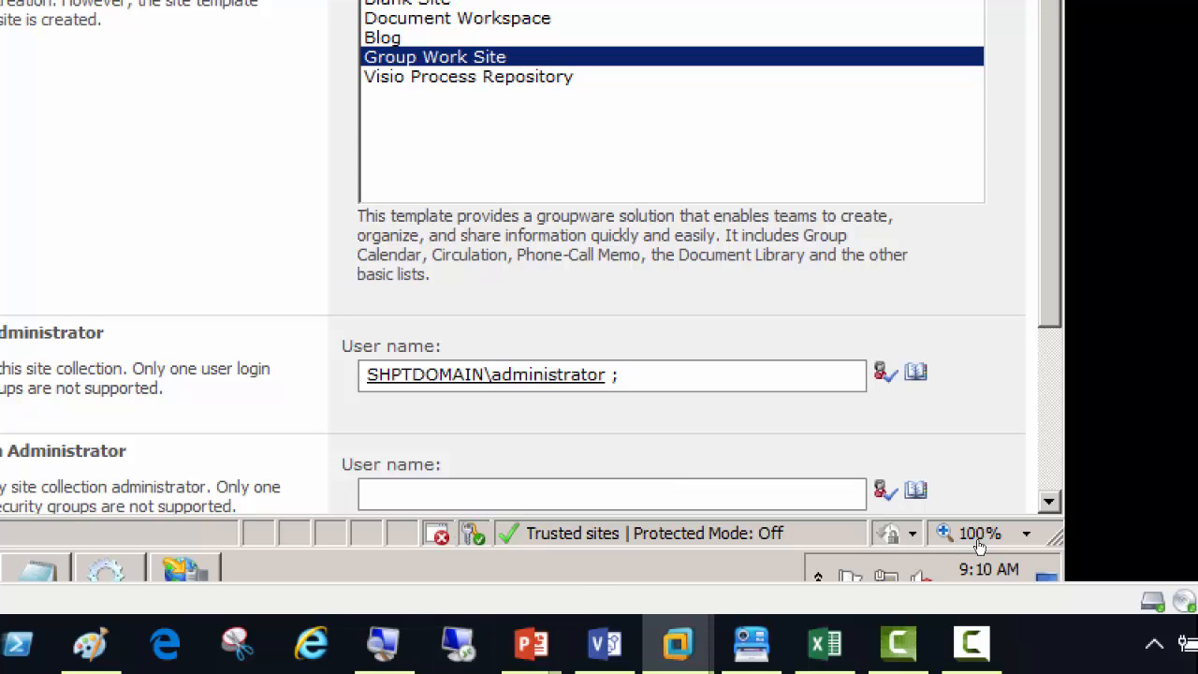
Create the ITProgram site collection and open its address in a new tab to see whether it loads
scroll(979, 547, down, 5)
click(680, 421)
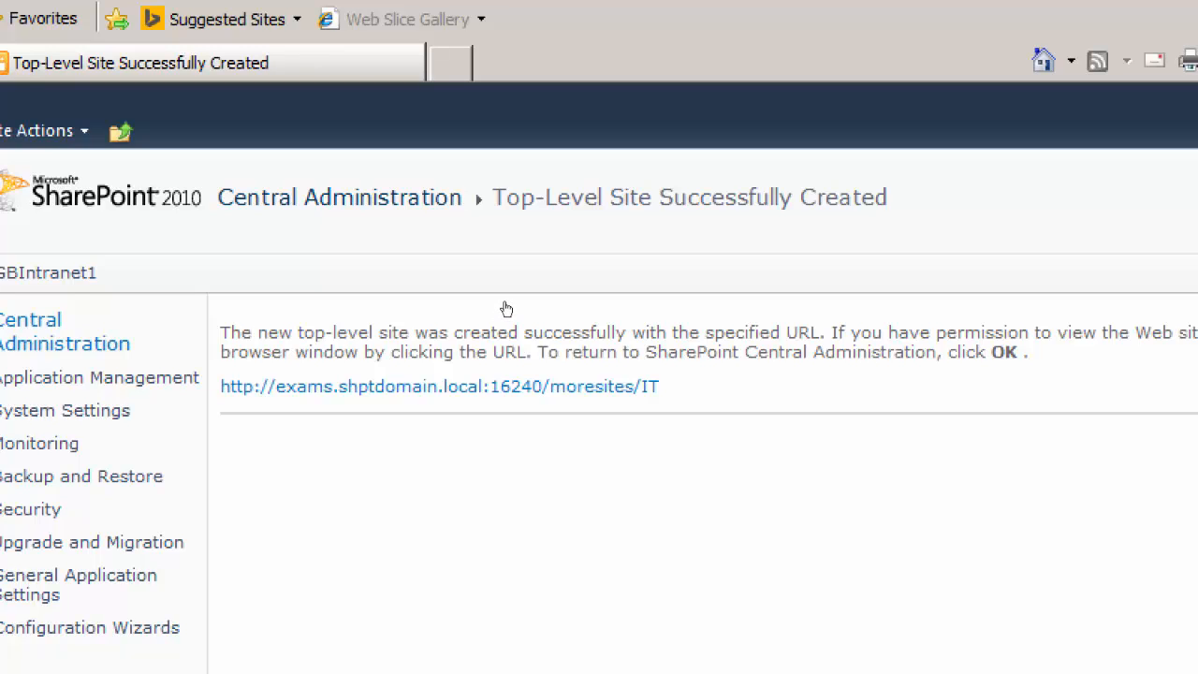
right_click(554, 389)
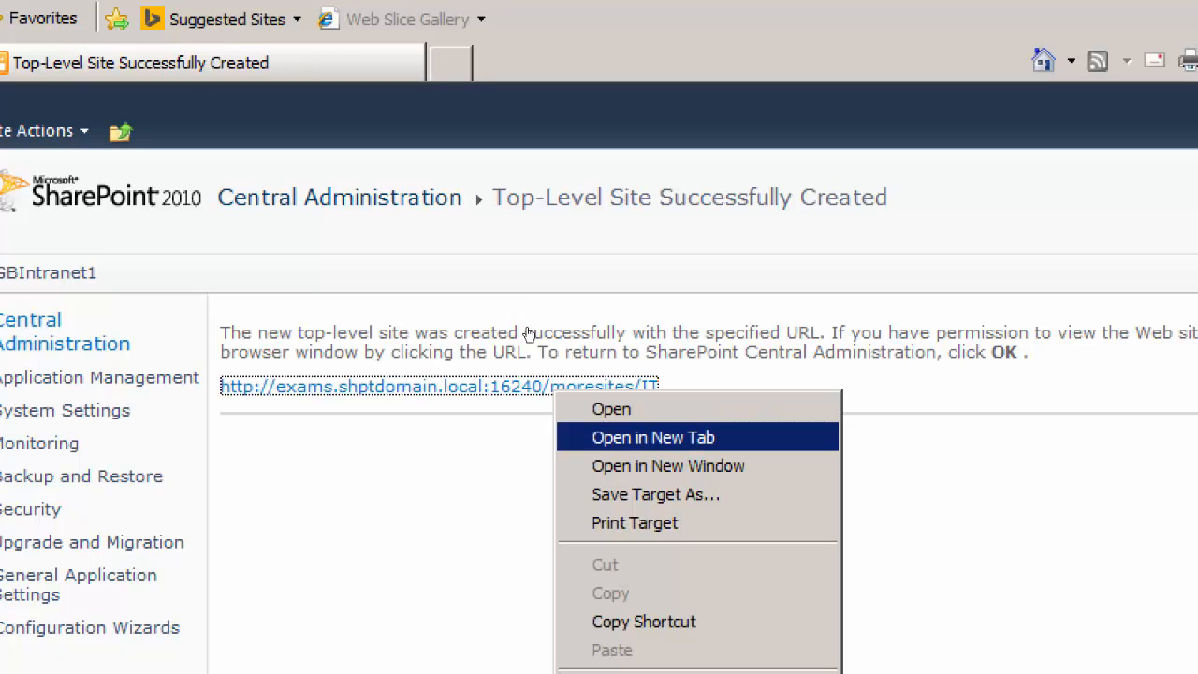
key(Return)
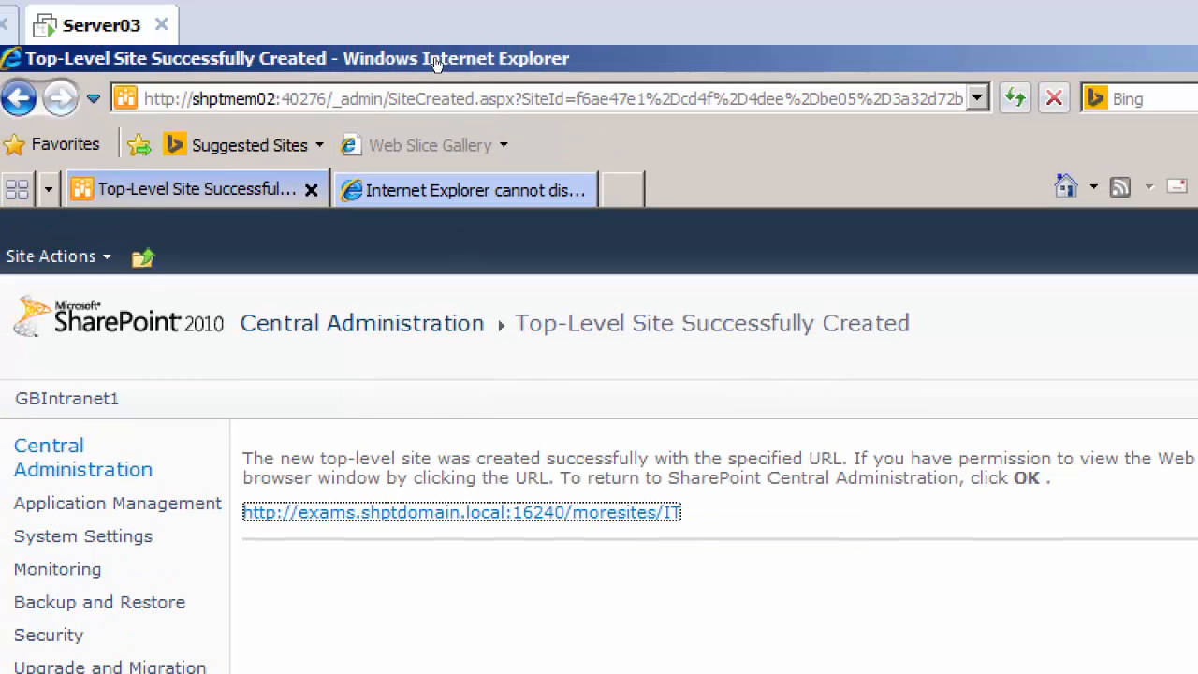
click(440, 190)
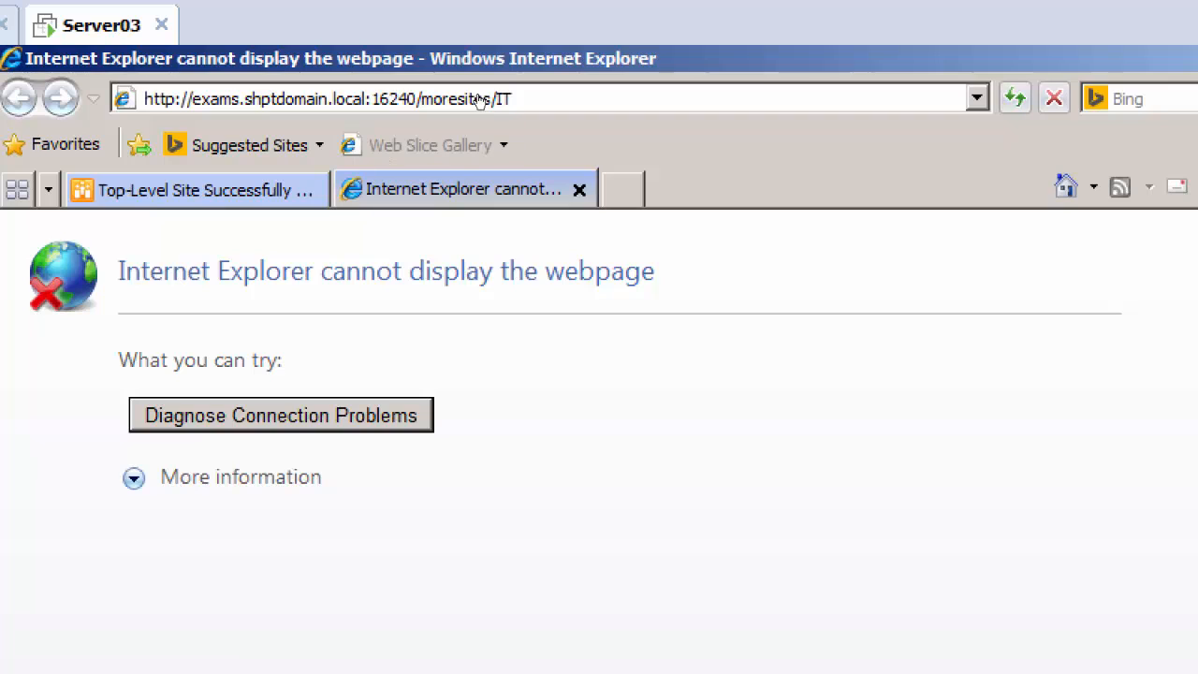
click(482, 100)
key(ctrl+c)
right_click(438, 98)
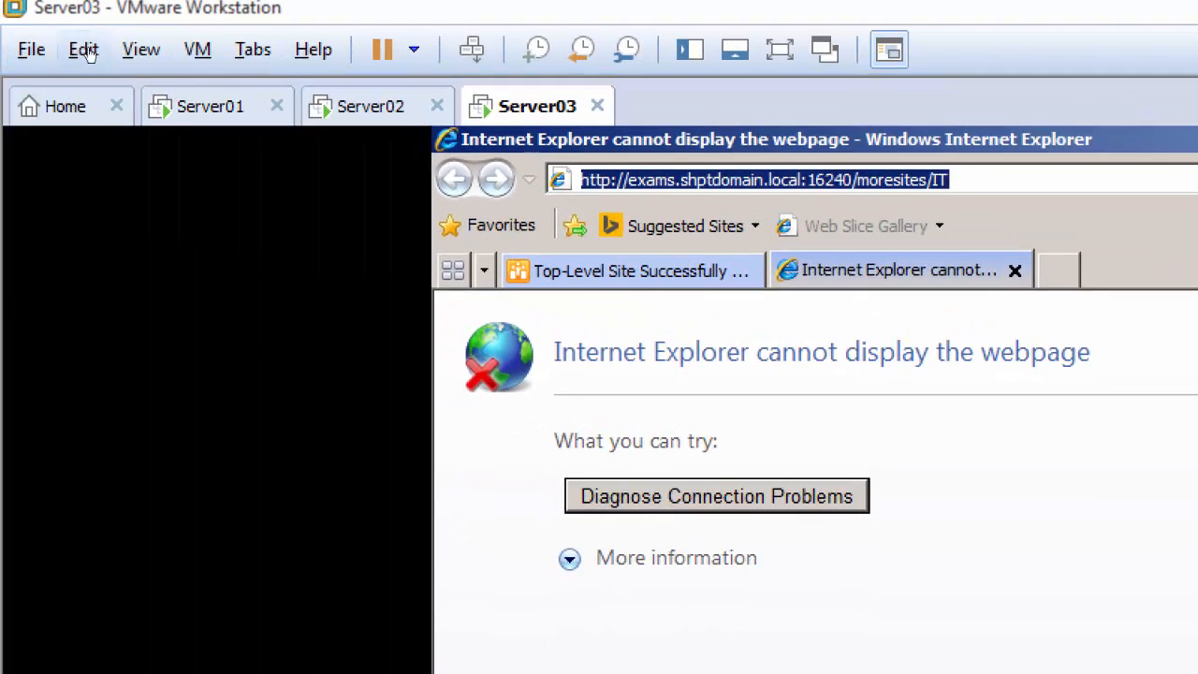
click(202, 106)
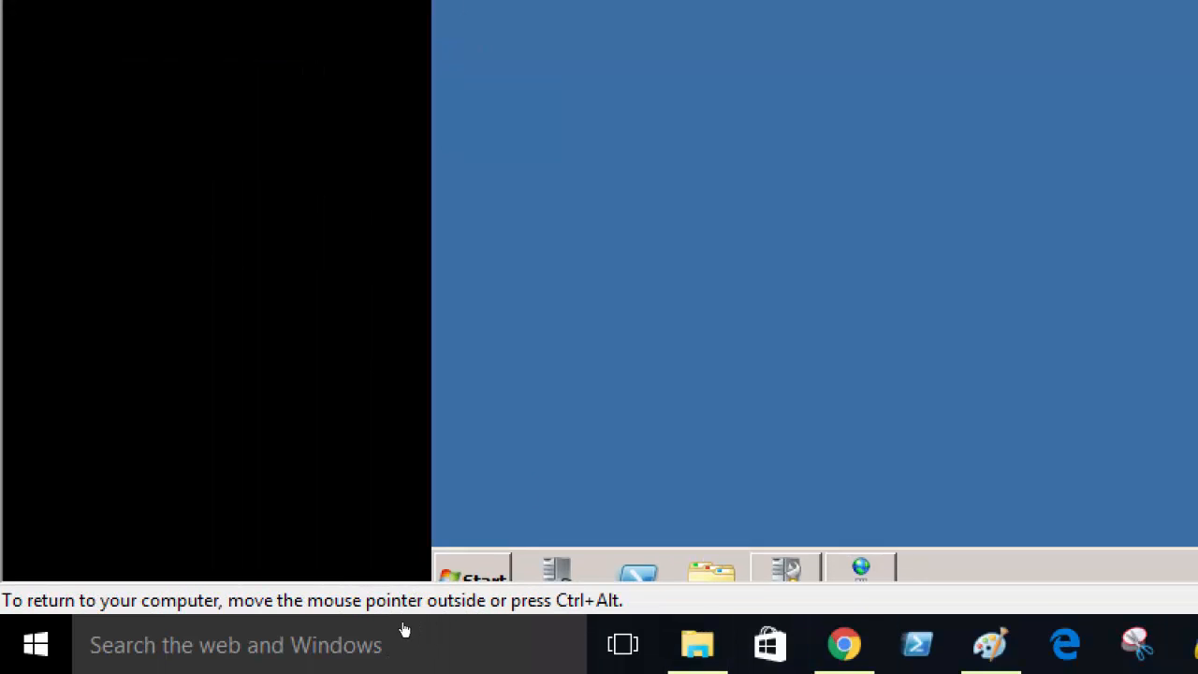
click(474, 571)
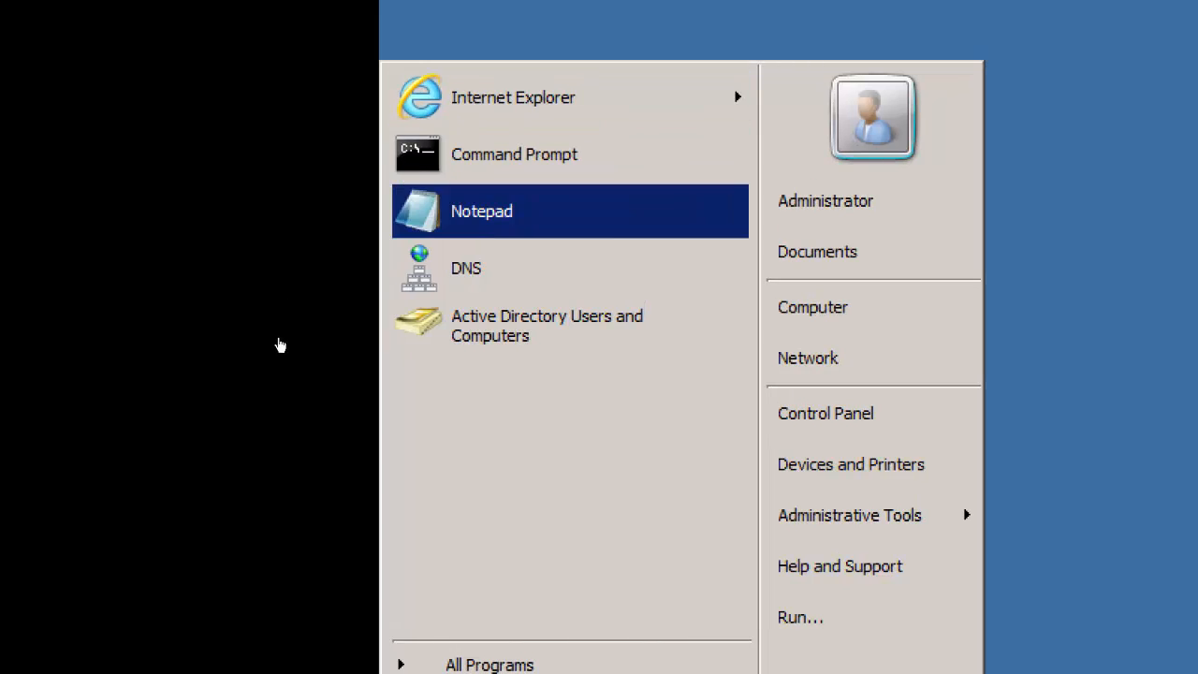
click(513, 98)
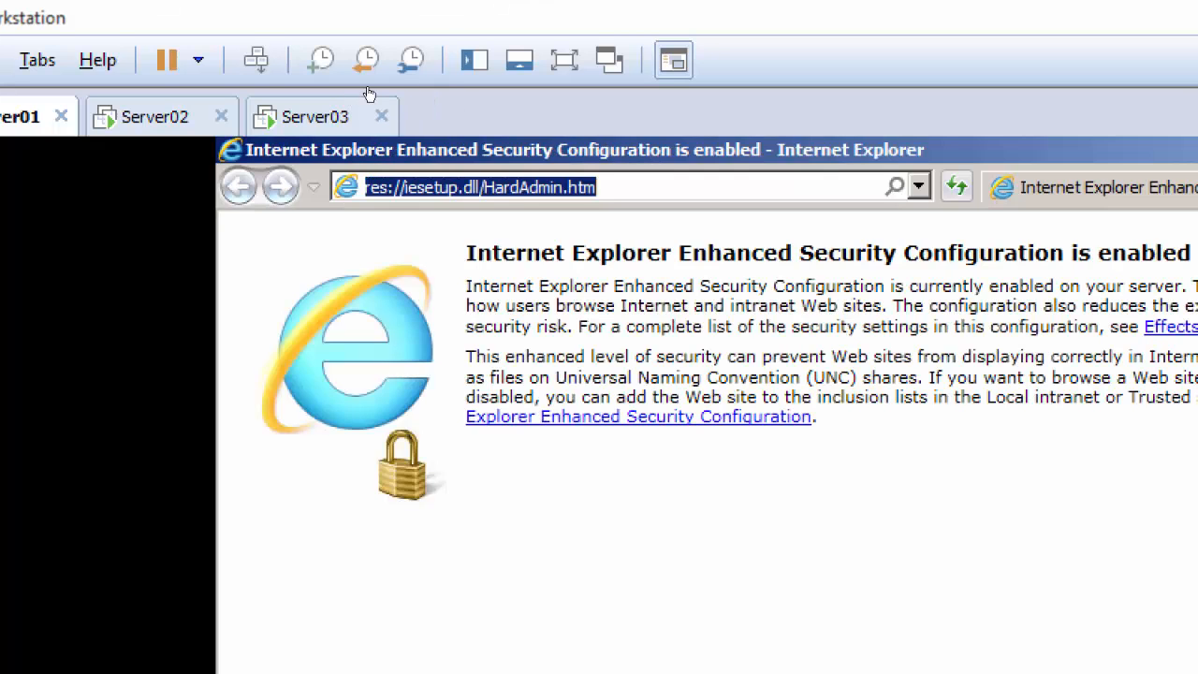
right_click(510, 185)
click(529, 286)
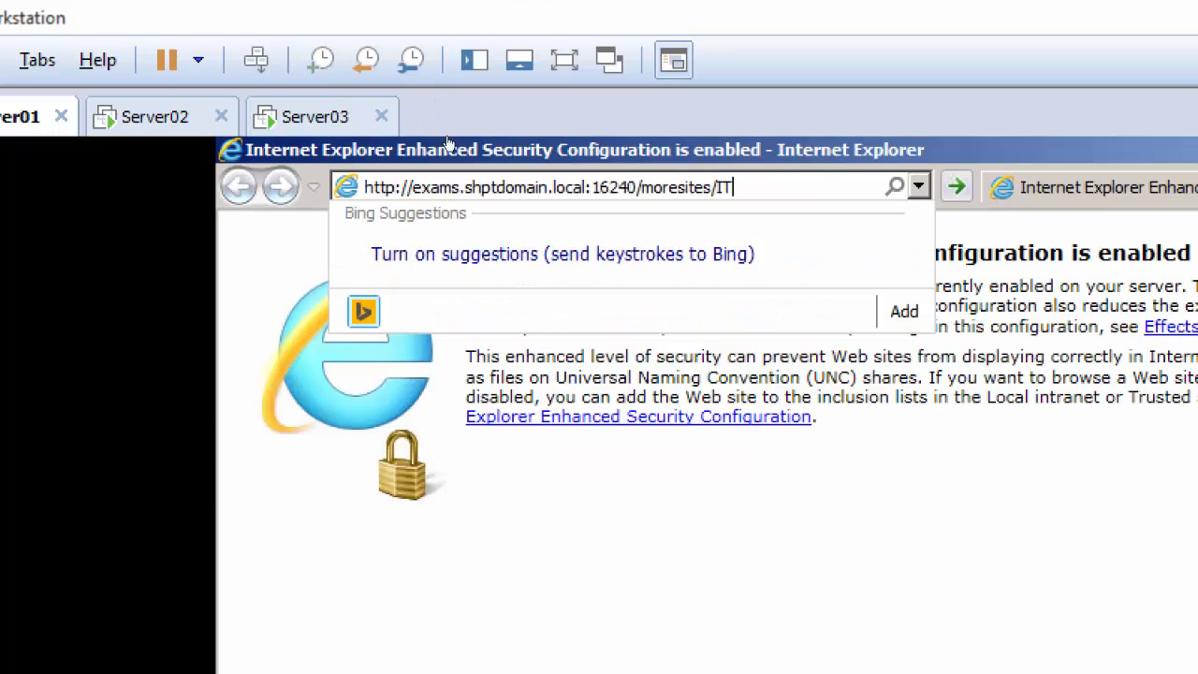
key(Return)
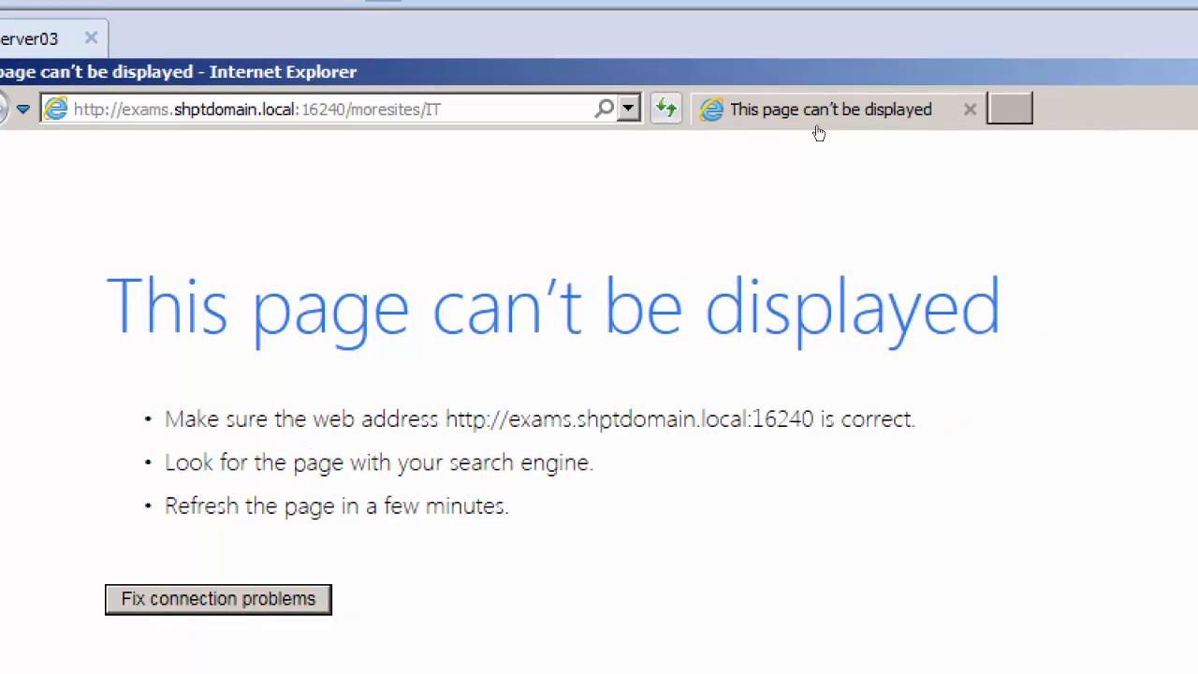
key(alt+x)
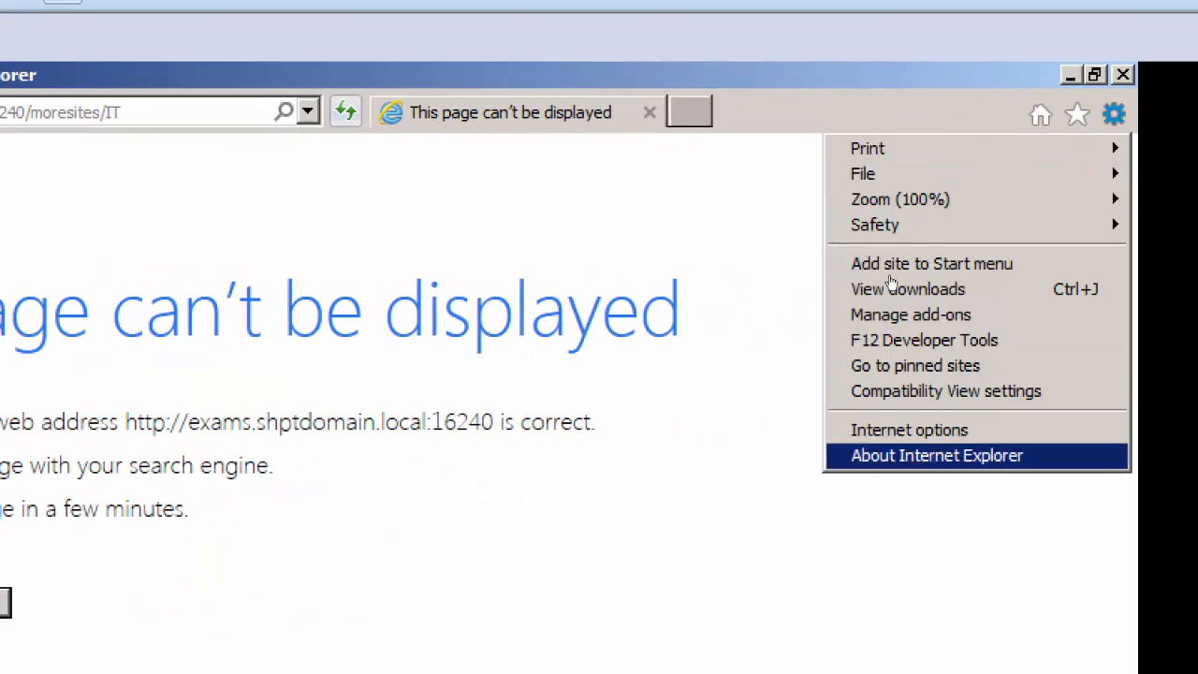
click(909, 431)
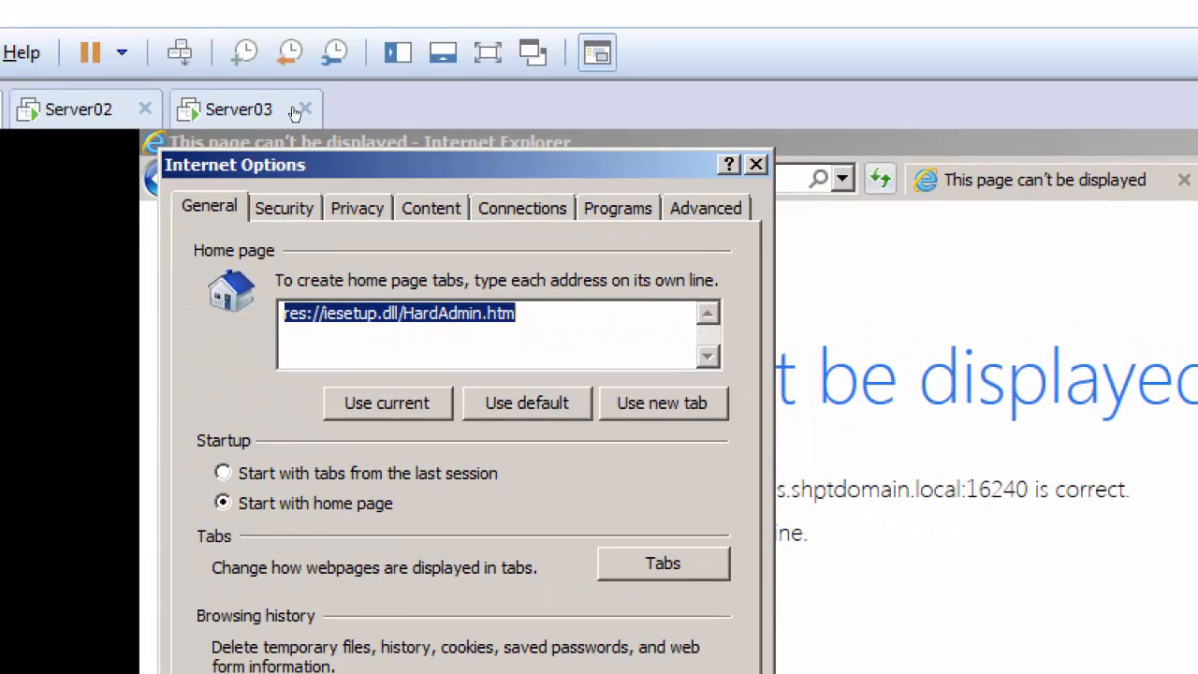
click(285, 207)
click(478, 326)
click(656, 420)
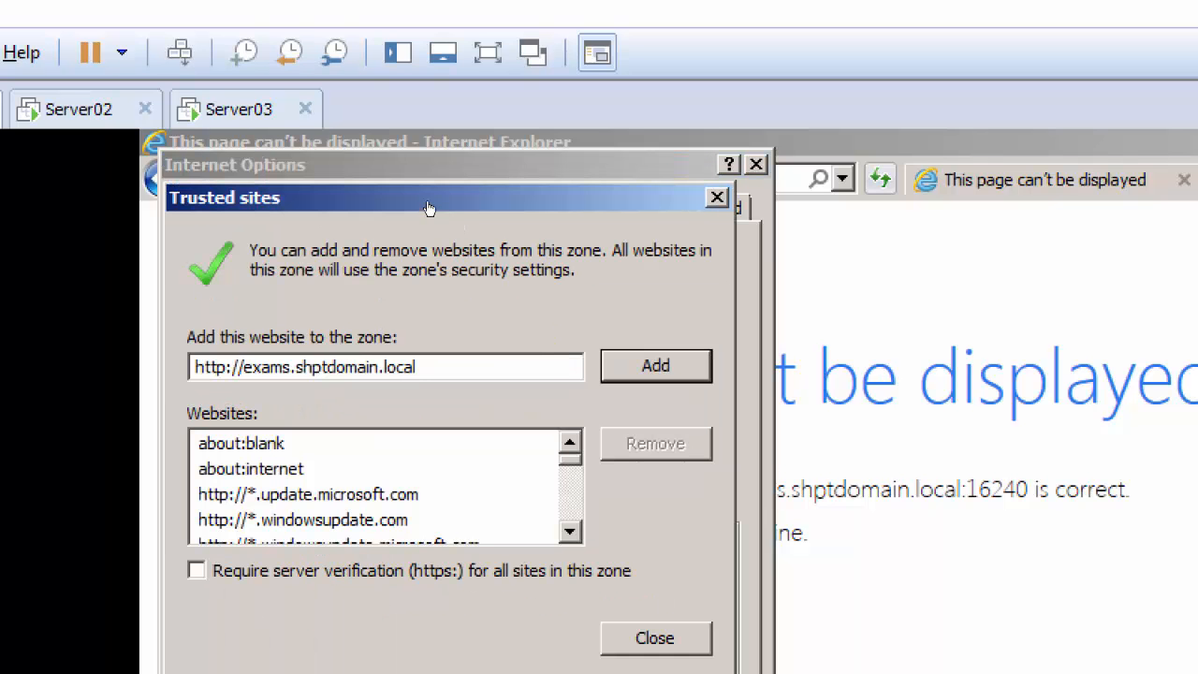
key(Return)
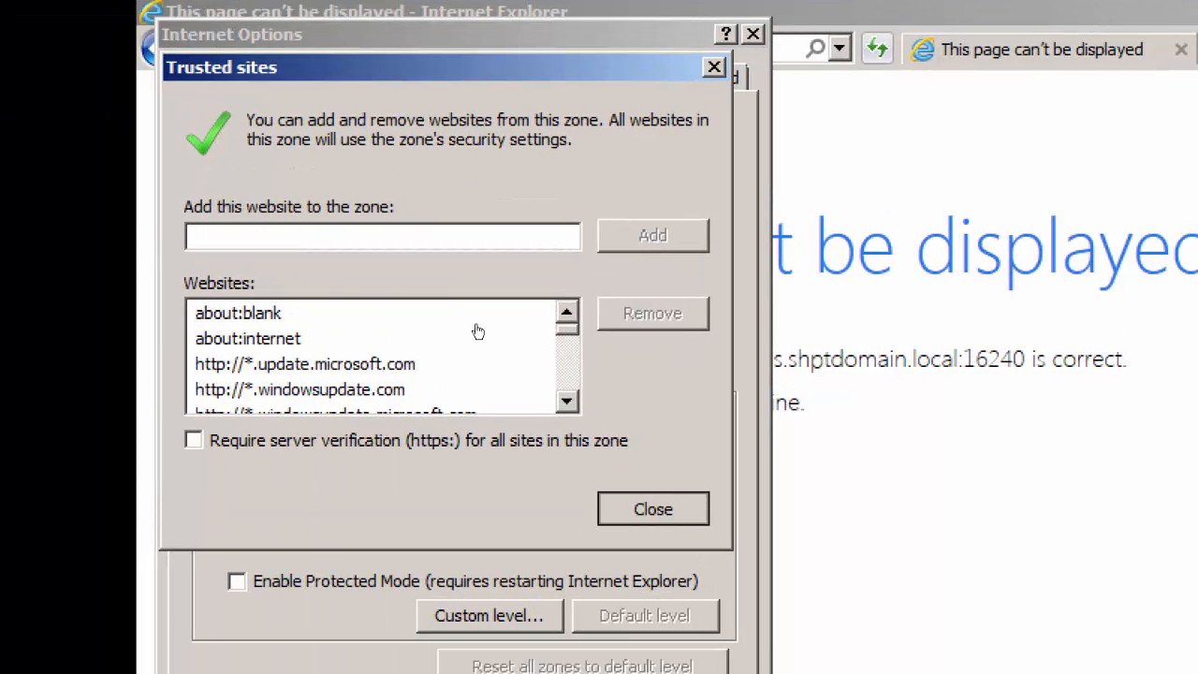
key(Return)
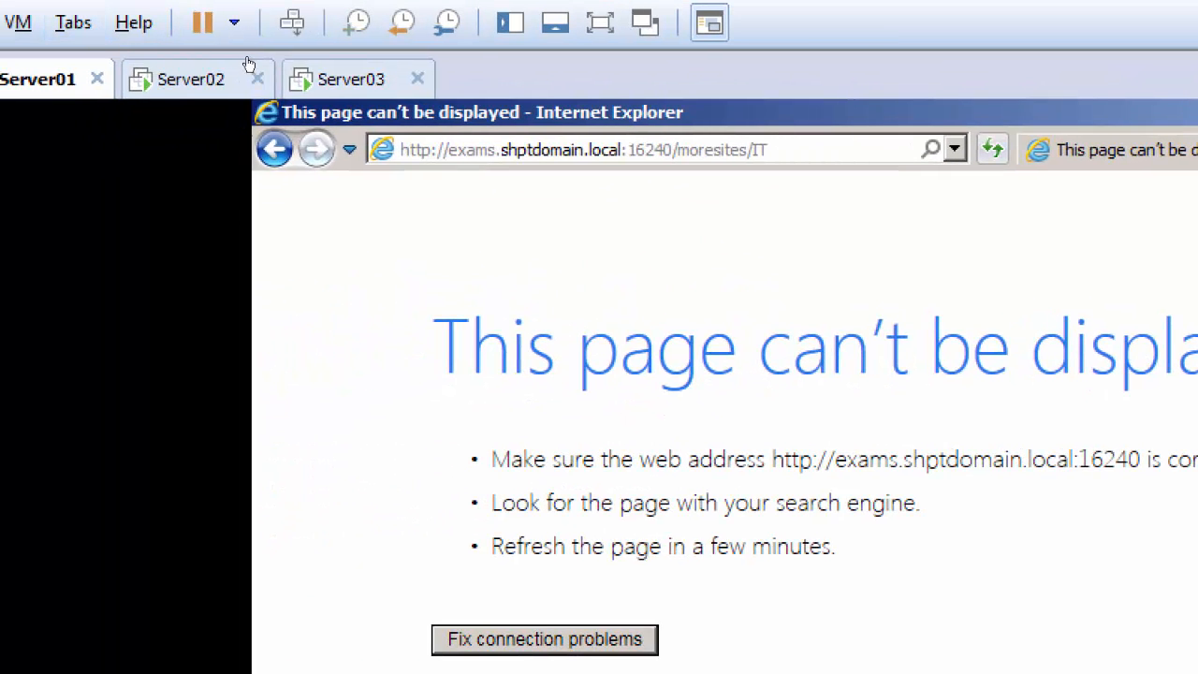
Return to Central Administration on Server03, acknowledge the created site, and start another site collection for the Exams web application
click(19, 76)
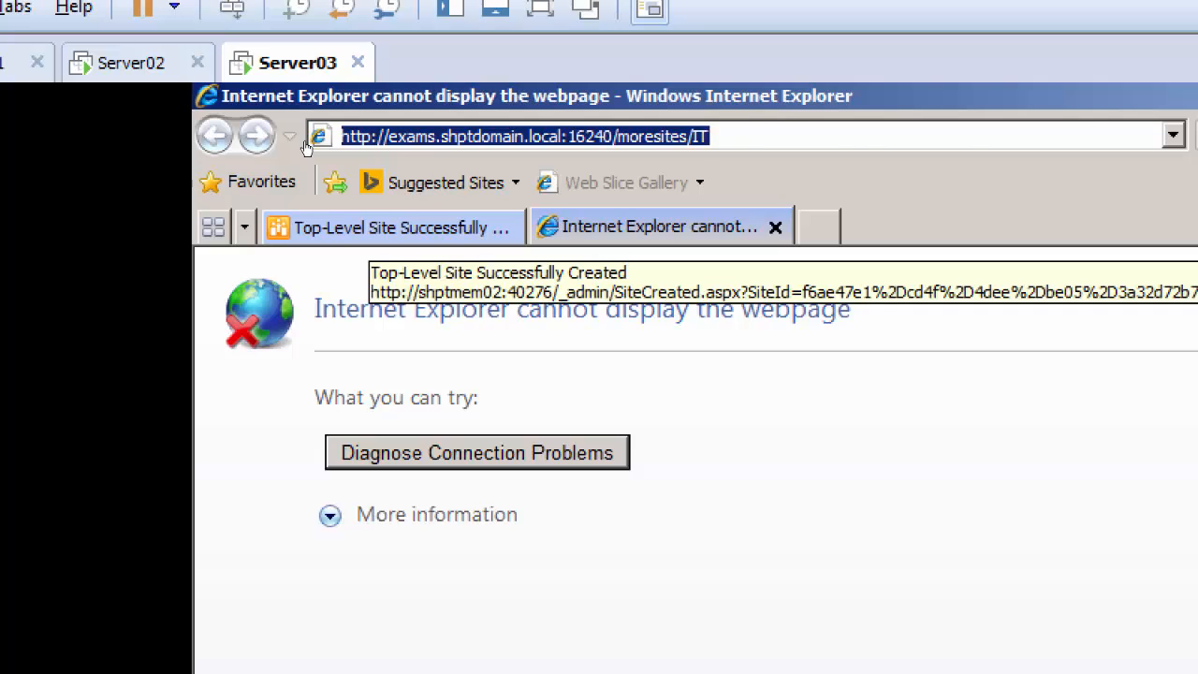
click(375, 227)
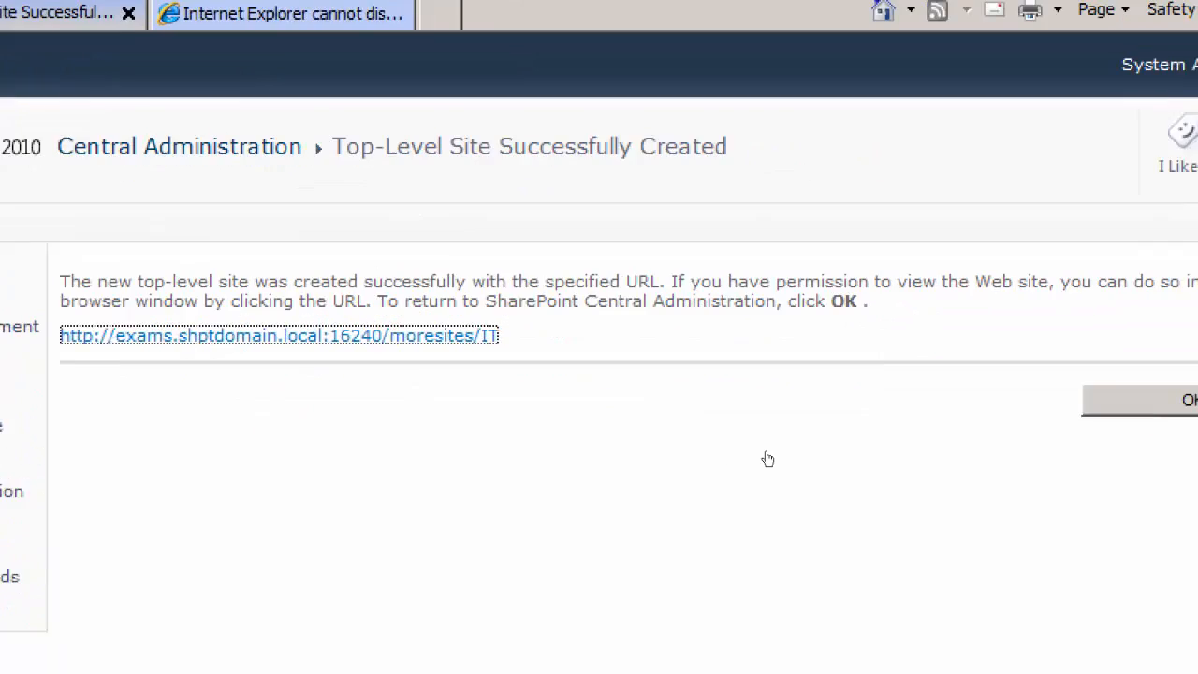
key(Tab)
key(Return)
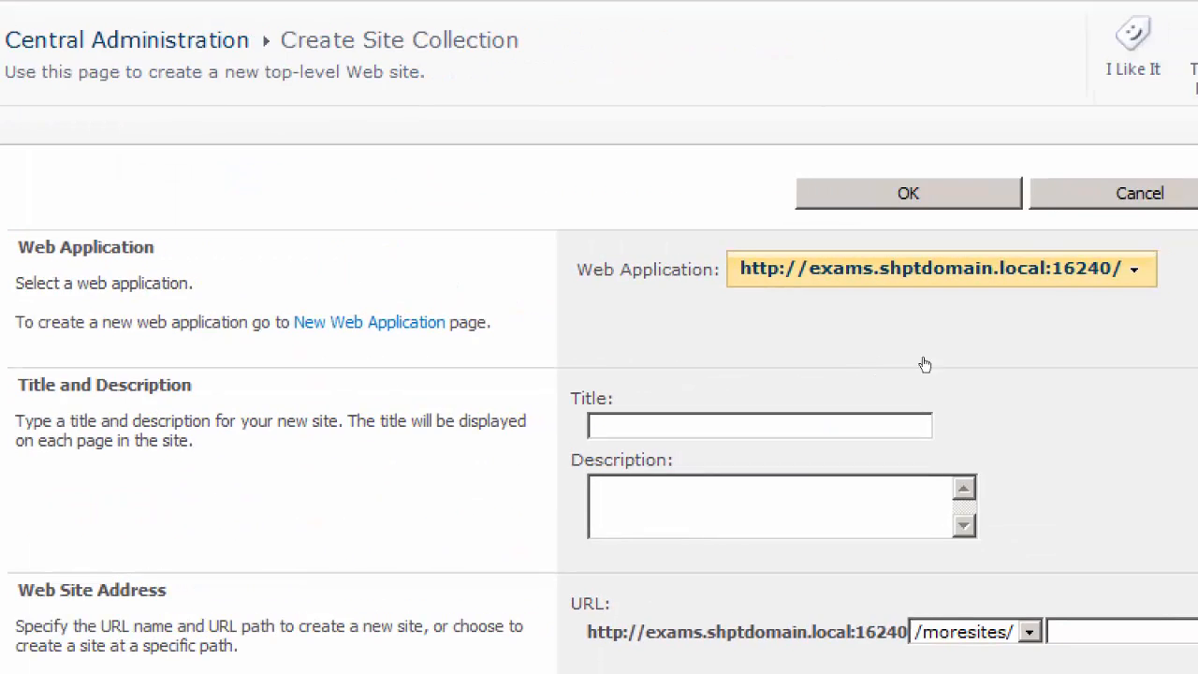
click(788, 436)
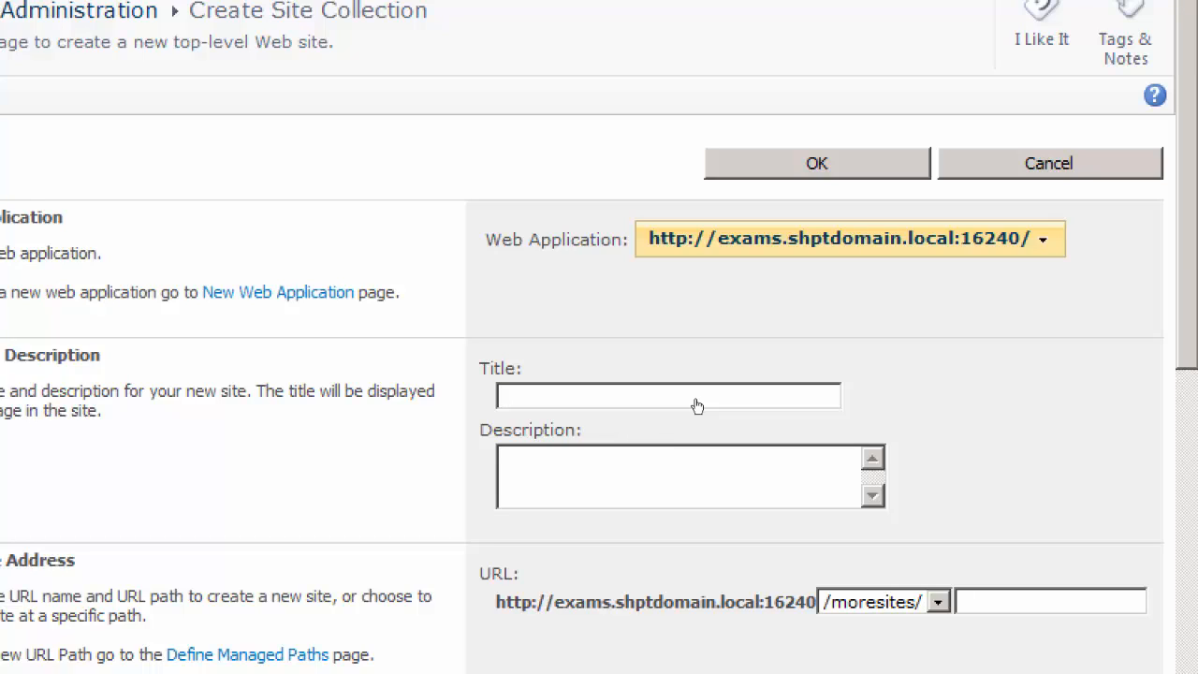
text(S)
key(BackSpace)
key(BackSpace)
text(Video)
Title the site collection Assignment and reuse that name to make its URL /moresites/Assignment
double_click(597, 397)
text(Assignment)
scroll(768, 406, down, 3)
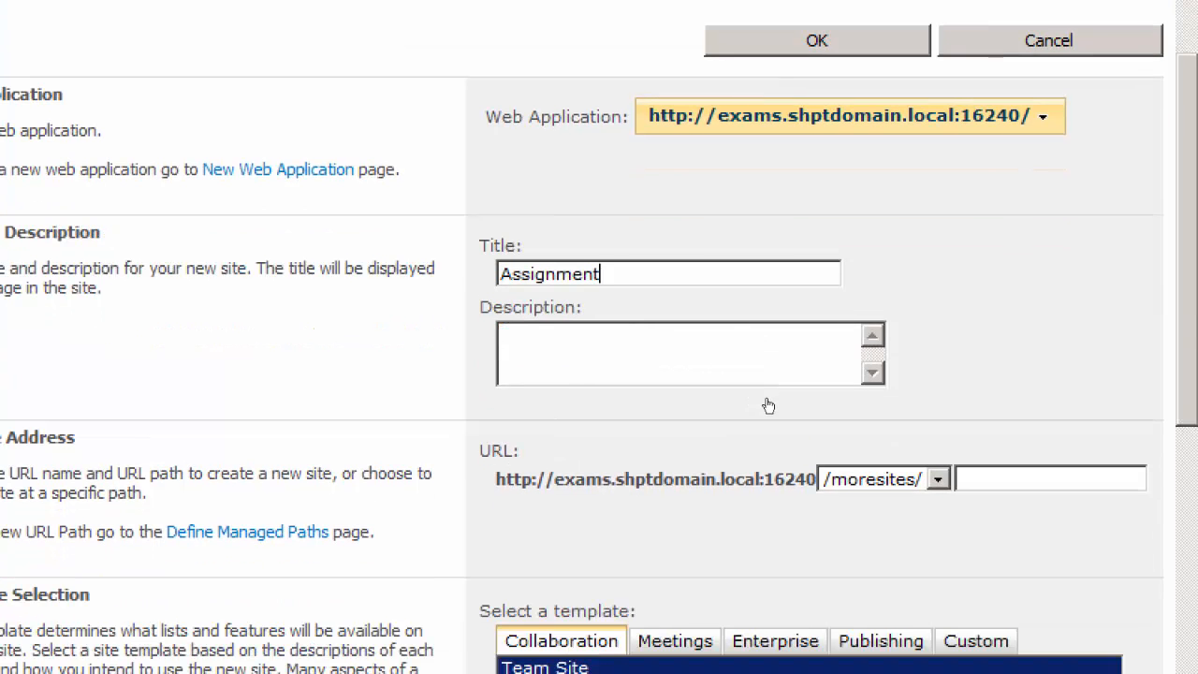
key(ctrl+a)
key(ctrl+c)
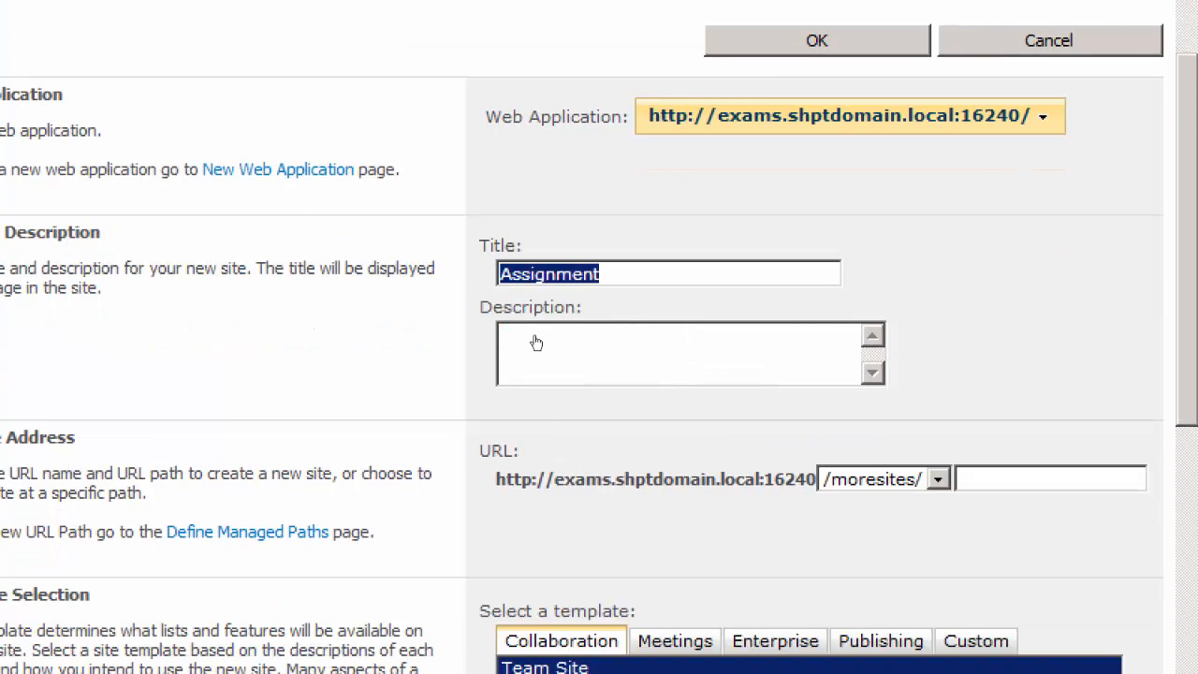
click(1002, 478)
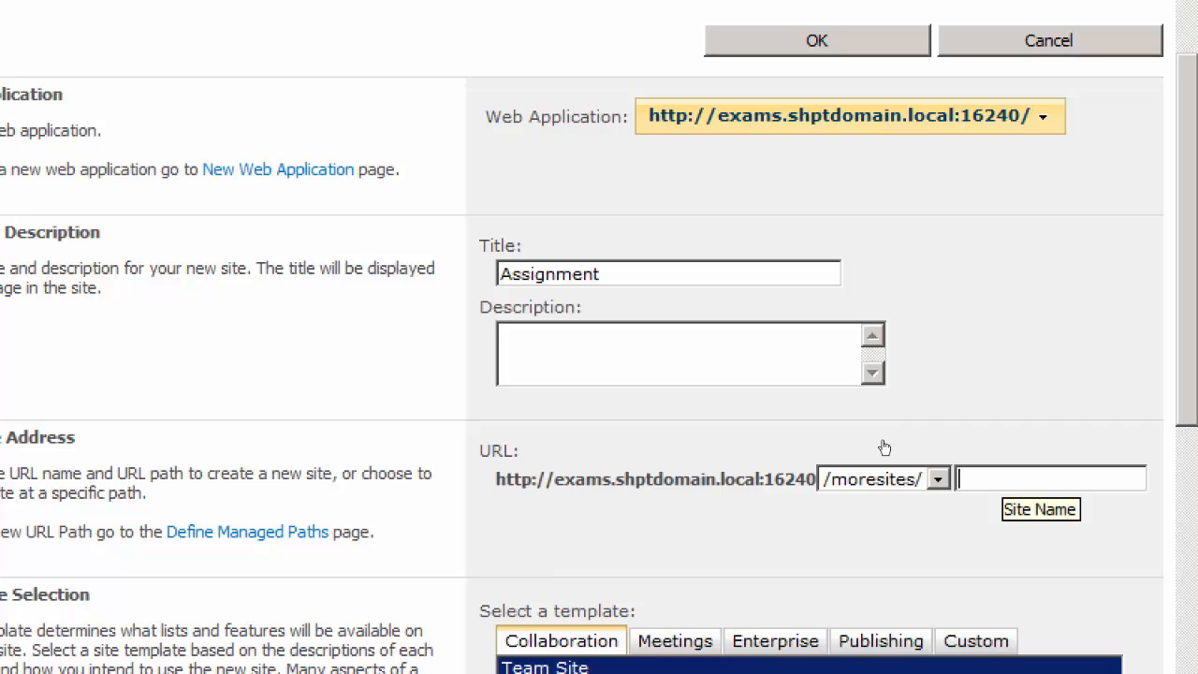
key(ctrl+v)
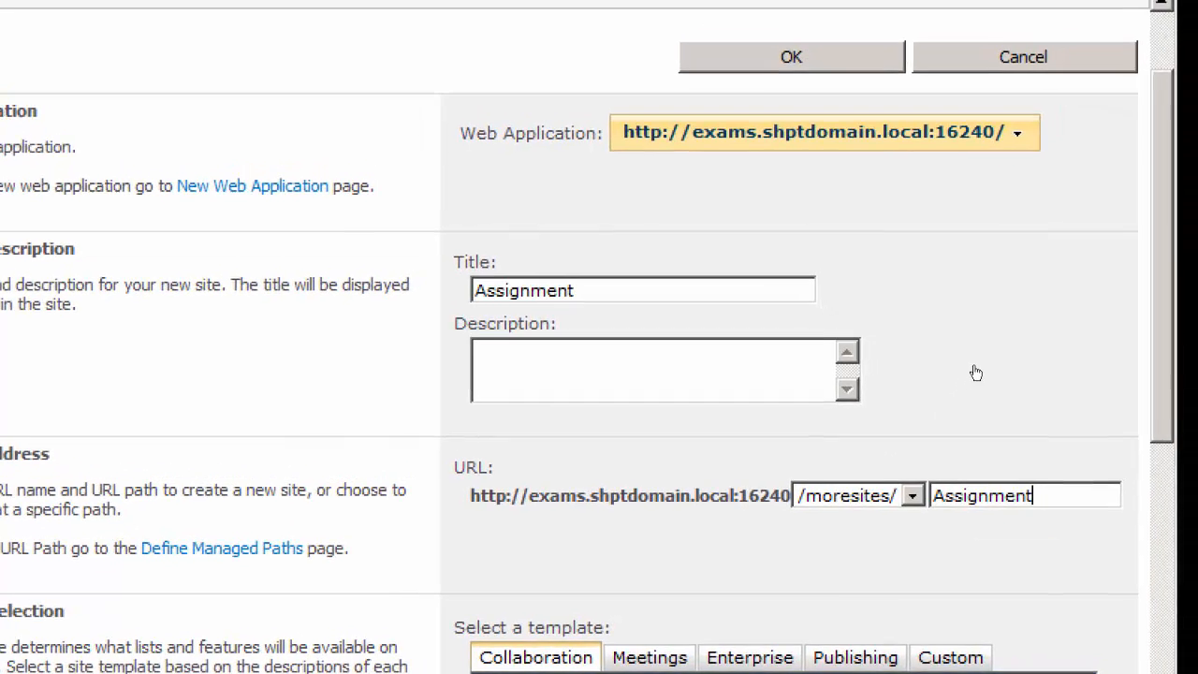
Choose the Social Meeting Workspace template from the Meetings category for the Assignment site collection
scroll(979, 384, down, 4)
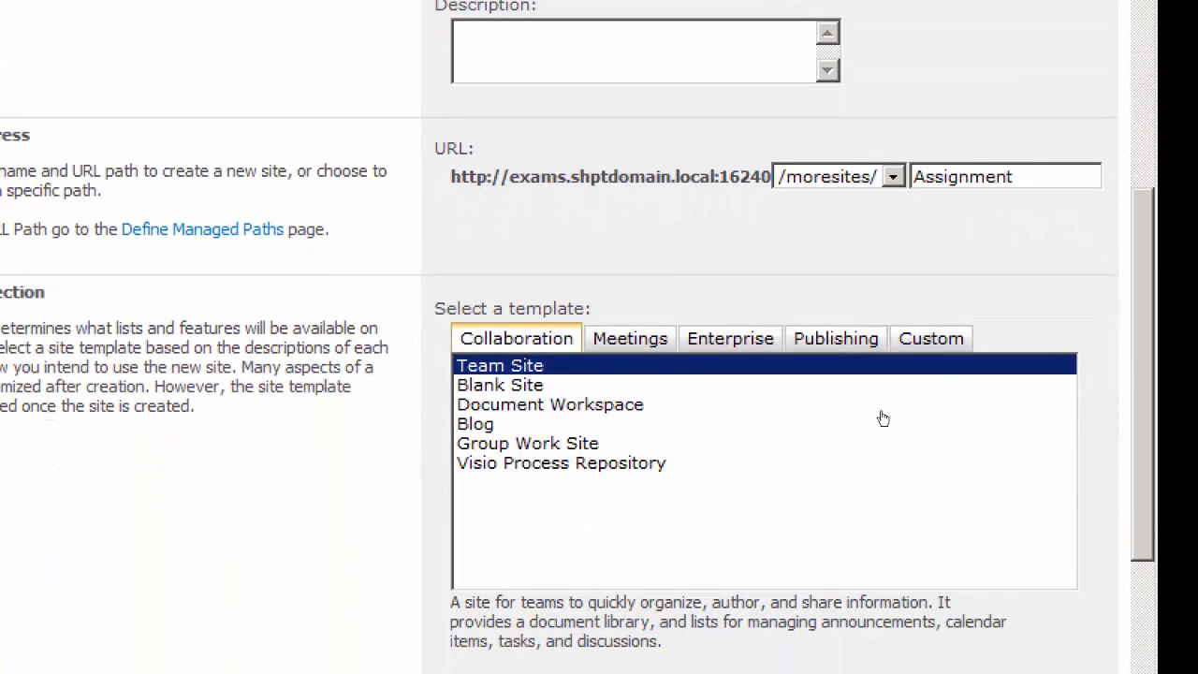
key(Tab)
key(Return)
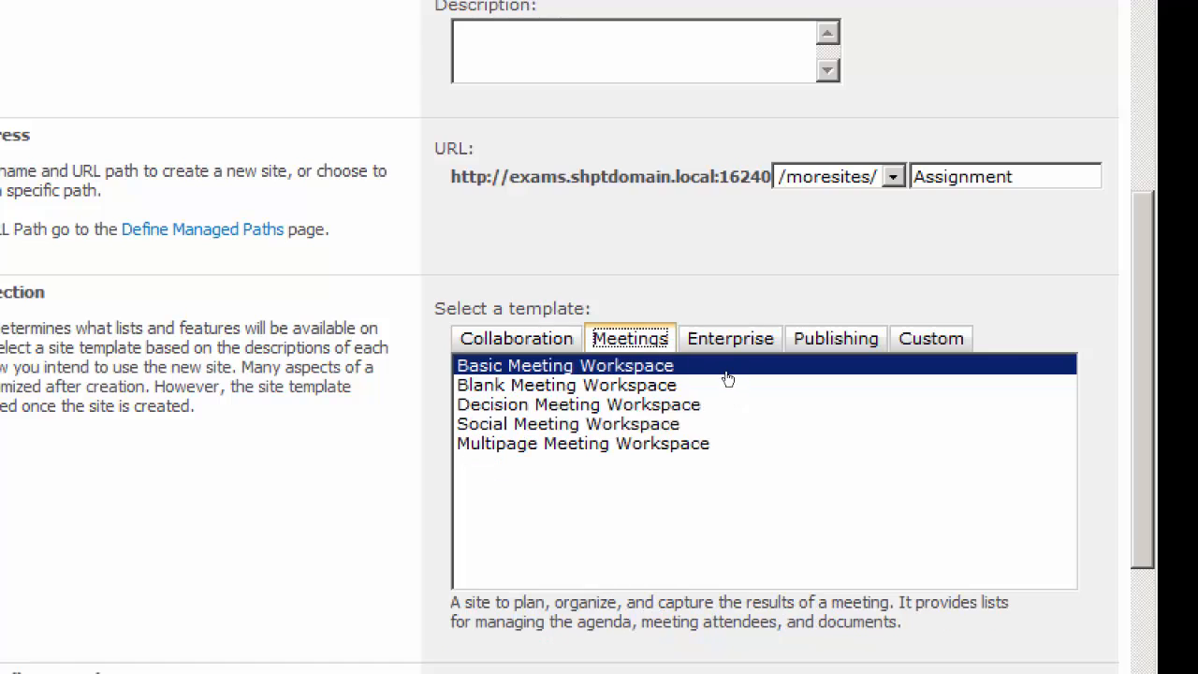
click(665, 419)
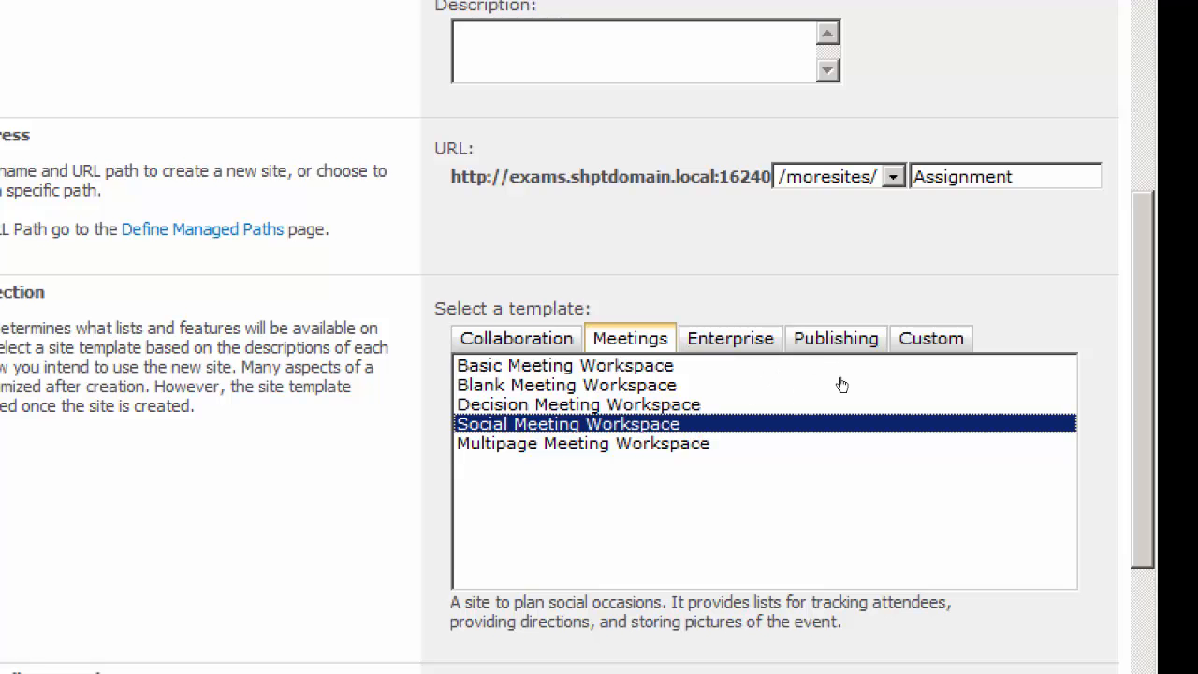
Review the Assignment form entries and enter shptdomain\administrator as the primary site collection administrator
scroll(979, 356, down, 2)
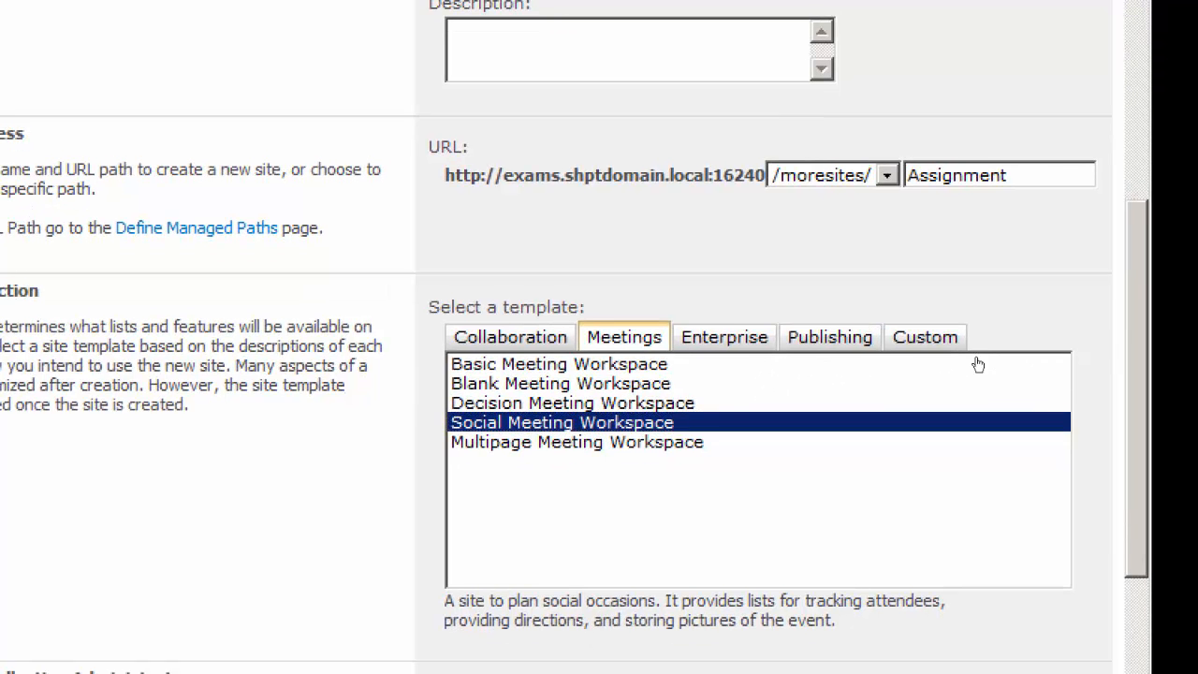
scroll(979, 378, down, 5)
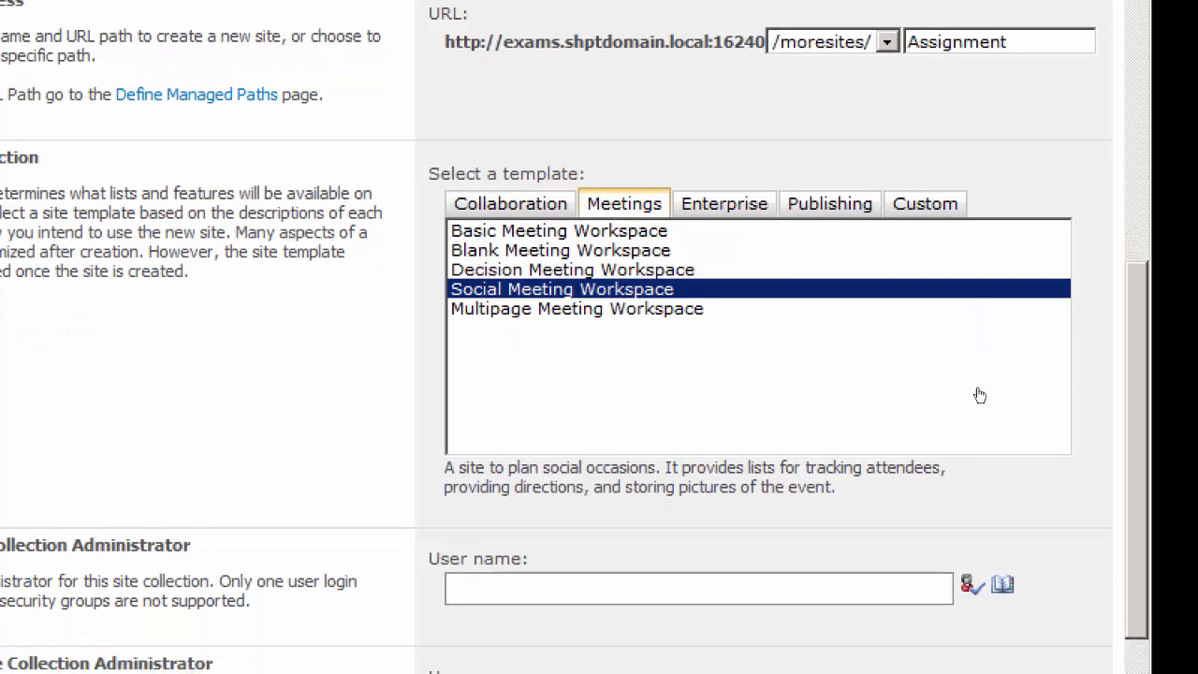
scroll(982, 398, up, 10)
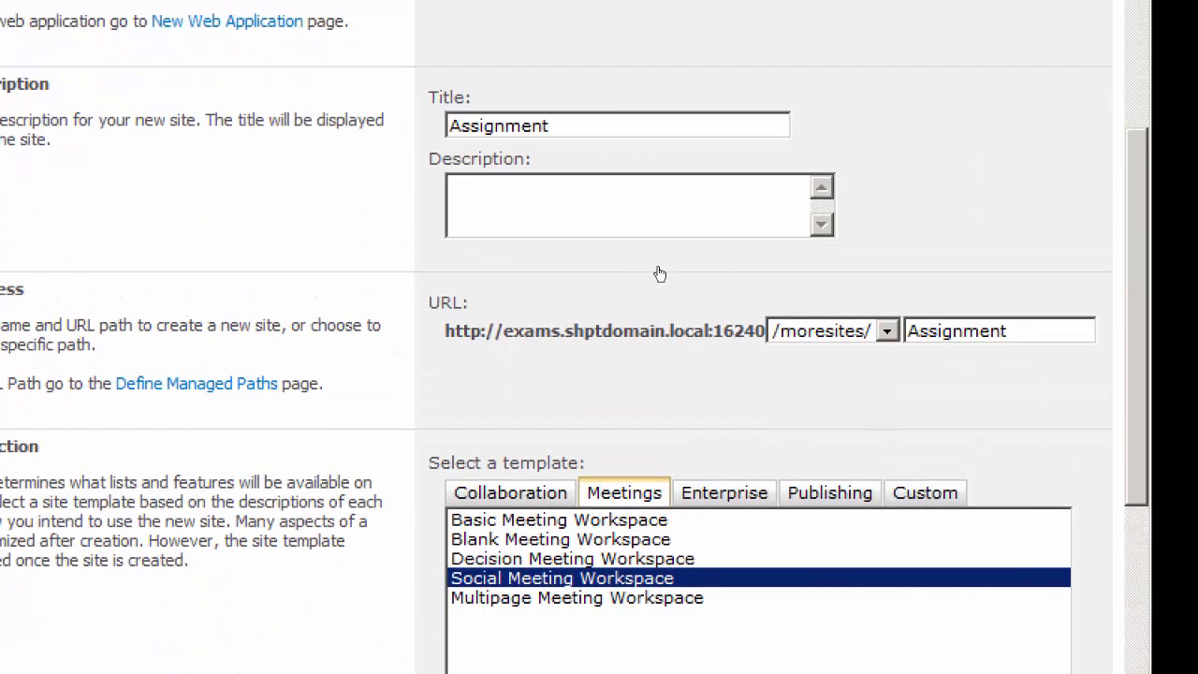
scroll(981, 375, down, 7)
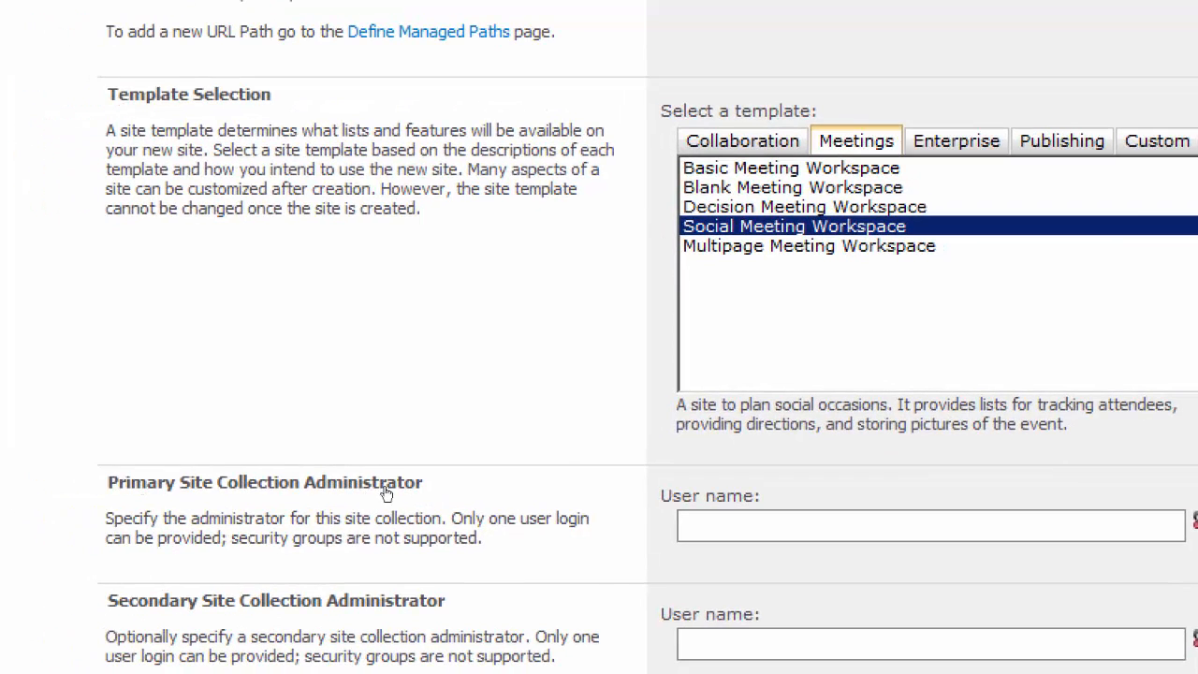
click(745, 527)
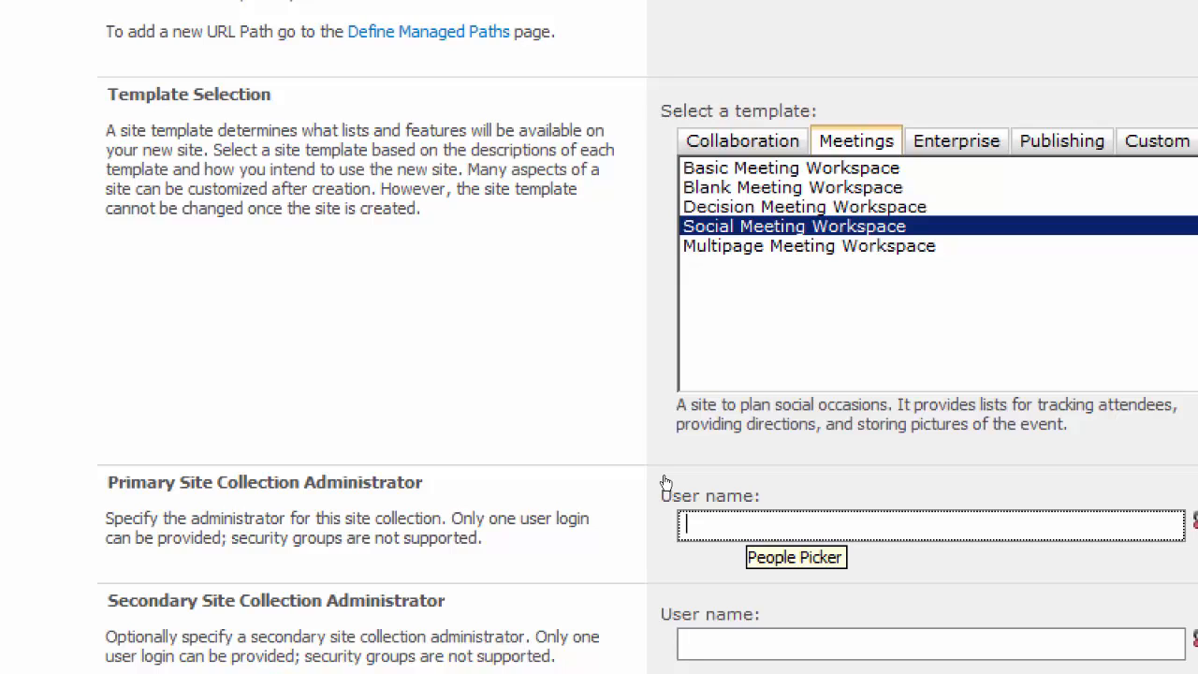
text(shptd)
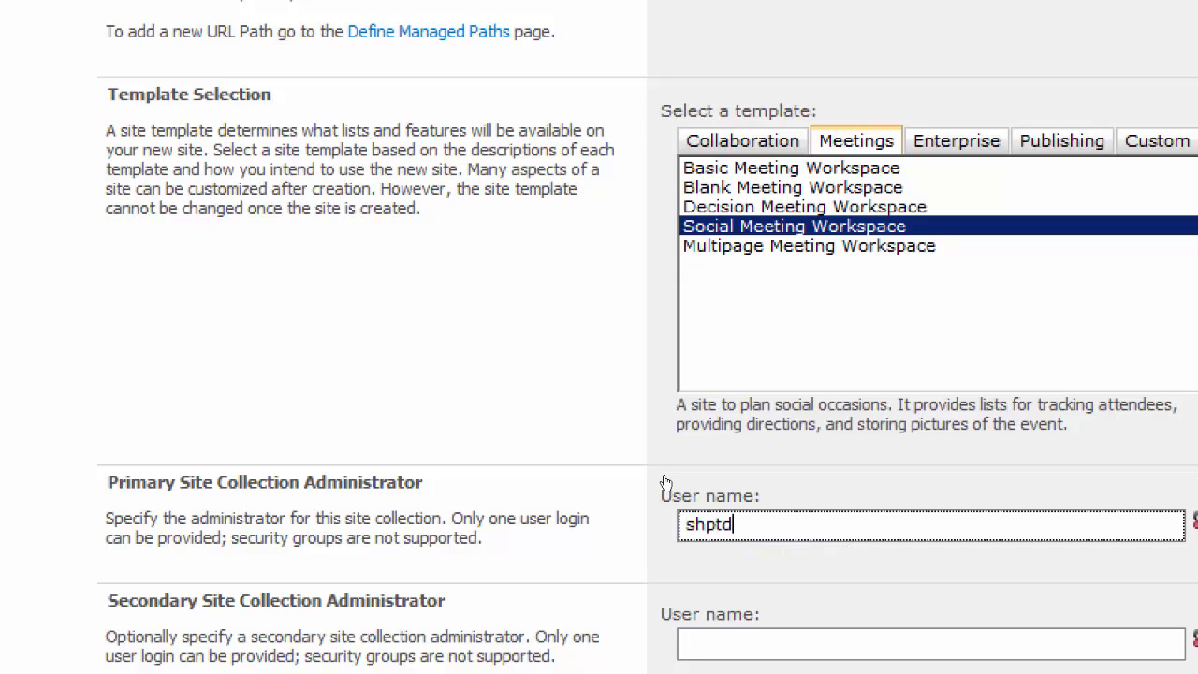
text(omain\administrator)
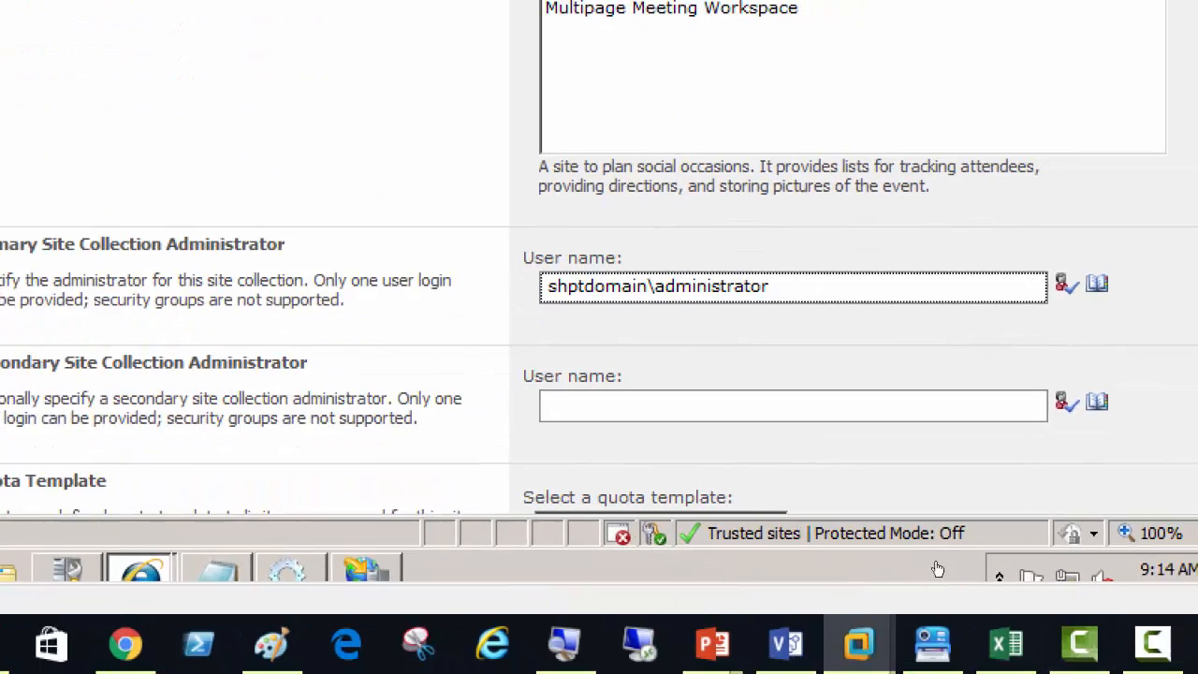
Apply The Students Quota Limit as the Assignment site collection's quota template
scroll(978, 576, down, 3)
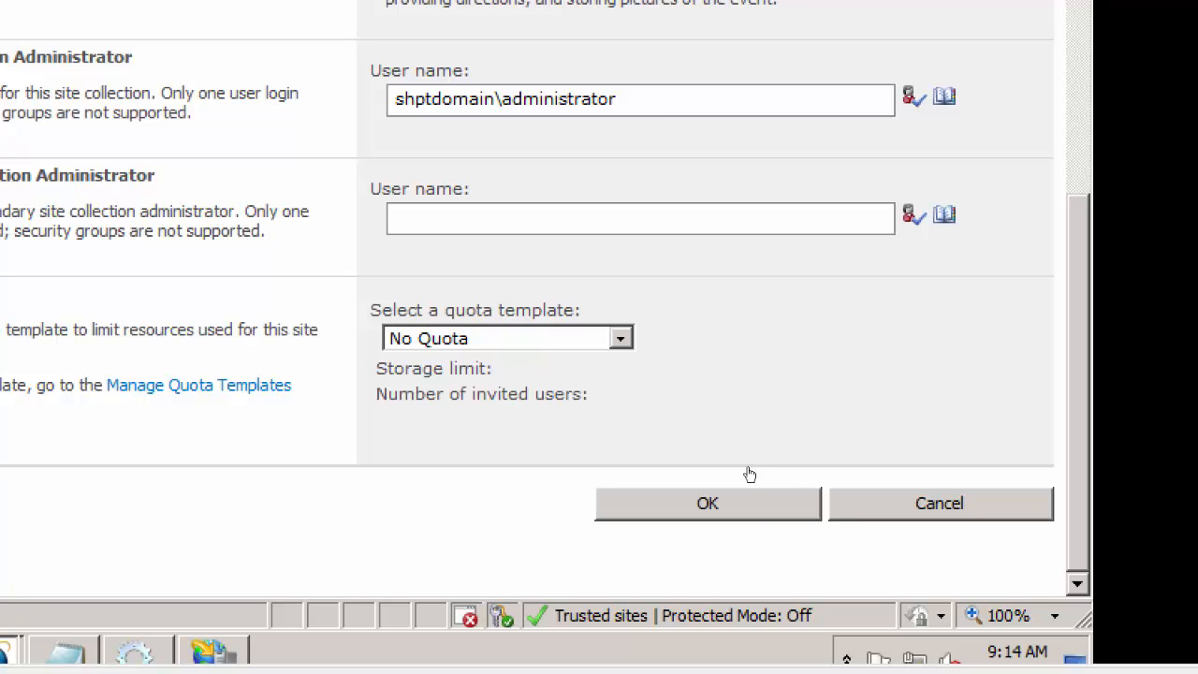
key(alt+Down)
key(Down)
key(Down)
key(Return)
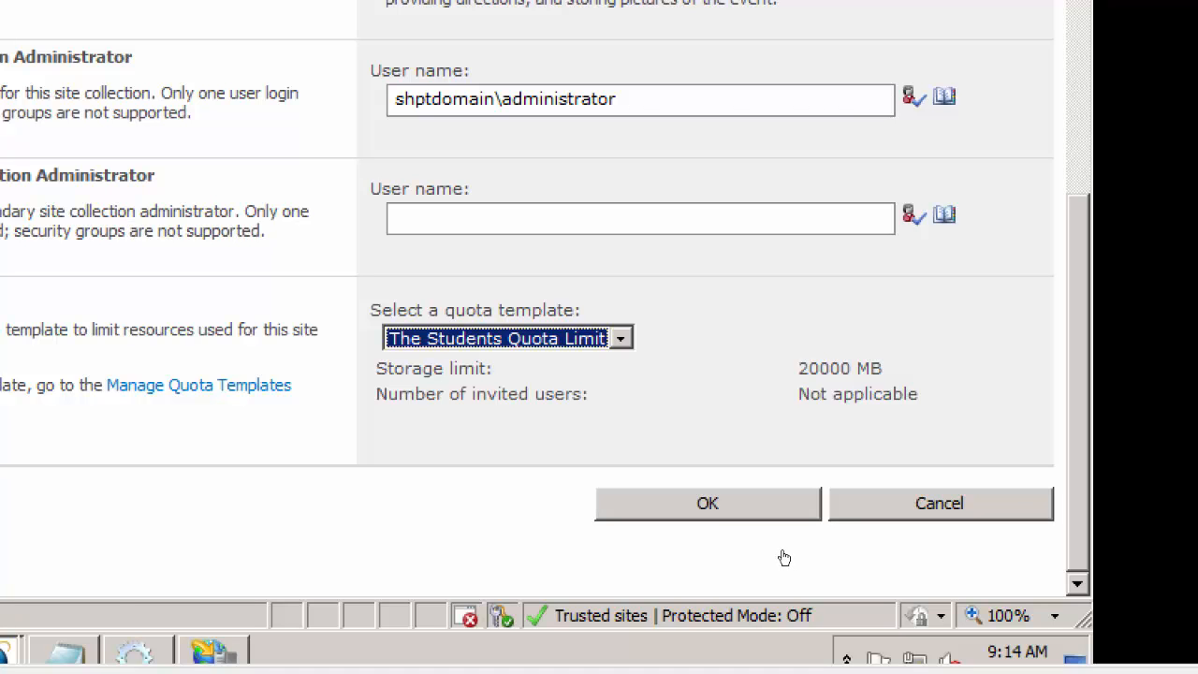
Create the Assignment site collection and open its new site address in a separate browser tab
key(Return)
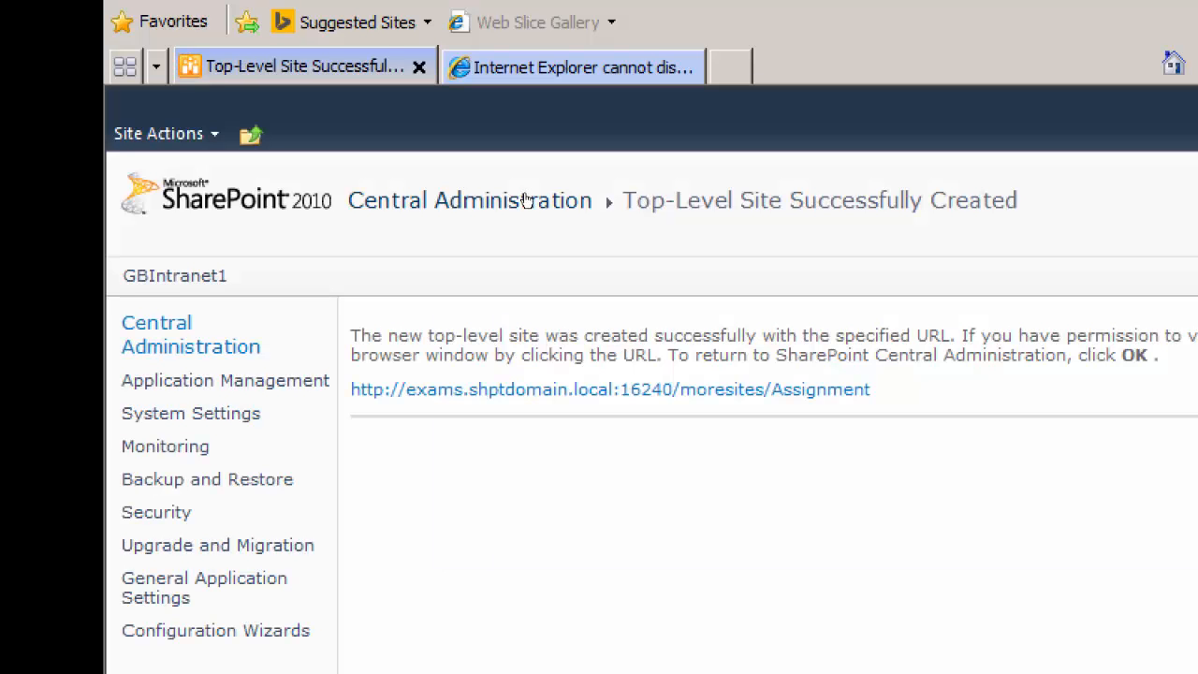
right_click(778, 393)
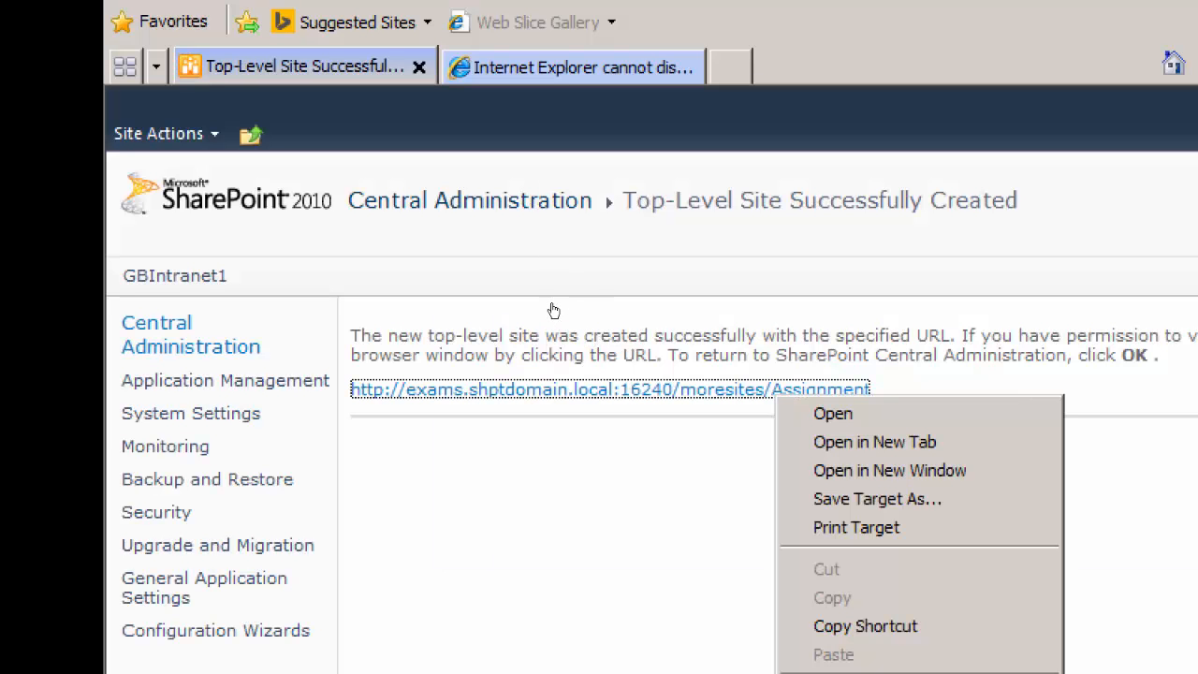
click(812, 440)
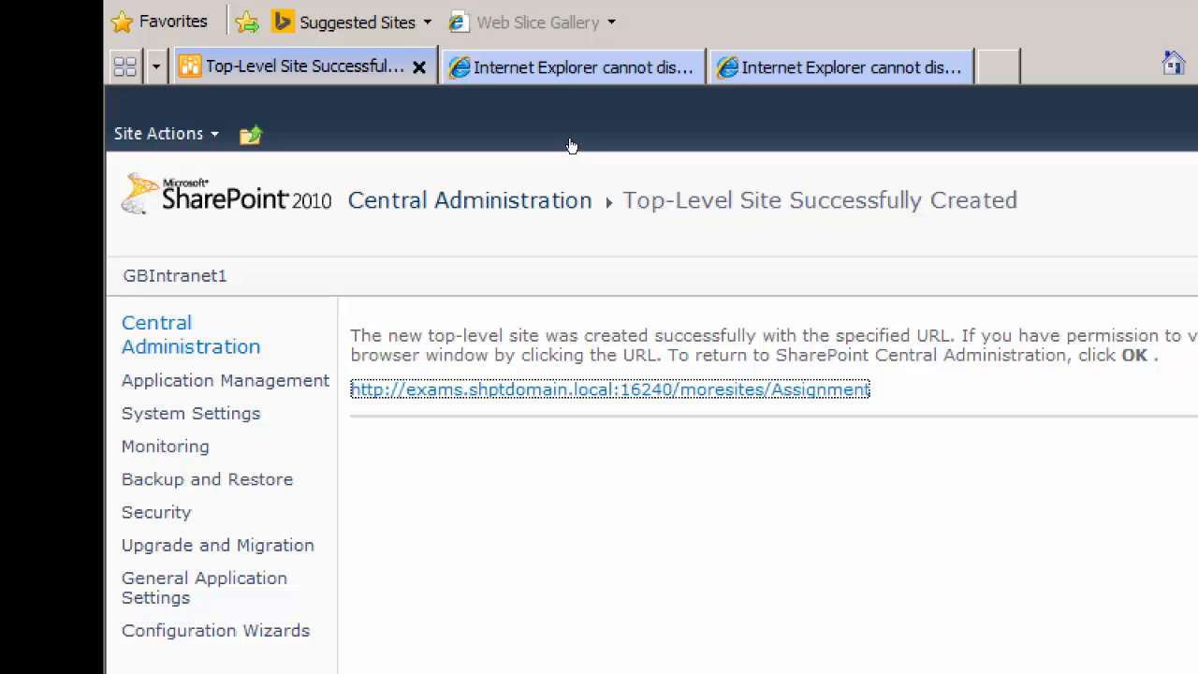
click(813, 67)
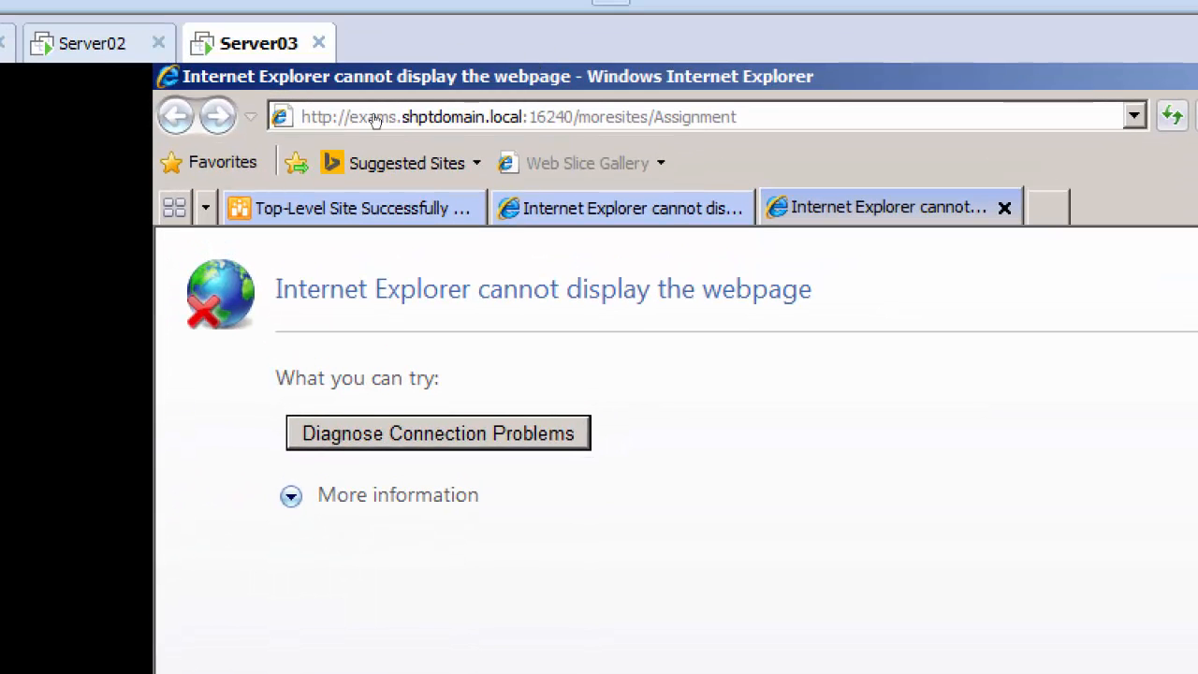
click(493, 111)
right_click(468, 115)
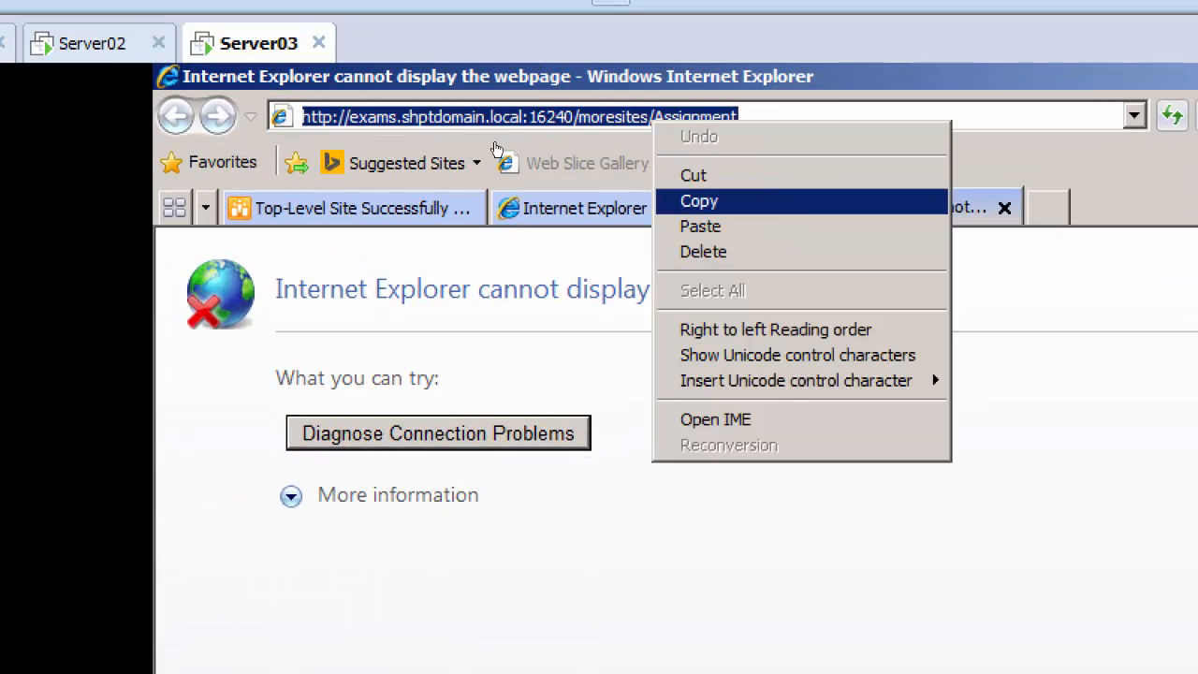
click(693, 200)
click(212, 98)
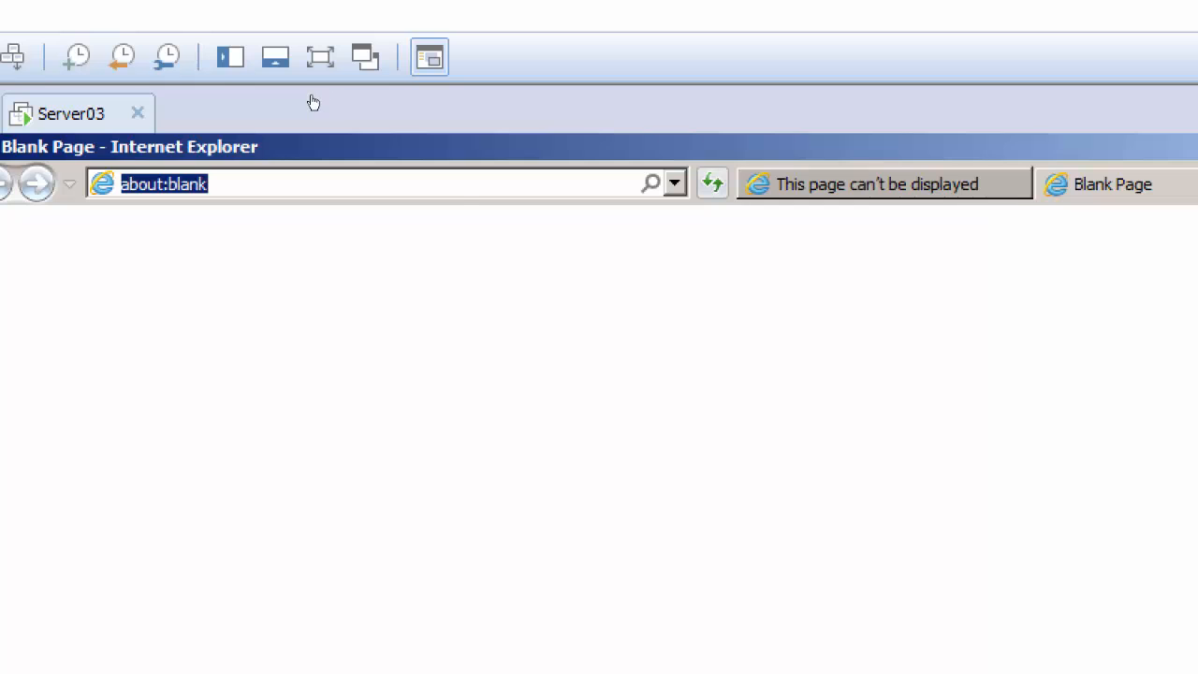
key(shift+F10)
key(Down)
key(Down)
key(Down)
key(Return)
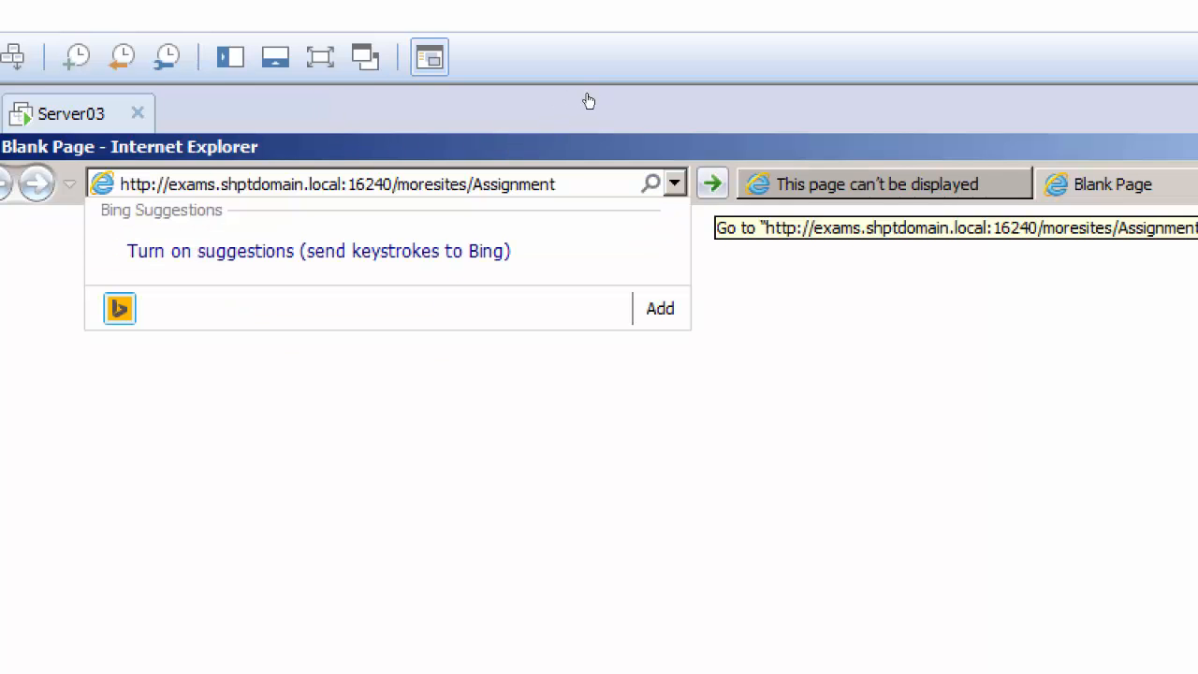
key(Return)
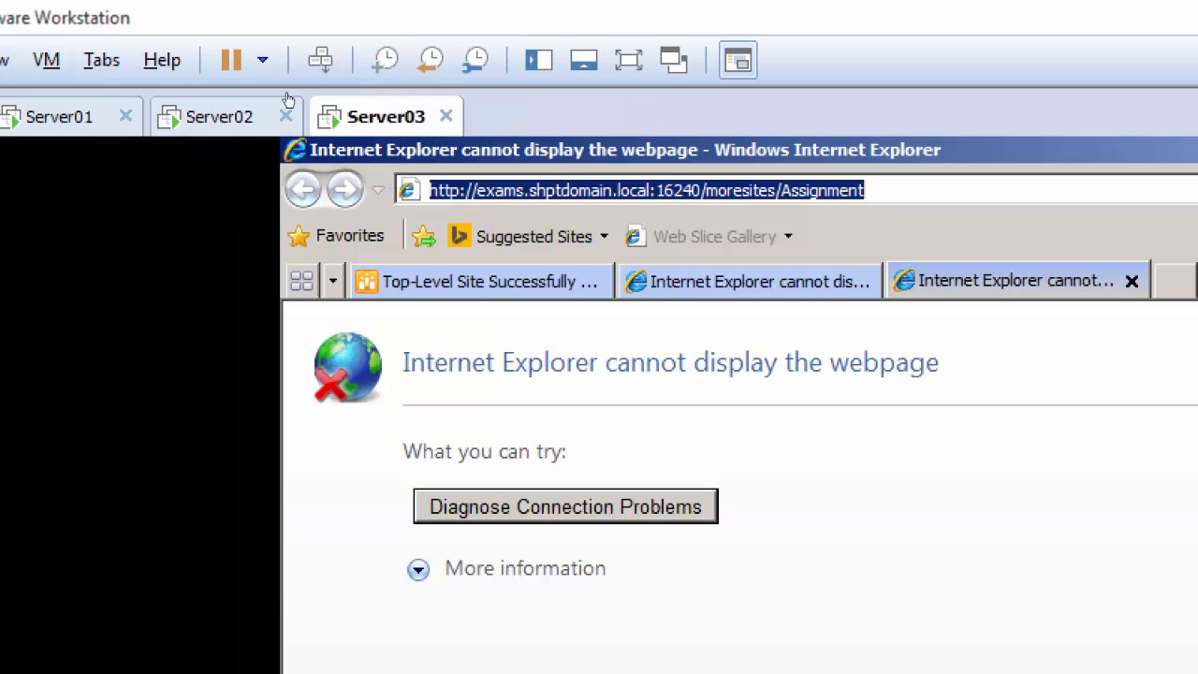
Return to Central Administration on Server03, dismiss the Assignment creation page and start creating another site collection
key(BackSpace)
key(ctrl+Tab)
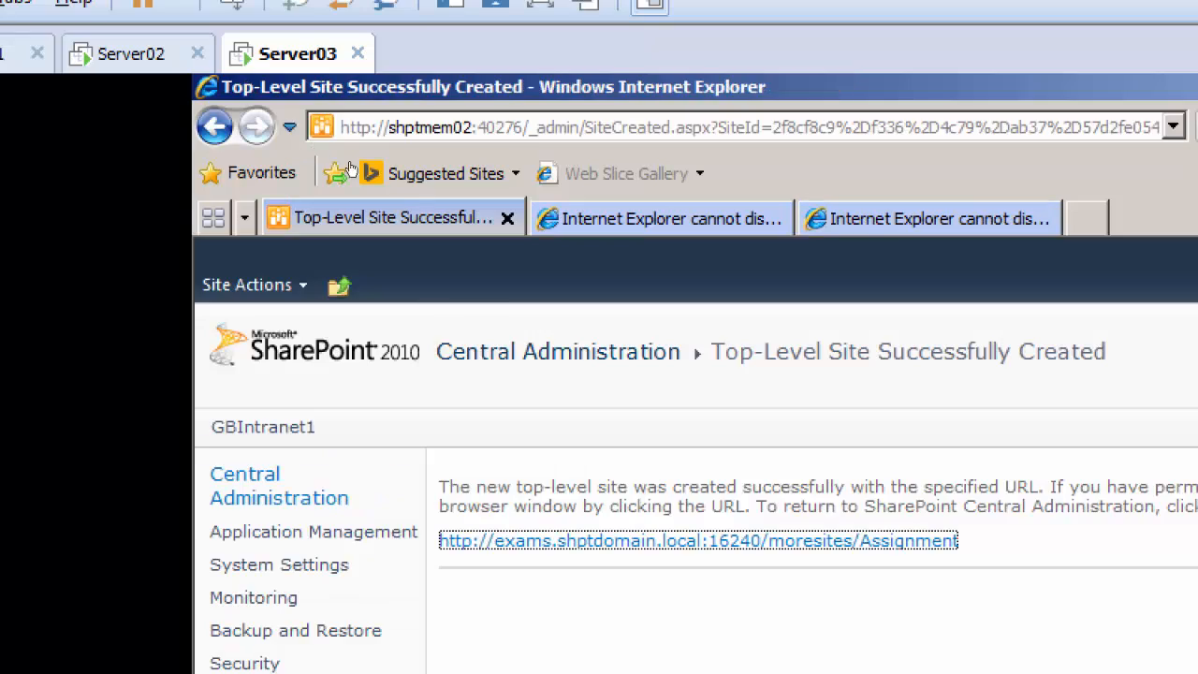
key(Tab)
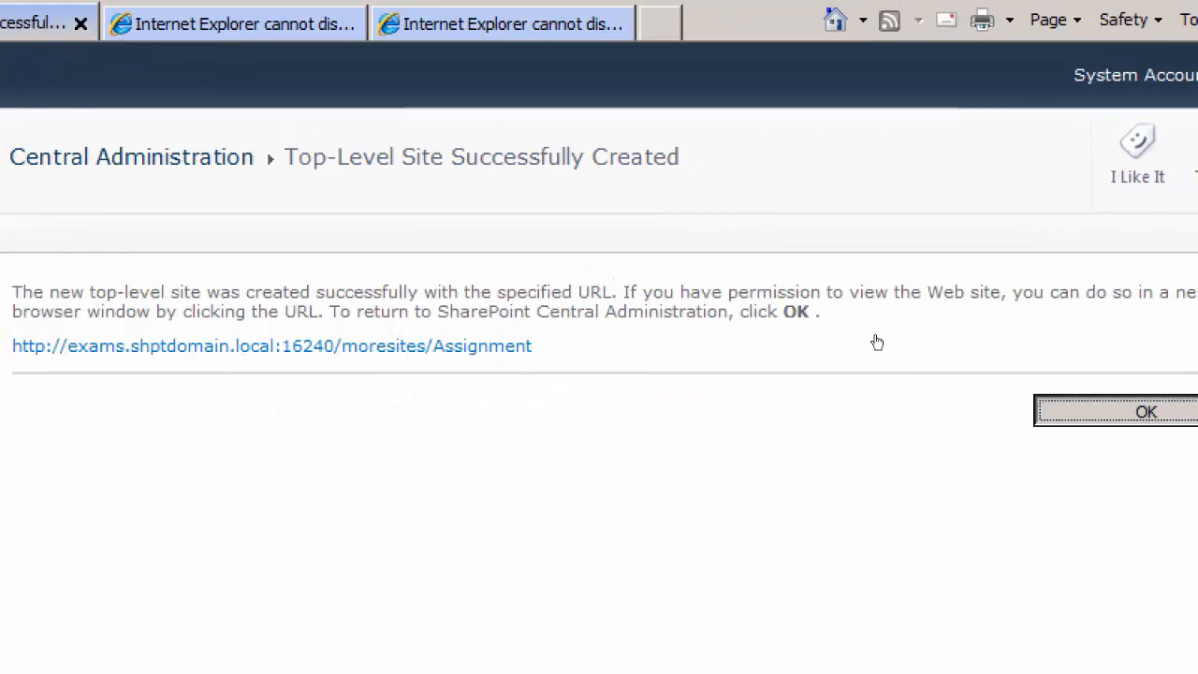
key(Return)
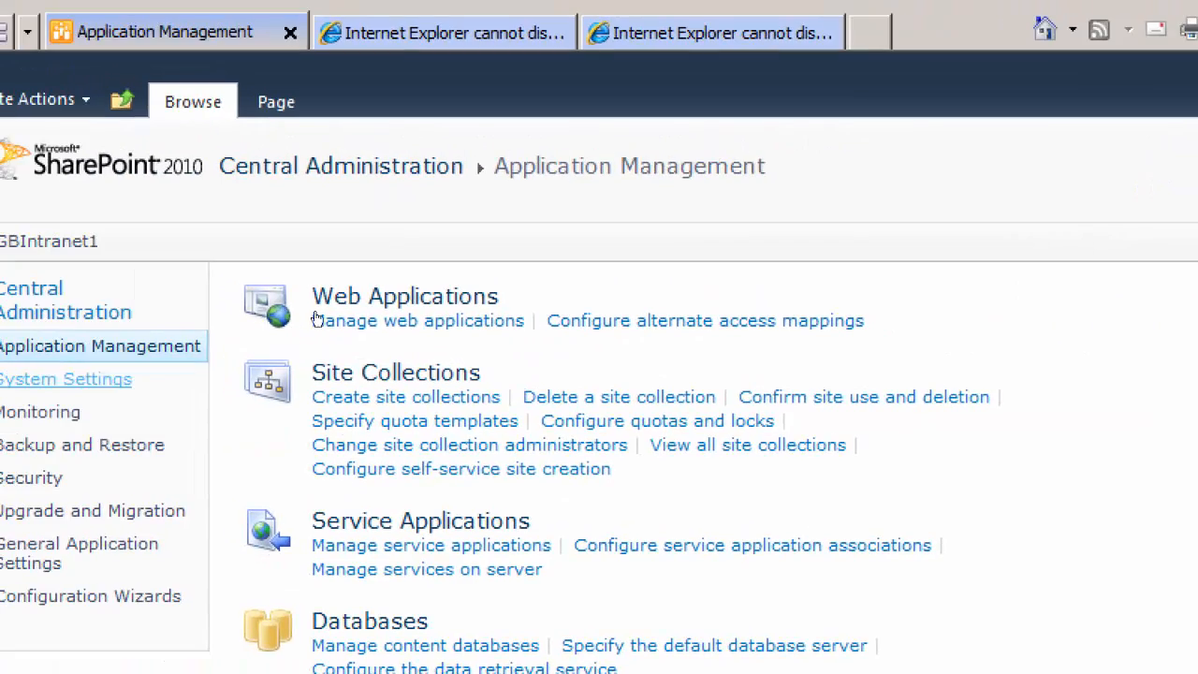
key(Return)
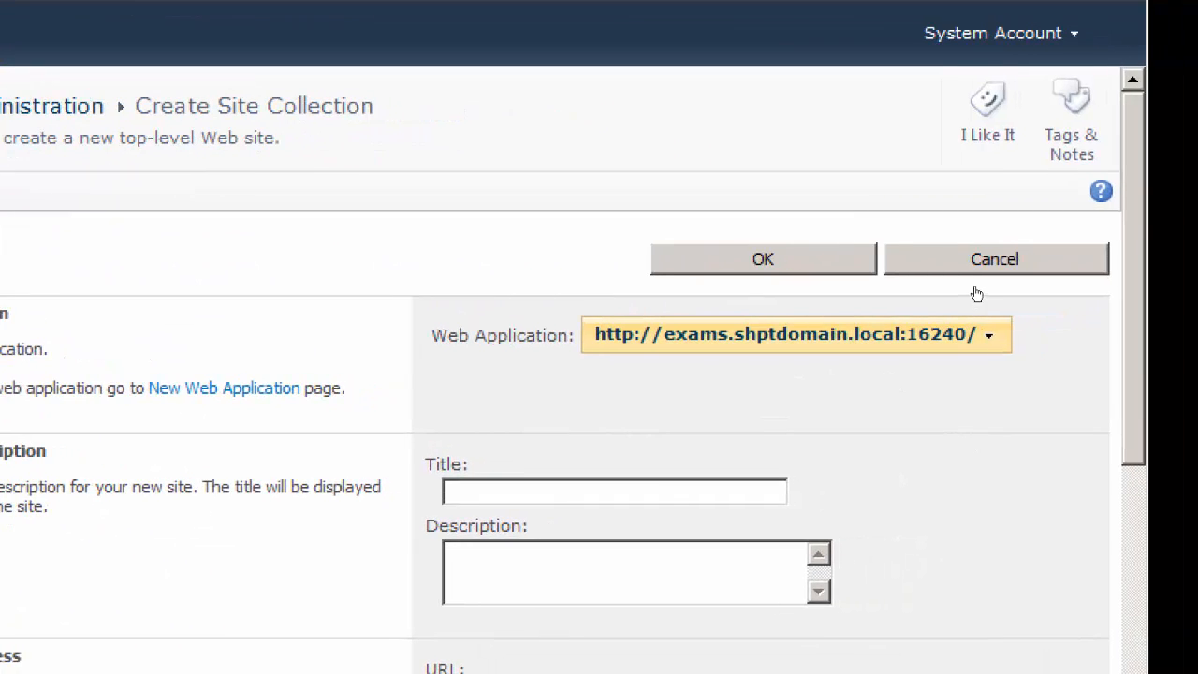
Title the new site collection Grades and reuse that name to make its URL /moresites/Grades
scroll(977, 291, down, 3)
scroll(980, 323, down, 1)
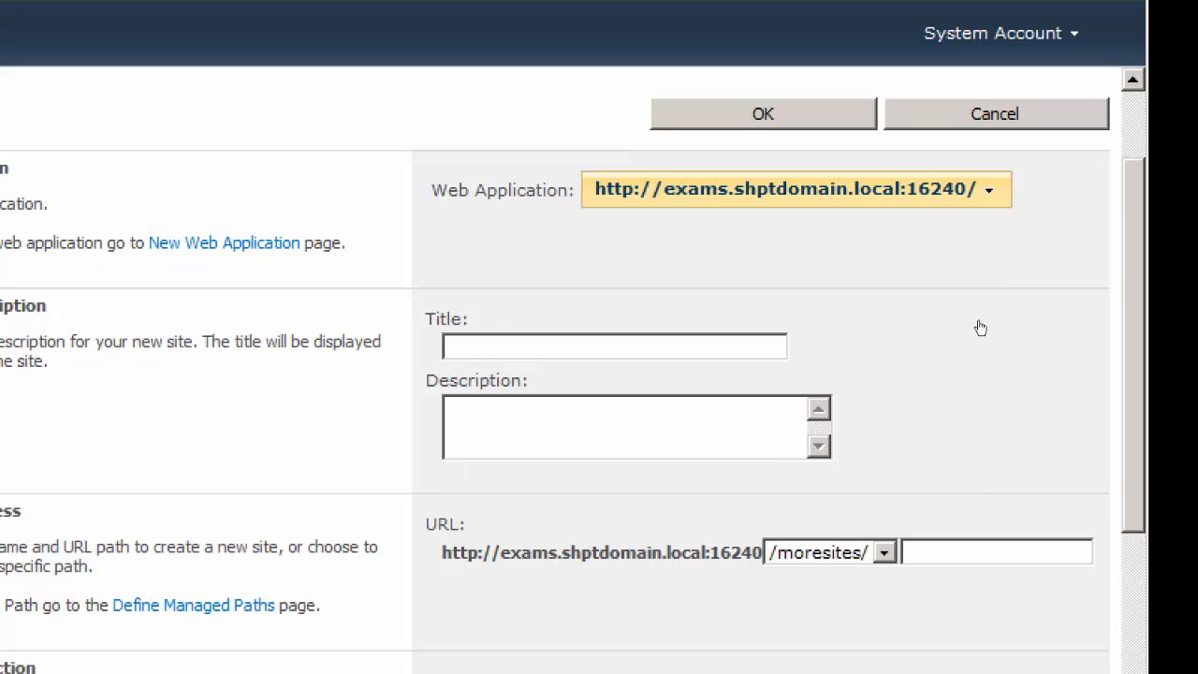
click(664, 339)
scroll(975, 272, down, 2)
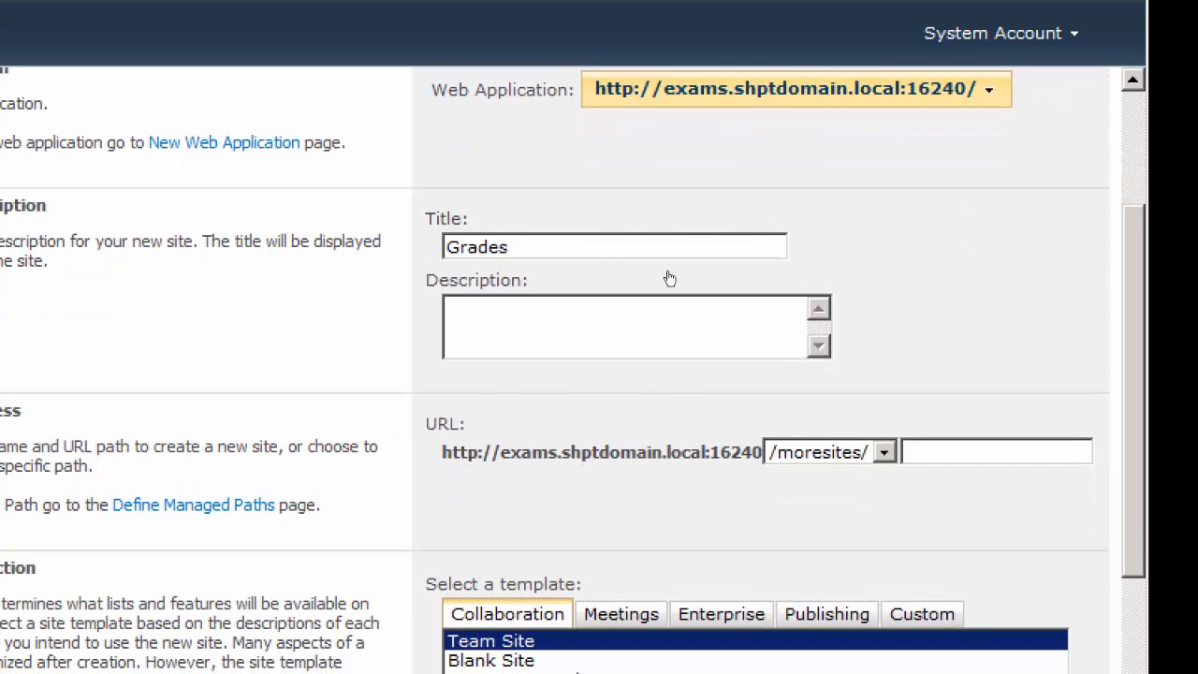
drag(526, 247, 446, 248)
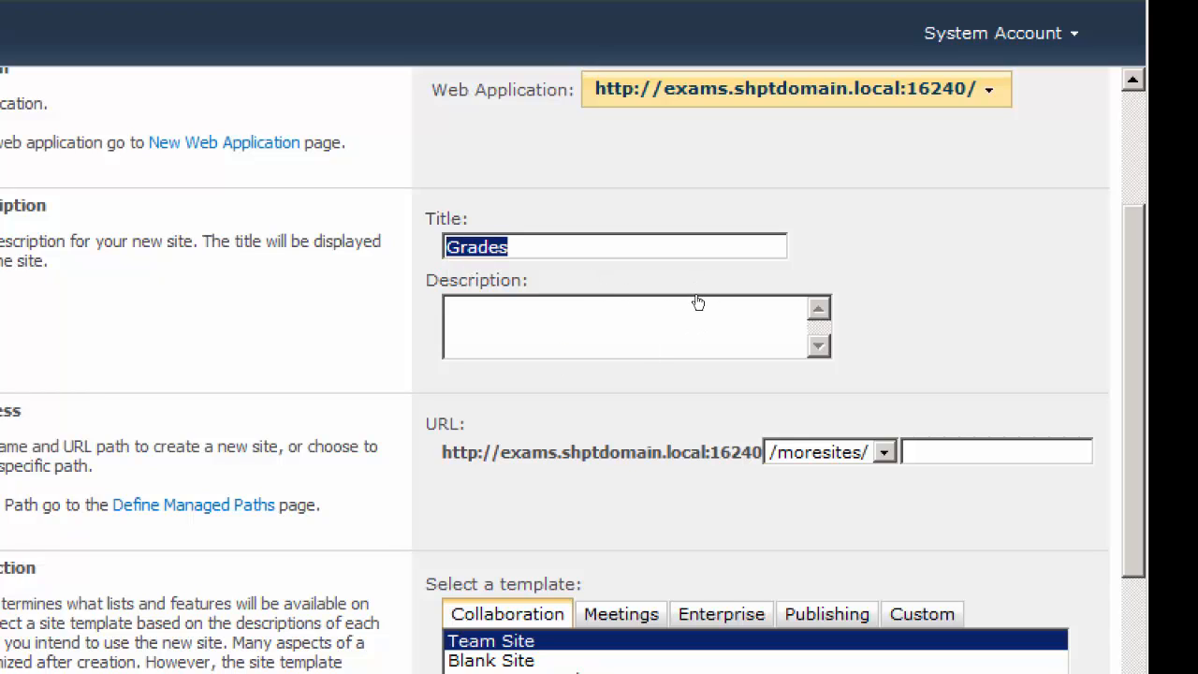
click(939, 452)
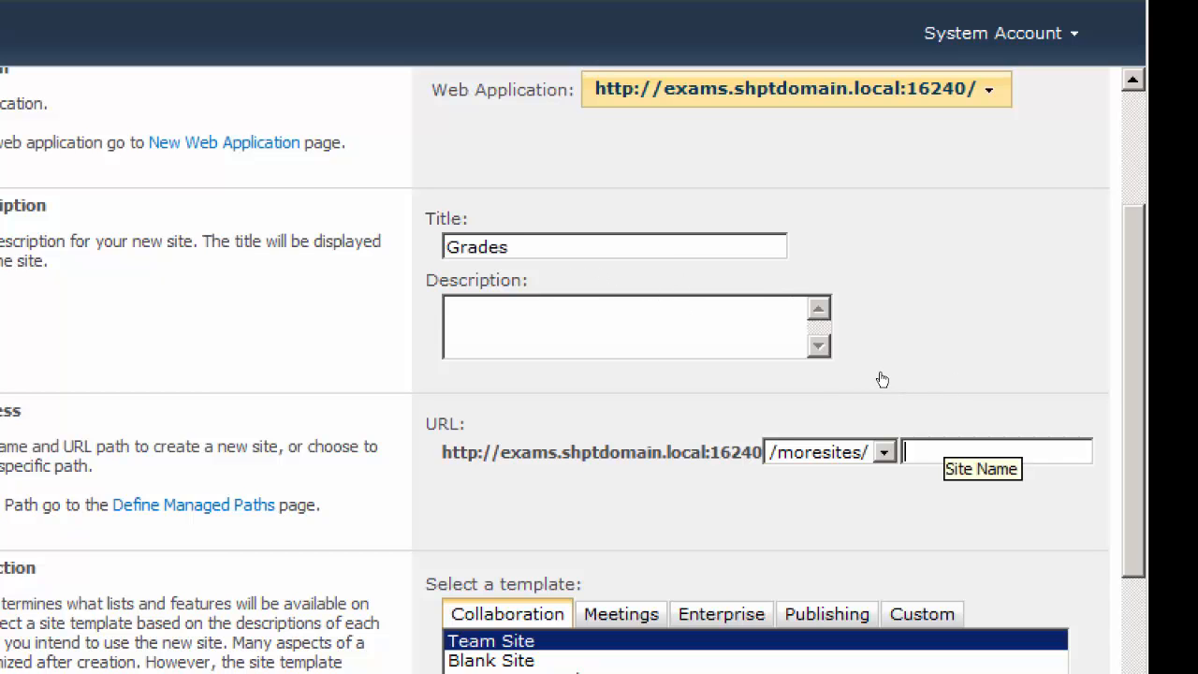
key(ctrl+v)
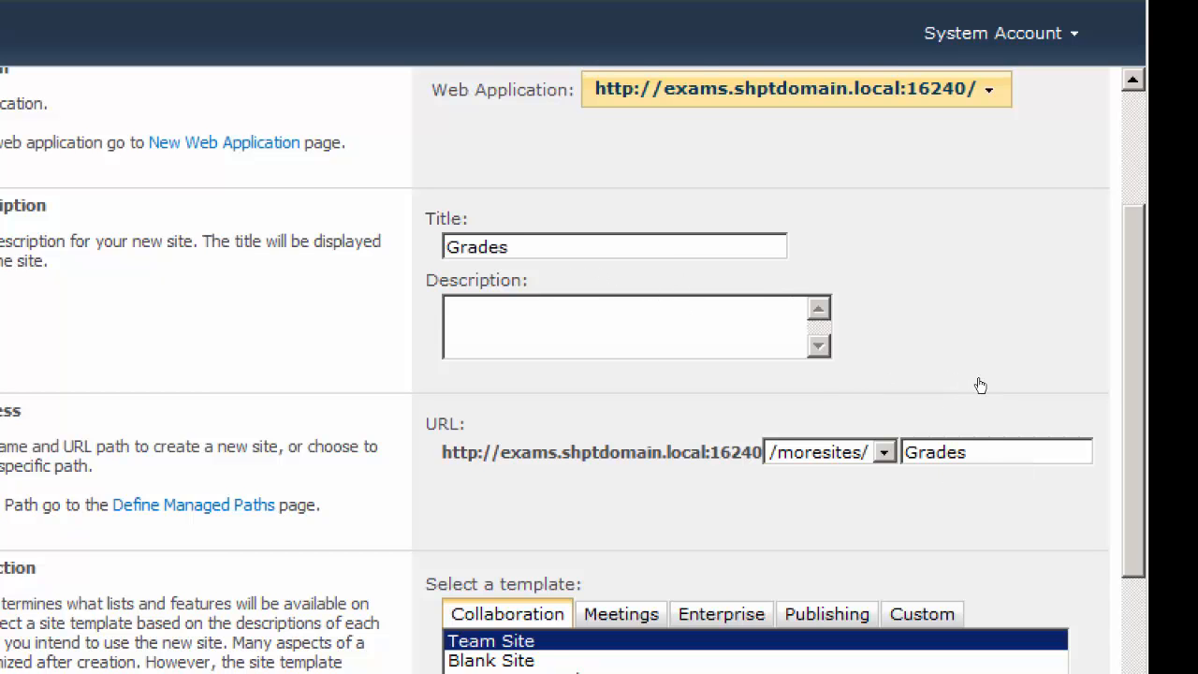
Choose the Publishing Portal template from the Publishing category for the Grades site collection
scroll(980, 385, down, 4)
click(811, 213)
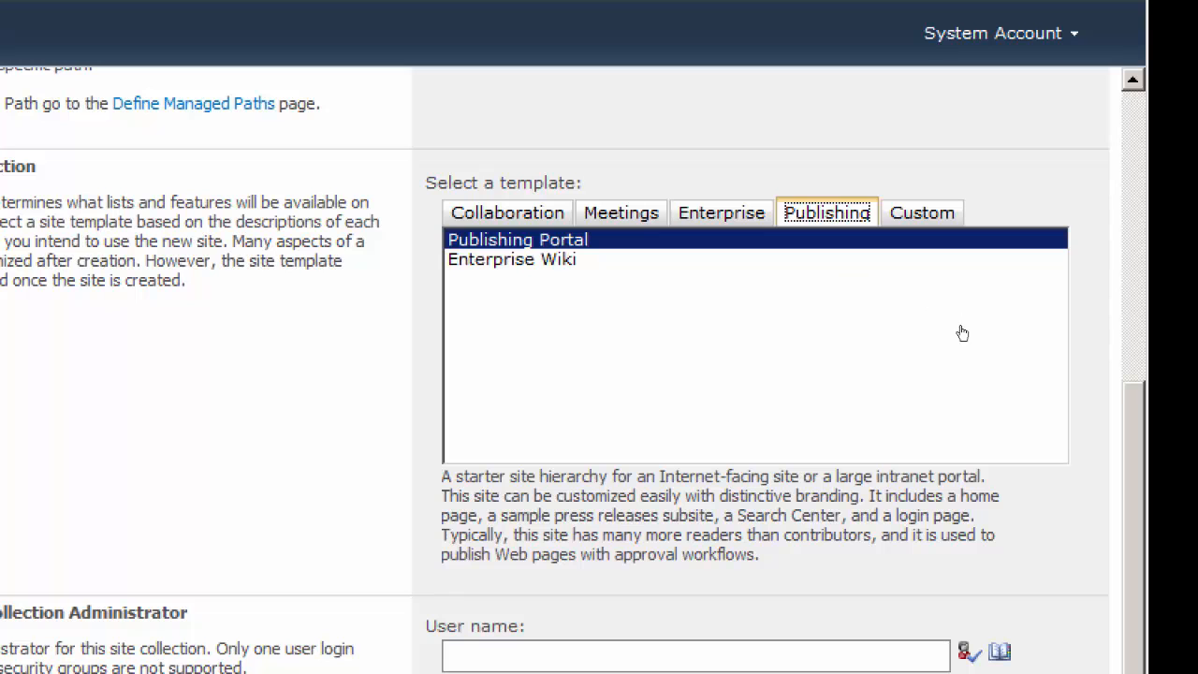
scroll(977, 351, up, 1)
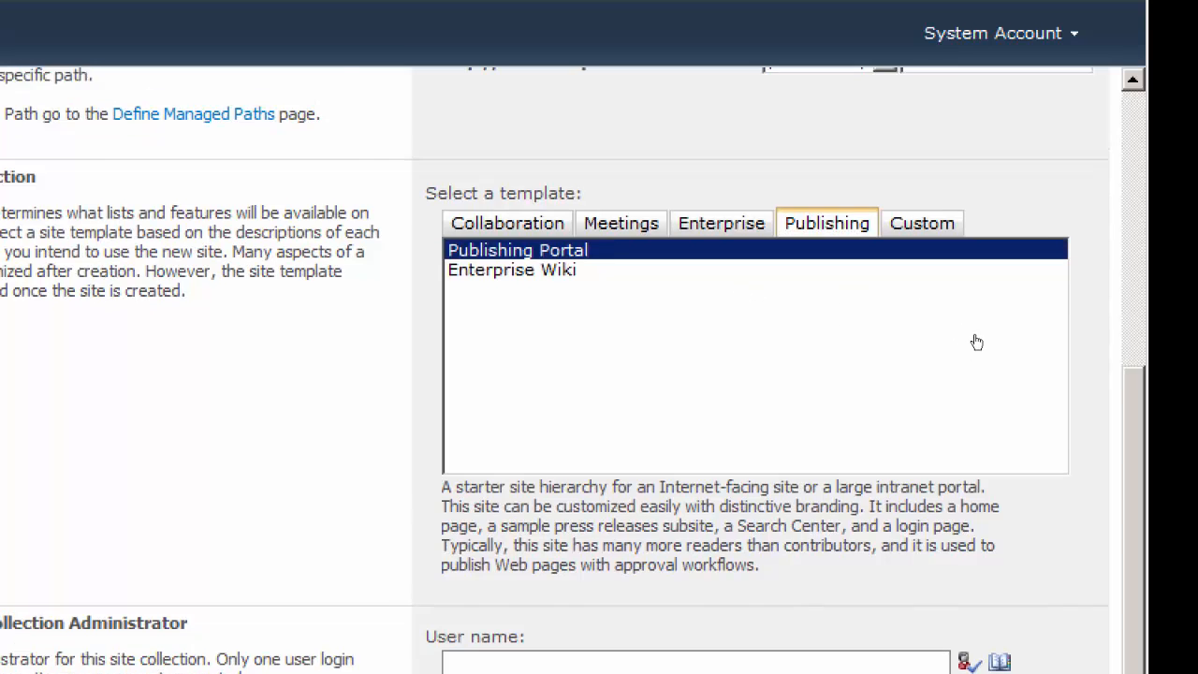
scroll(981, 343, down, 3)
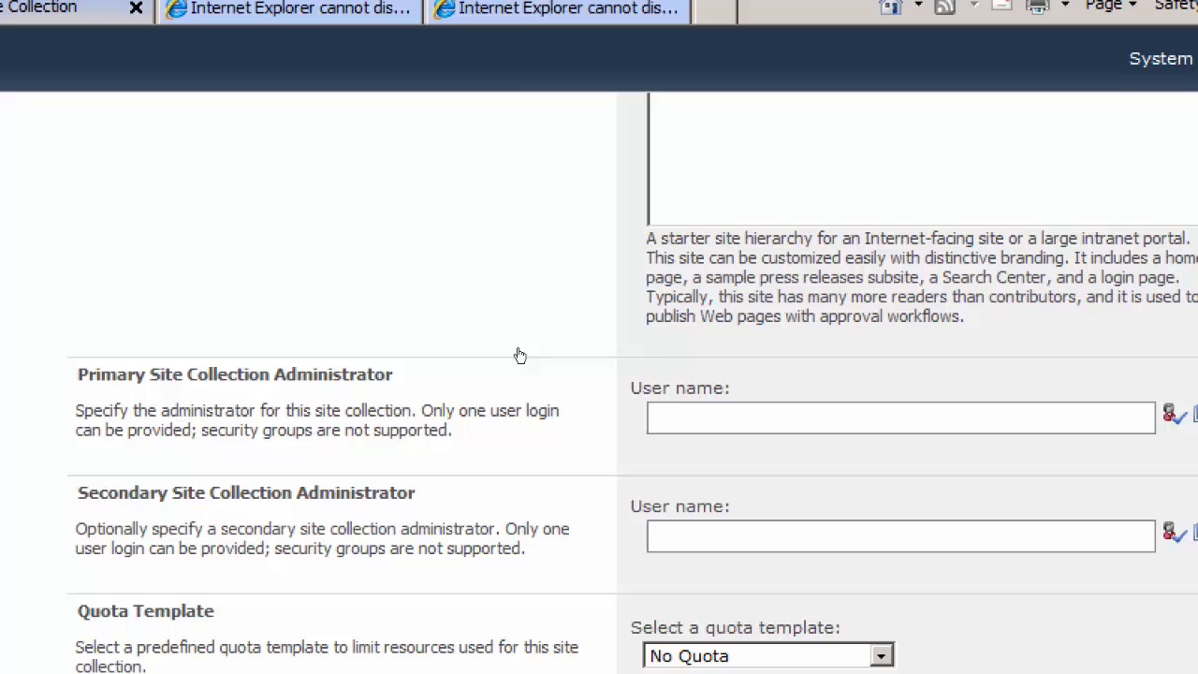
Enter and validate shptdomain\administrator as the primary administrator, and create the Grades site collection with No Quota
click(477, 392)
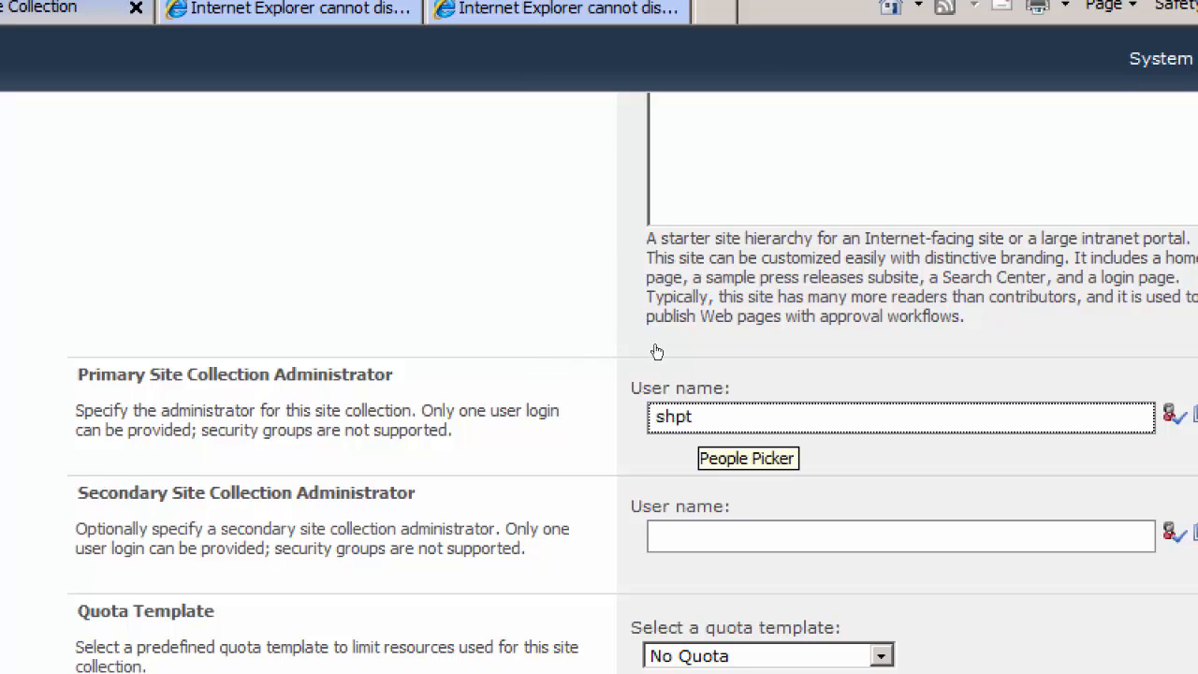
text(shptdomain\)
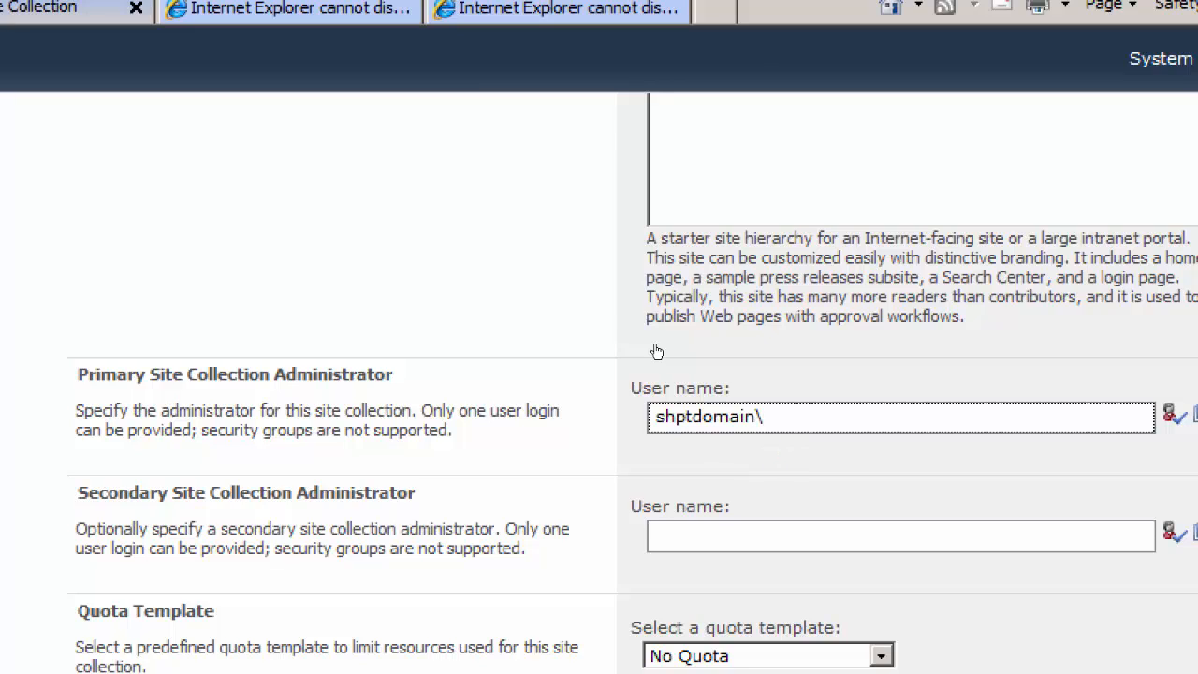
text(administrator)
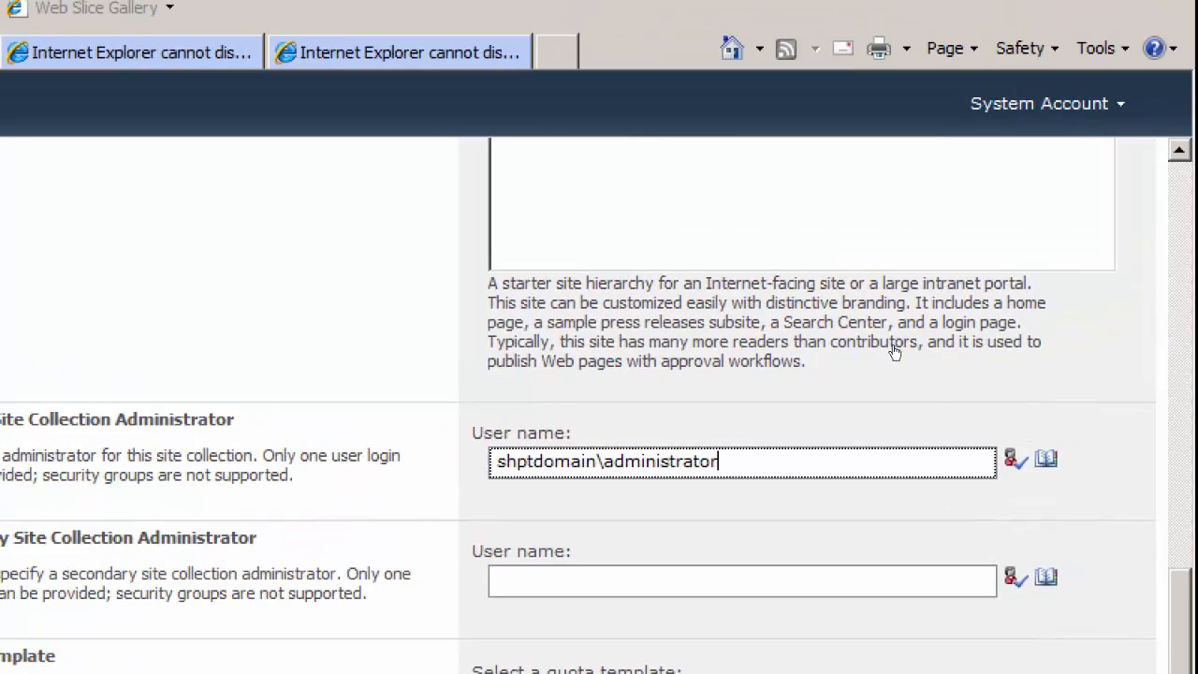
click(1171, 415)
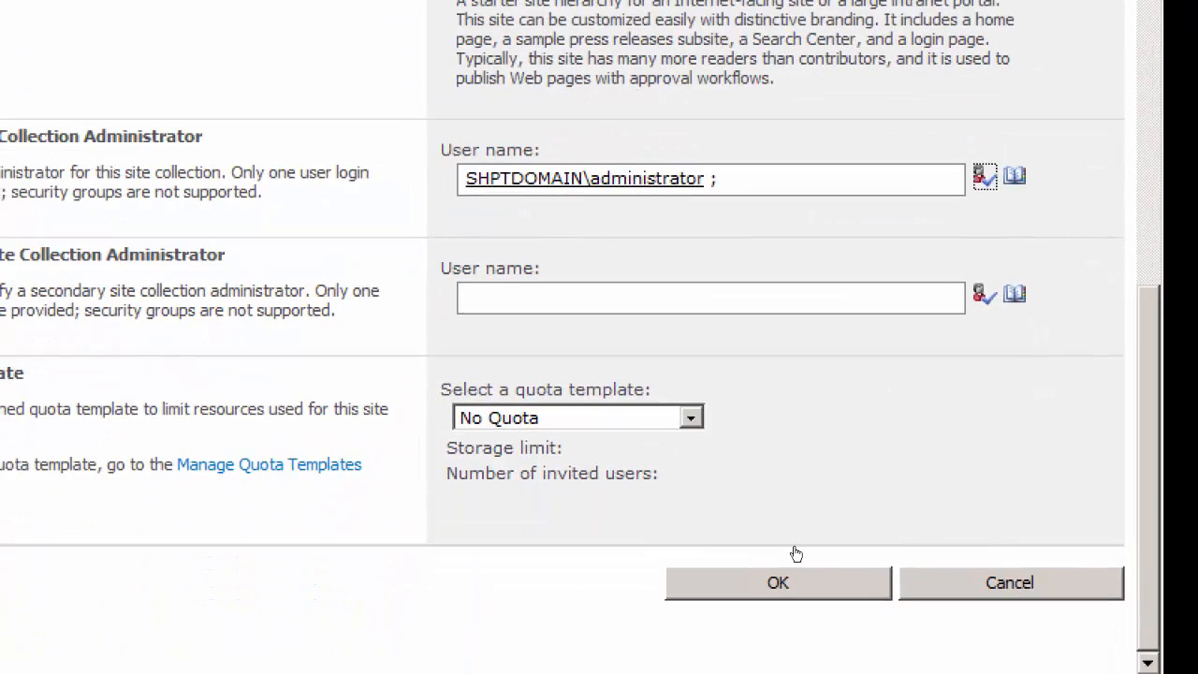
click(794, 569)
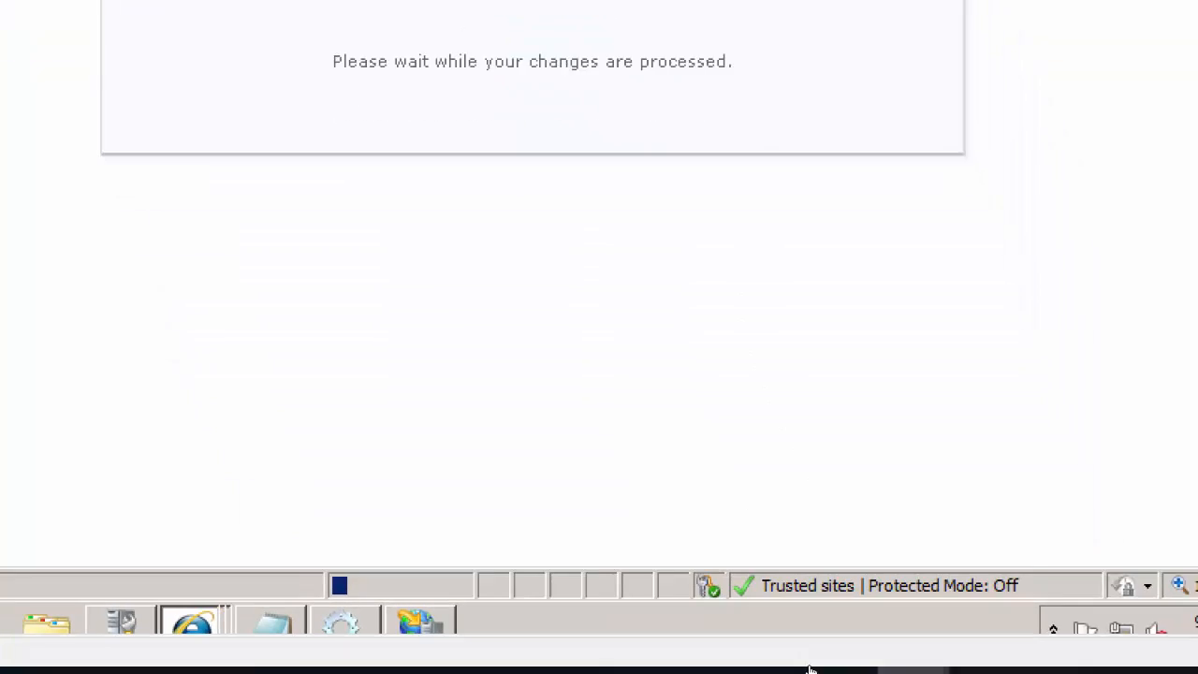
Switch to the PowerPoint presentation at the slide on major steps to create a basic working web application
mouse_move(715, 665)
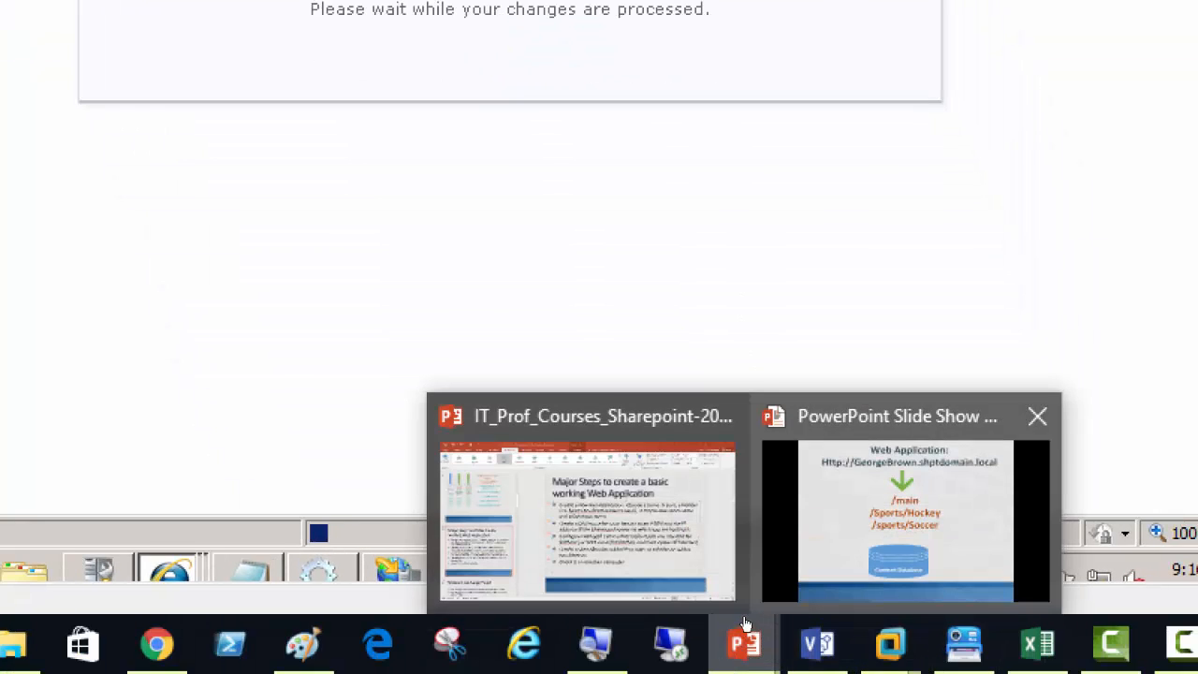
click(653, 604)
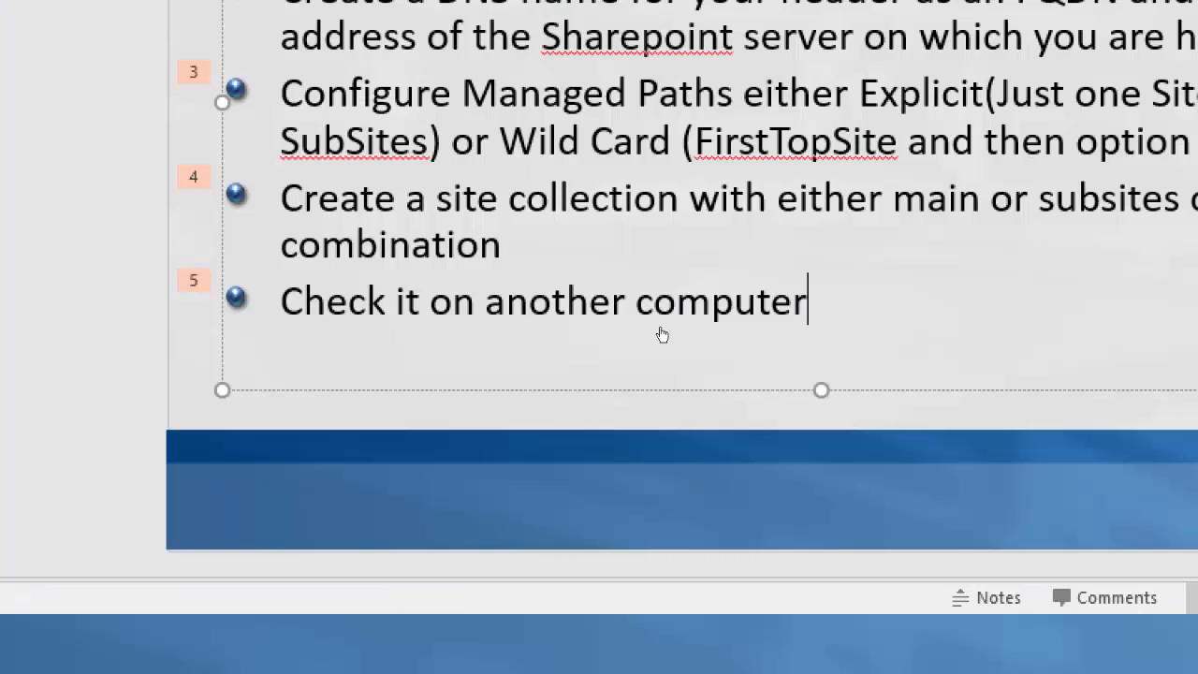
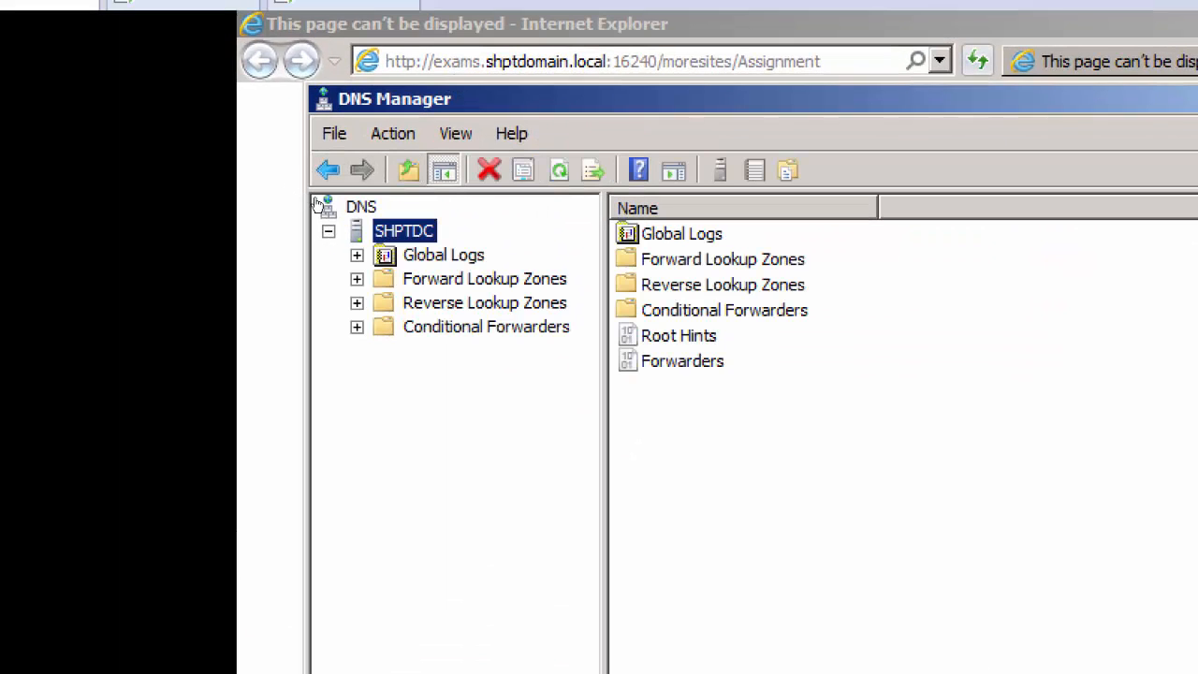
Start a new host (A) record in the shptdomain.local forward lookup zone and name it exams
double_click(470, 279)
double_click(496, 327)
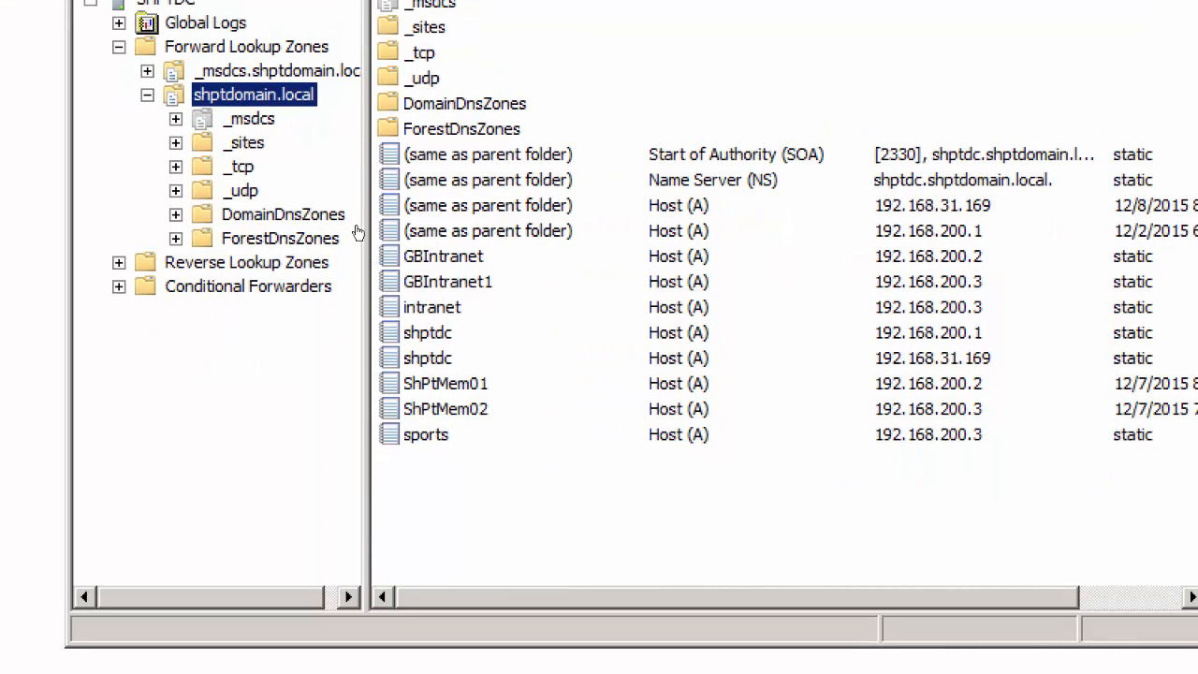
right_click(280, 94)
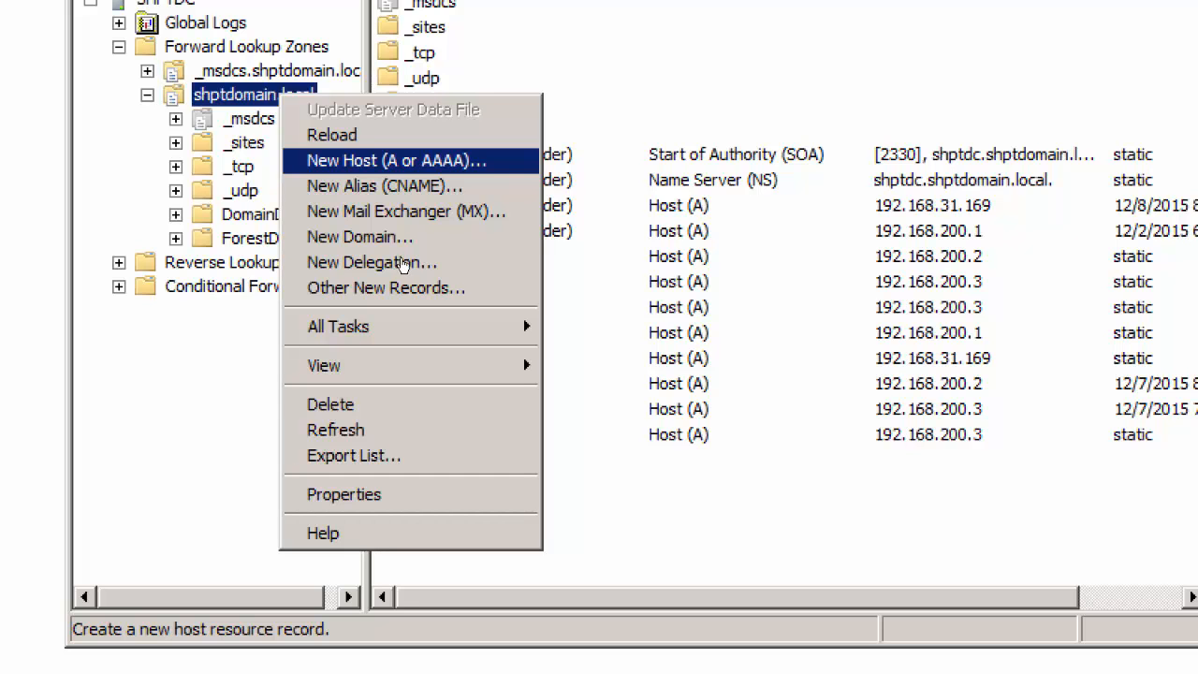
key(Return)
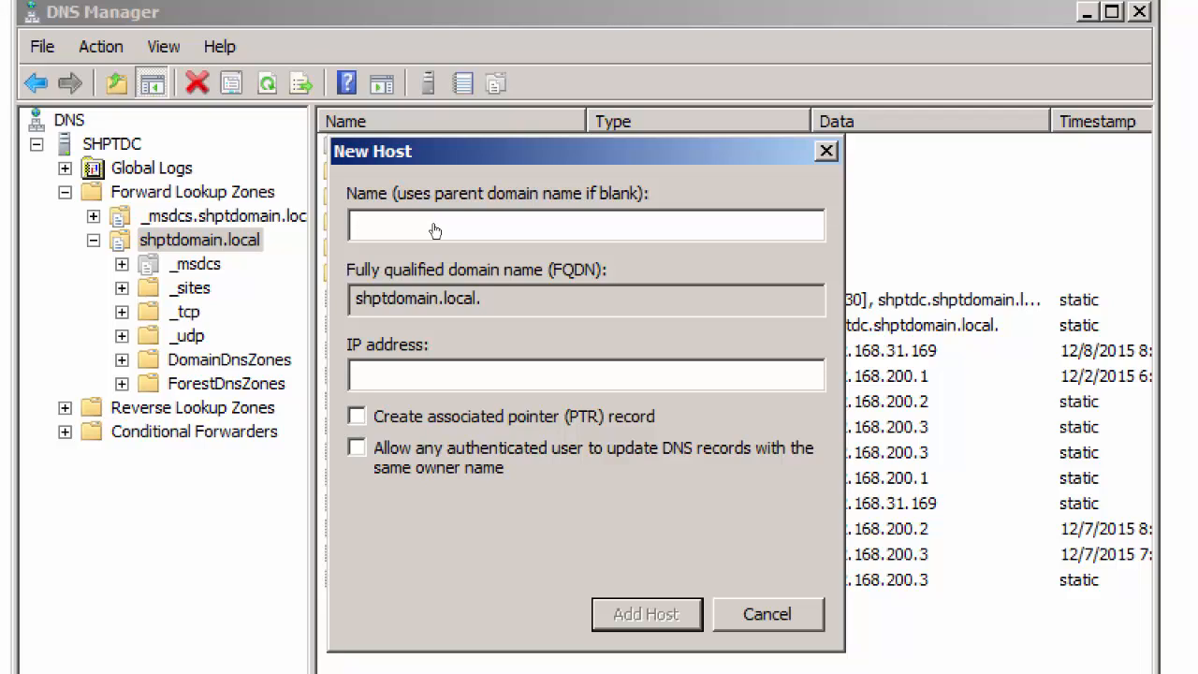
text(exams)
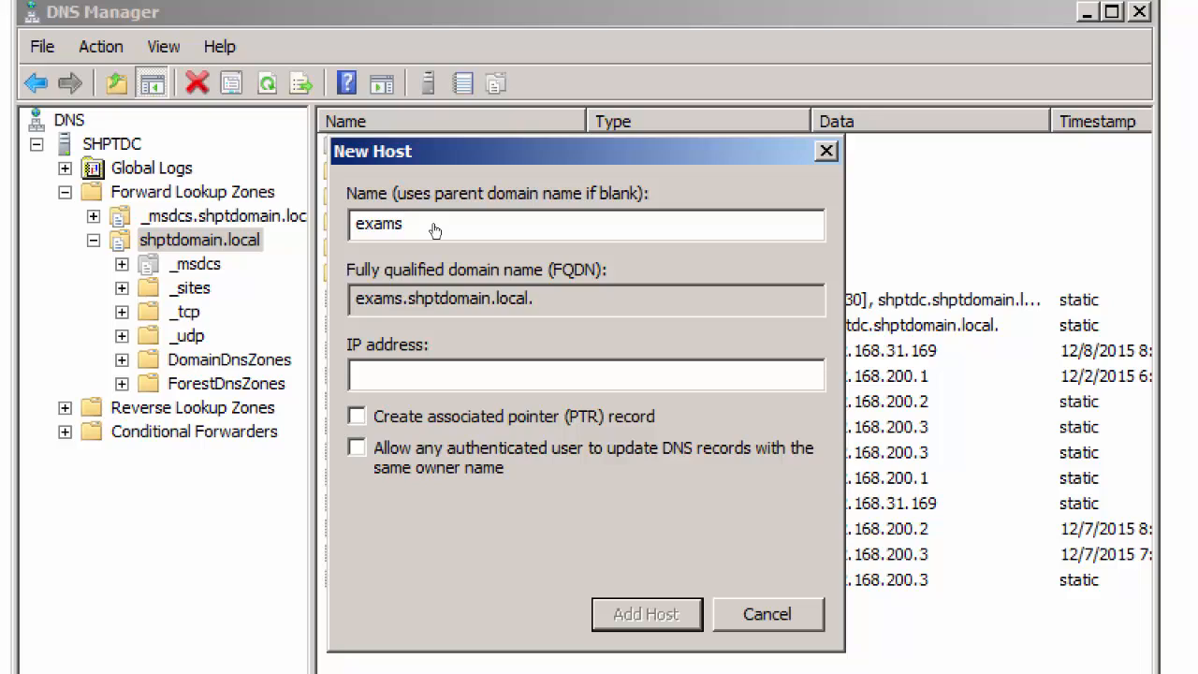
click(531, 293)
drag(513, 267, 376, 264)
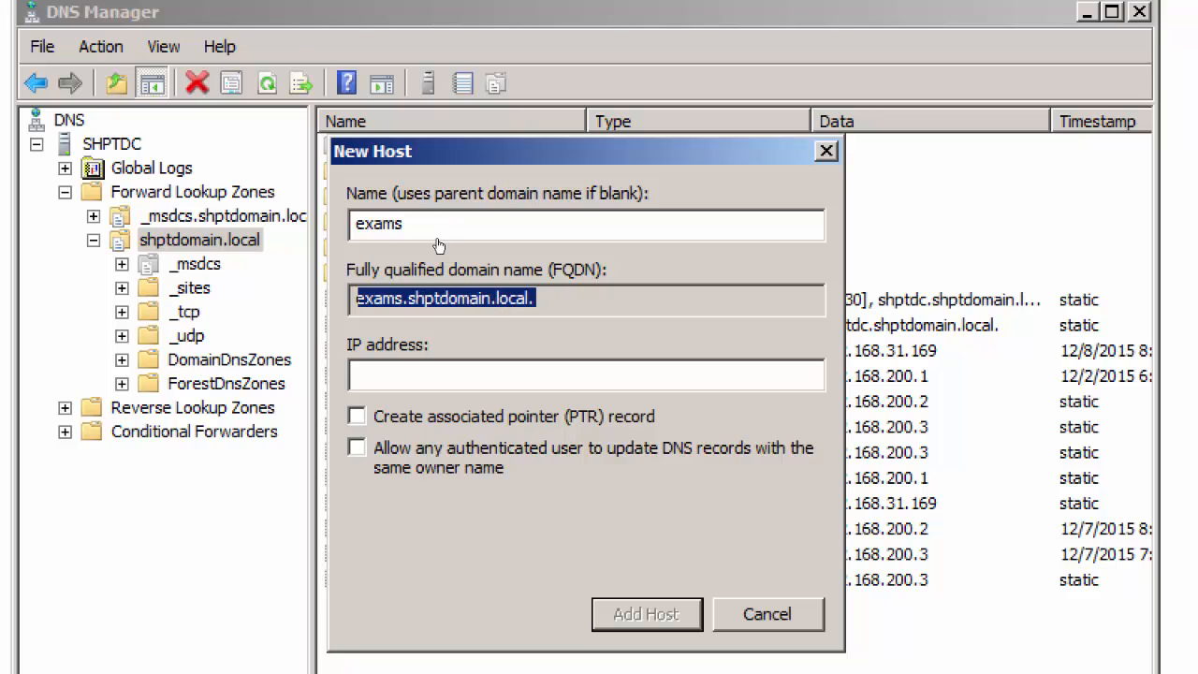
Give the exams host the IP address 192.168.200.3, add the record and finish adding hosts
key(Tab)
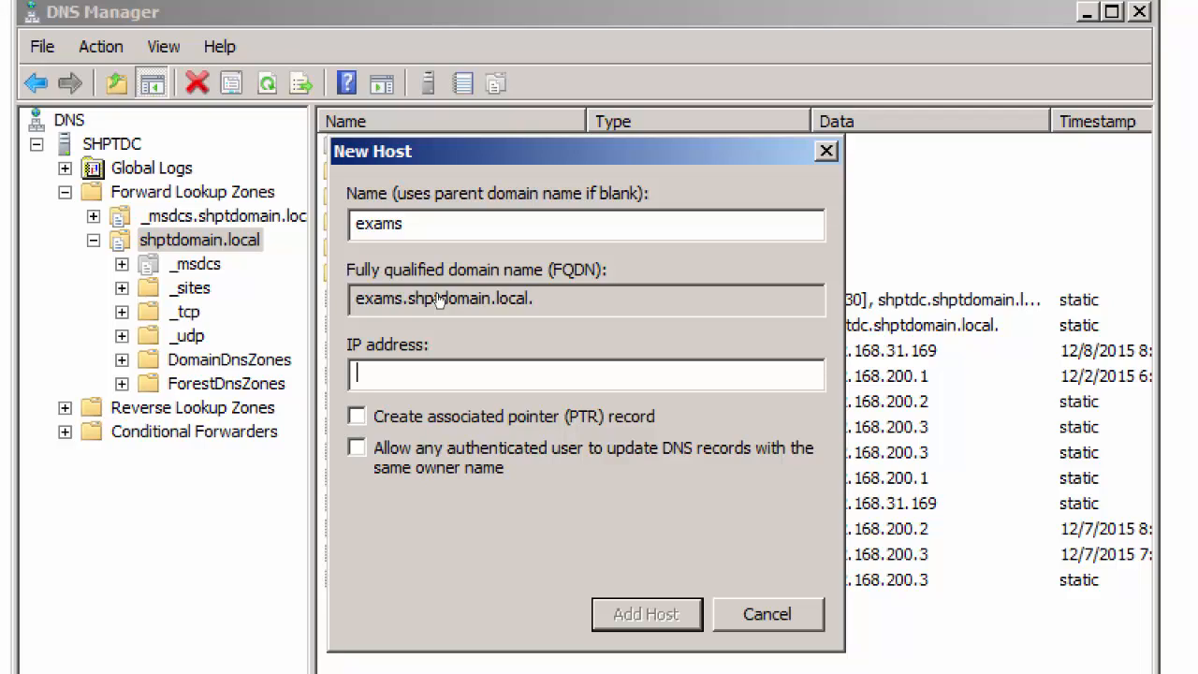
text(168.200.3)
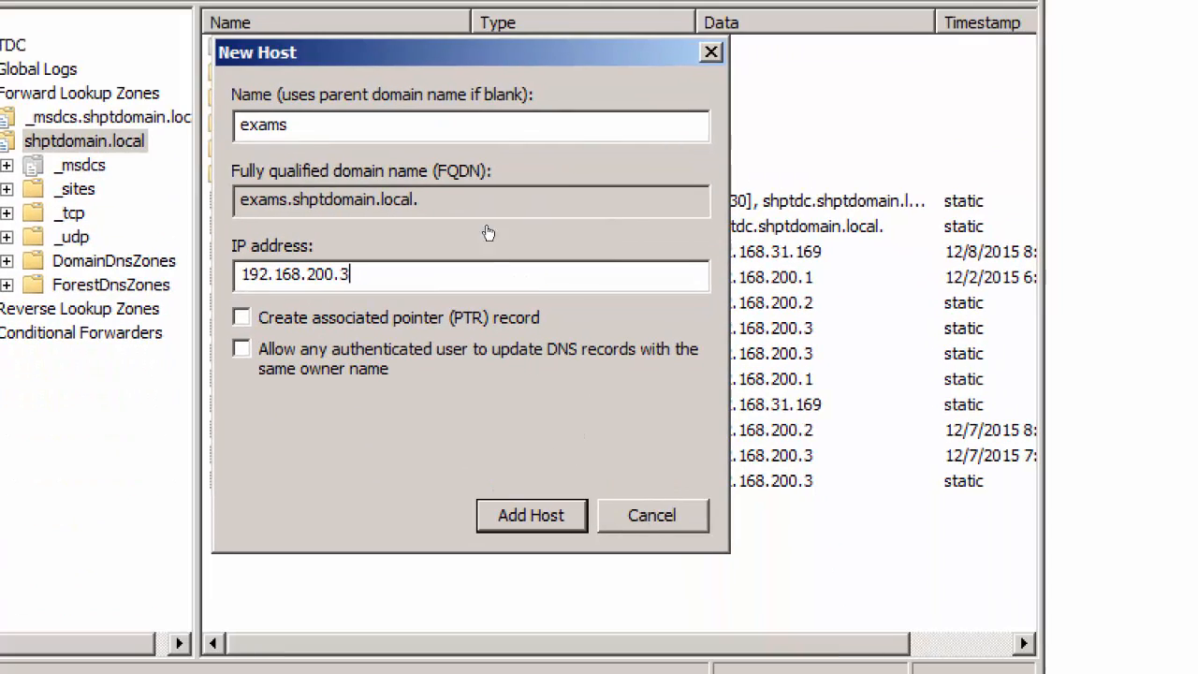
key(Return)
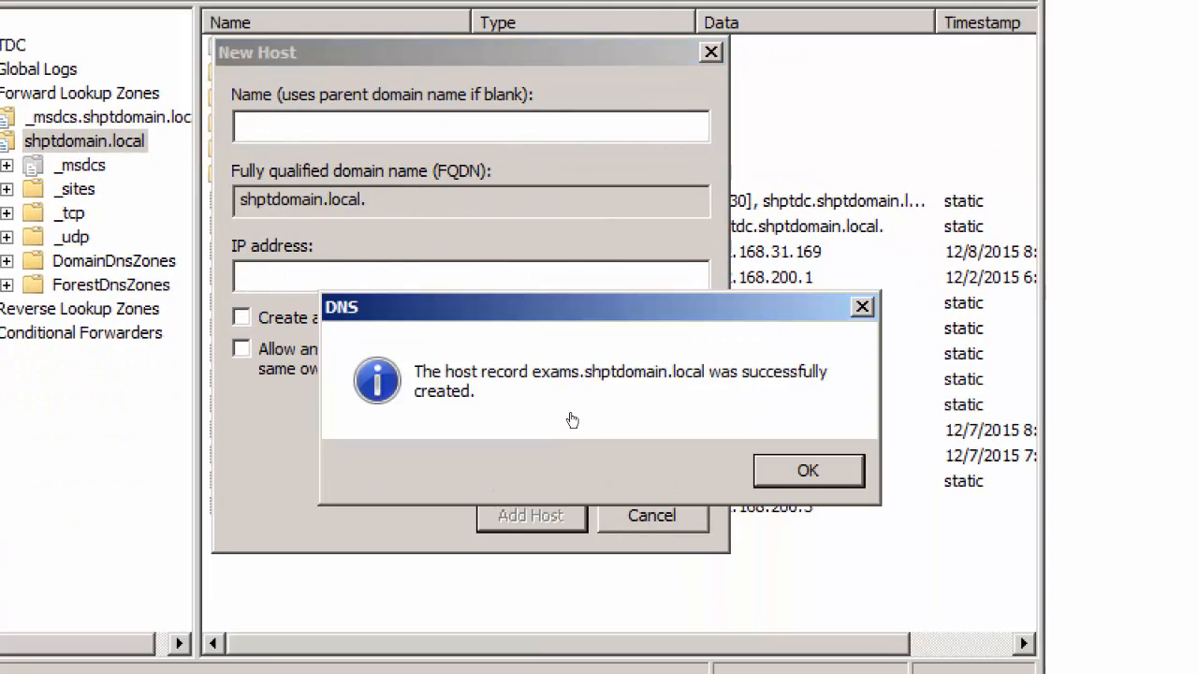
key(Return)
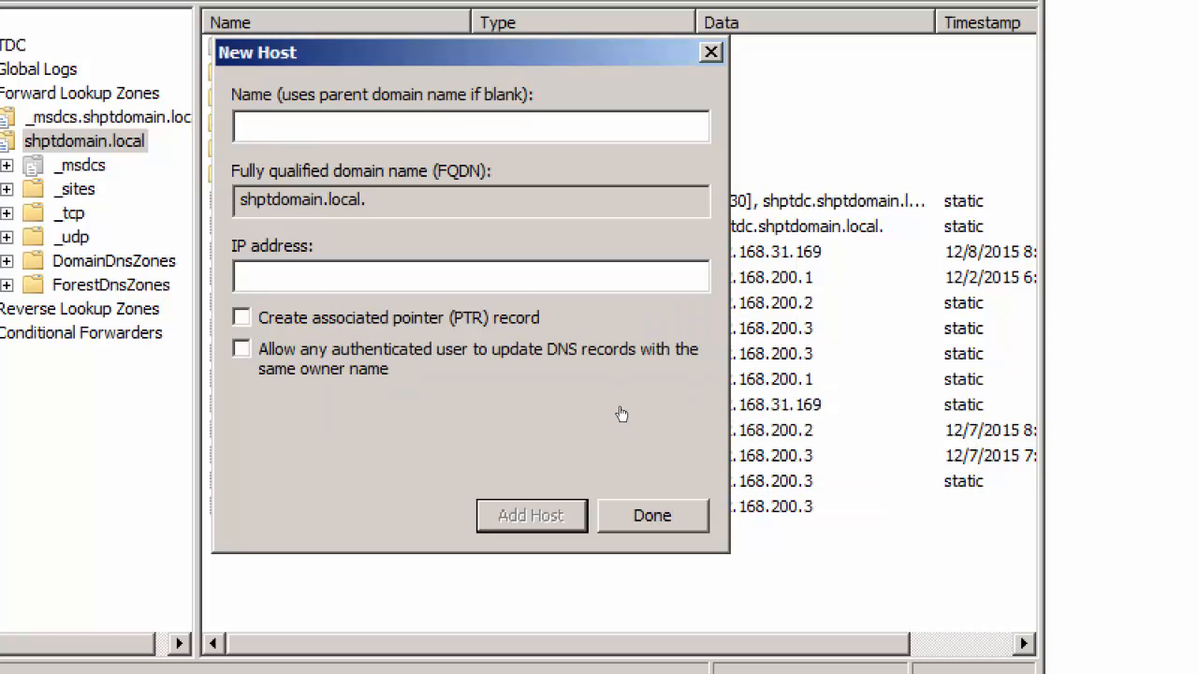
key(Return)
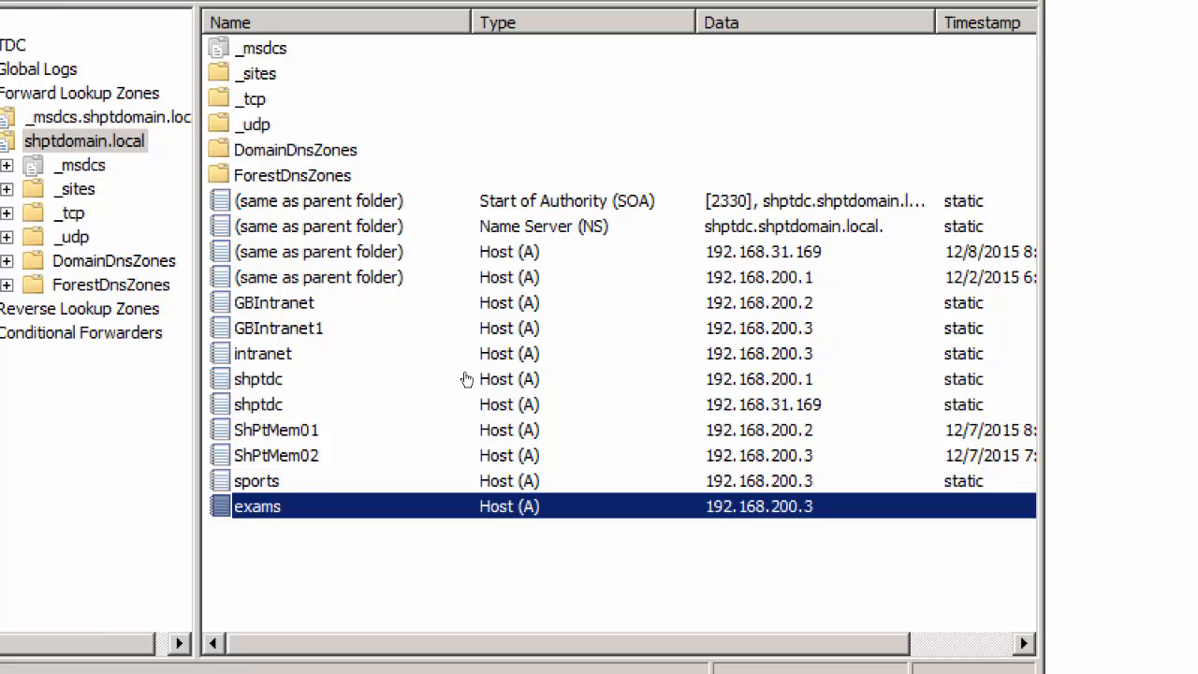
Review the GBIntranet1, intranet, sports and exams host records in the shptdomain.local zone
click(449, 327)
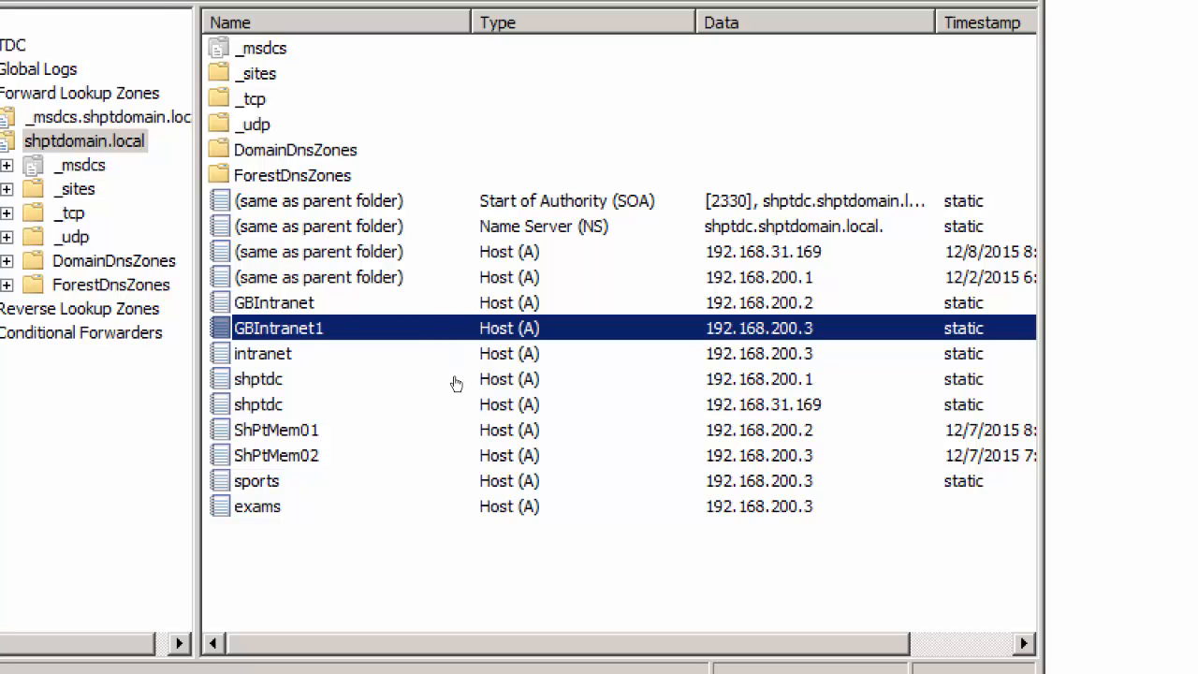
click(445, 350)
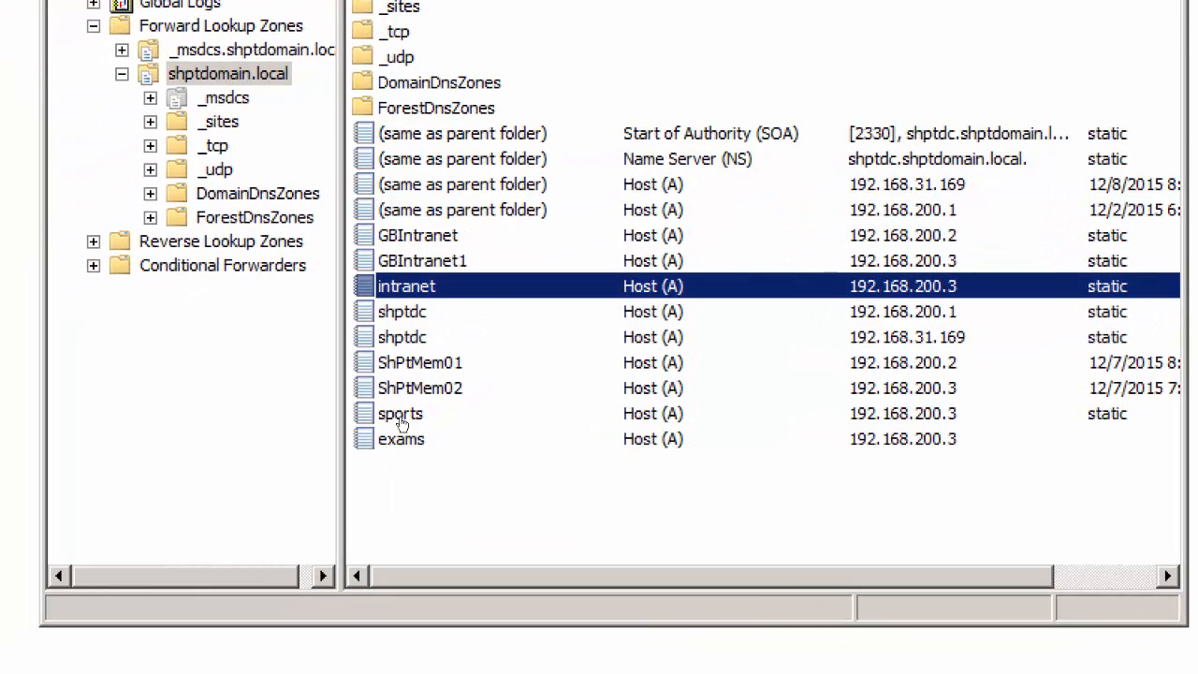
click(402, 421)
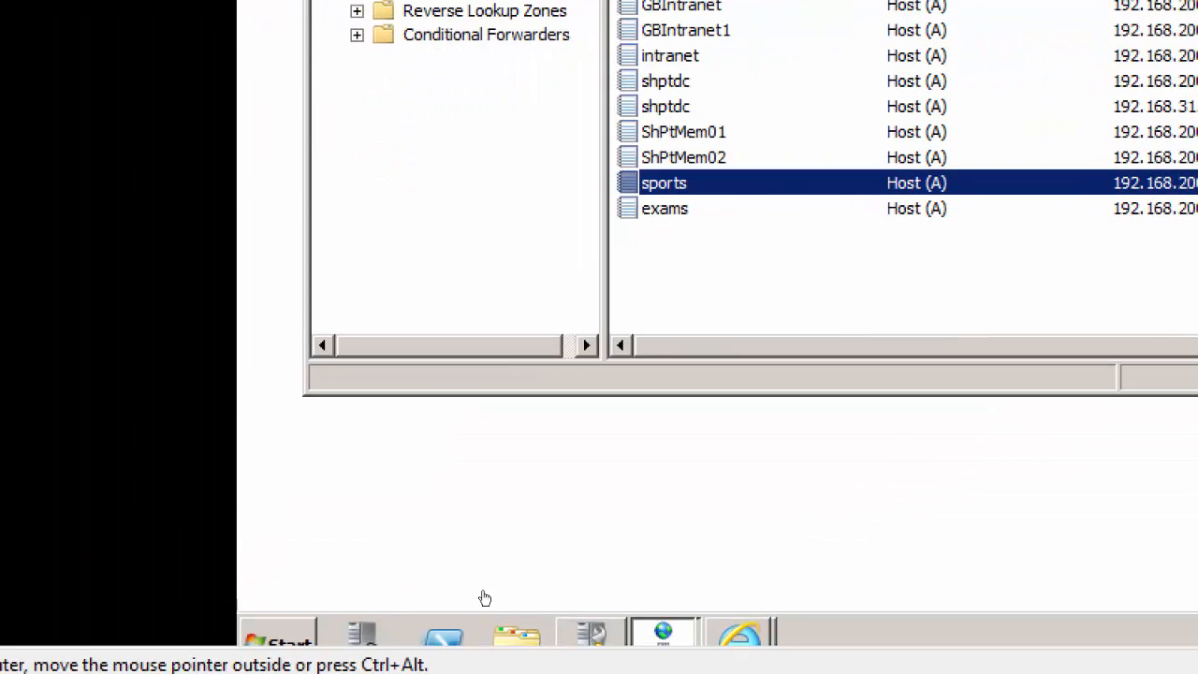
key(Down)
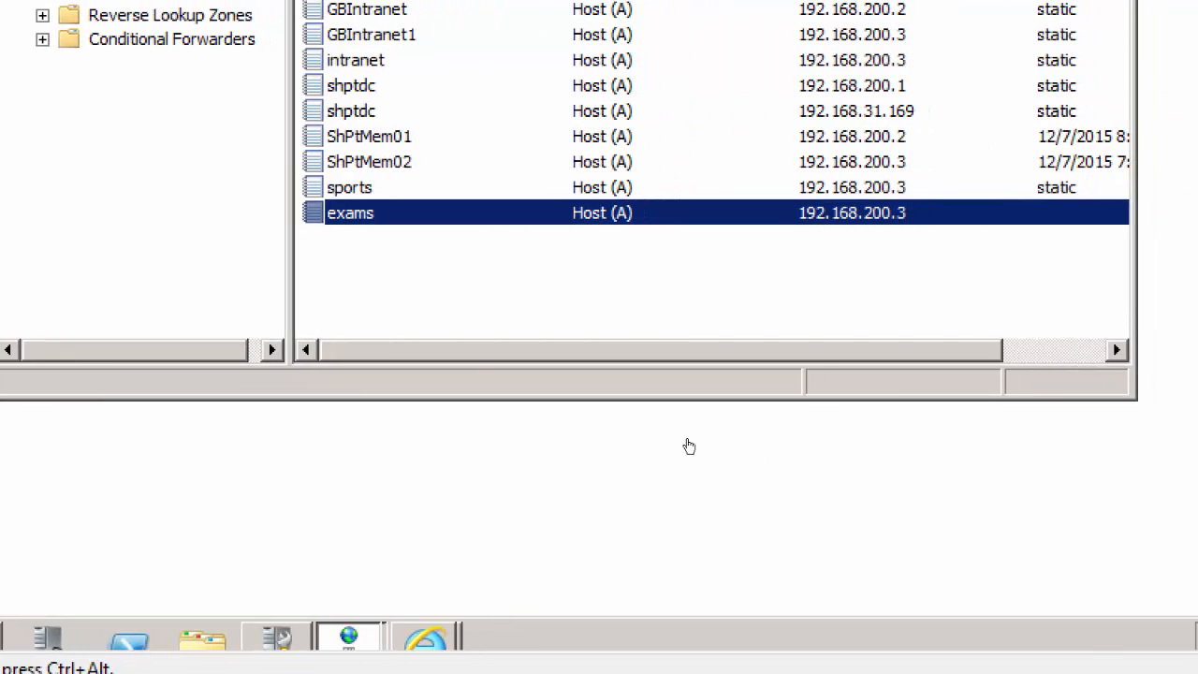
Switch to the PowerPoint presentation and show slide 6 on the major steps to create a basic working web application
key(alt+Tab)
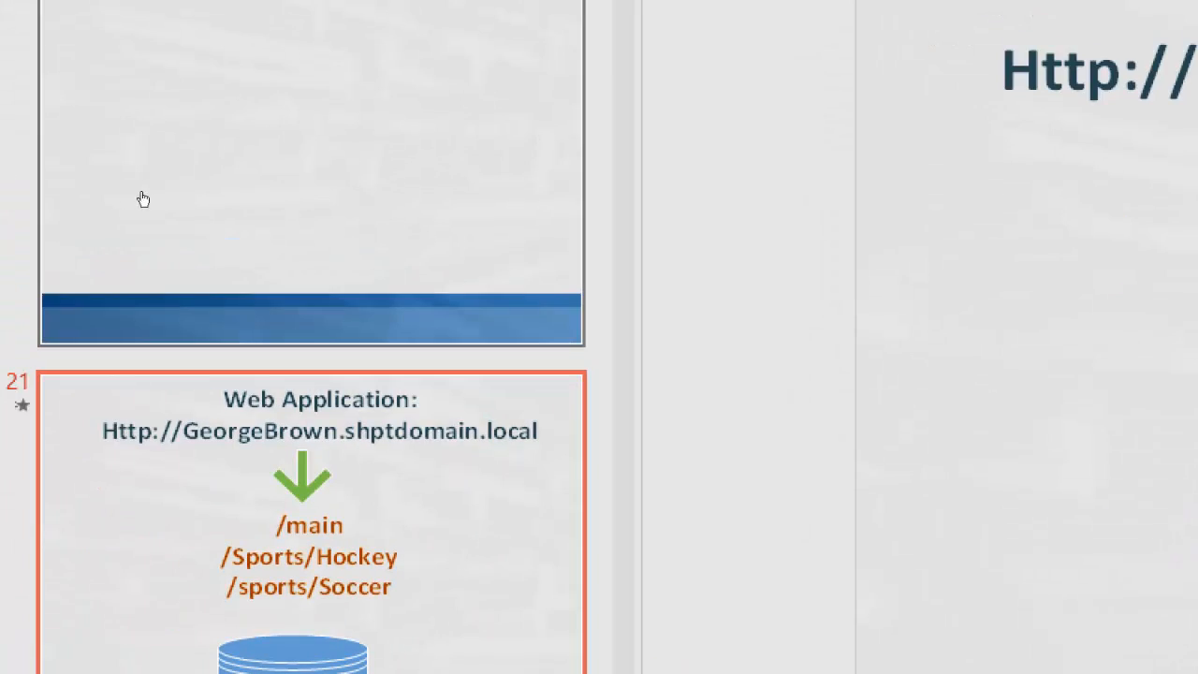
scroll(132, 231, up, 5)
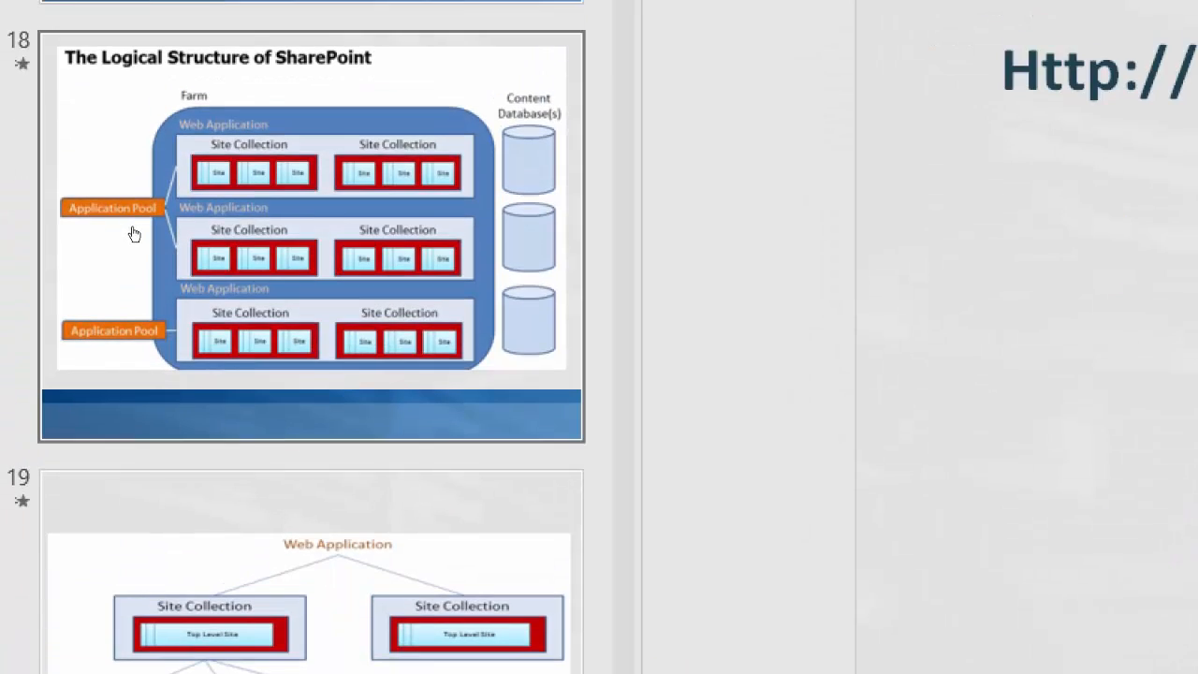
scroll(140, 239, up, 15)
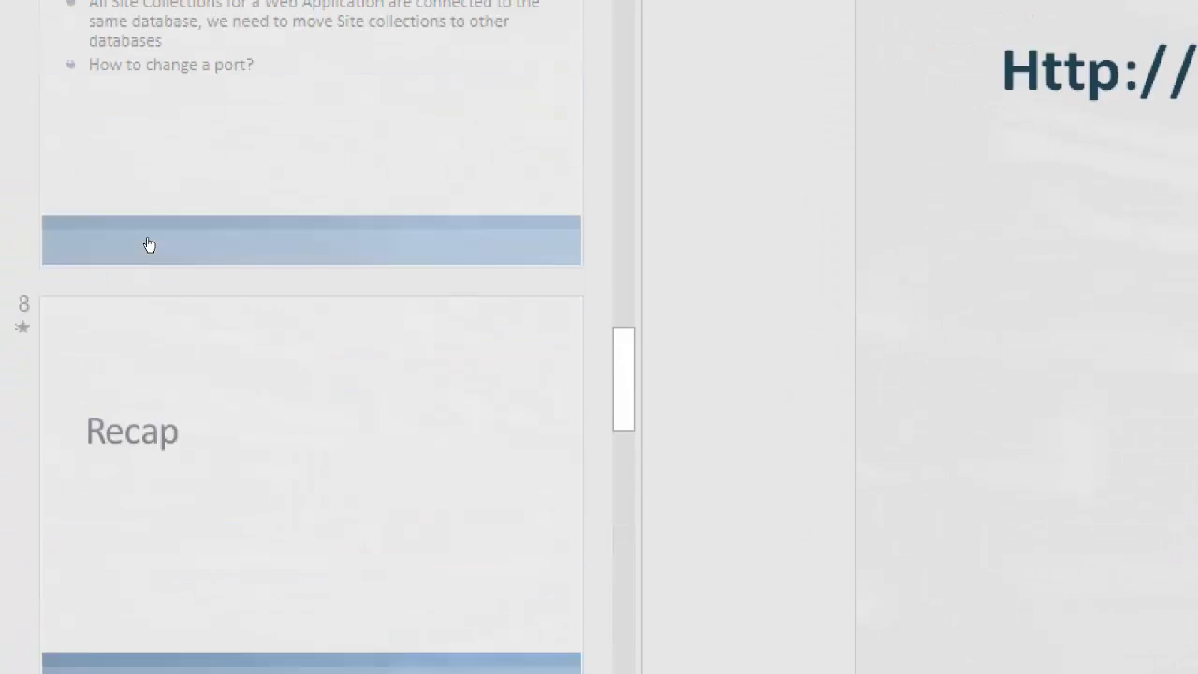
scroll(148, 245, up, 4)
scroll(147, 211, up, 3)
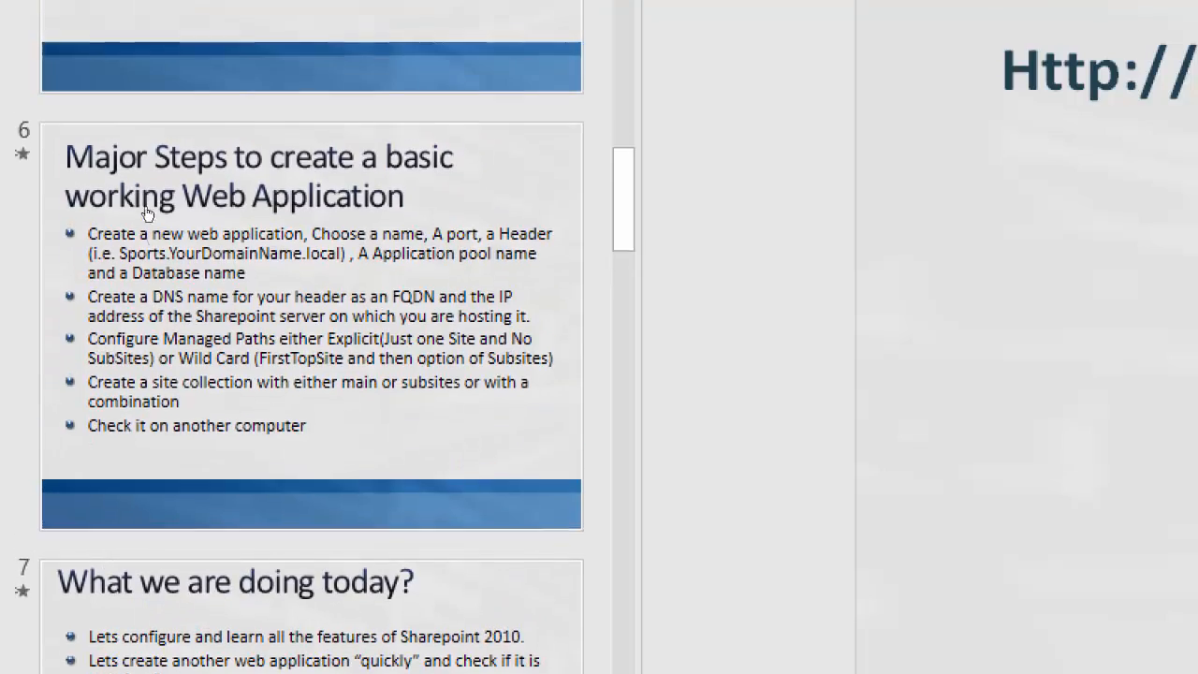
click(147, 213)
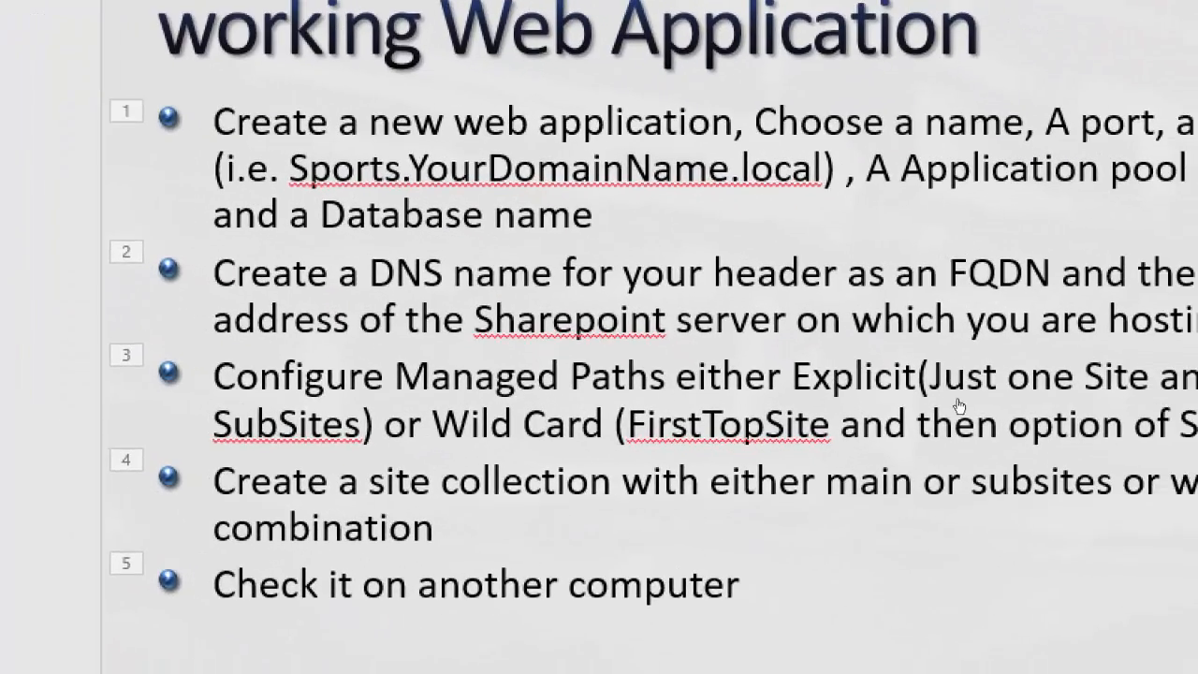
Go through the slide's five web application steps, highlighting the bullet about creating a DNS name for the header
click(513, 265)
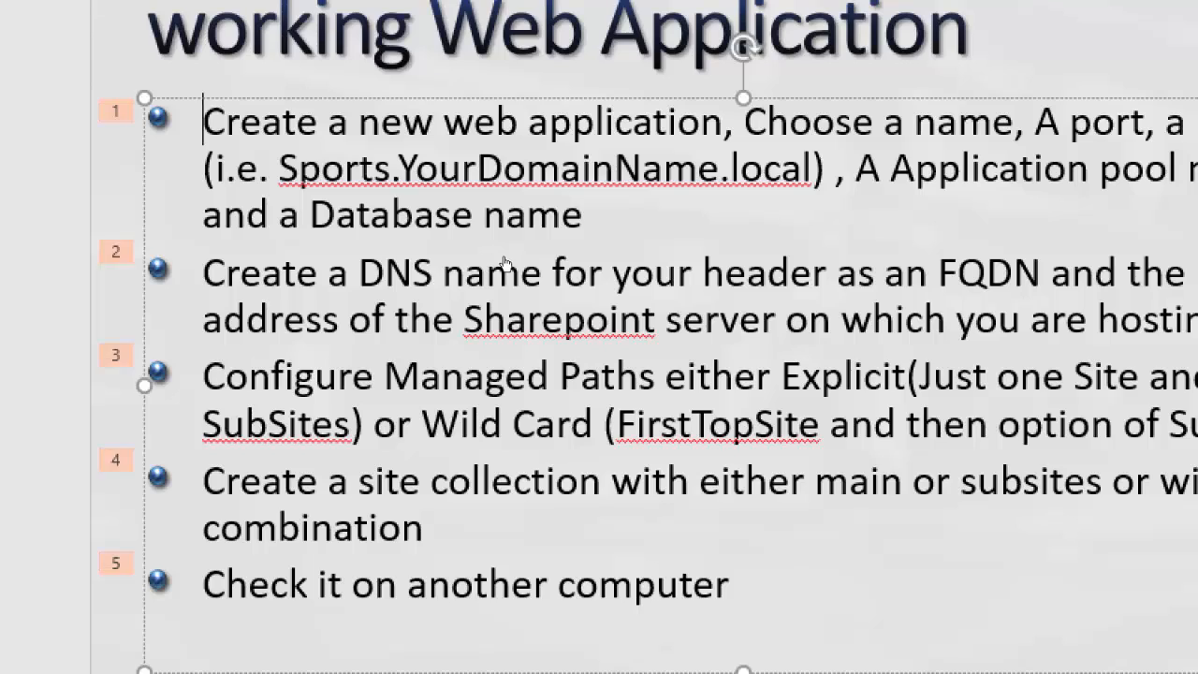
drag(205, 123, 264, 123)
drag(204, 377, 293, 377)
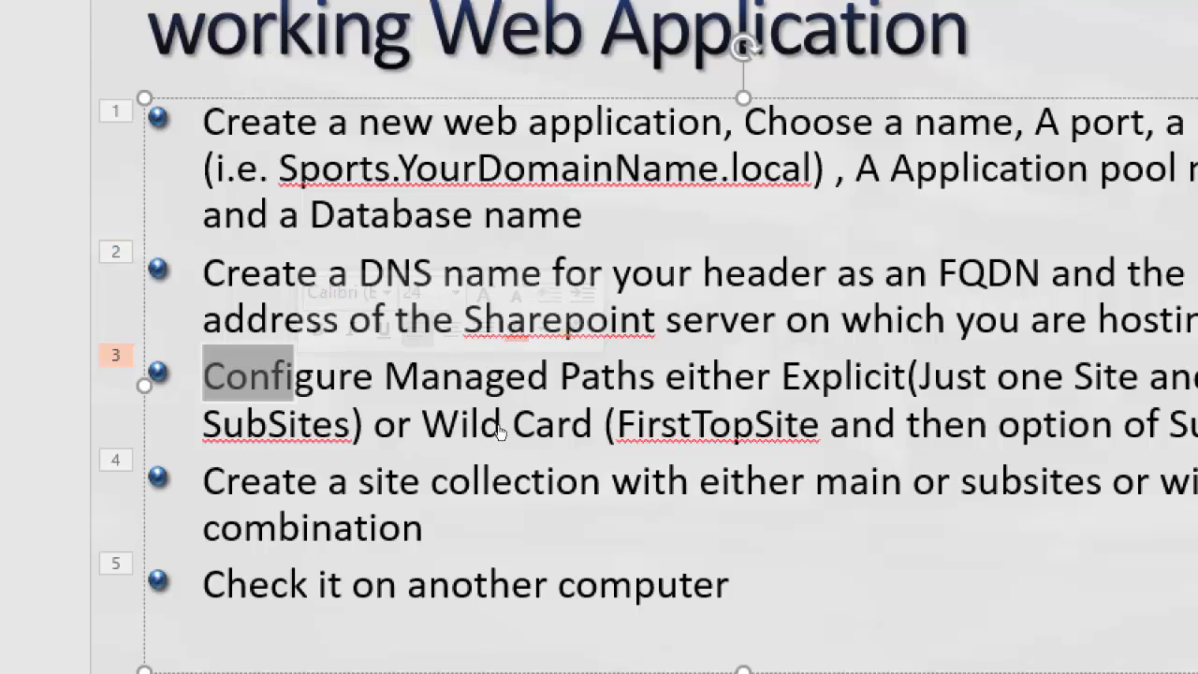
drag(204, 482, 295, 481)
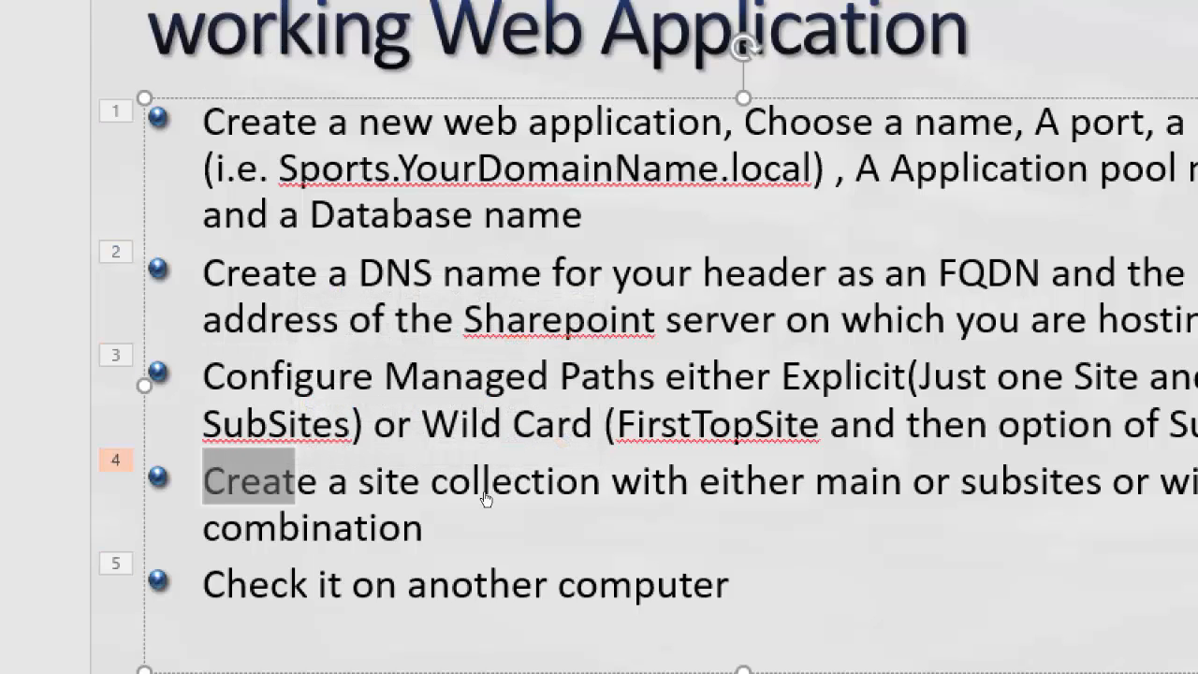
drag(204, 584, 247, 585)
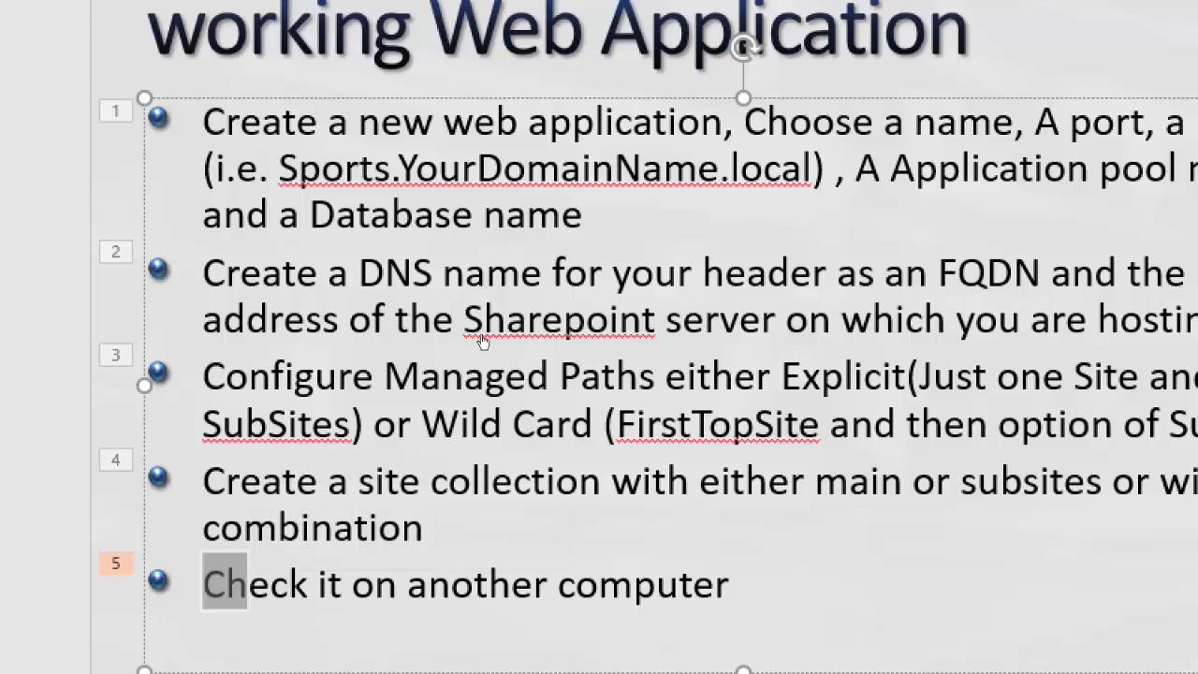
drag(204, 273, 358, 272)
drag(579, 339, 668, 356)
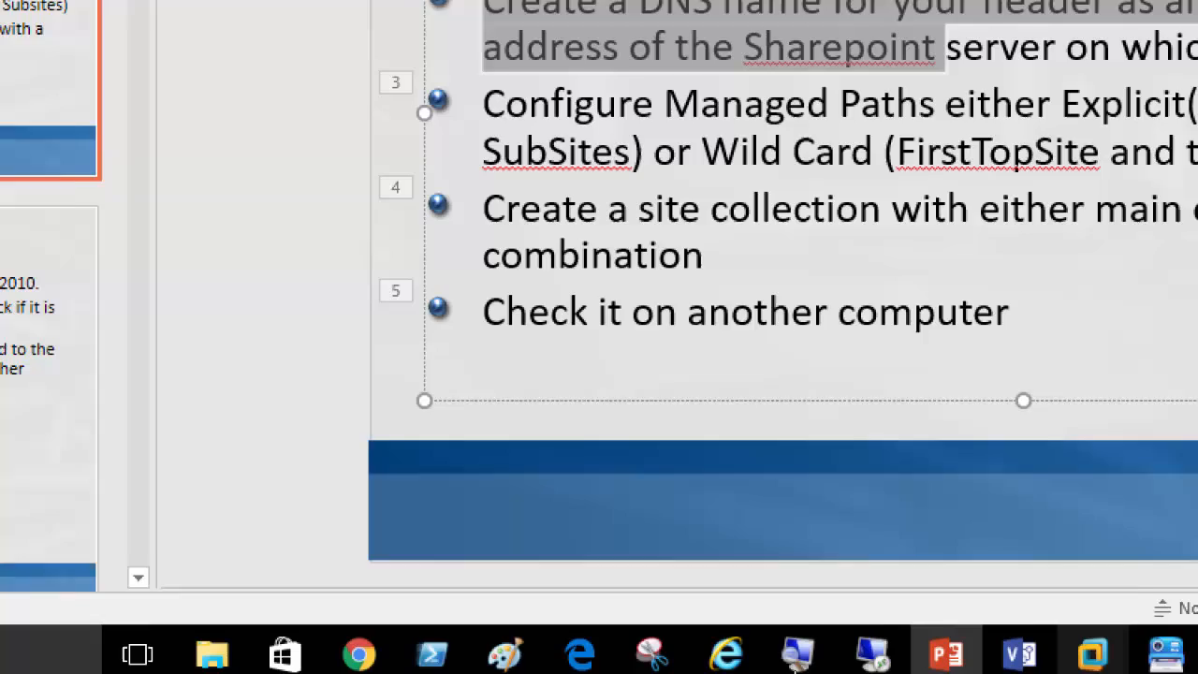
Return to the server virtual machine and flush its DNS cache with ipconfig /flushdns in a Command Prompt
mouse_move(787, 663)
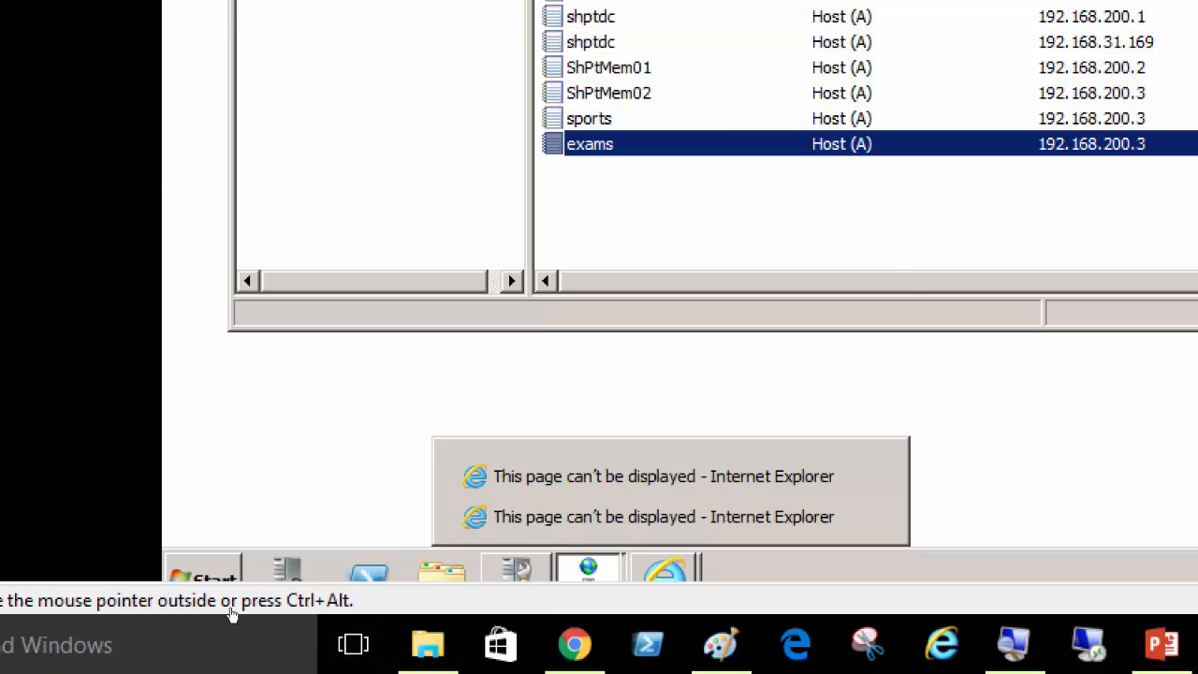
click(230, 575)
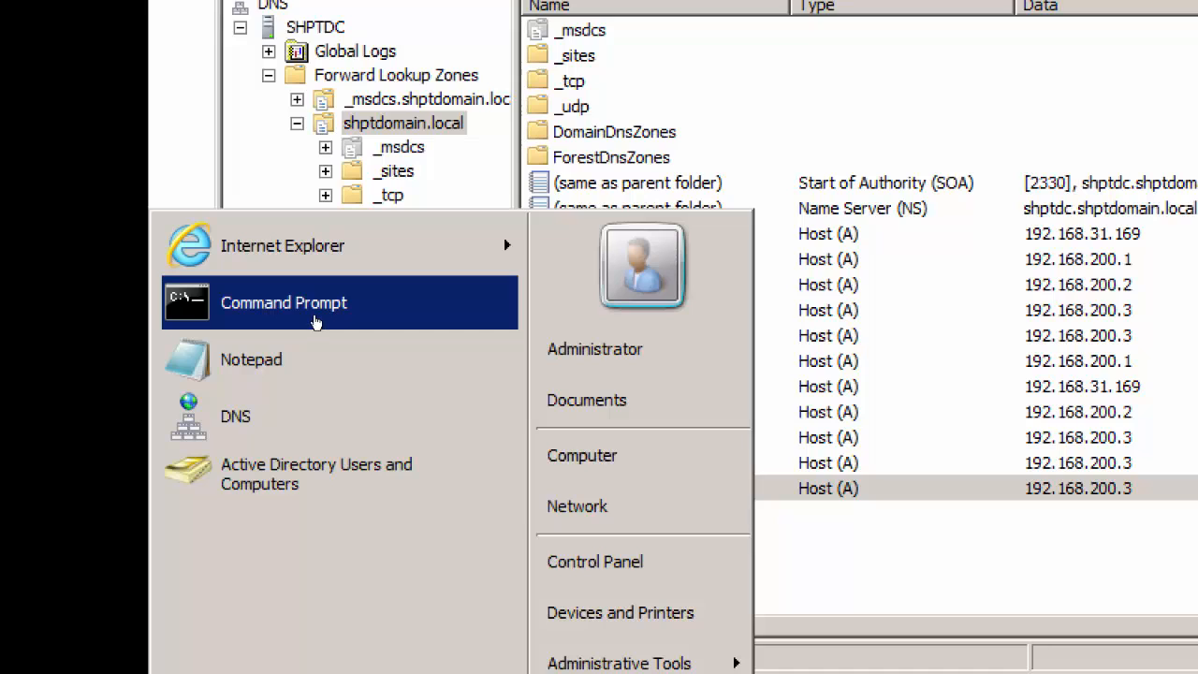
click(316, 322)
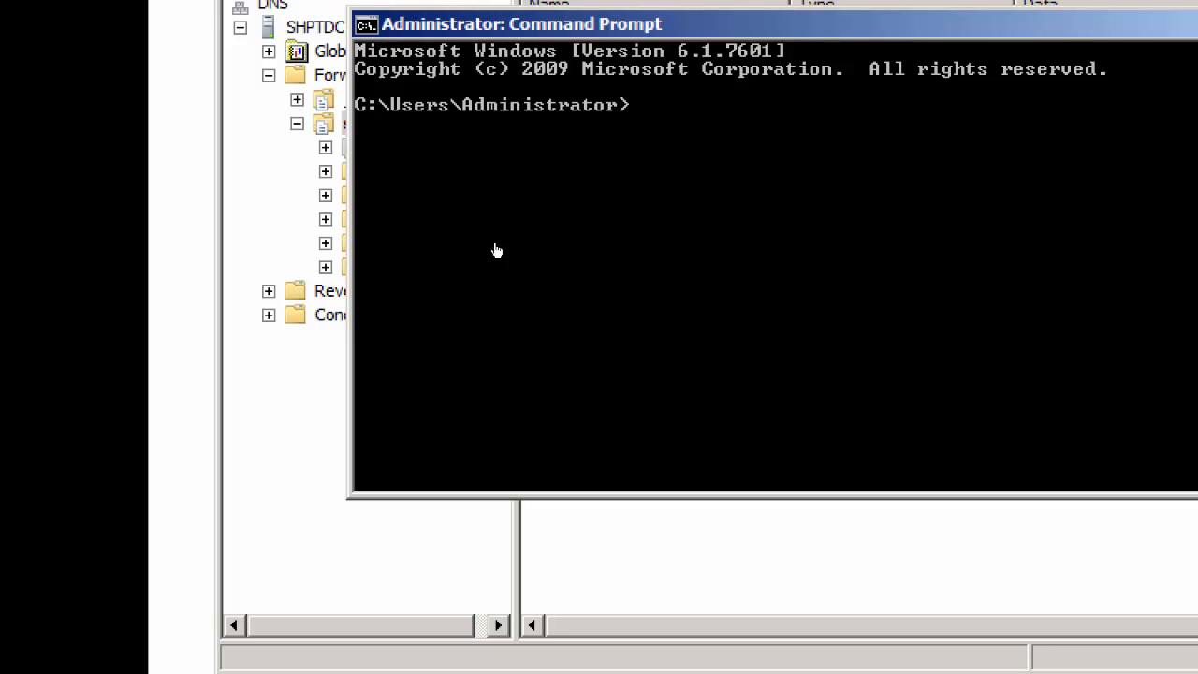
text(ipconfig)
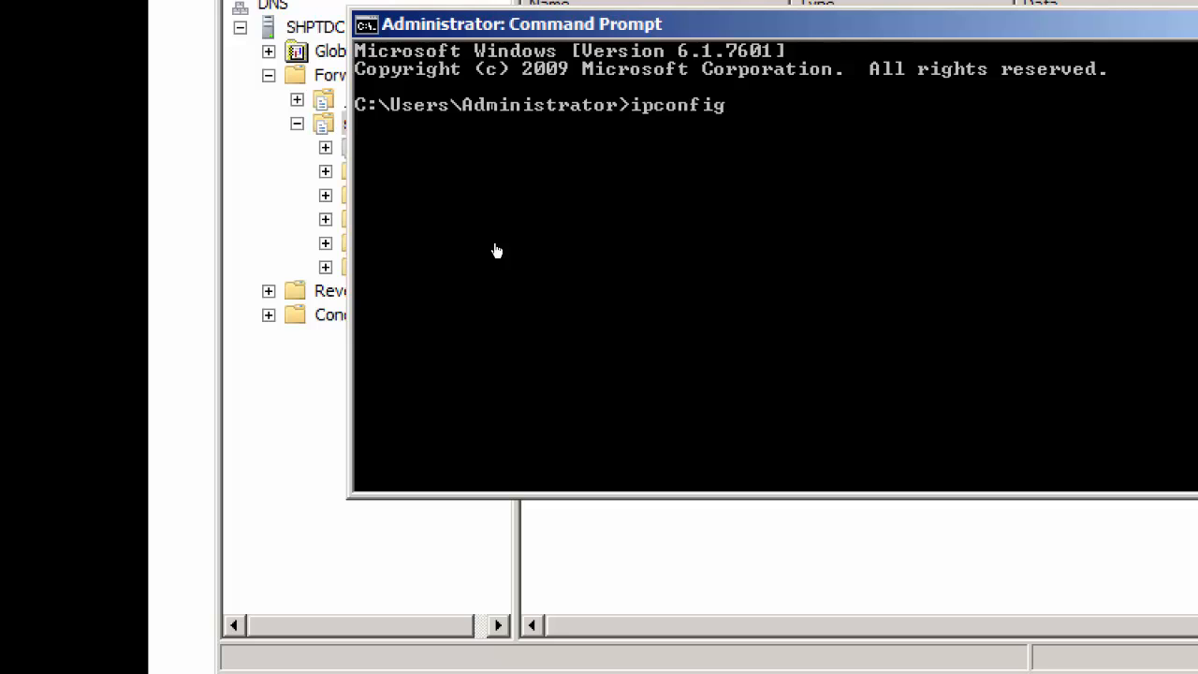
text( /flushdns)
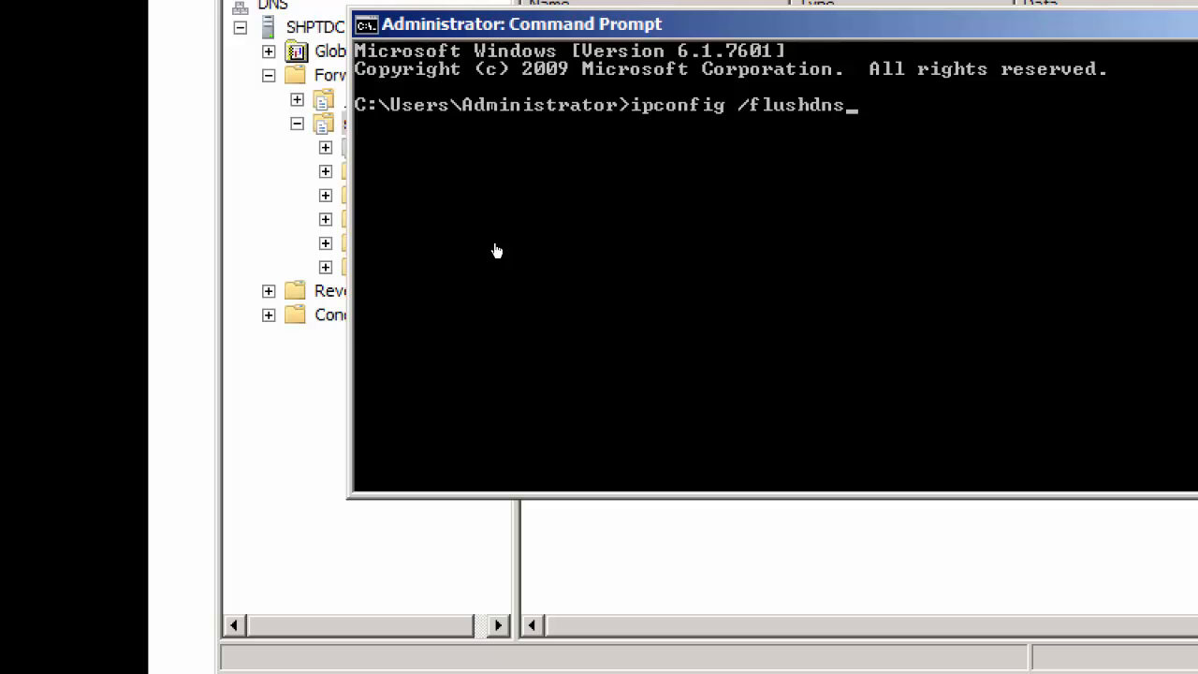
key(Return)
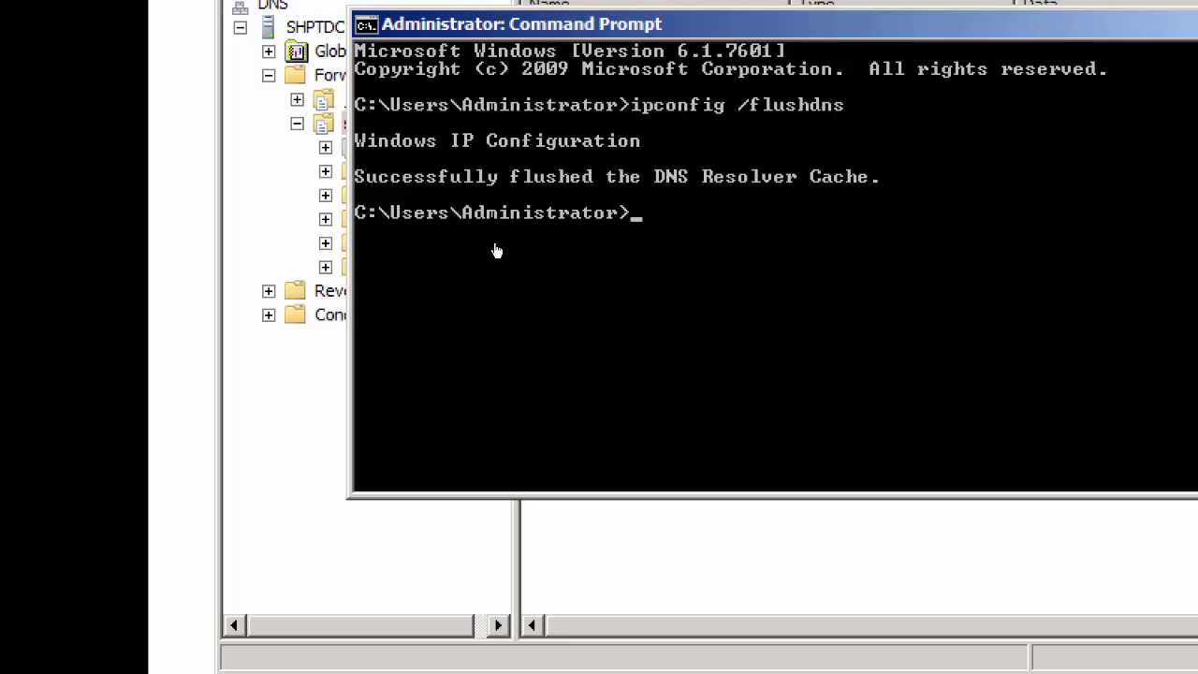
Re-register the server's DNS records by running ipconfig /registerdns
key(Up)
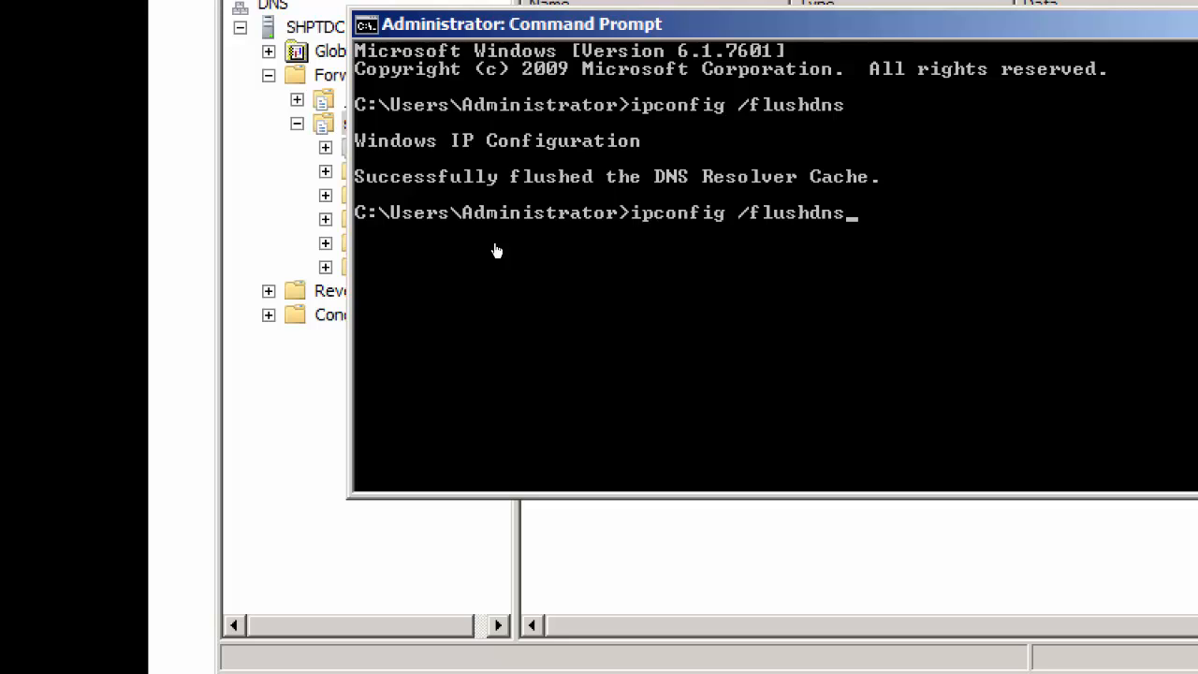
key(BackSpace)
key(BackSpace)
key(BackSpace)
key(BackSpace)
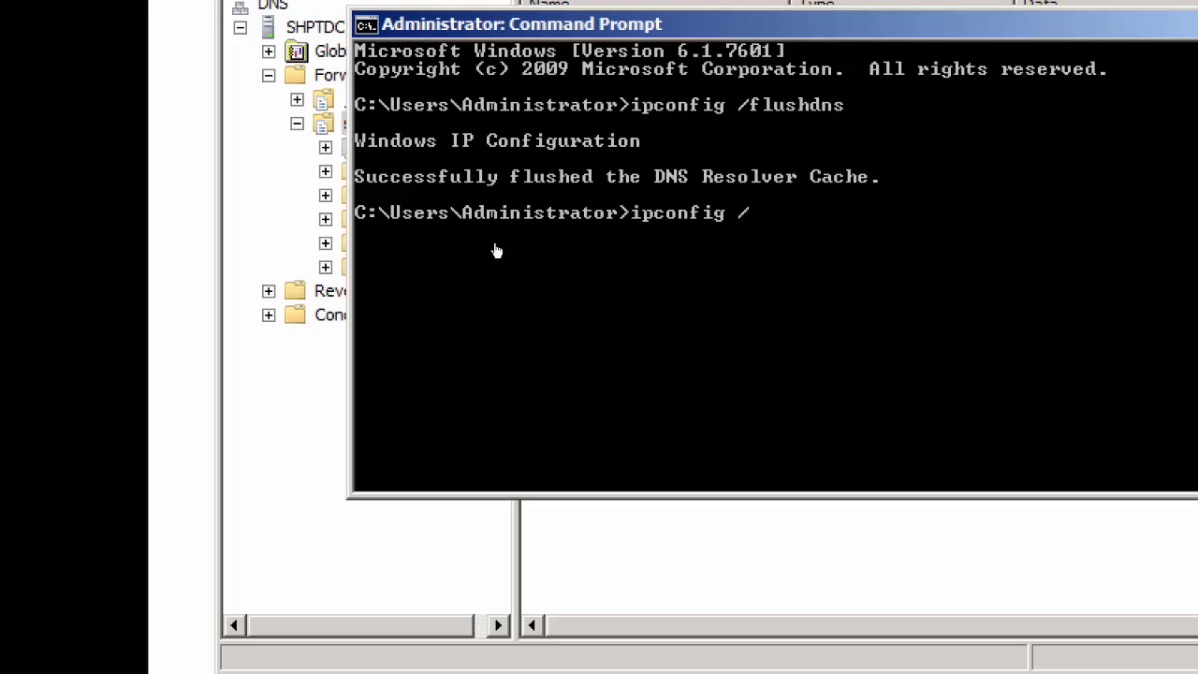
text(registerdns)
key(Return)
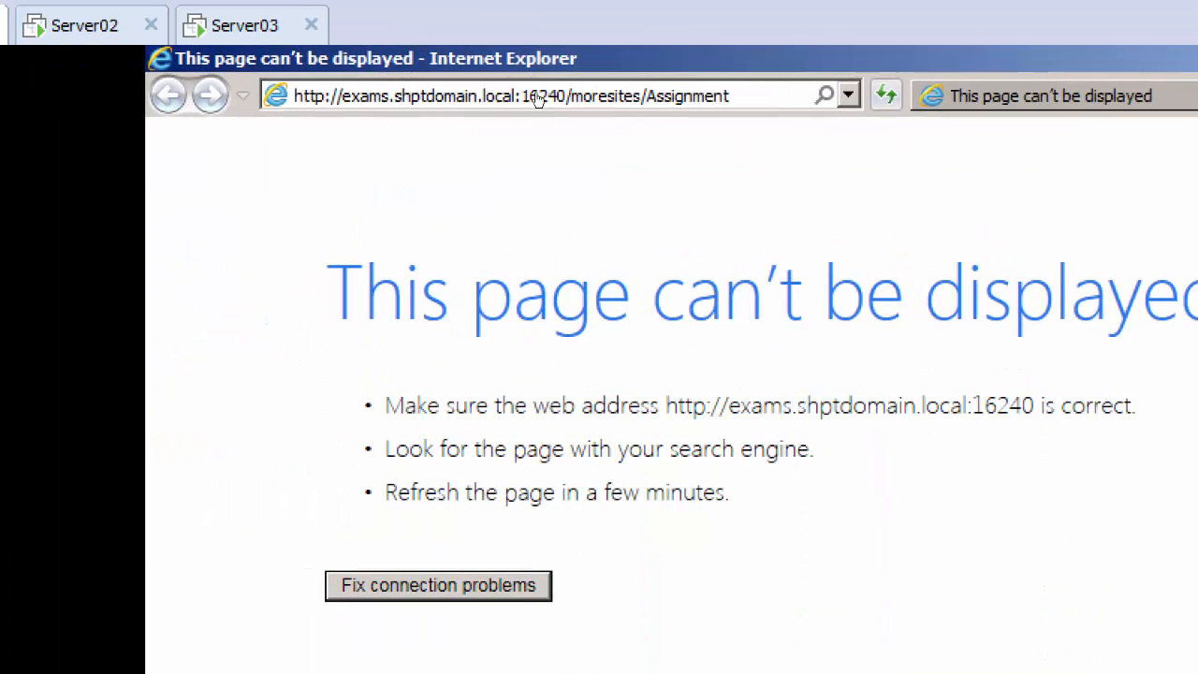
key(Return)
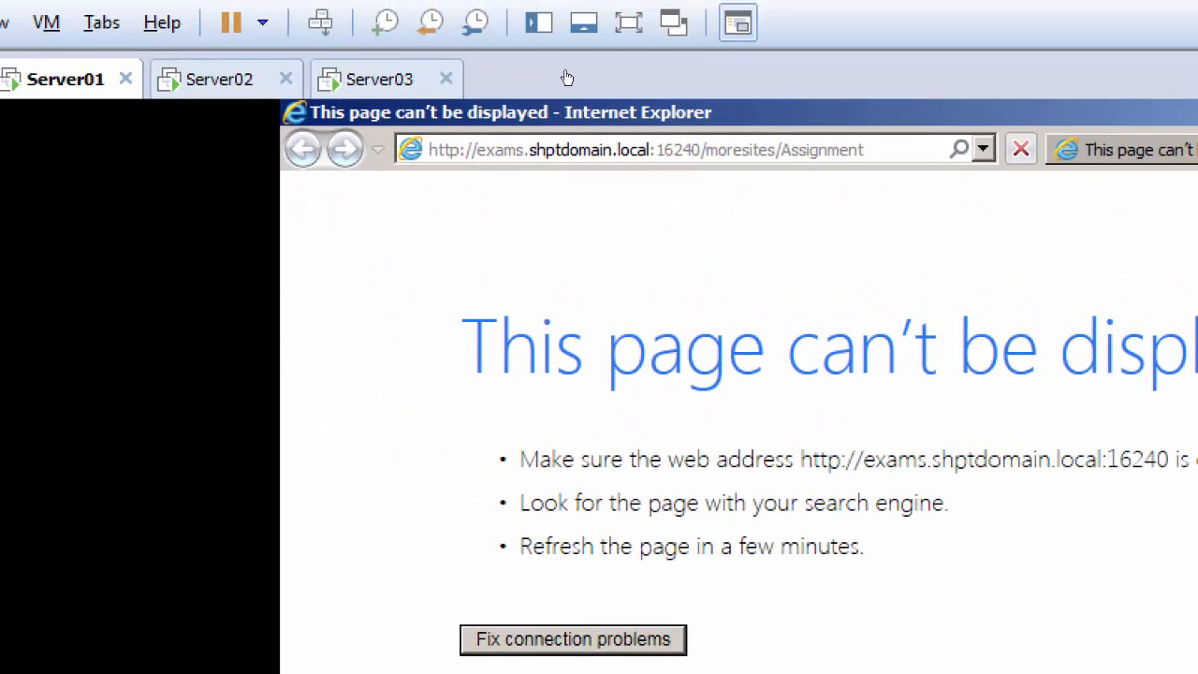
click(175, 62)
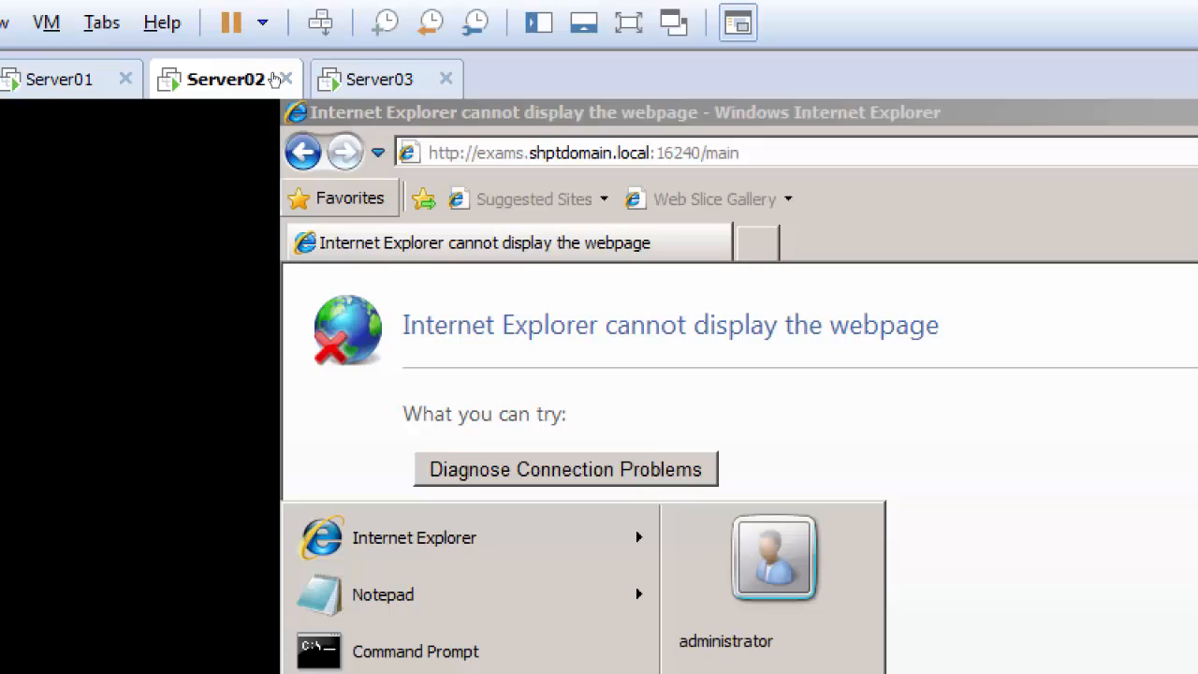
Switch to the Server03 virtual machine and flush its DNS cache by running ipconfig /flushdns in a Command Prompt
click(374, 79)
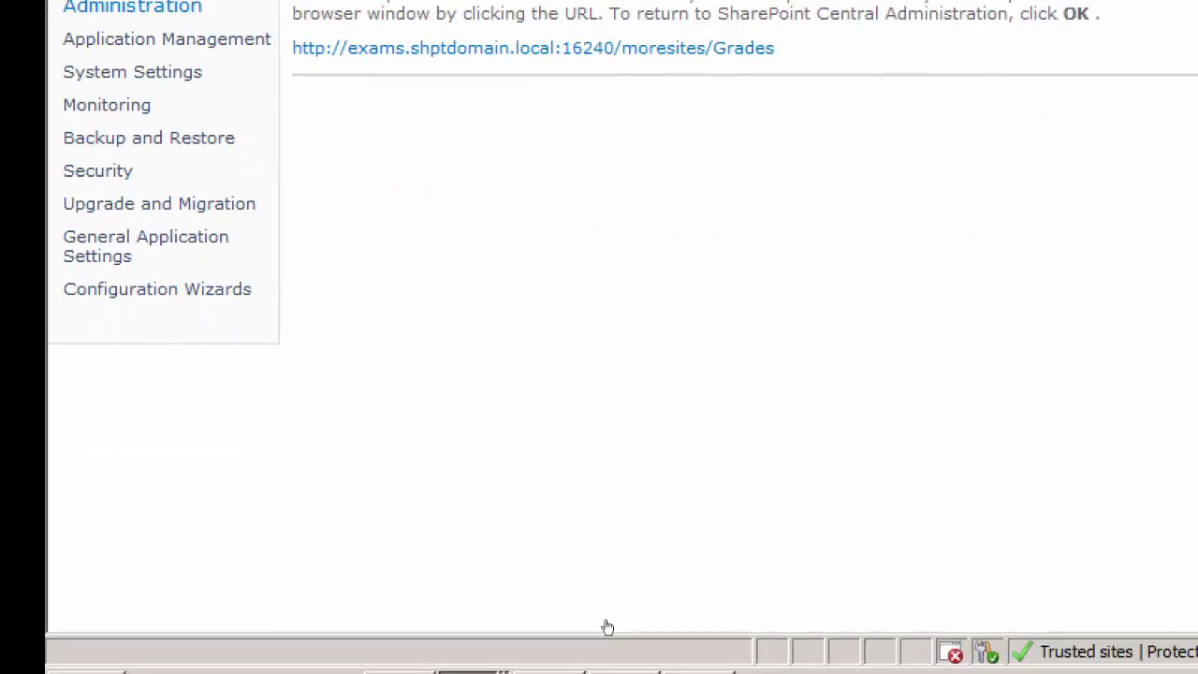
key(super)
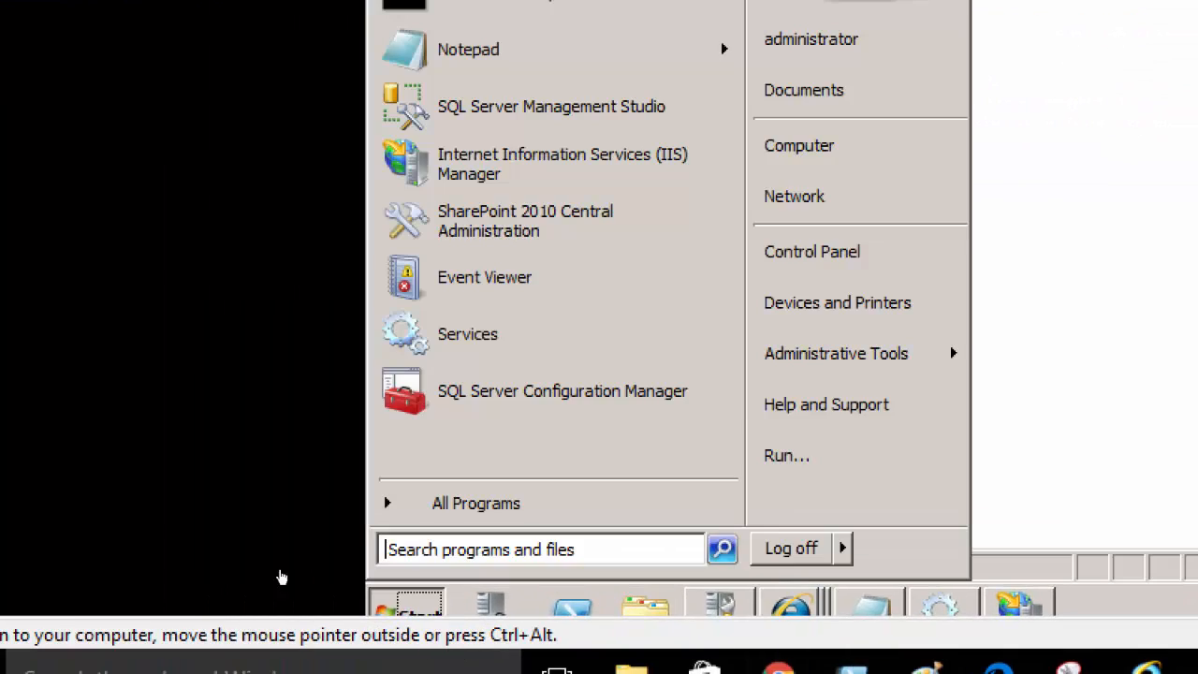
click(473, 196)
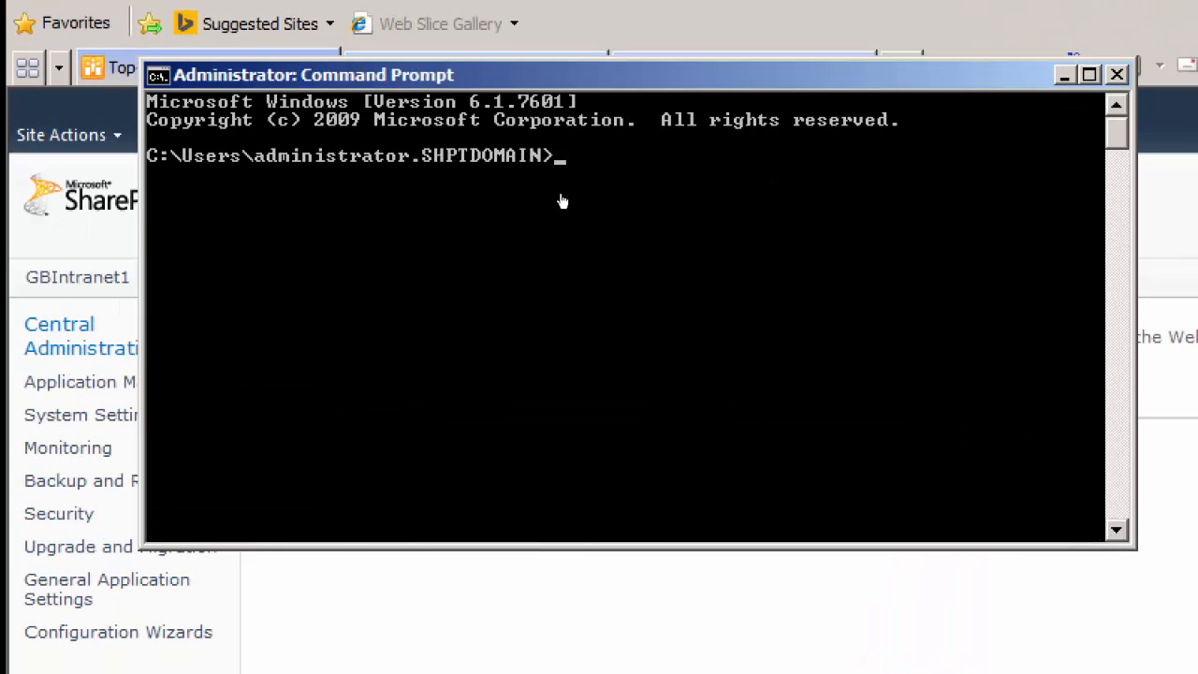
text(ipconfig /)
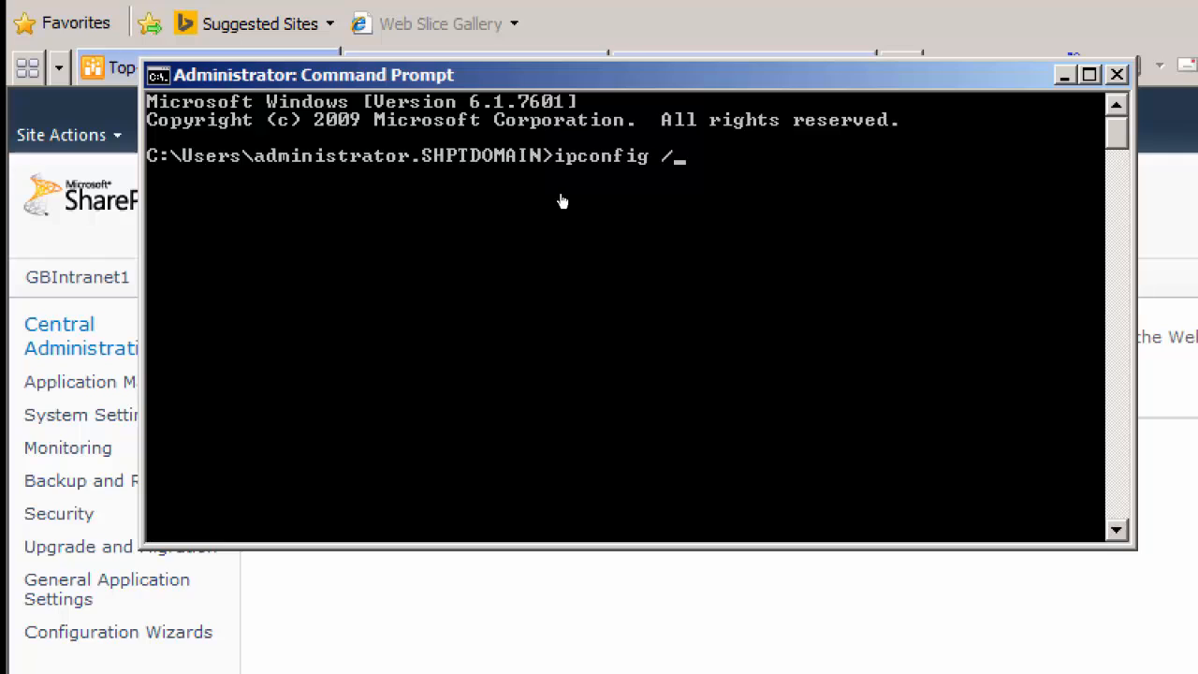
text(flushdns)
key(Return)
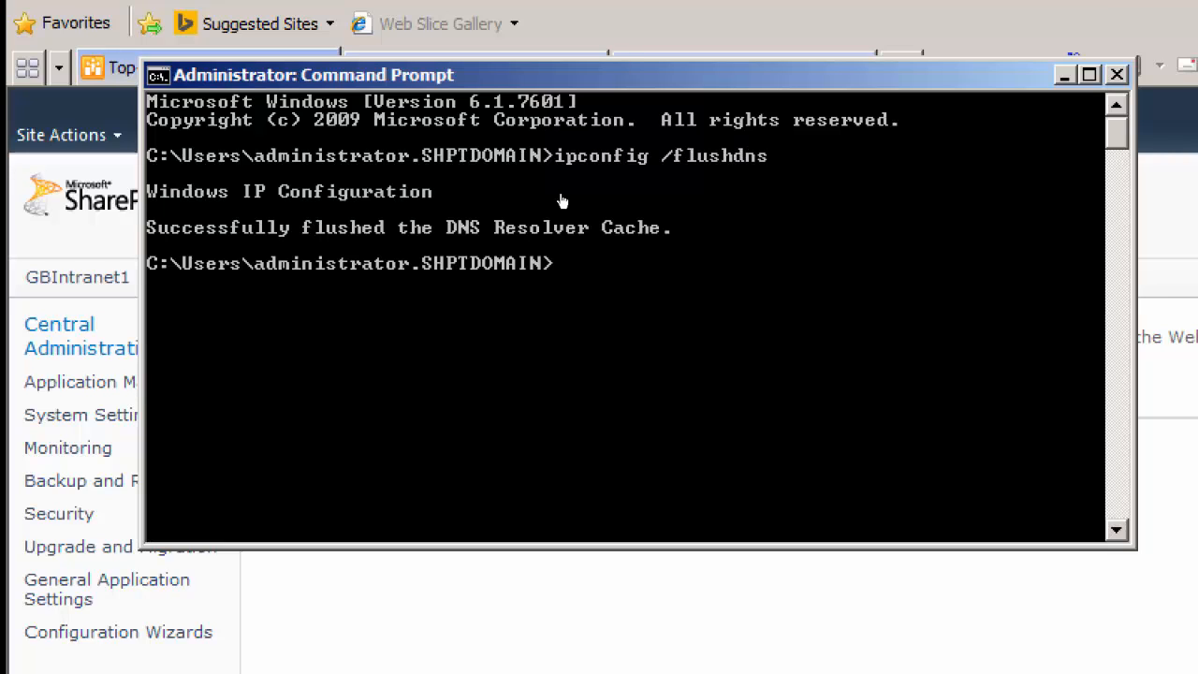
Re-register Server03's DNS records by running ipconfig /registerdns
key(Up)
key(BackSpace)
key(BackSpace)
key(BackSpace)
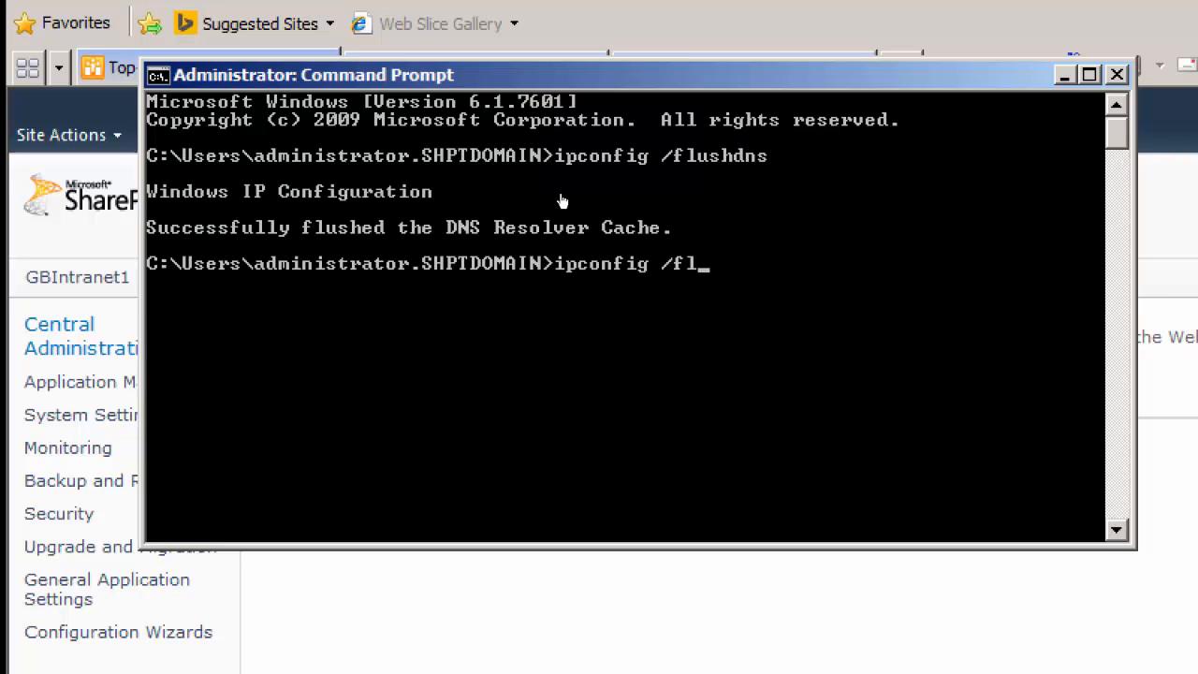
key(BackSpace)
text(registerdns)
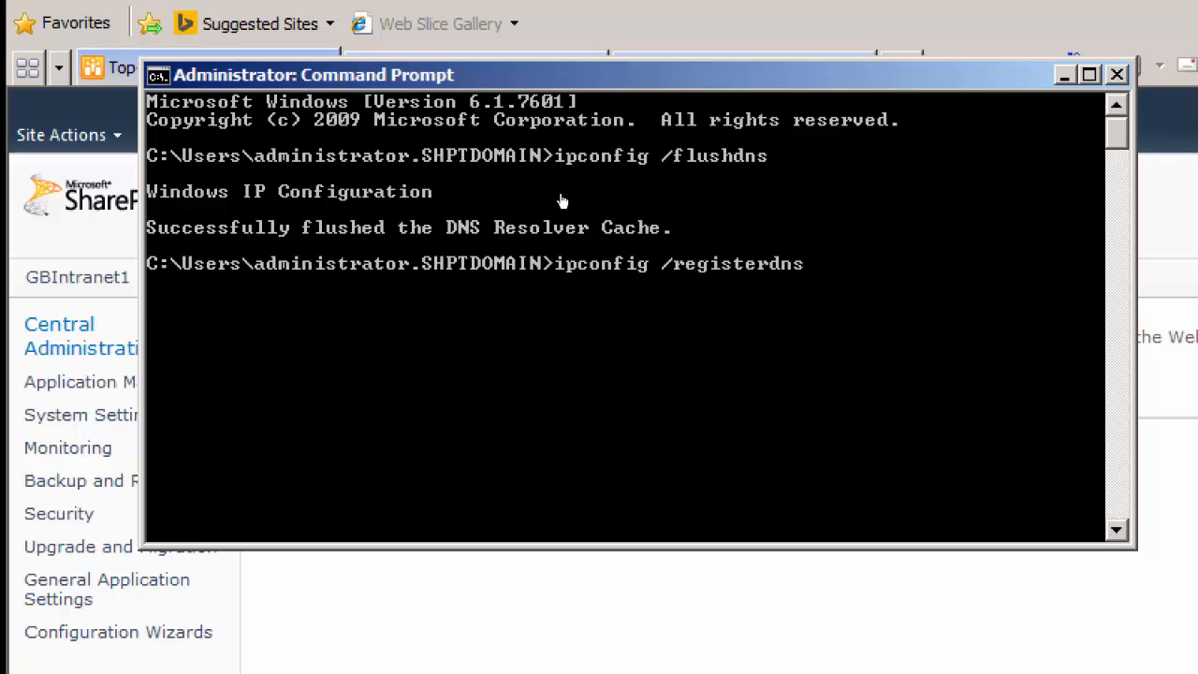
key(Return)
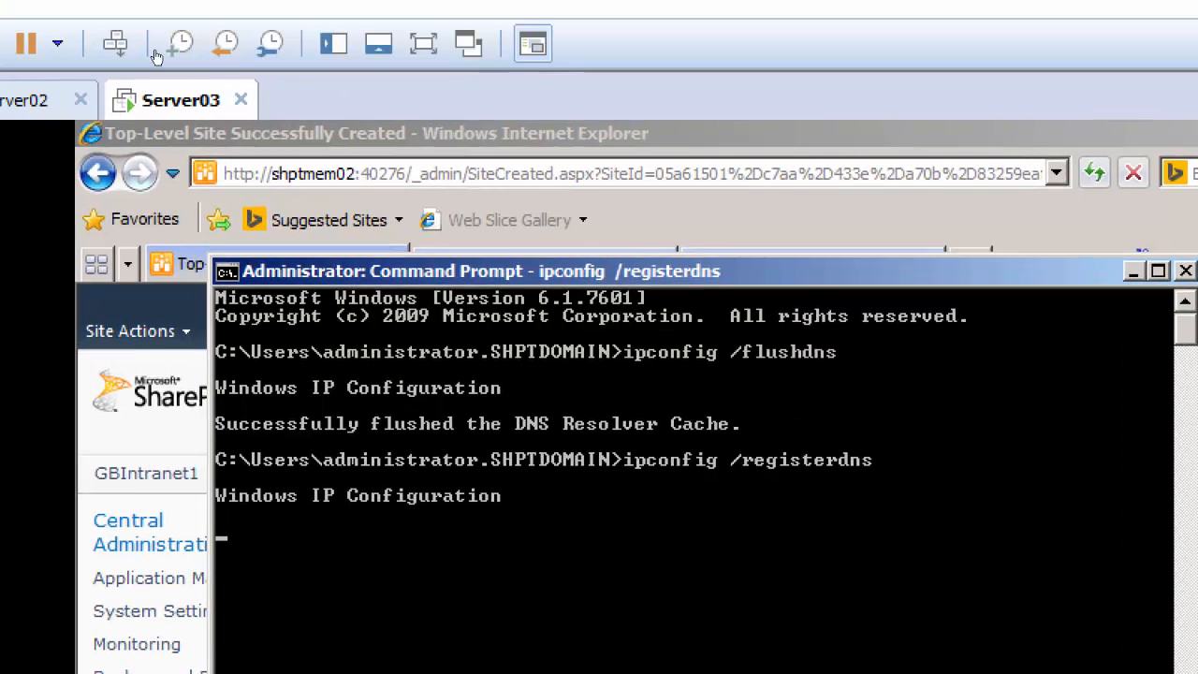
Return to the Server02 virtual machine and flush its DNS cache by running ipconfig /flushdns in a Command Prompt
click(40, 100)
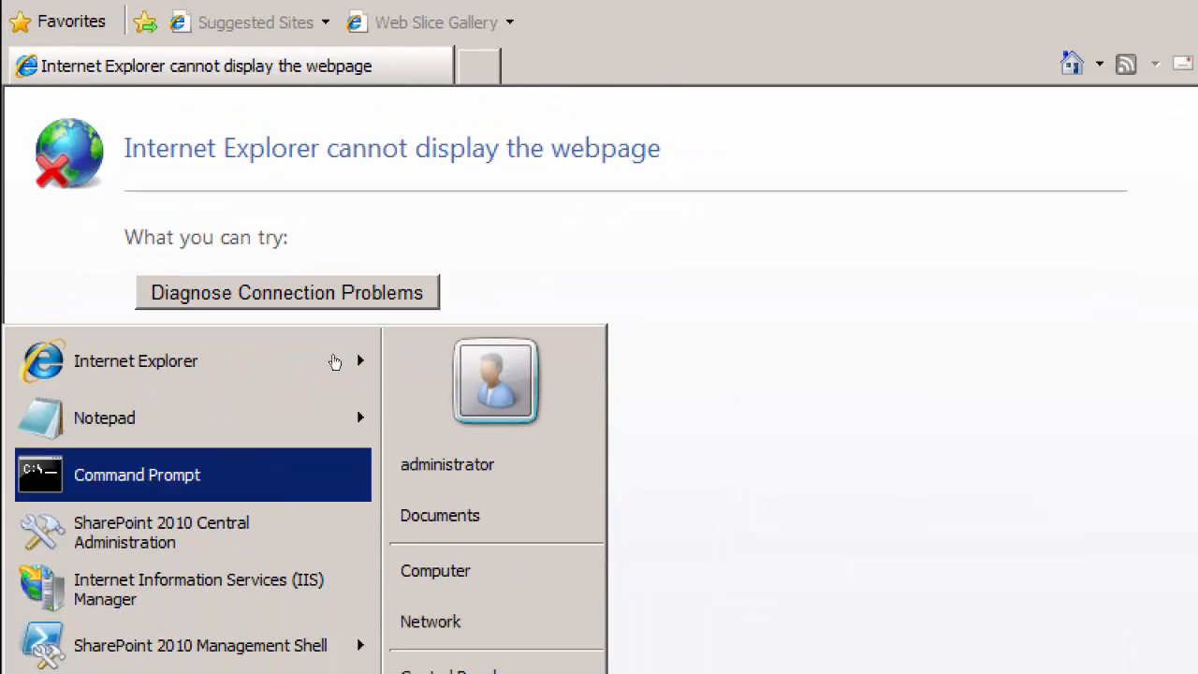
key(Return)
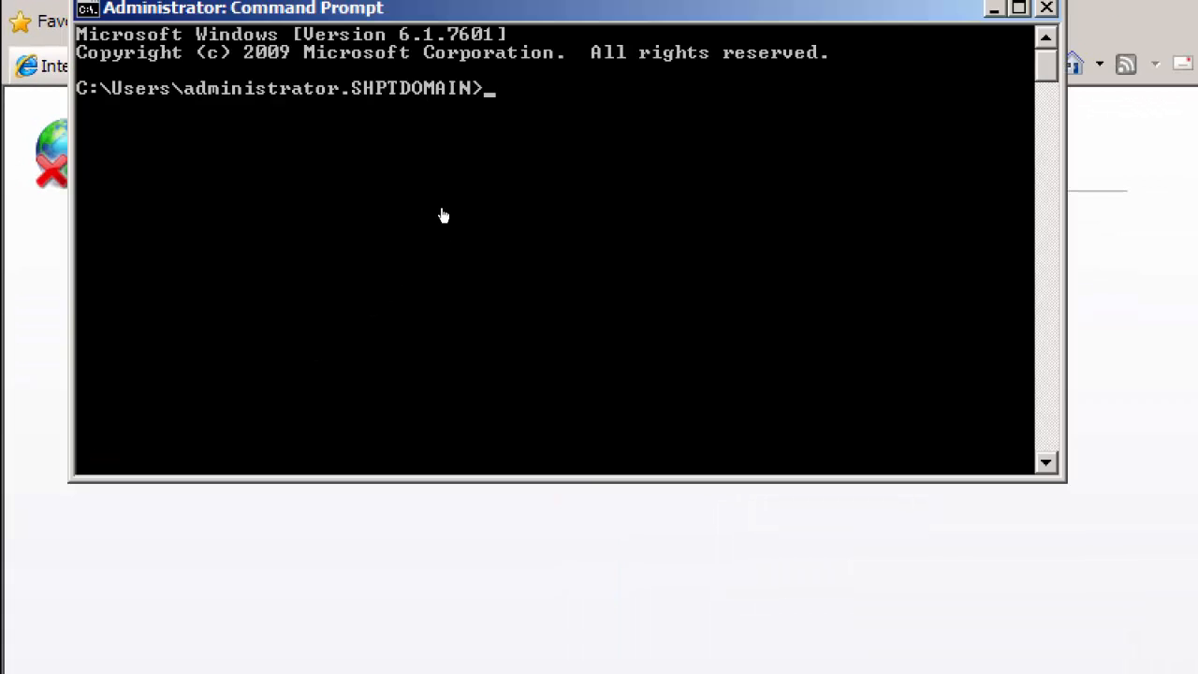
text(ipconfig /)
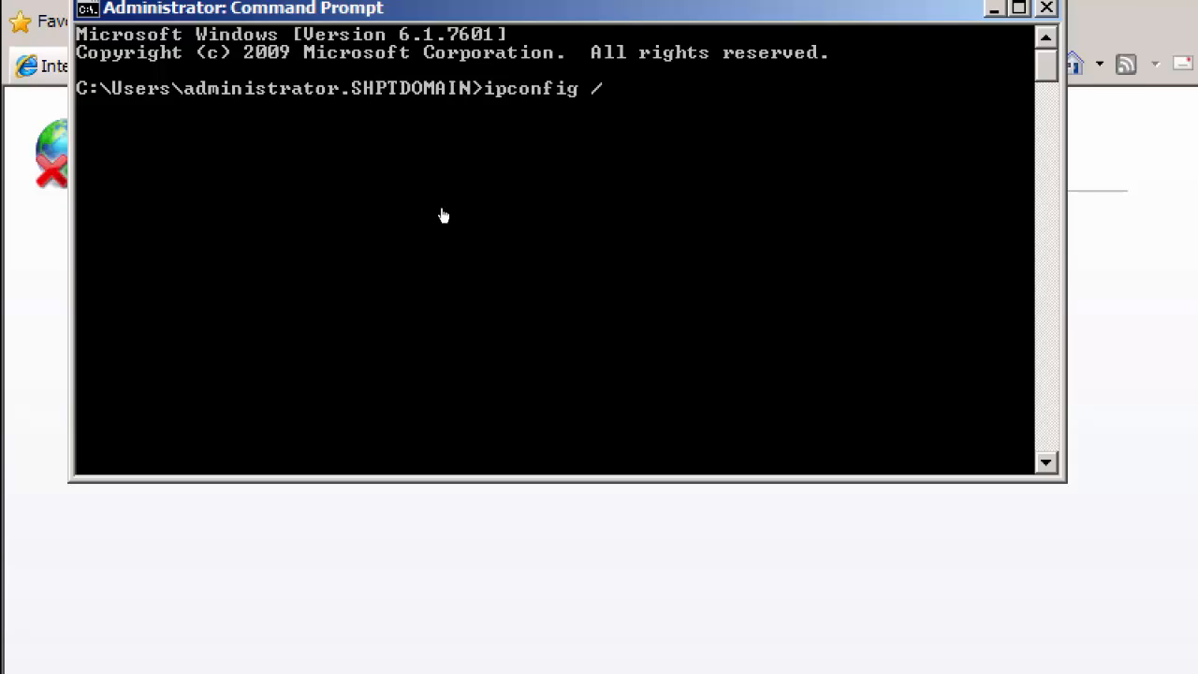
text(flushdns)
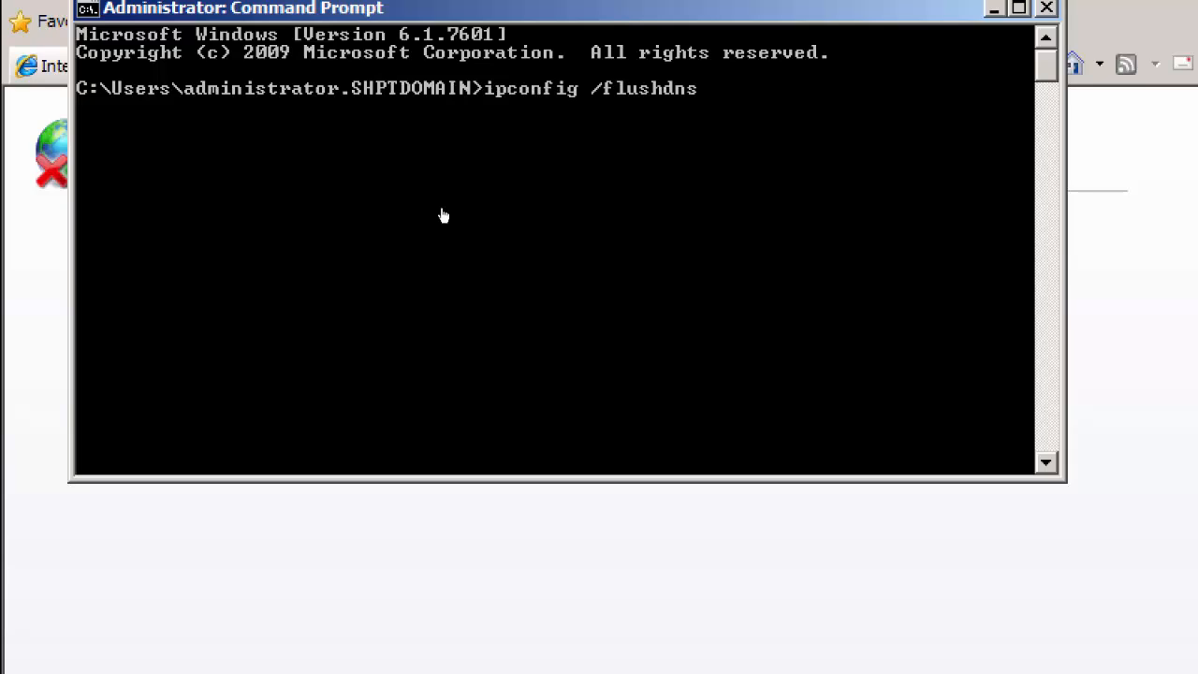
key(Return)
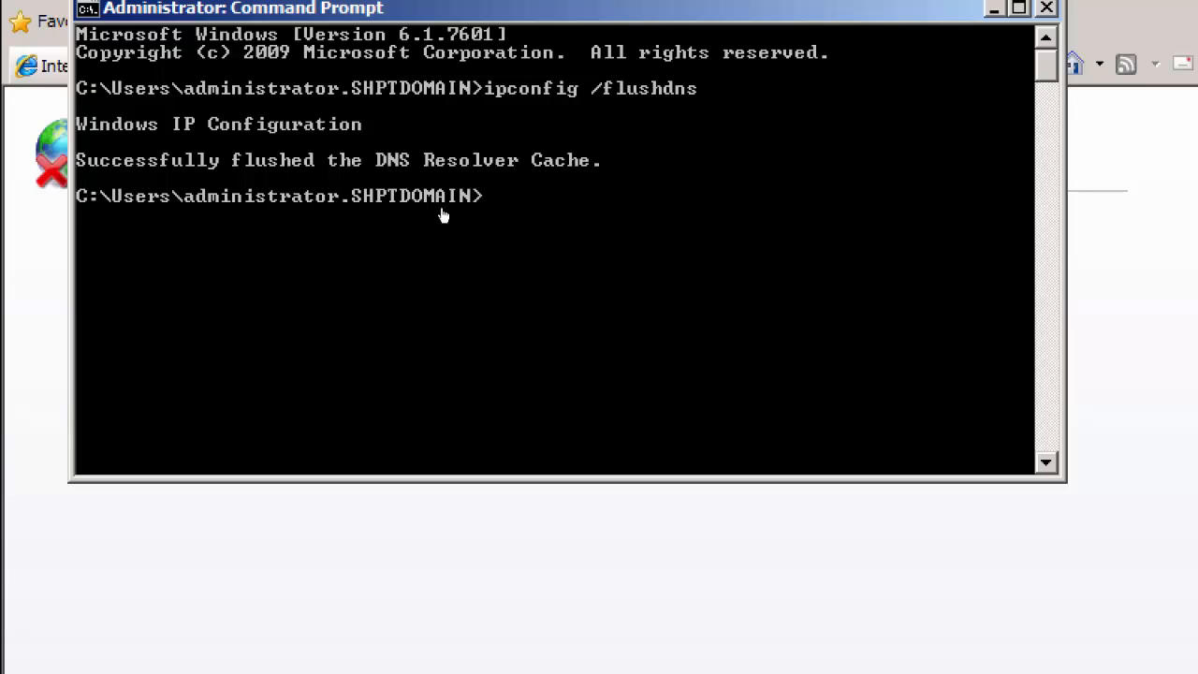
Re-register Server02's DNS records by running ipconfig /registerdns
key(Up)
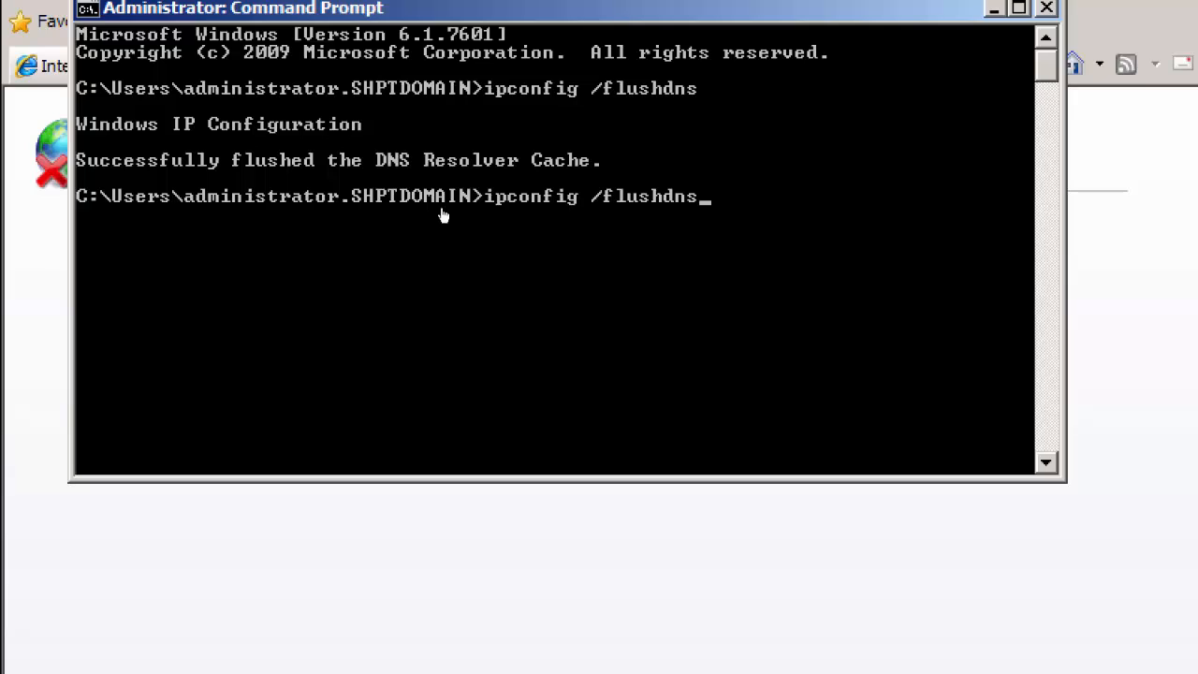
key(BackSpace)
key(BackSpace)
key(BackSpace)
key(BackSpace)
key(BackSpace)
text(regis)
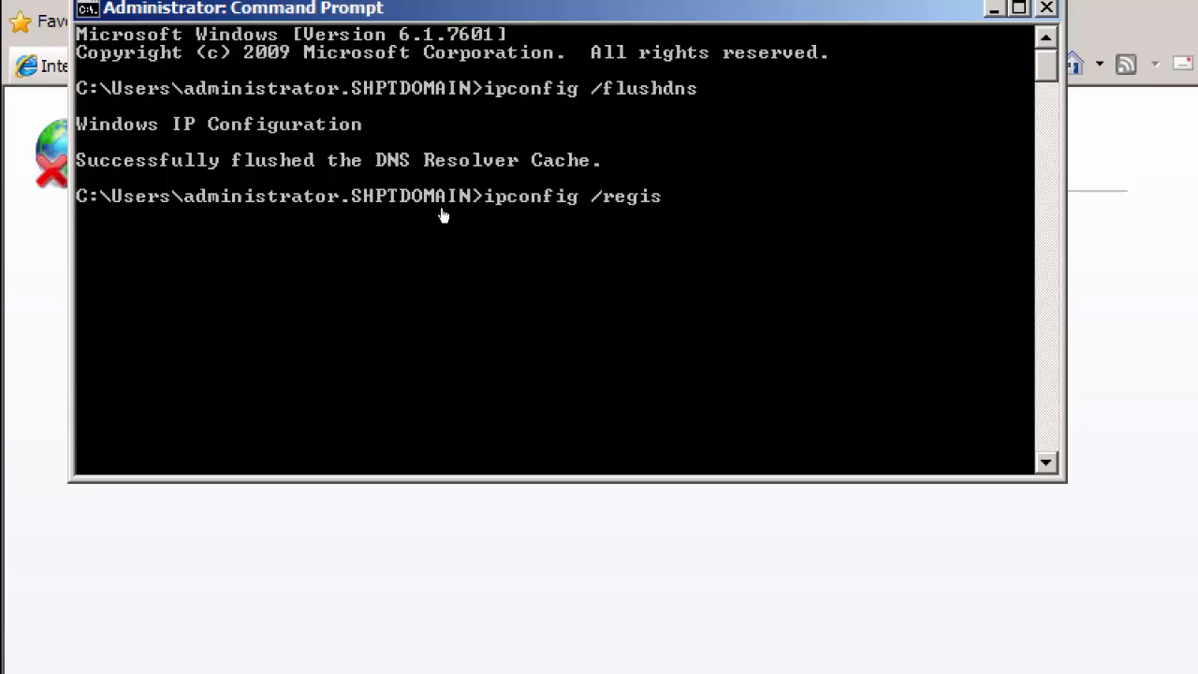
text(terdns)
key(Return)
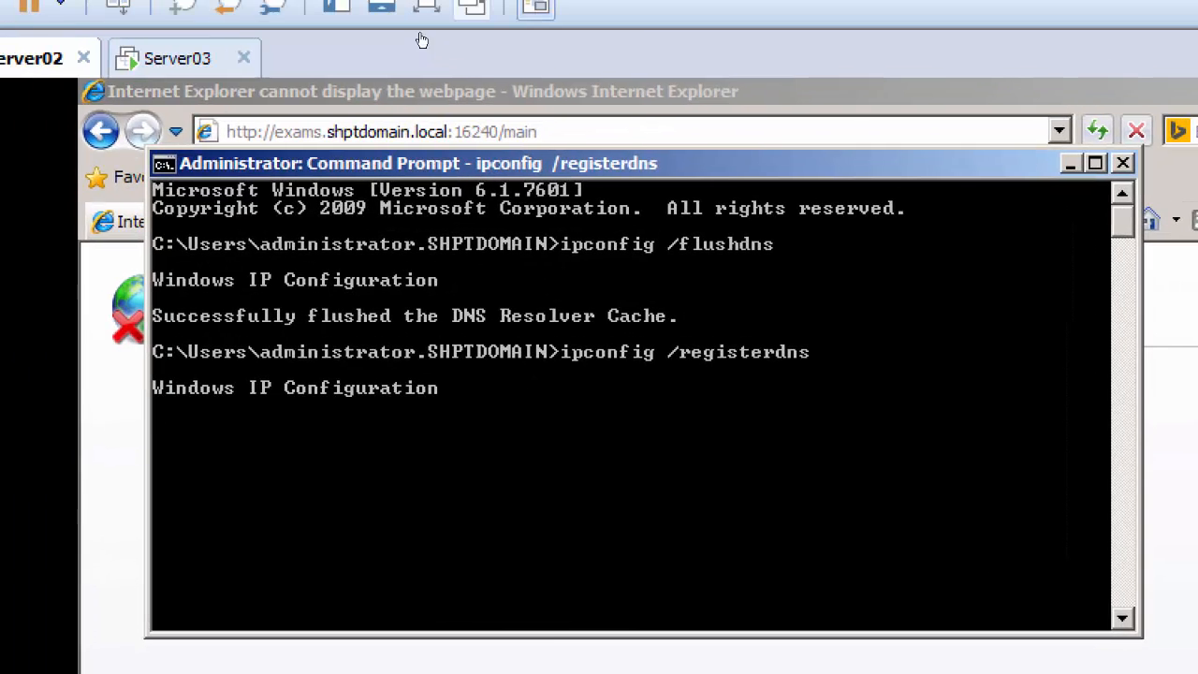
click(253, 60)
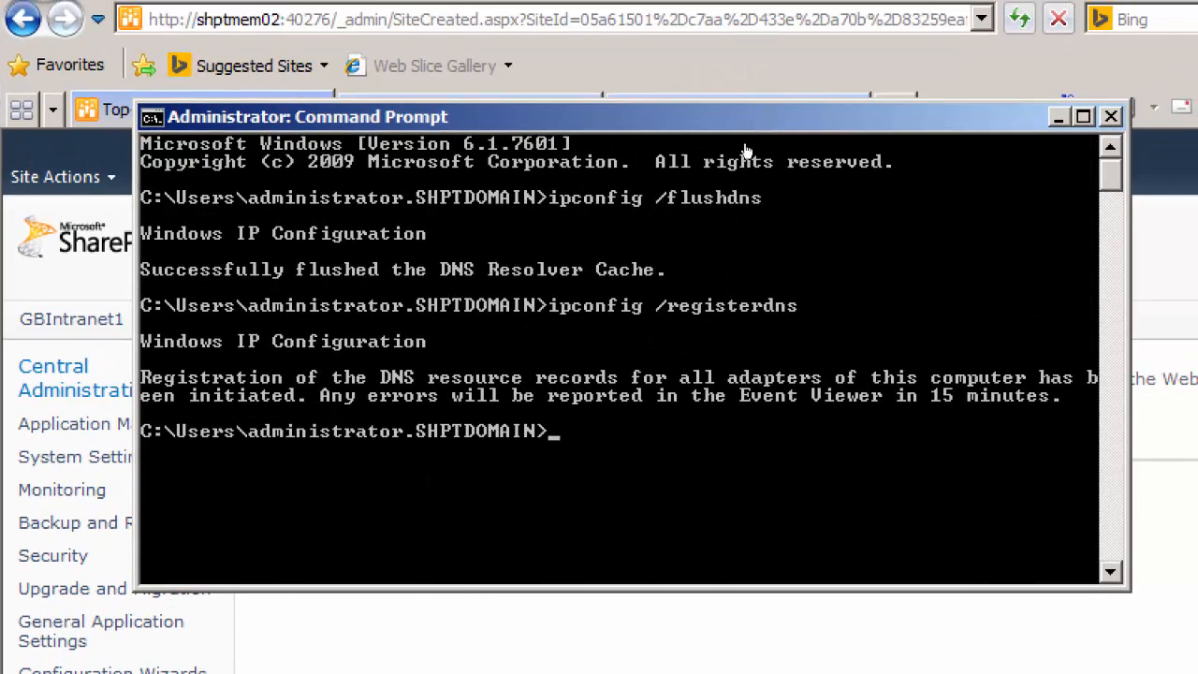
click(1086, 5)
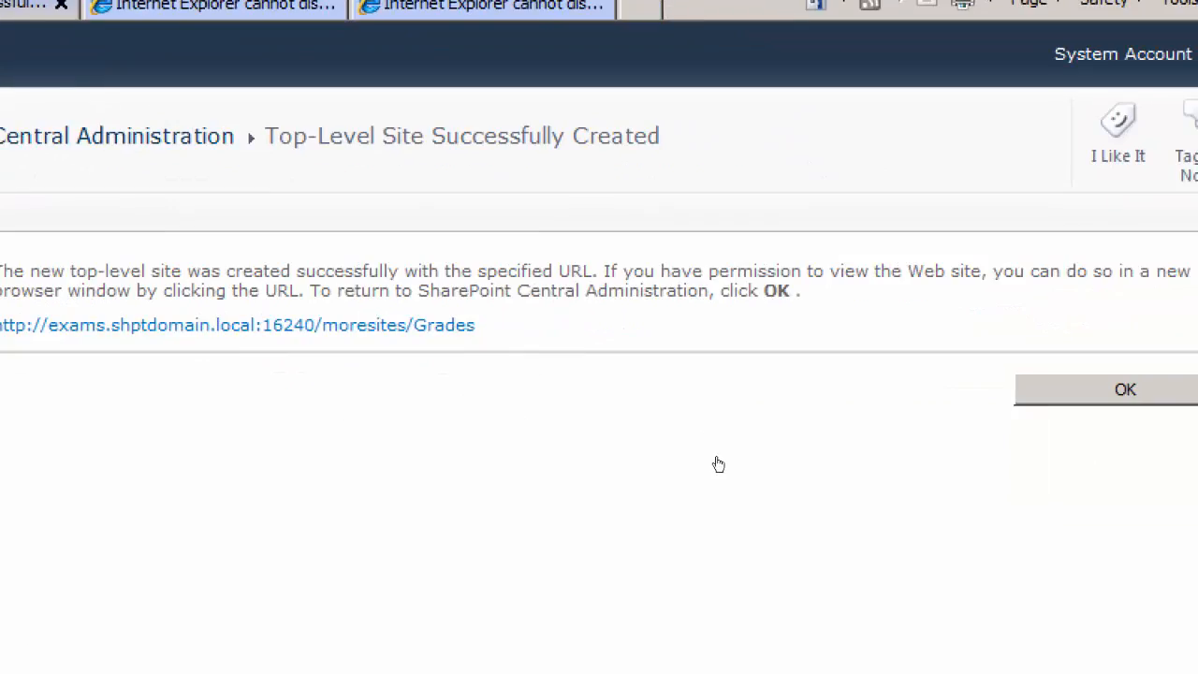
right_click(310, 330)
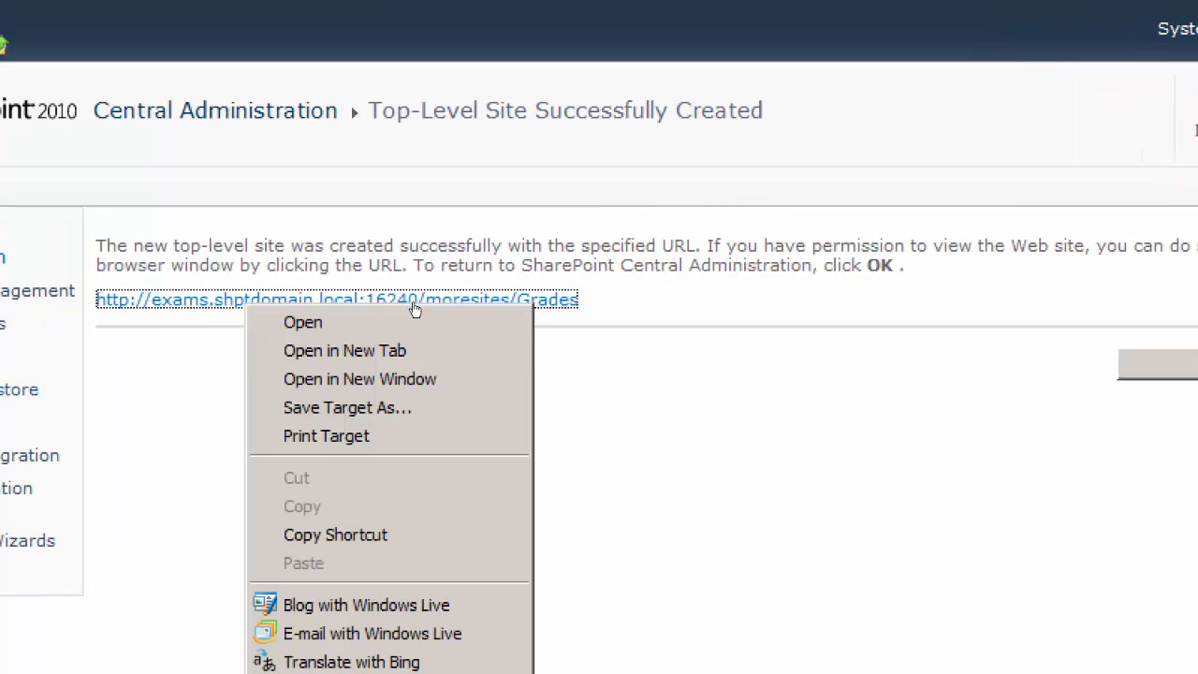
click(437, 346)
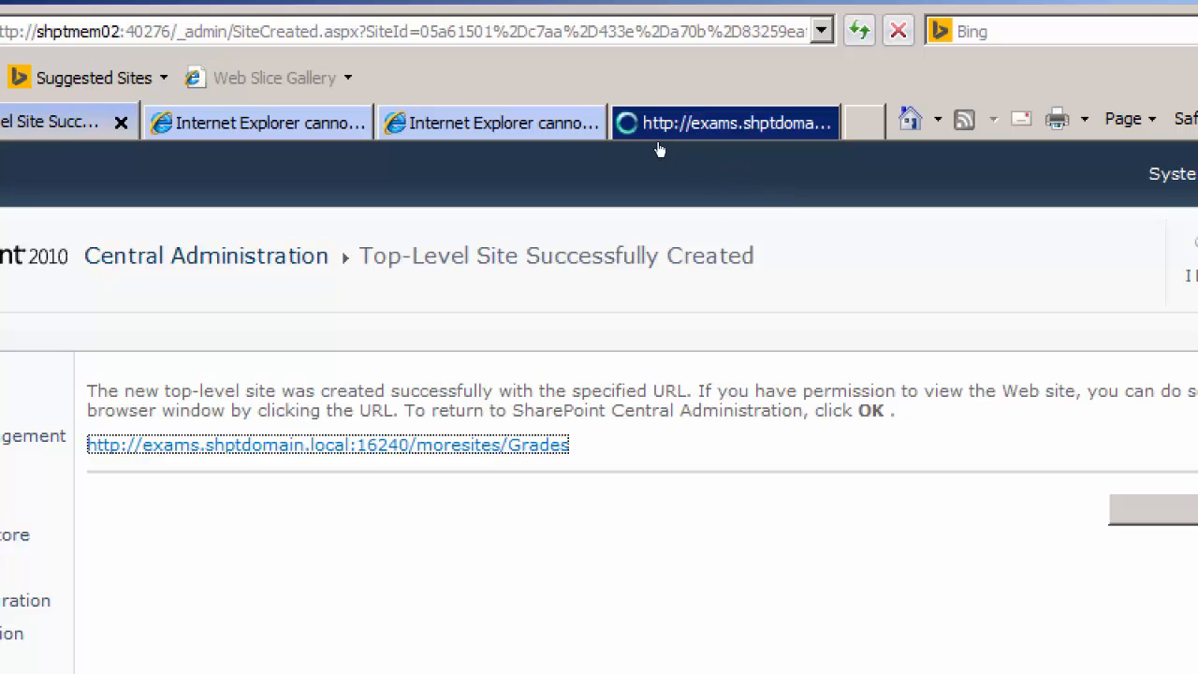
click(831, 204)
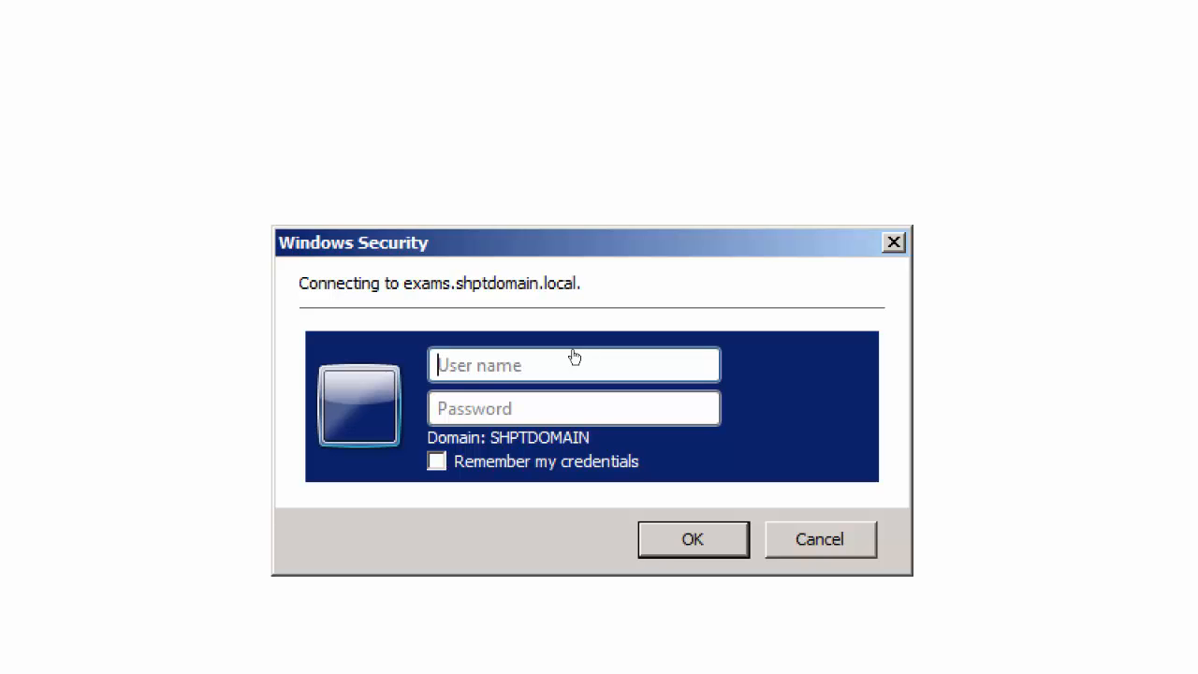
Sign in to the Grades site as administrator with the account password, resubmitting the credentials at the repeated prompt
text(adminis)
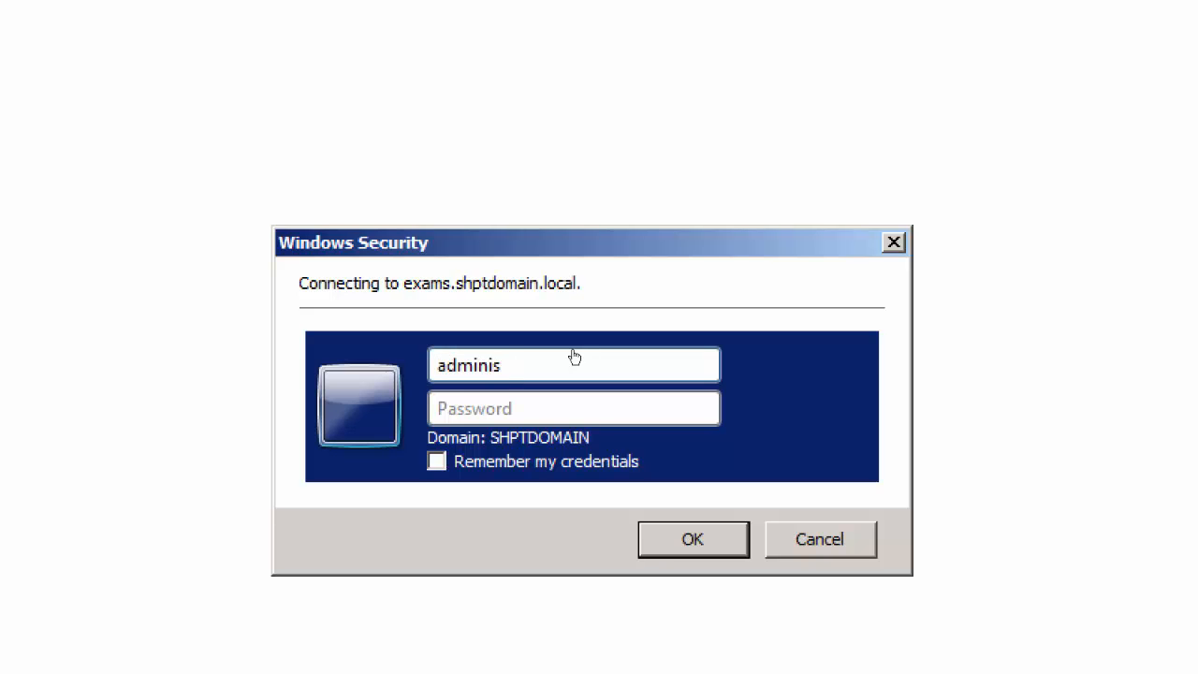
text(trator)
key(Tab)
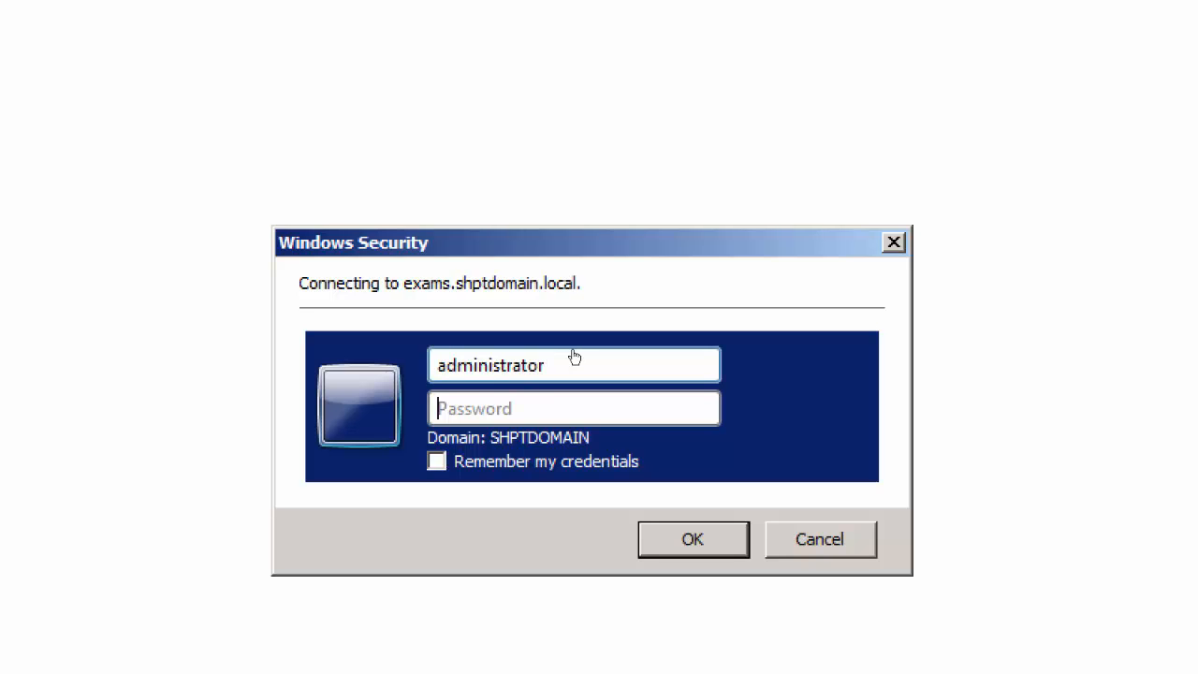
text(********)
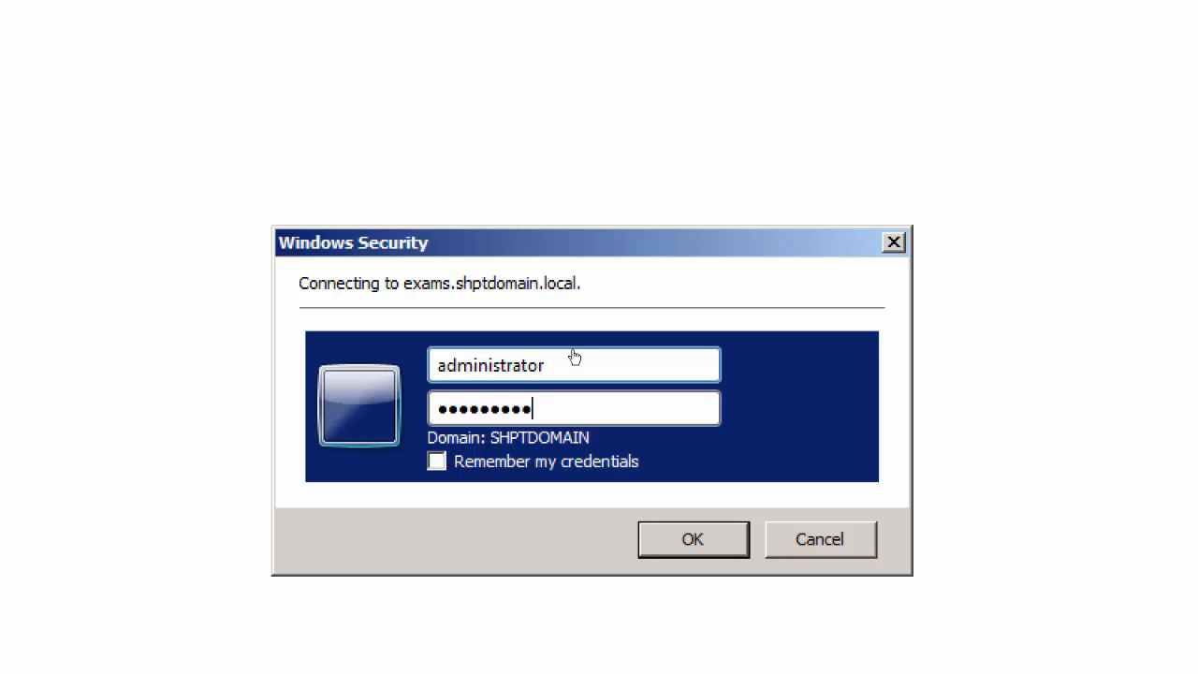
key(Return)
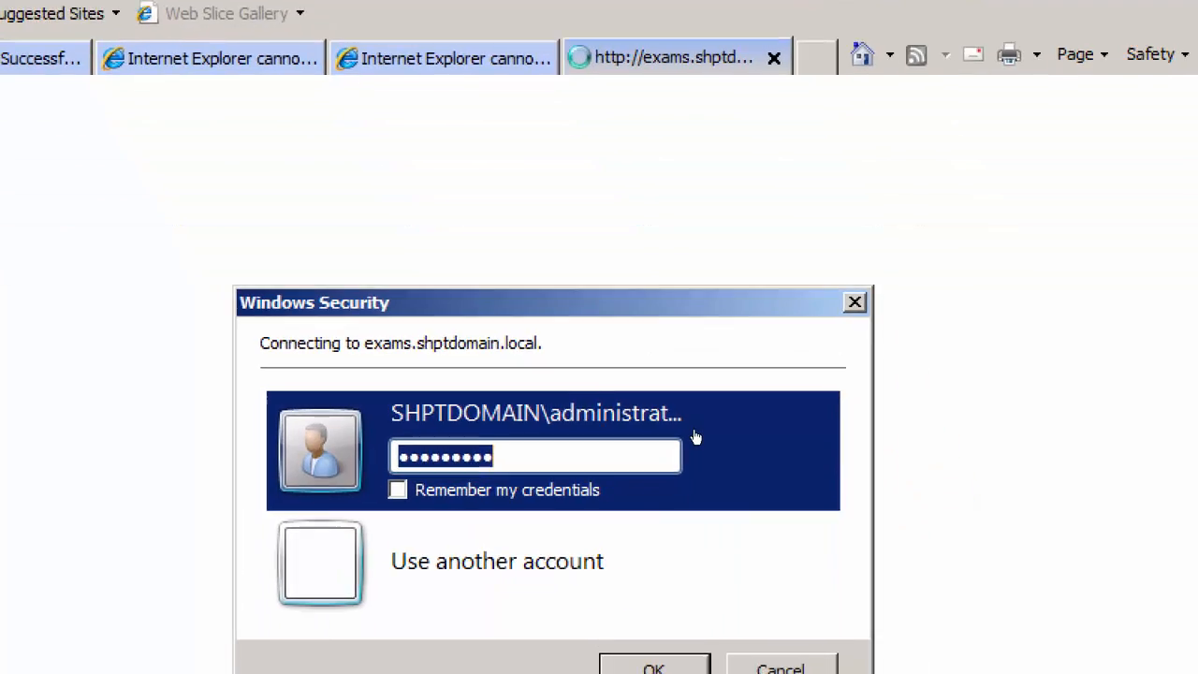
key(Return)
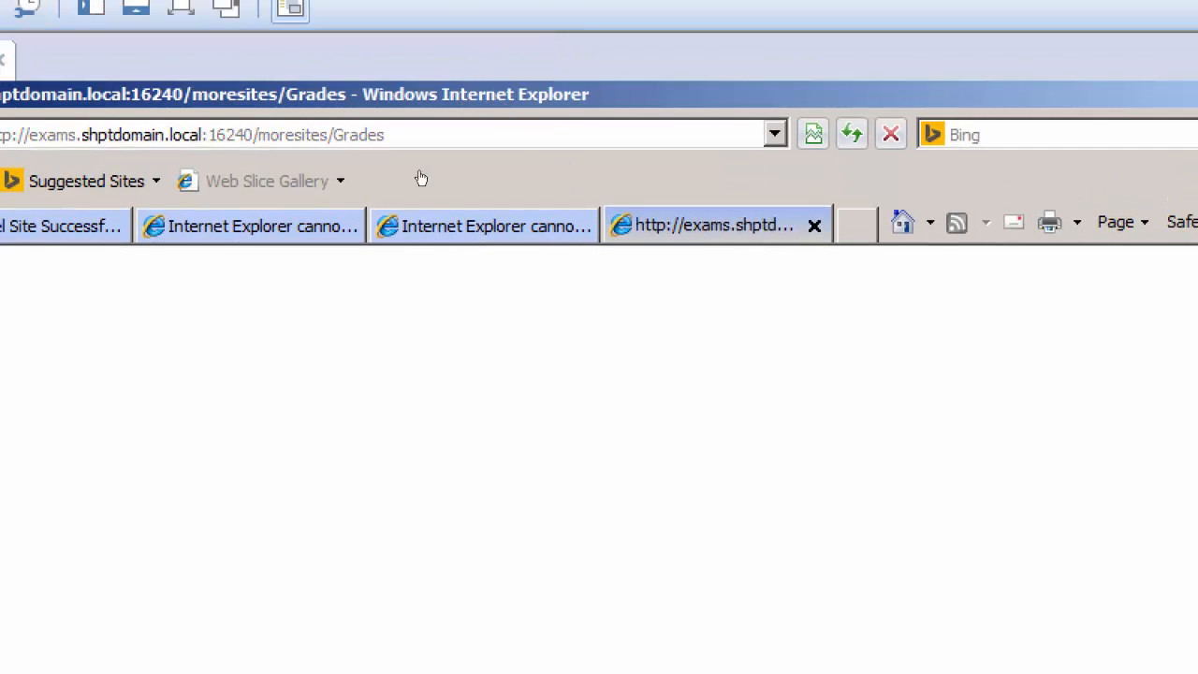
Switch to Server01 and sign in to the Assignment site as administrator with the account password
click(504, 126)
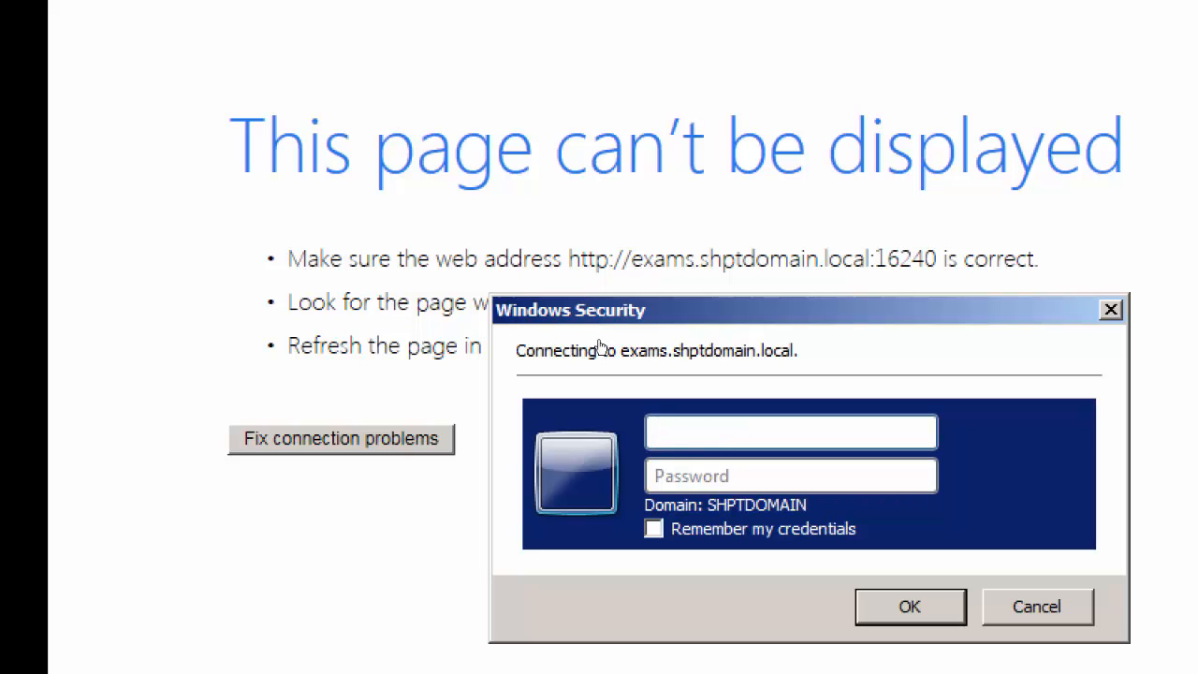
text(administ)
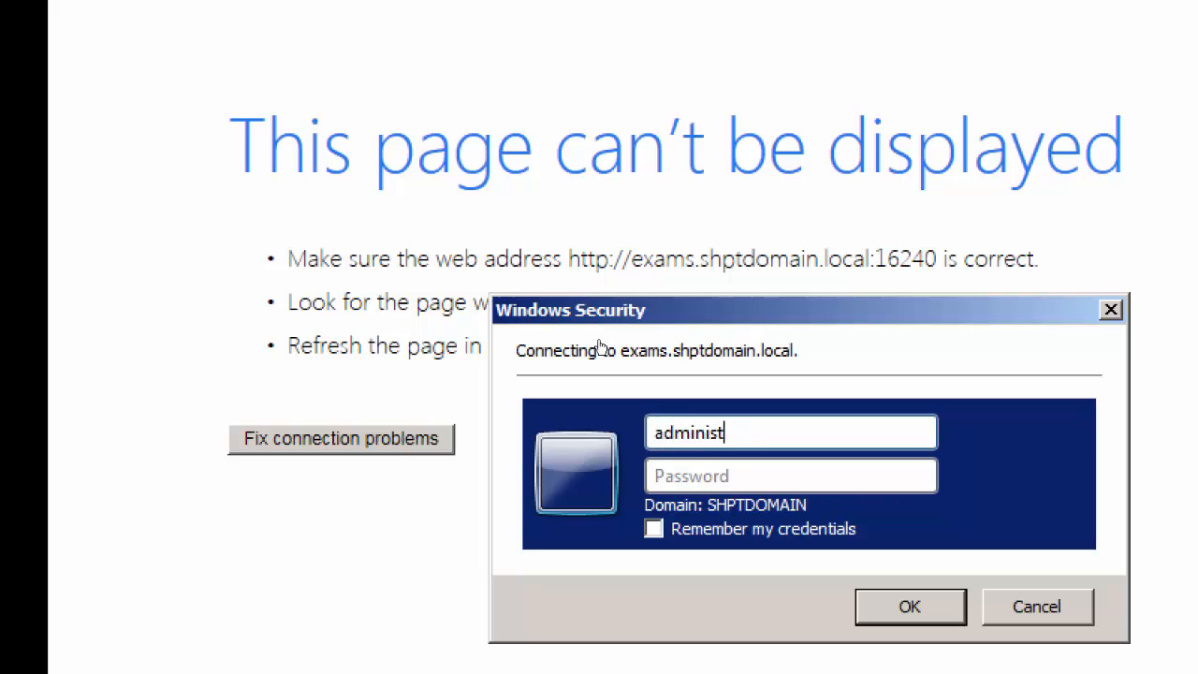
text(rator)
key(Tab)
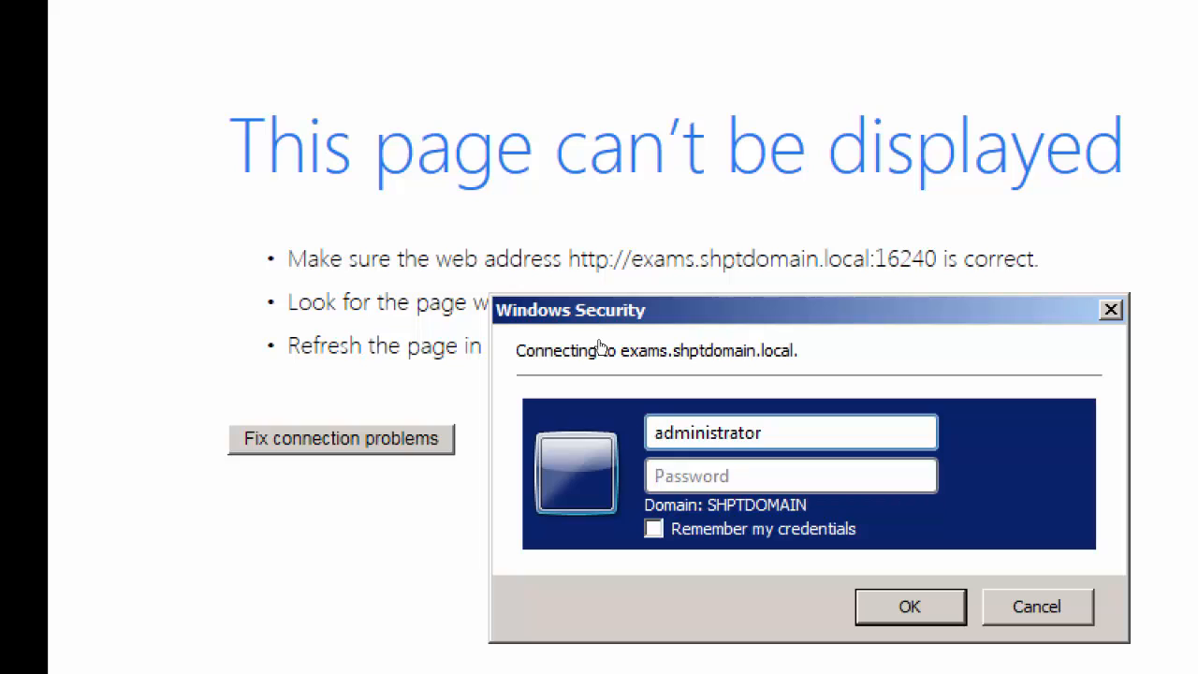
text(••••••••)
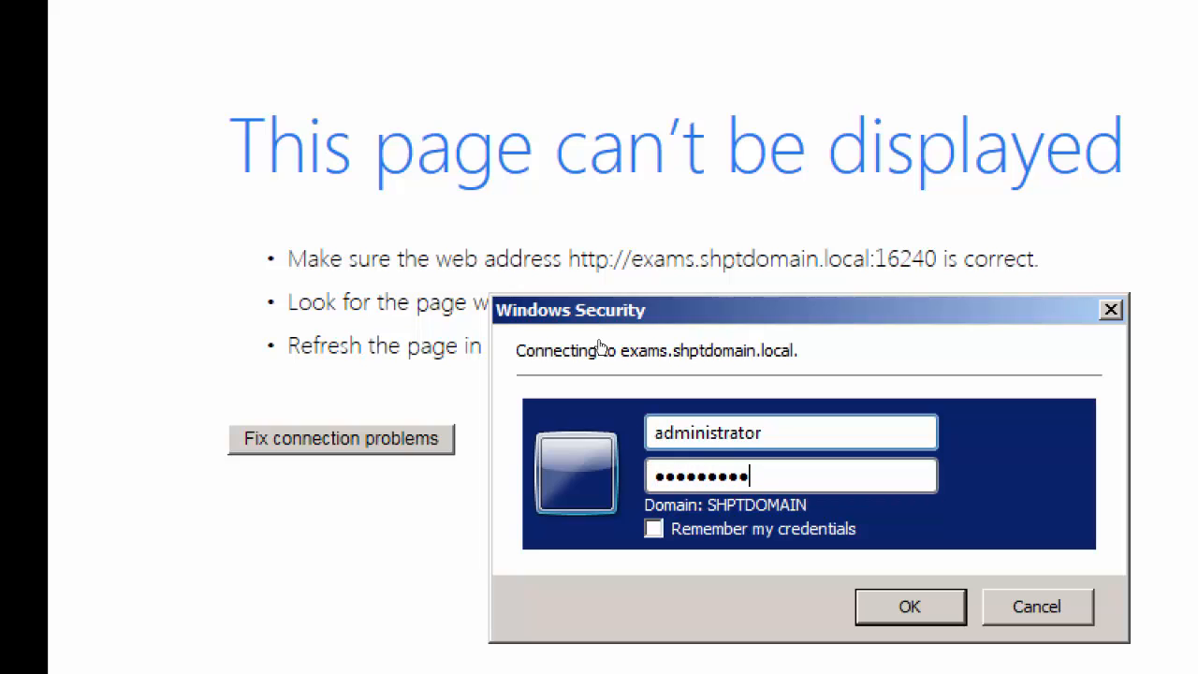
key(Return)
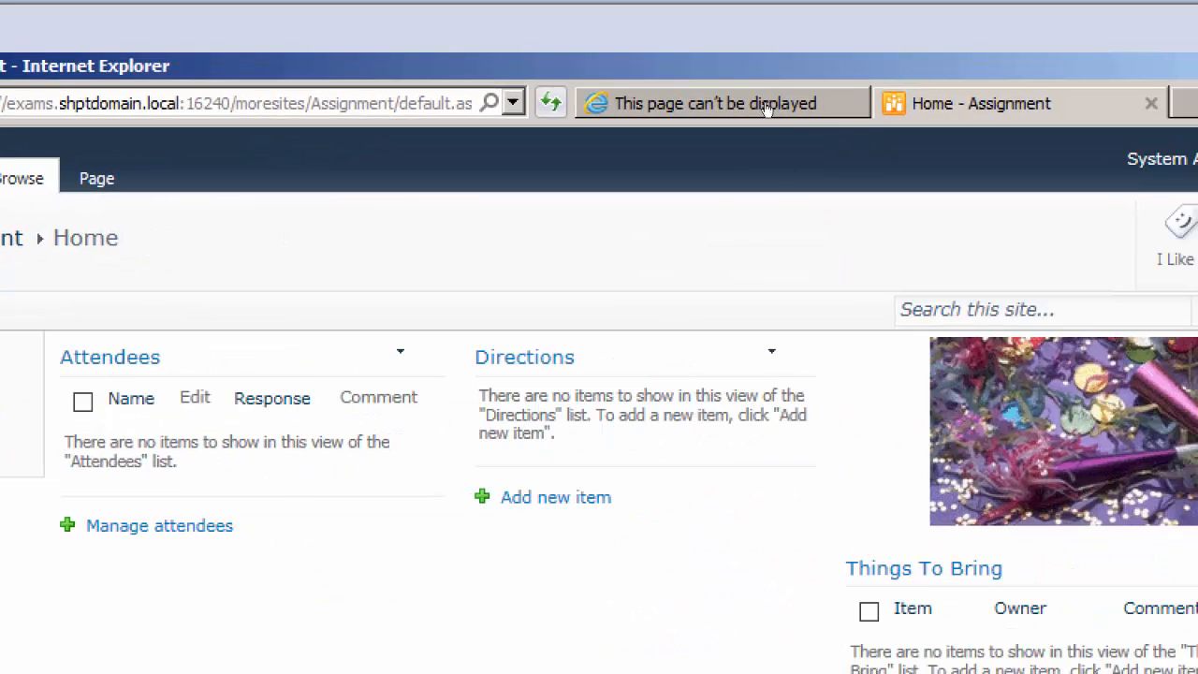
click(766, 105)
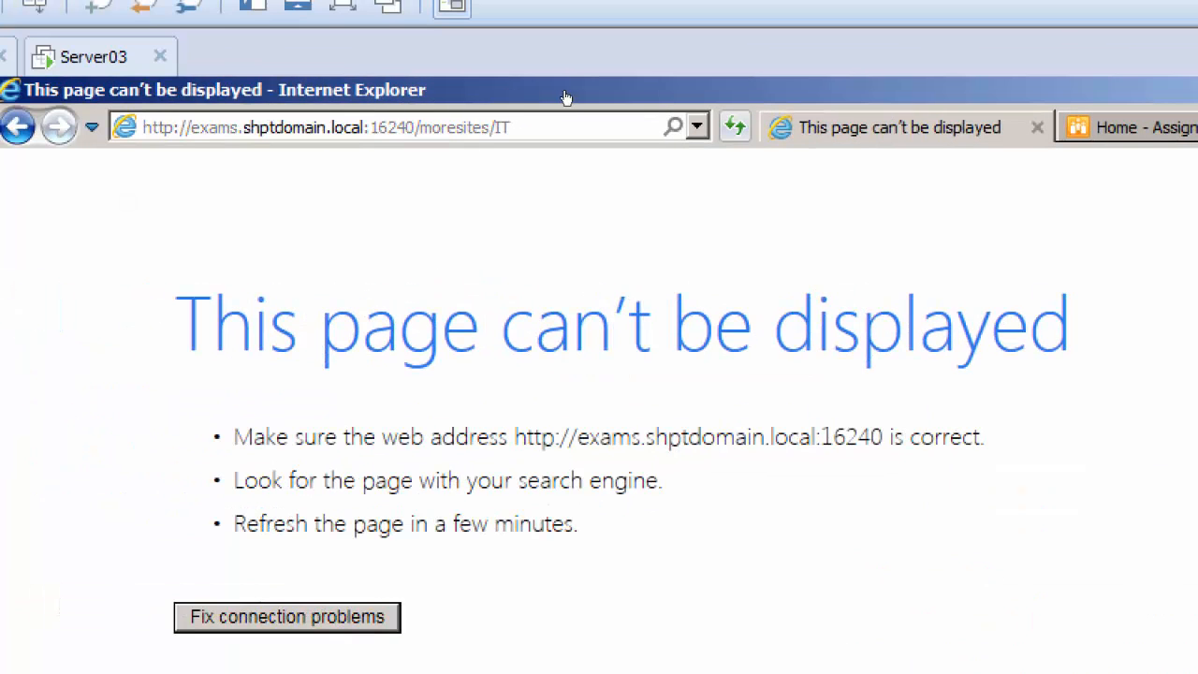
click(735, 126)
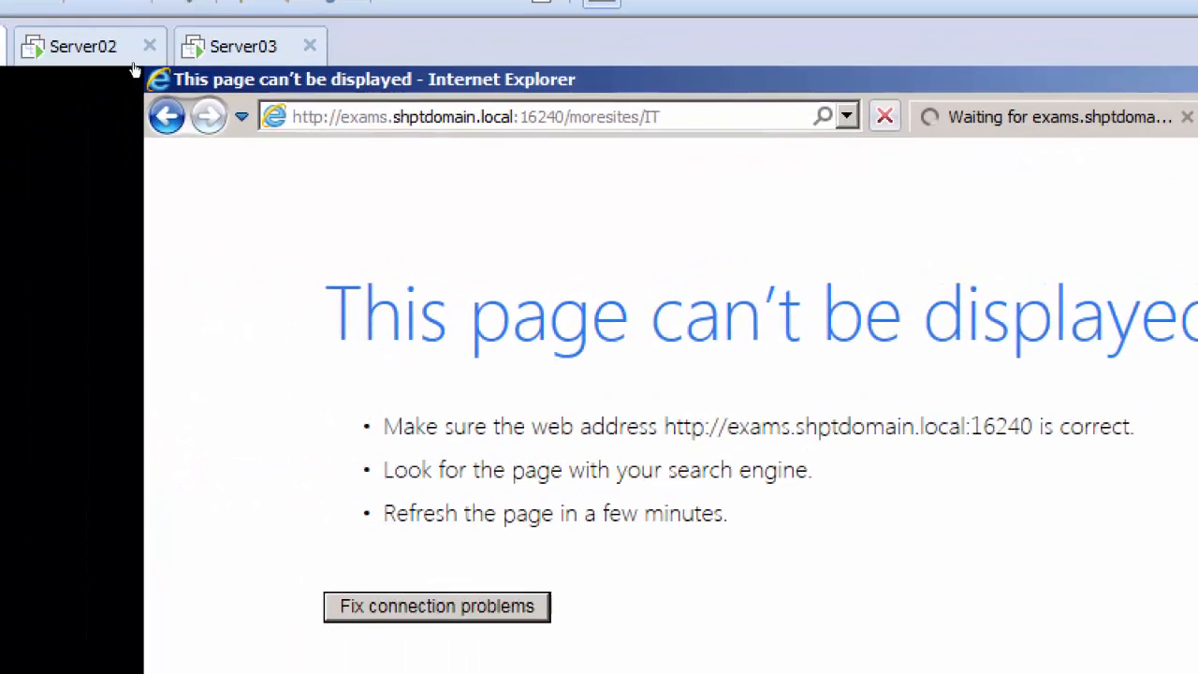
click(176, 57)
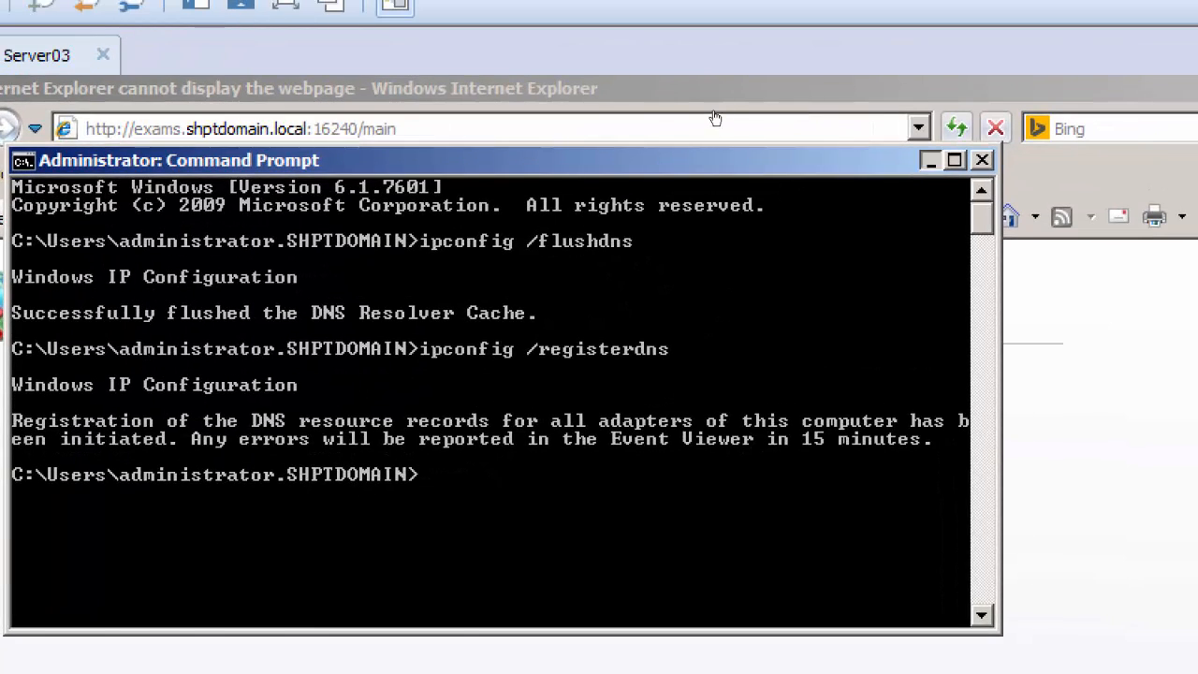
click(1048, 118)
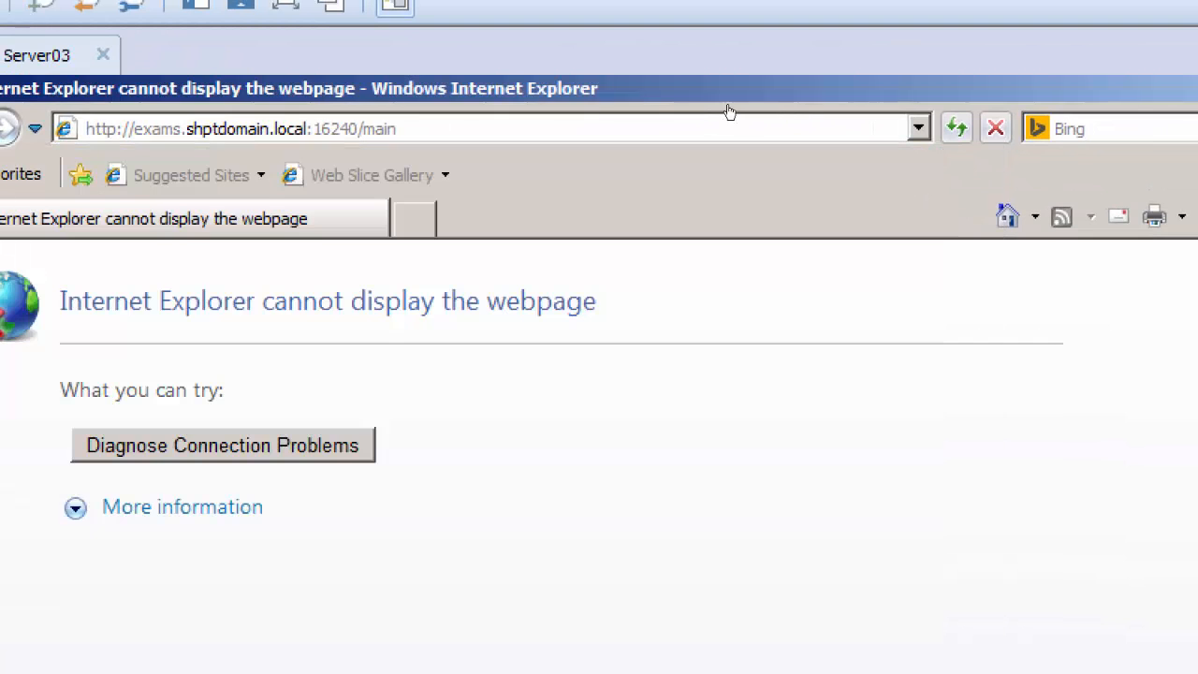
click(956, 128)
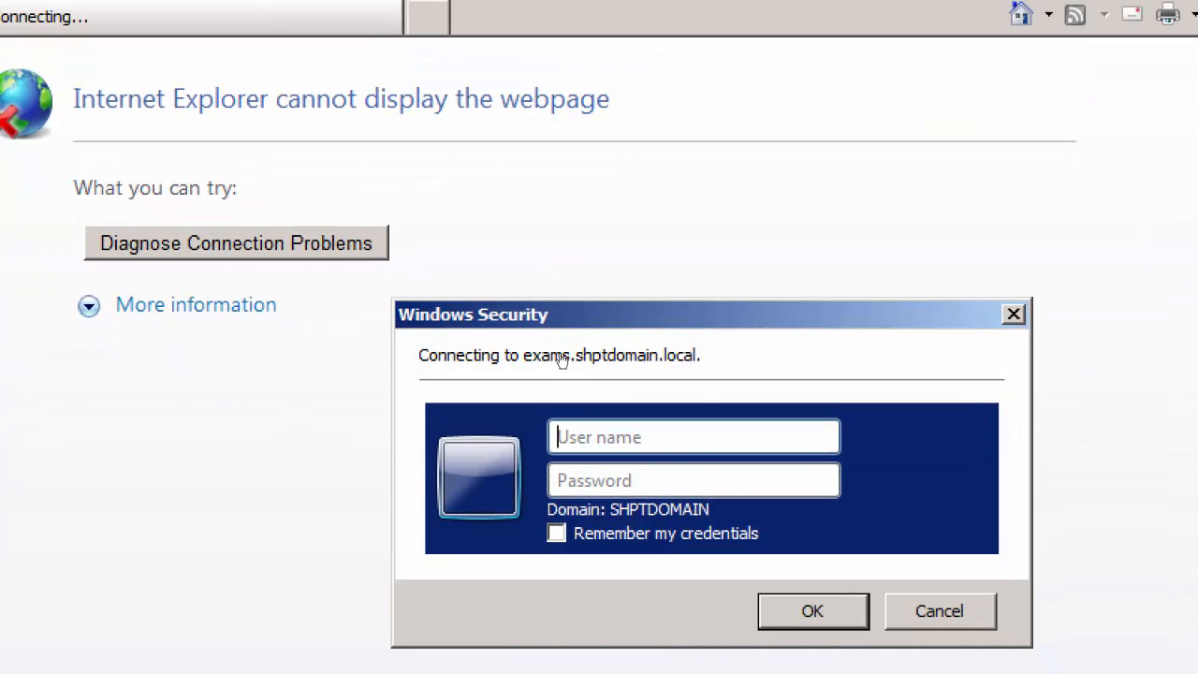
Sign in to the Main site on Server02 as administrator with the account password
text(administra)
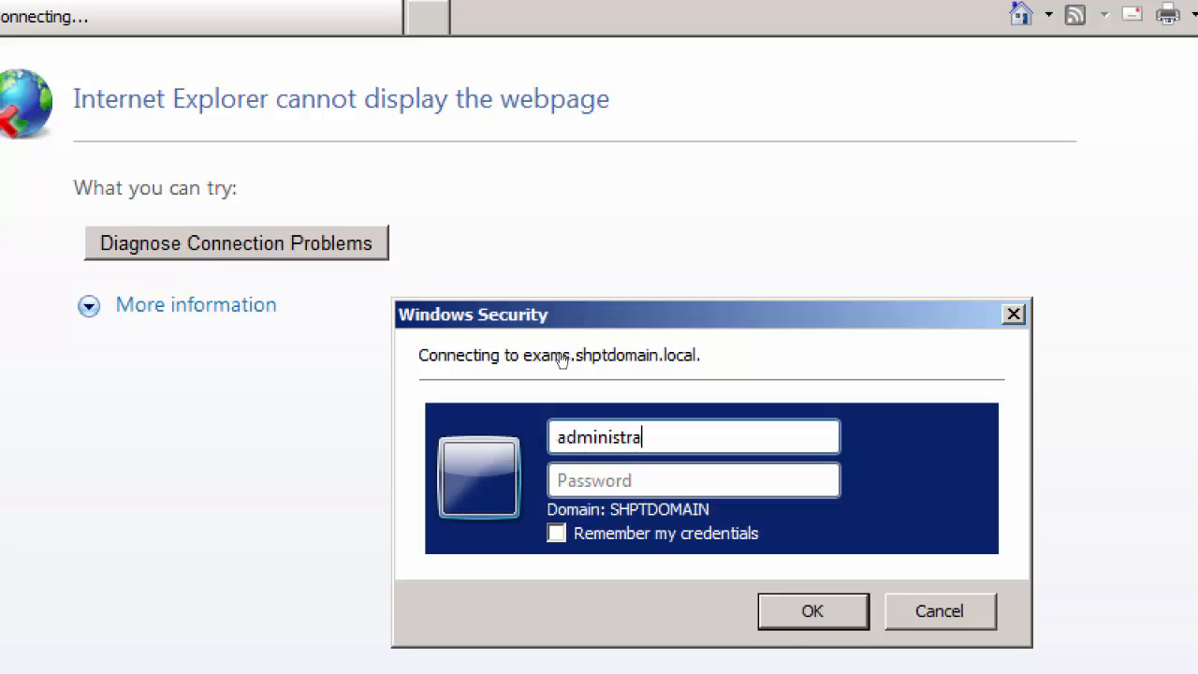
text(tor)
key(Tab)
text(Pa)
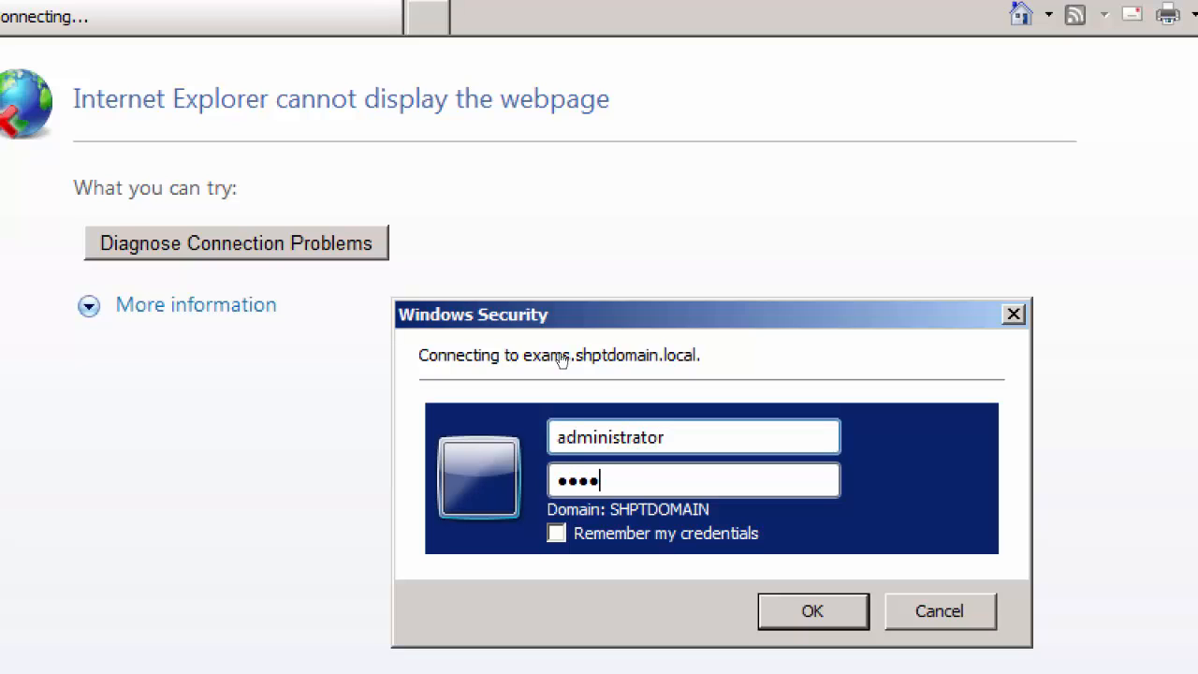
key(Return)
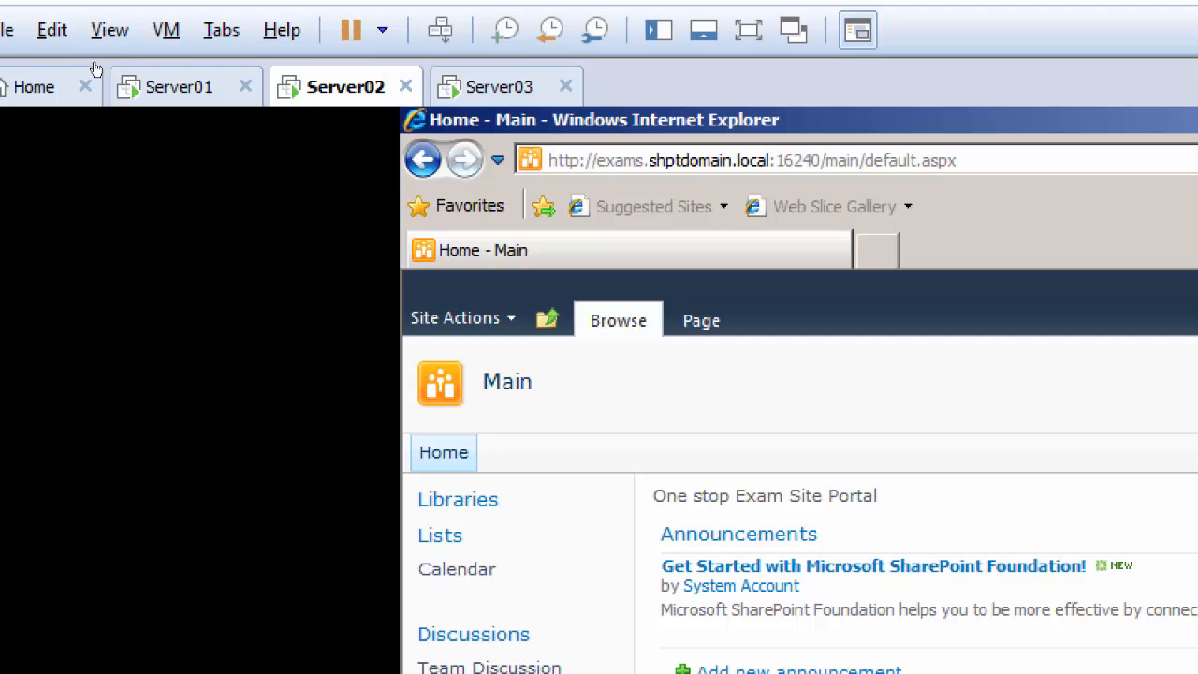
View the ITProgram and Assignment home pages on Server01, and copy the Grades site address from the browser on Server03
click(159, 92)
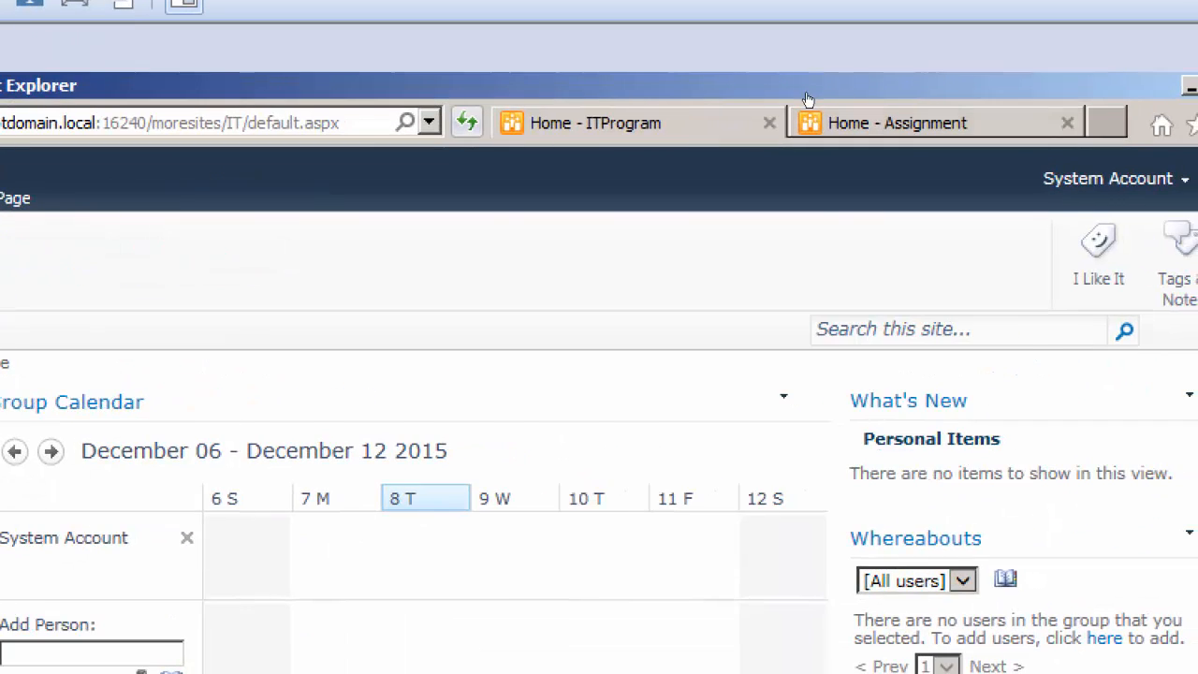
click(809, 116)
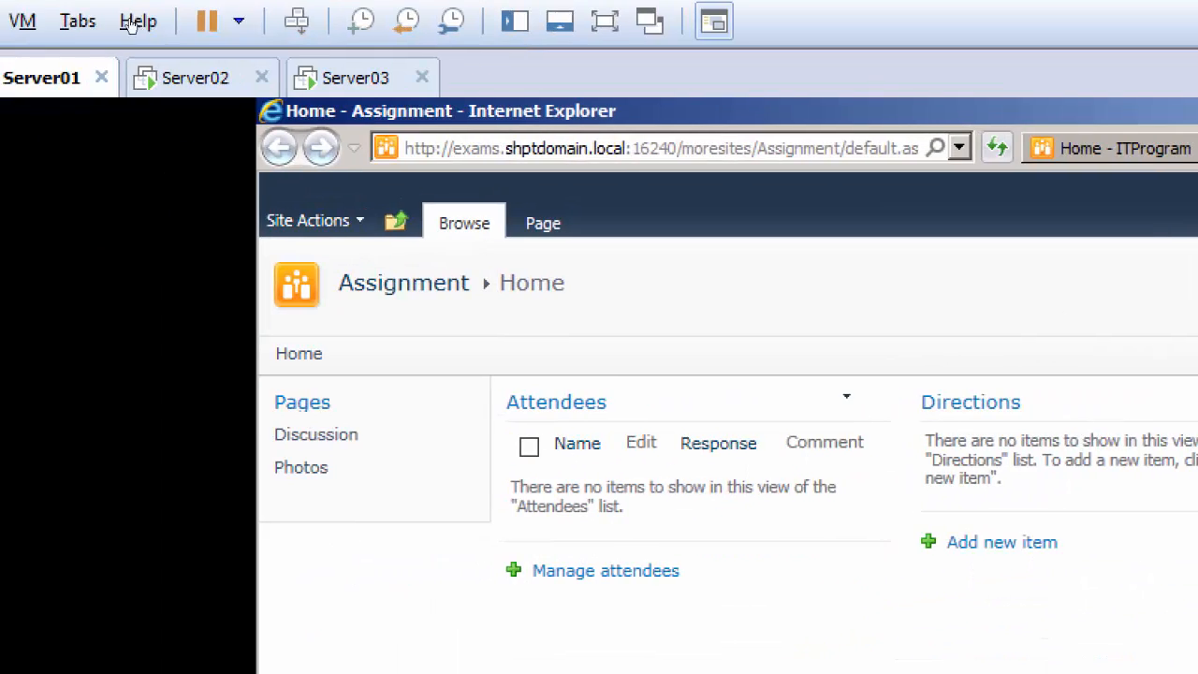
click(346, 79)
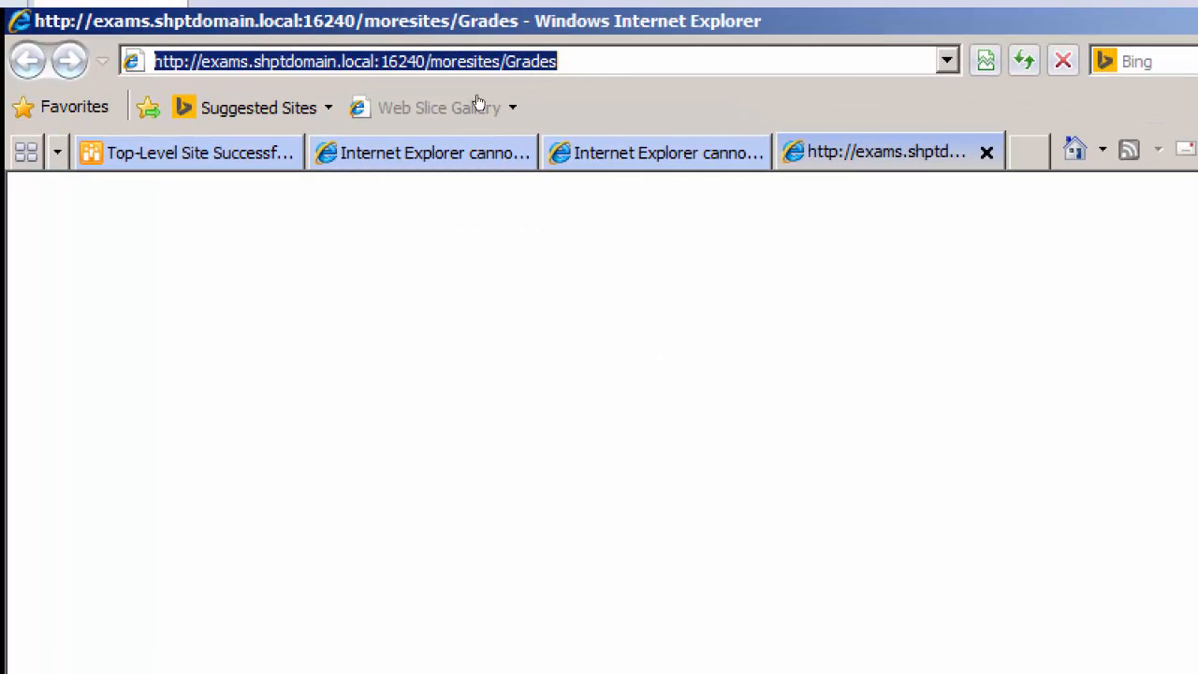
right_click(526, 62)
click(562, 142)
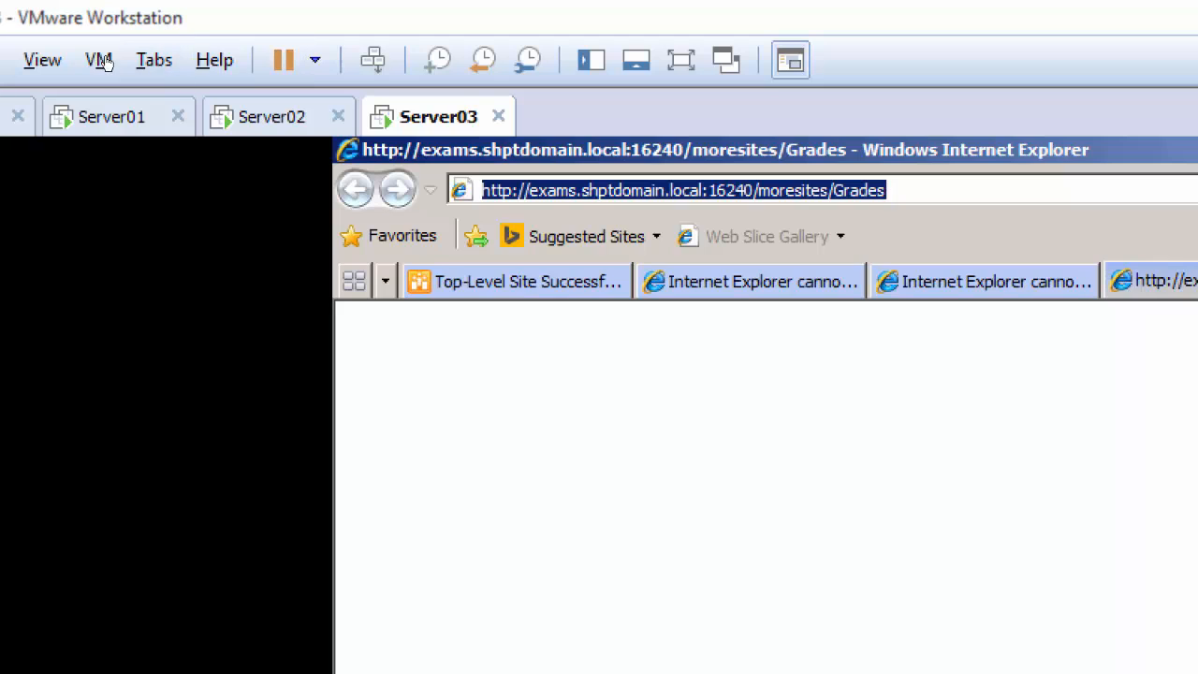
click(110, 116)
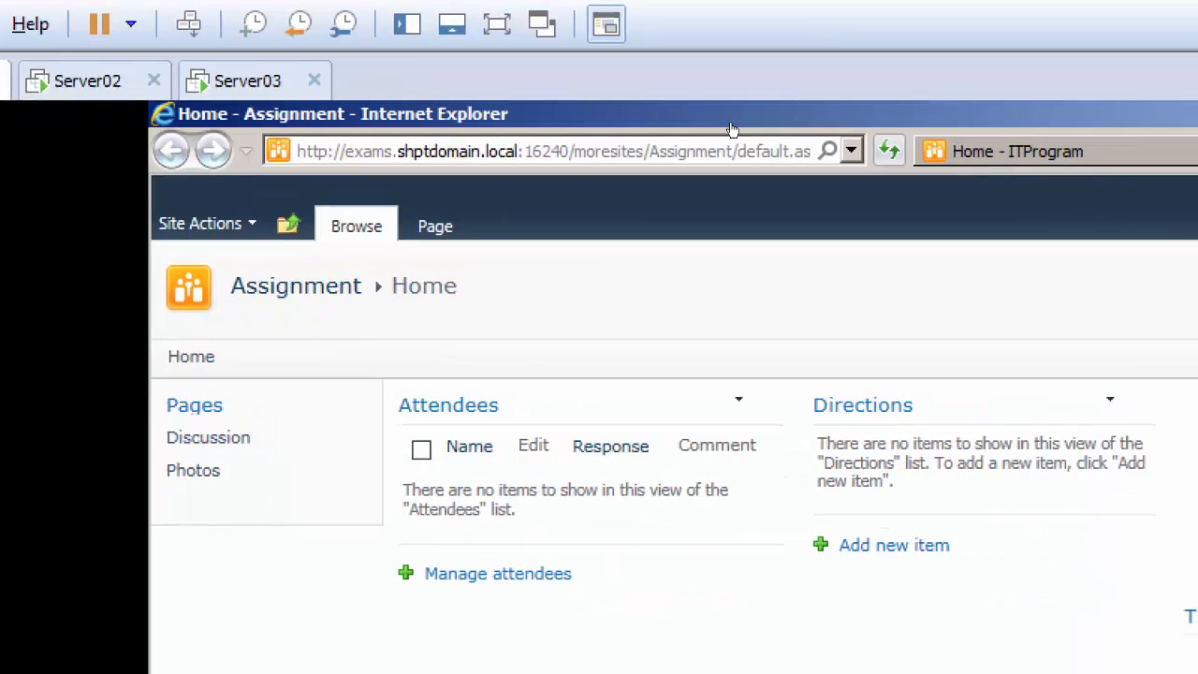
key(ctrl+t)
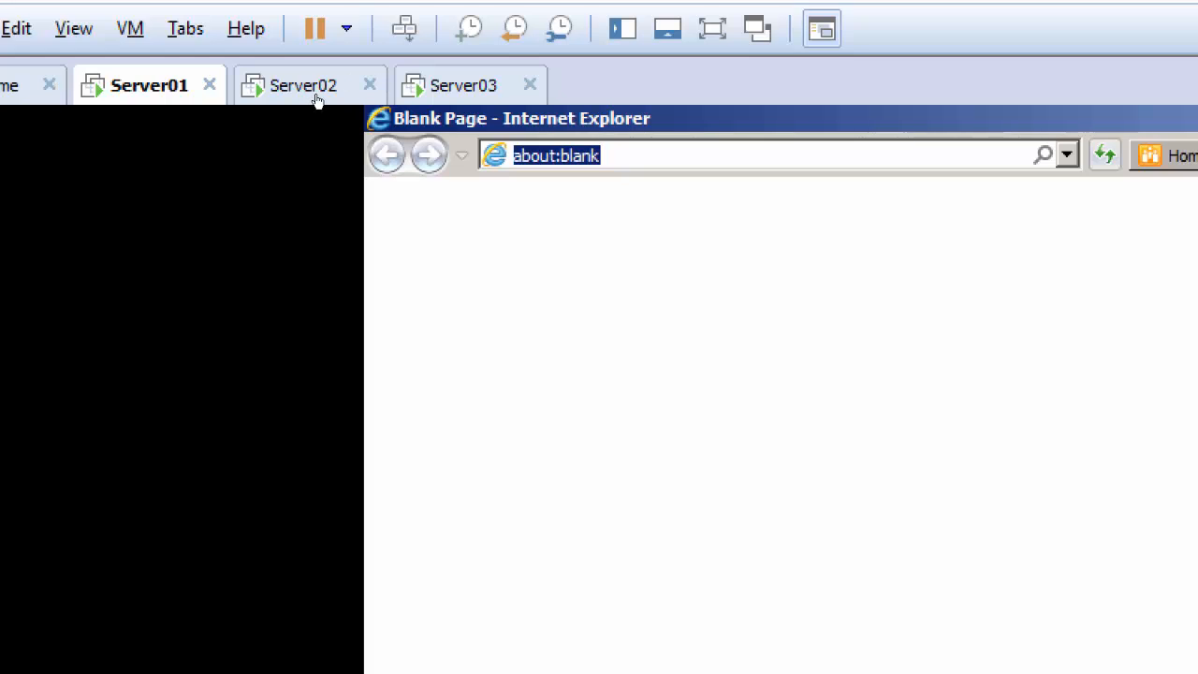
right_click(565, 157)
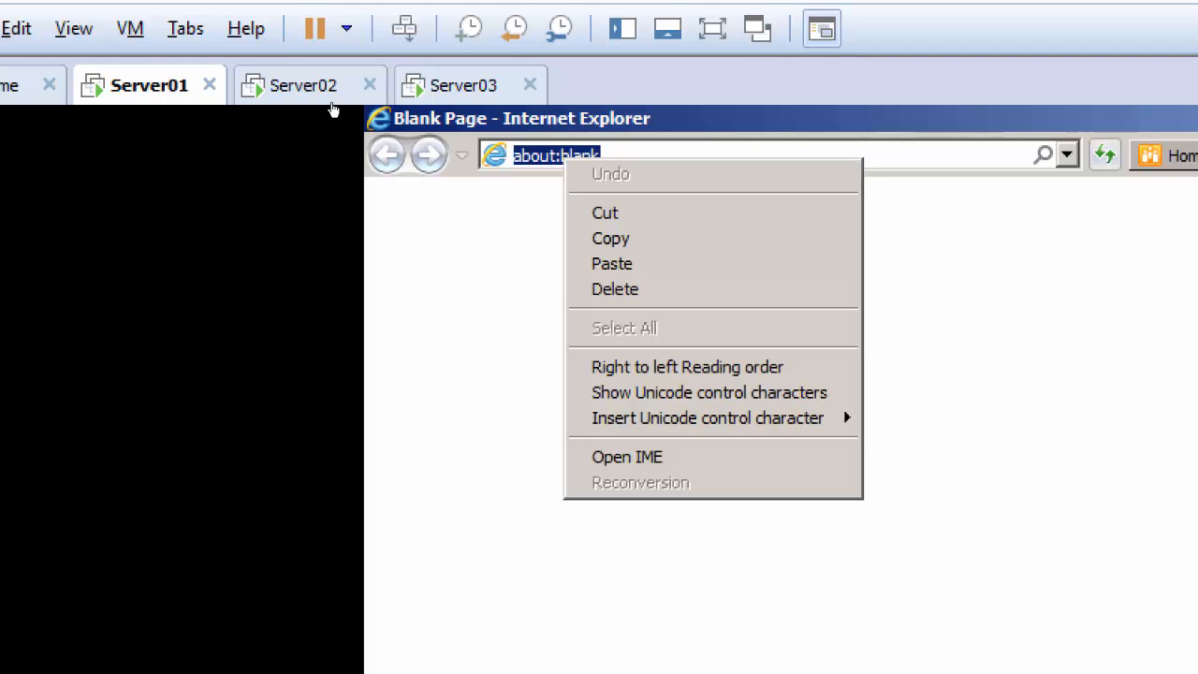
click(610, 263)
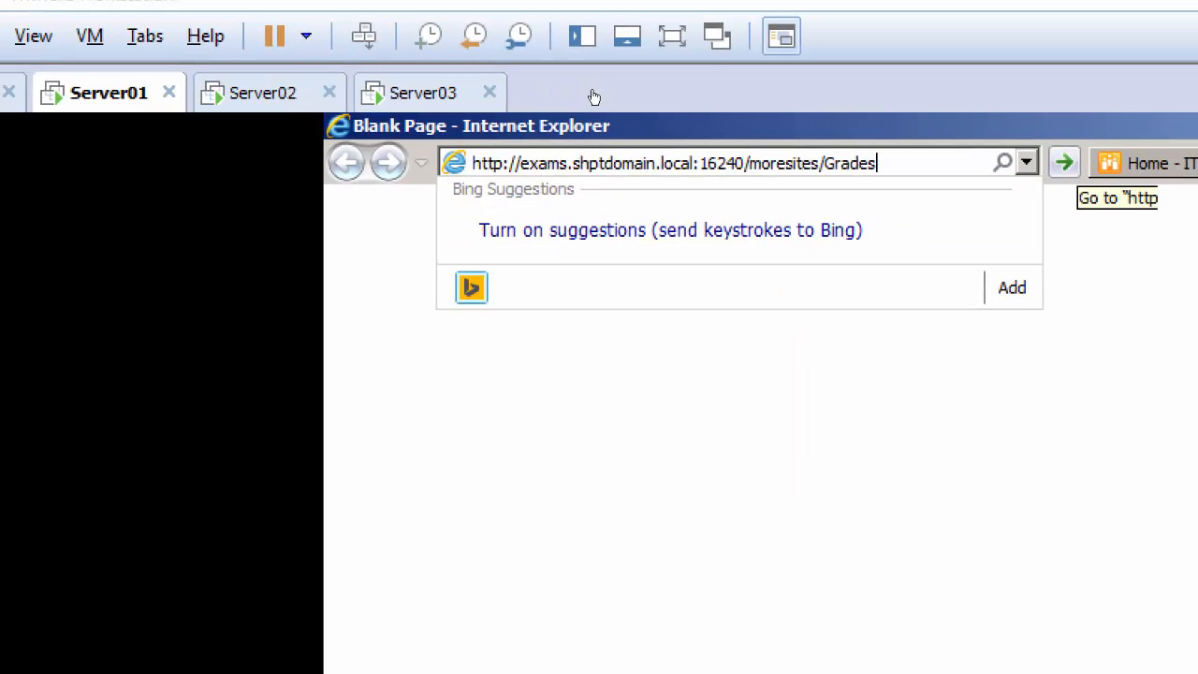
key(Return)
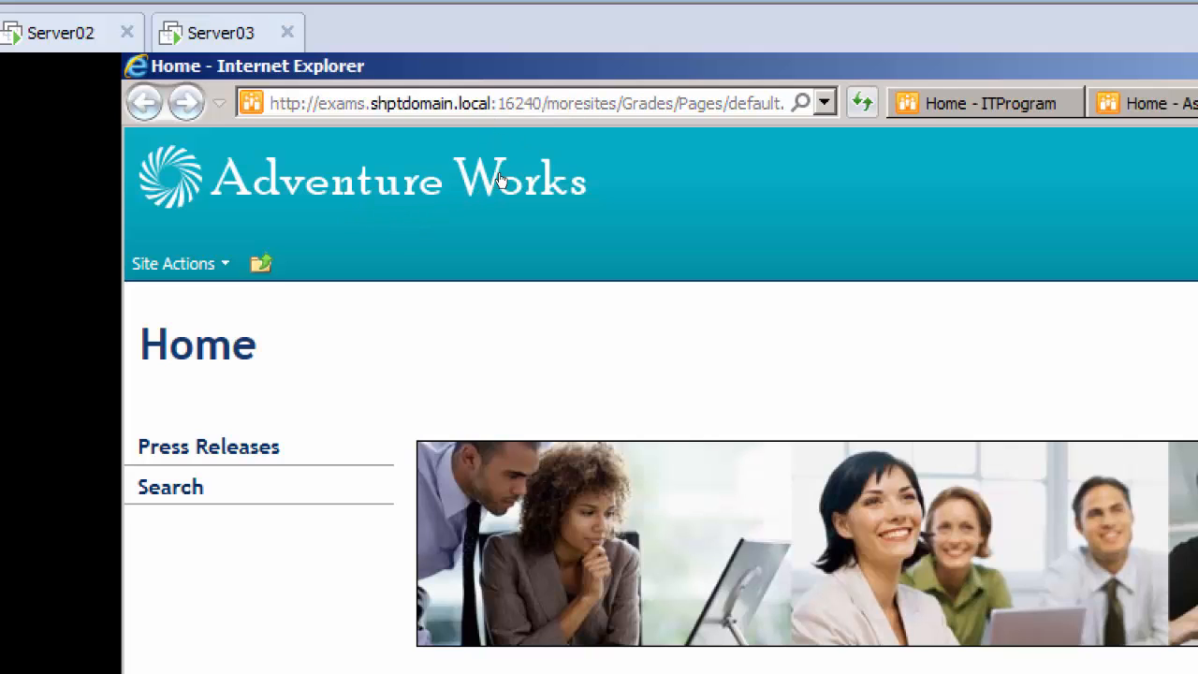
scroll(515, 197, down, 5)
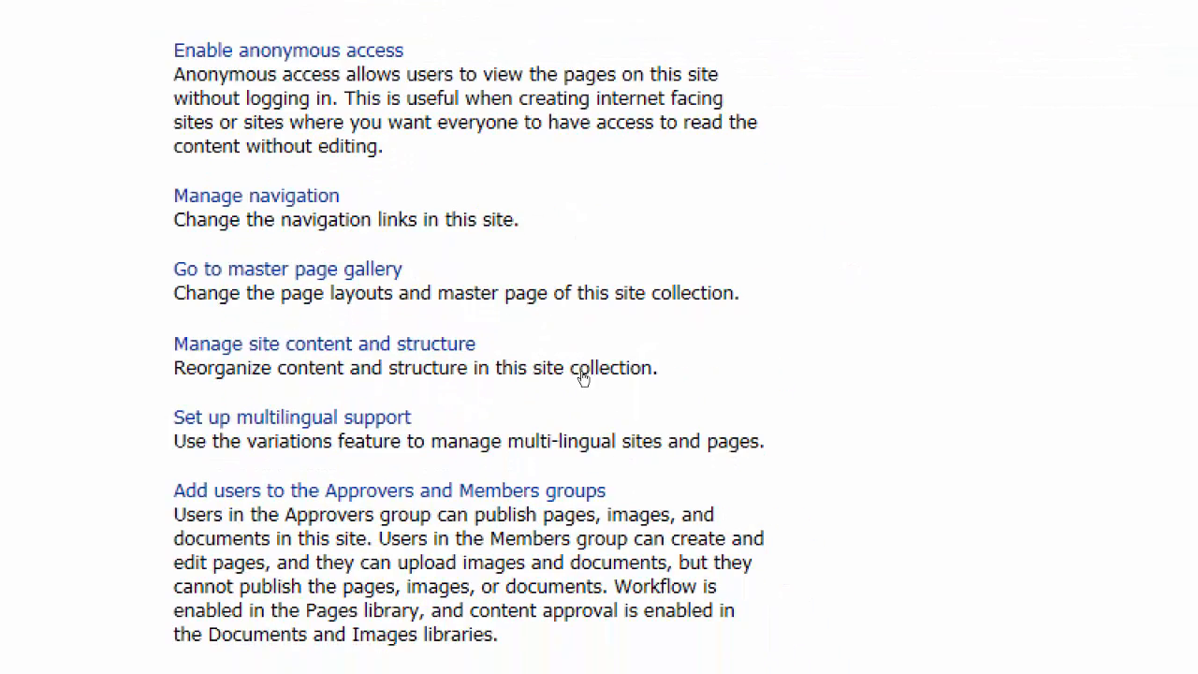
scroll(576, 374, up, 5)
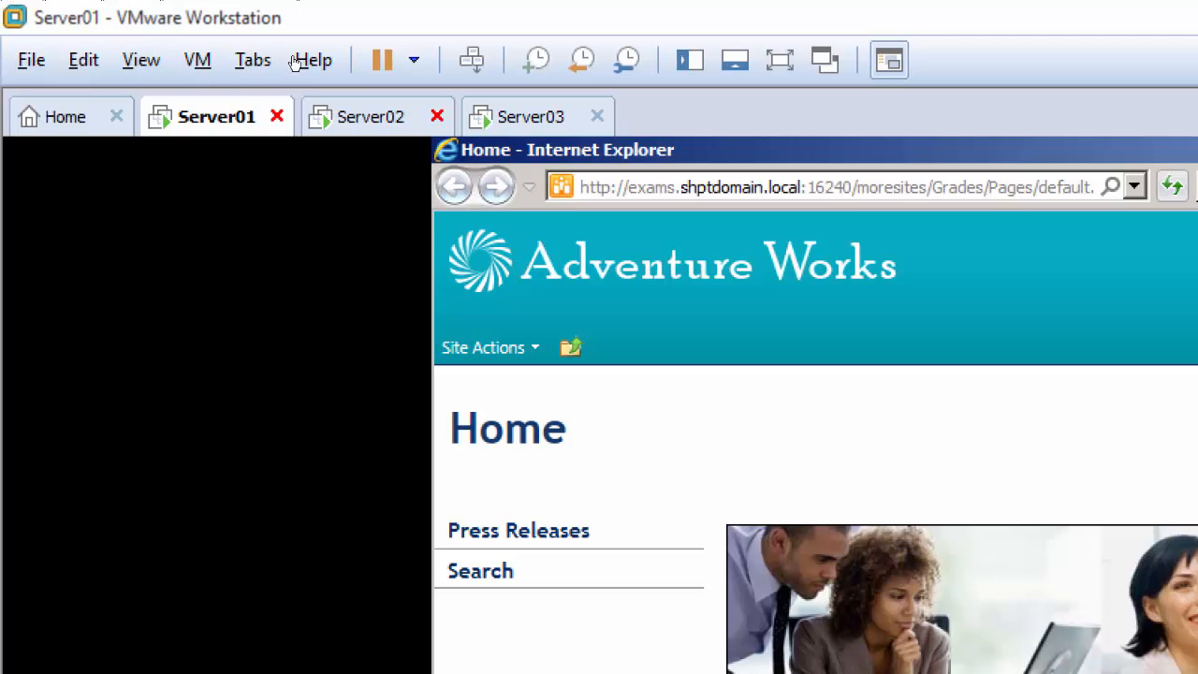
Look over the site pages open on Server01, Server02 and Server03
click(527, 117)
click(377, 120)
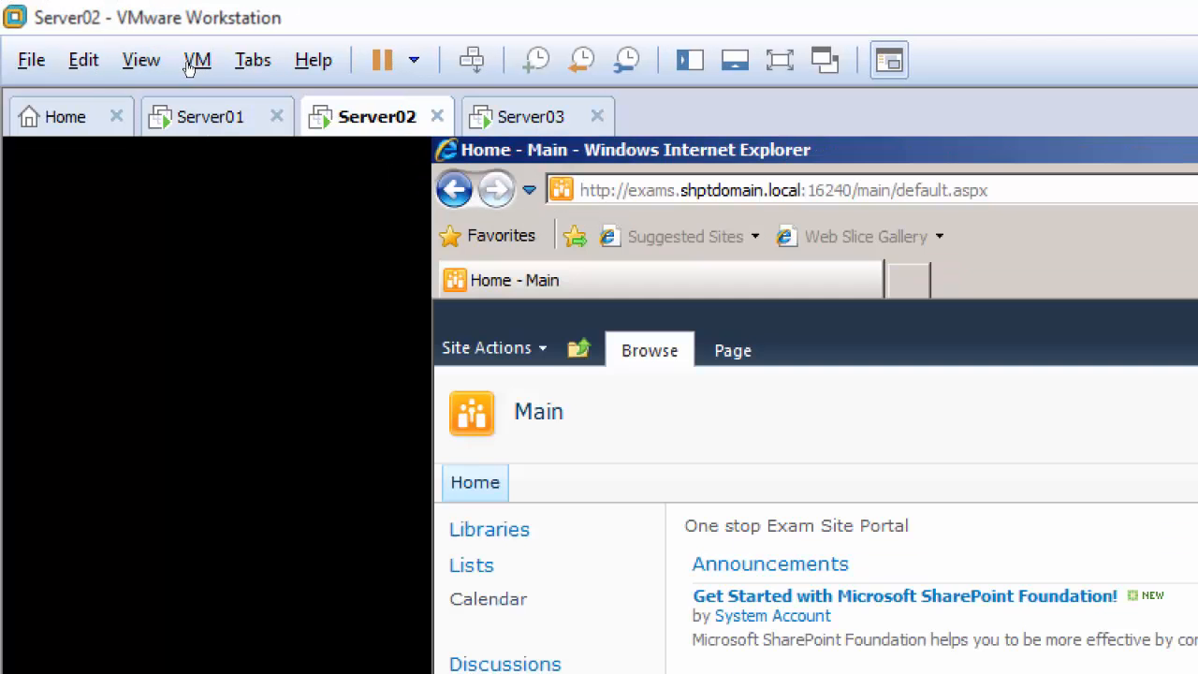
click(202, 116)
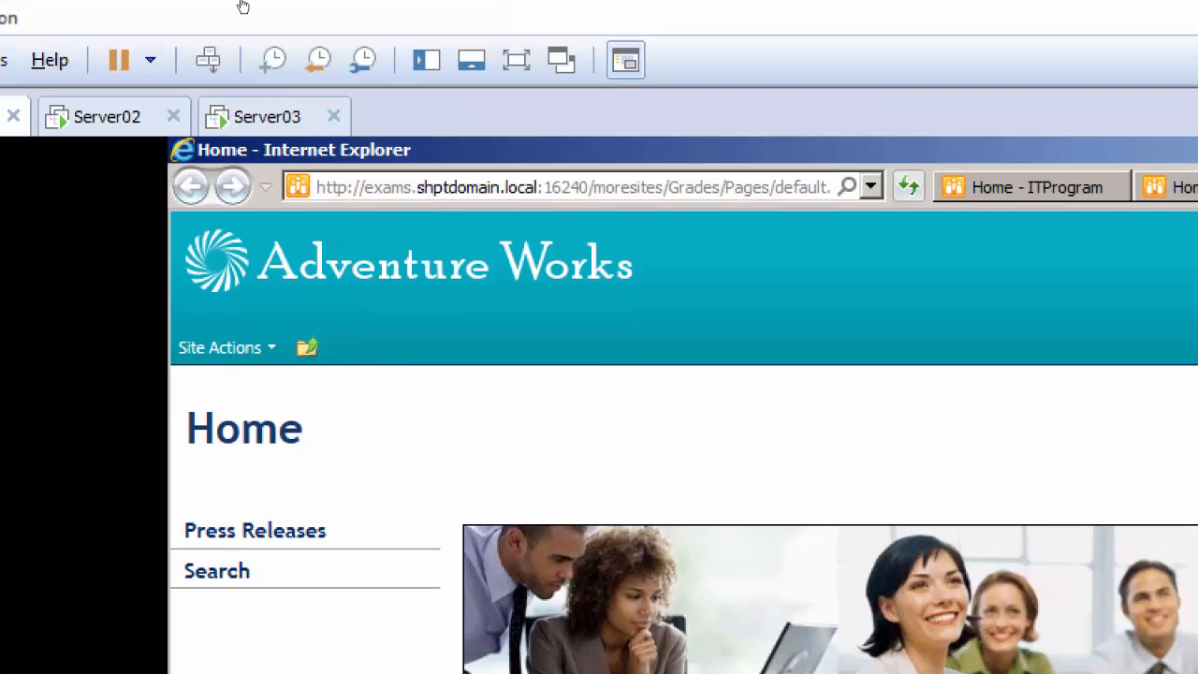
click(79, 8)
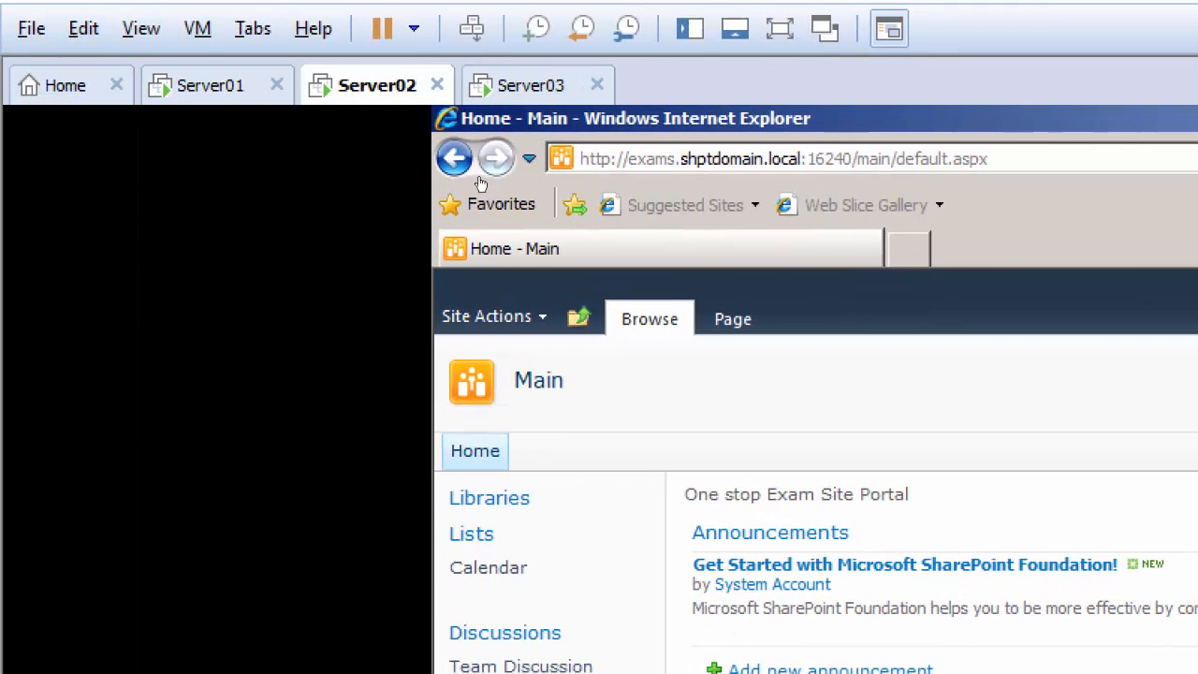
key(ctrl+Tab)
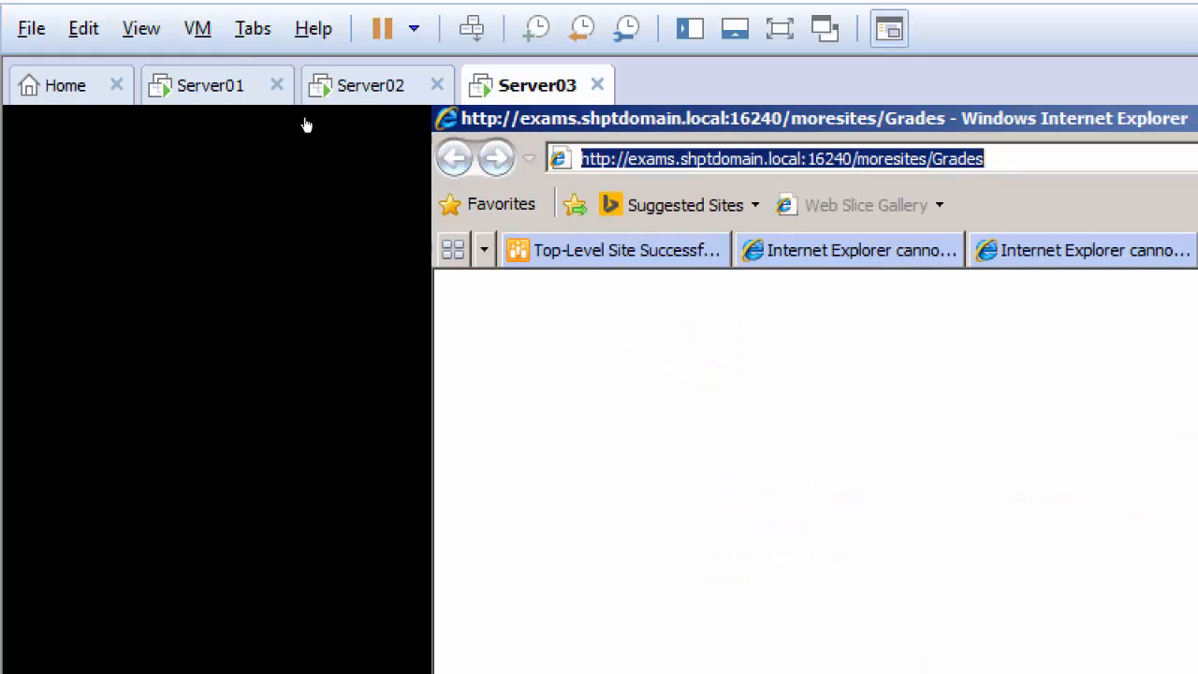
key(ctrl+Tab)
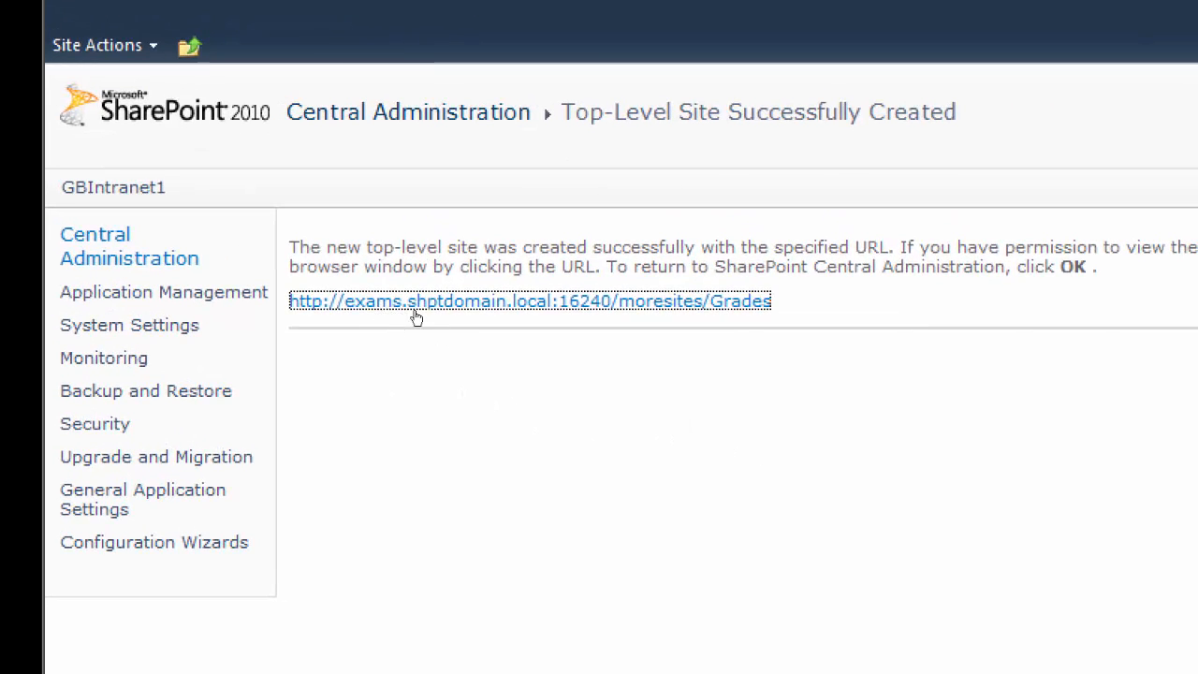
click(260, 294)
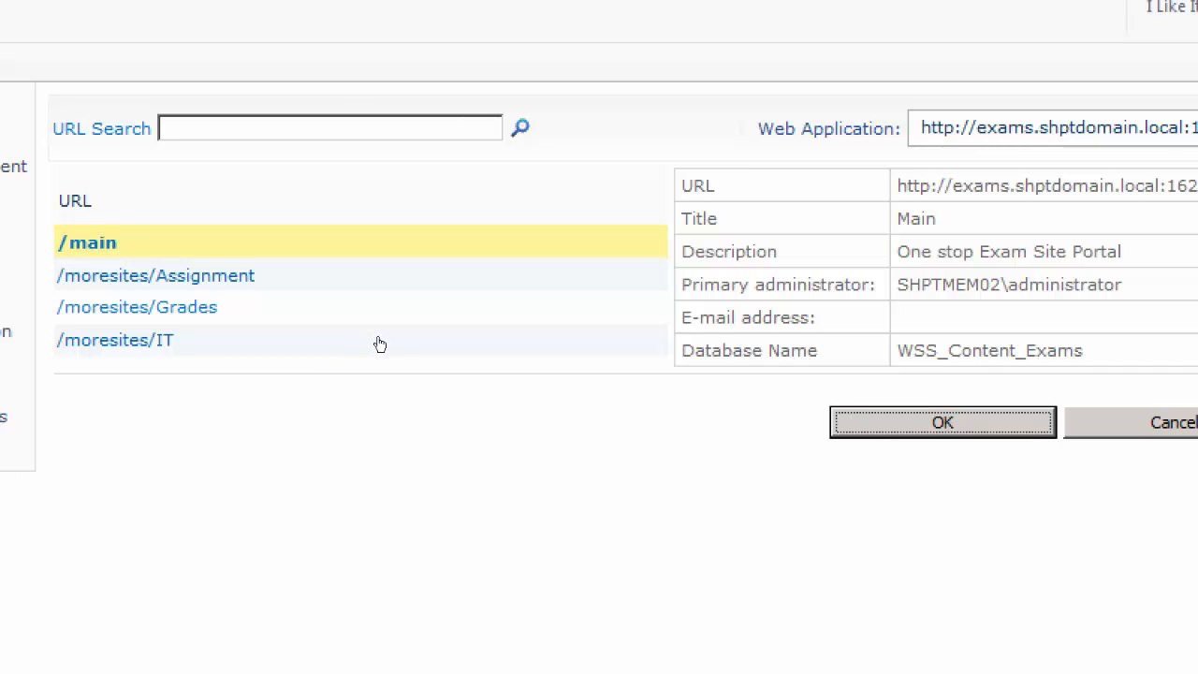
click(156, 277)
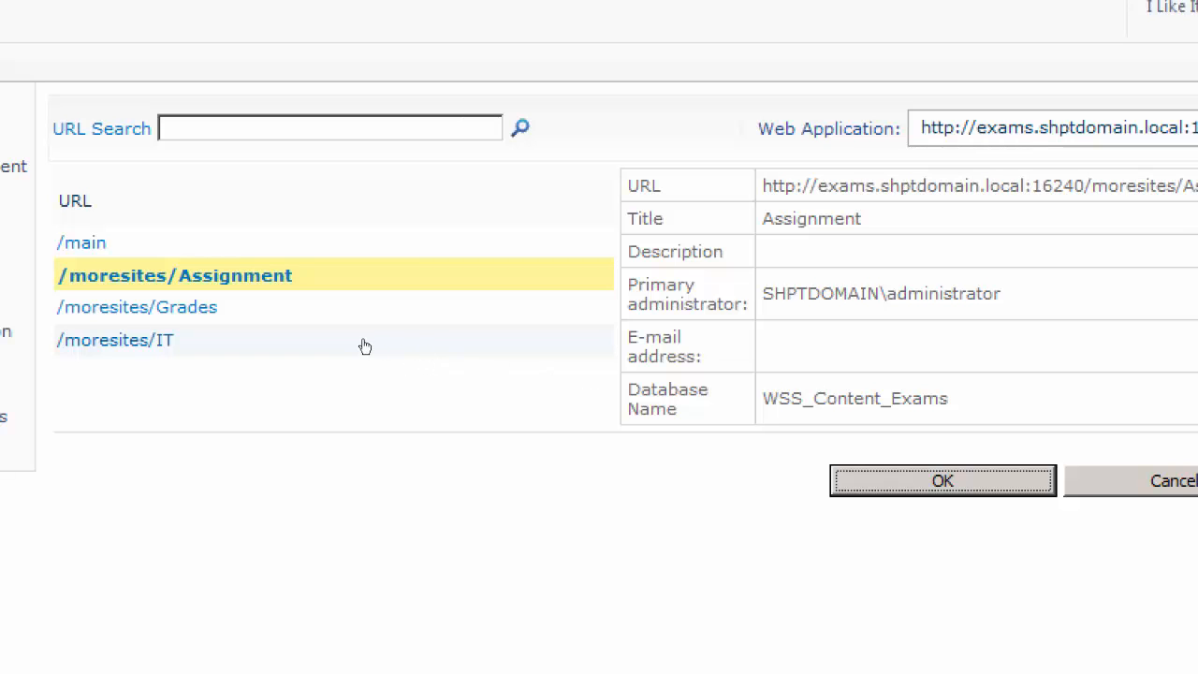
click(86, 243)
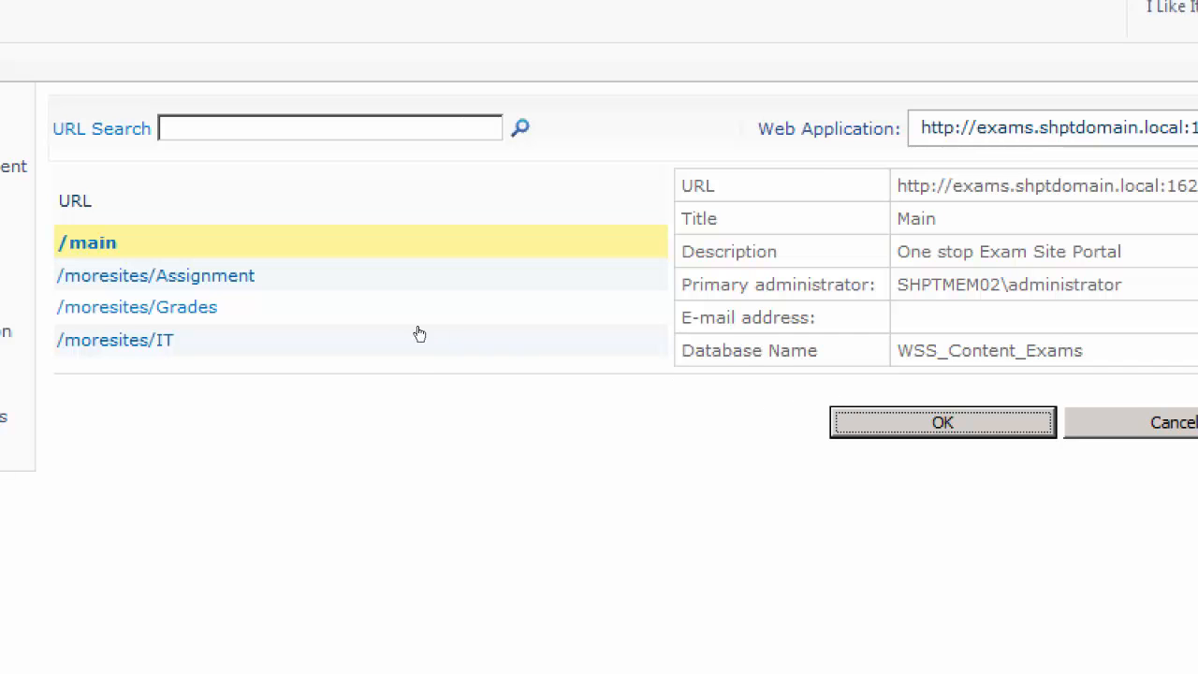
click(155, 275)
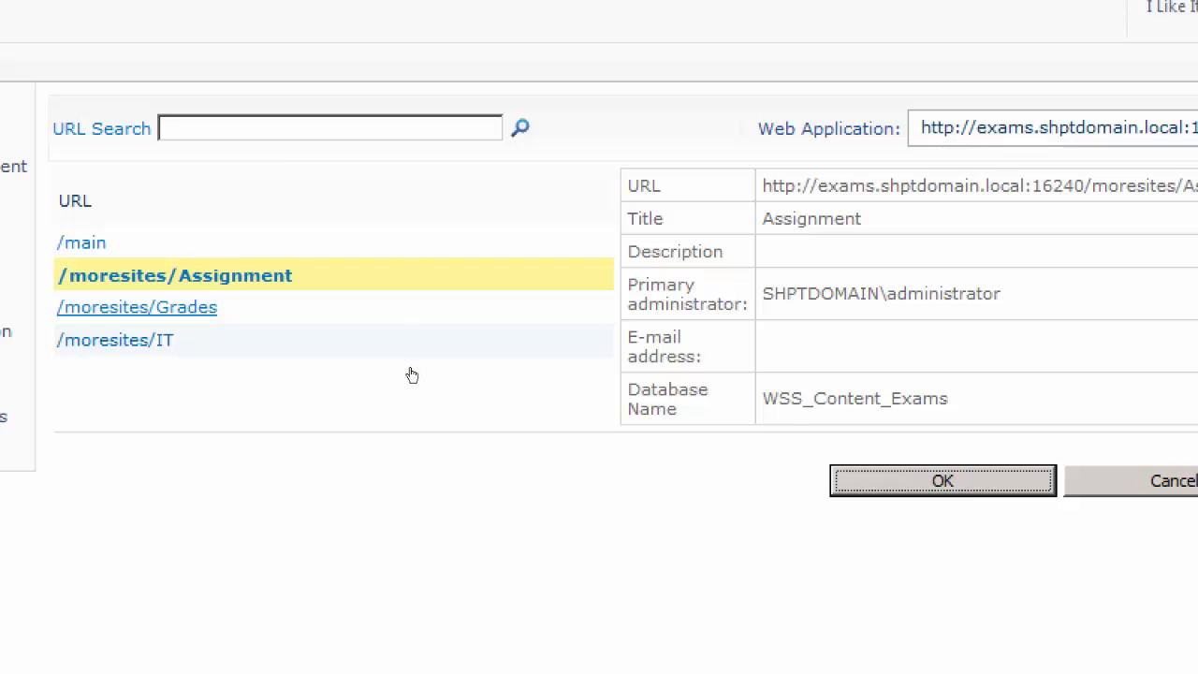
click(137, 307)
click(115, 340)
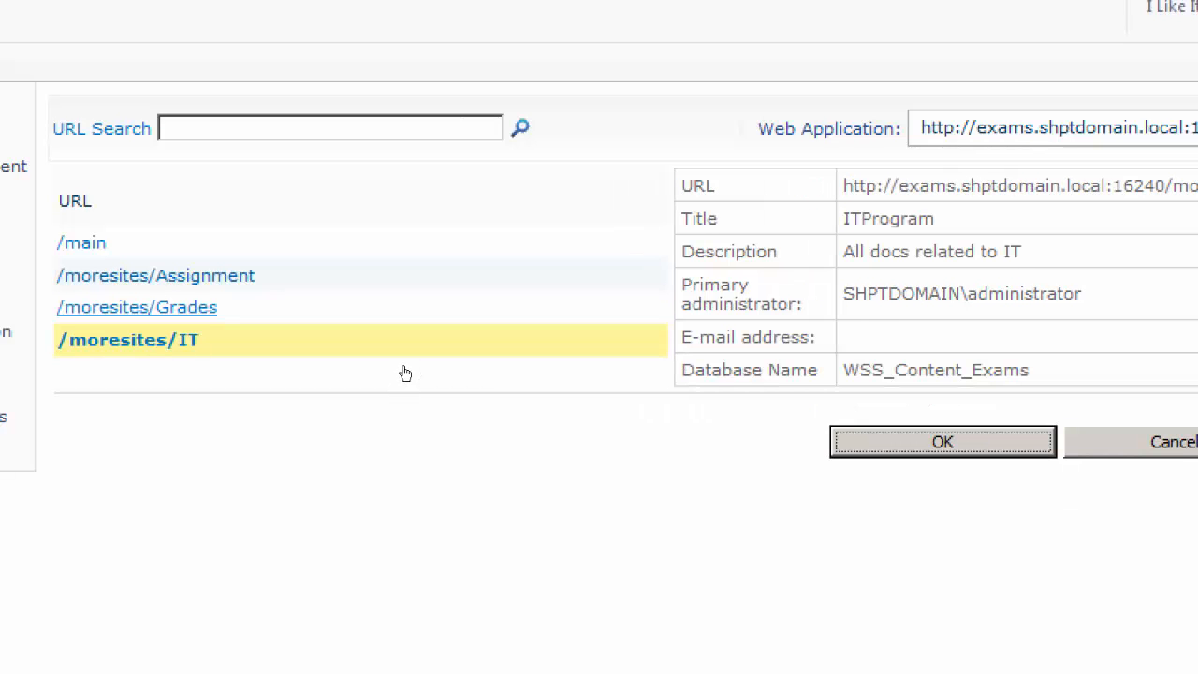
click(137, 307)
Display the details of the /moresites/Assignment site collection and highlight its database name
click(156, 275)
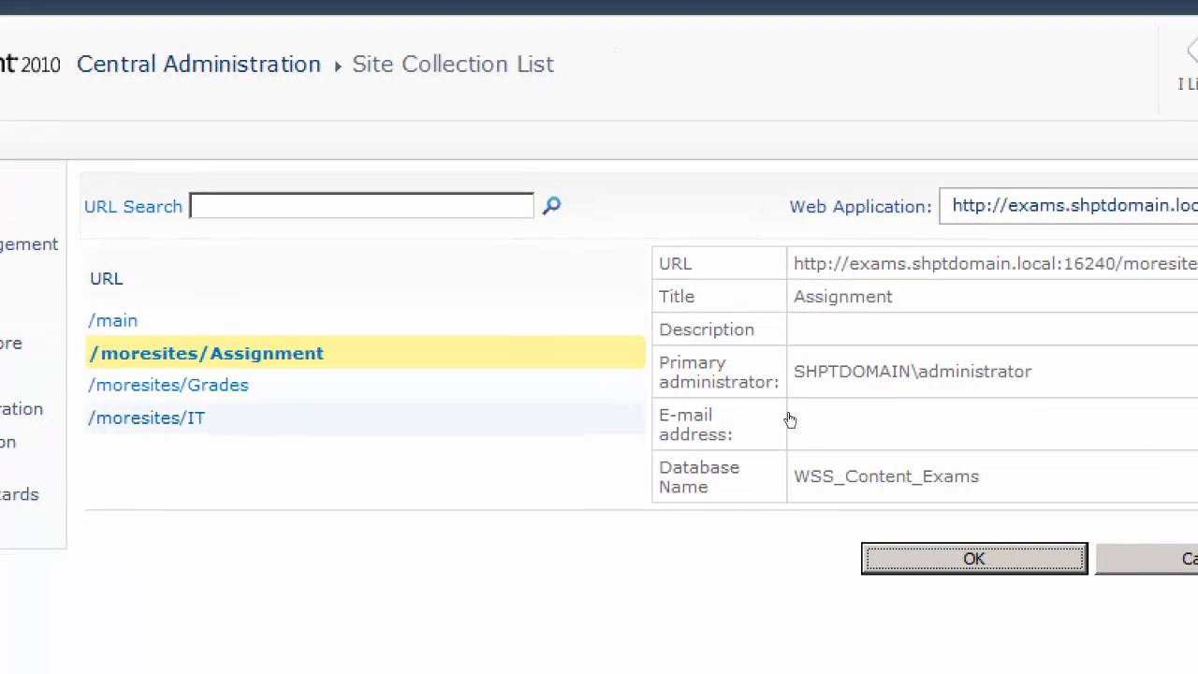
drag(789, 421, 691, 426)
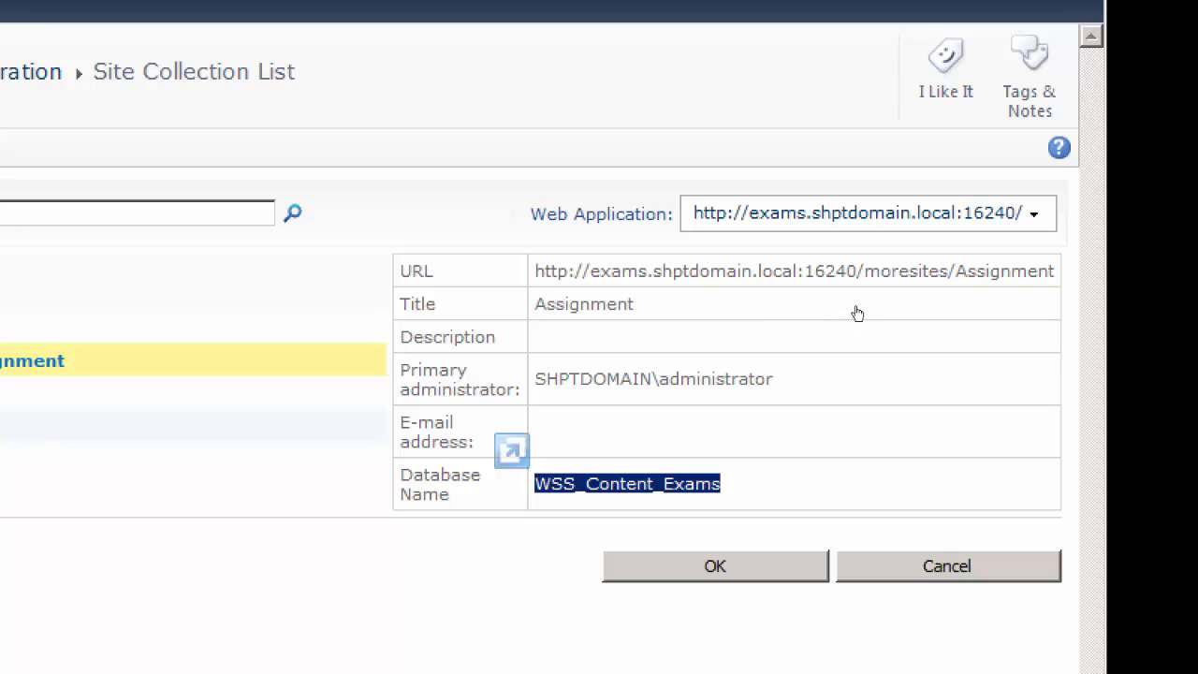
drag(858, 312, 833, 318)
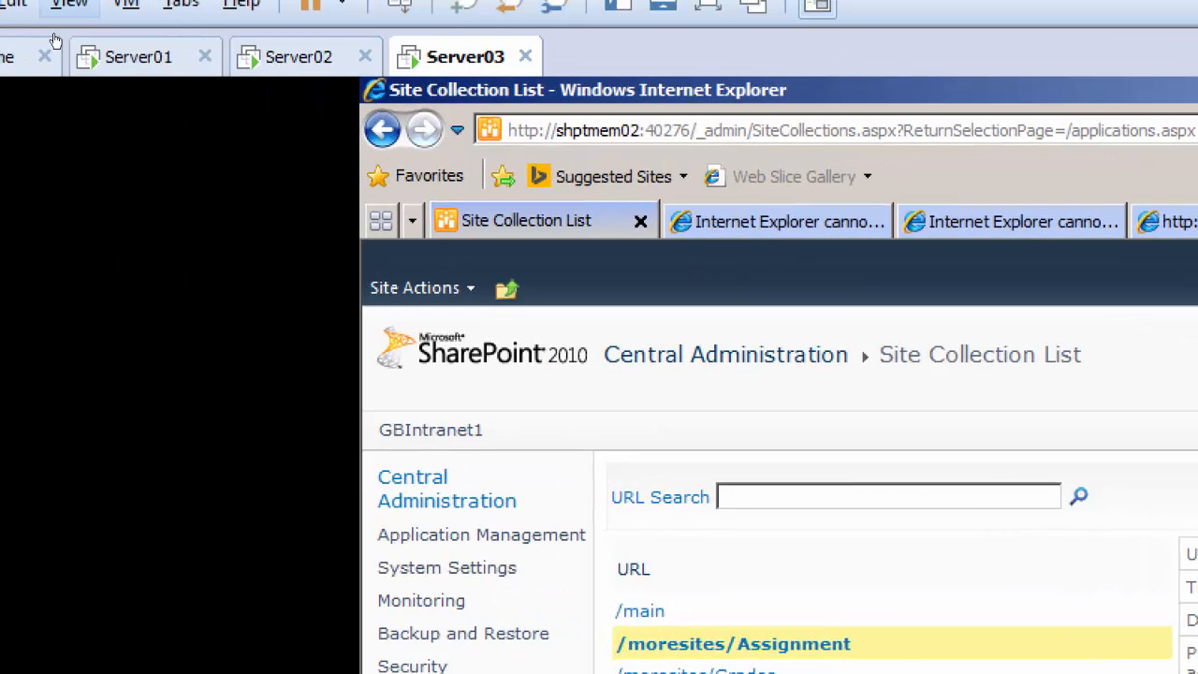
Revisit the Main site on Server02 and the Grades site on Server01
click(94, 62)
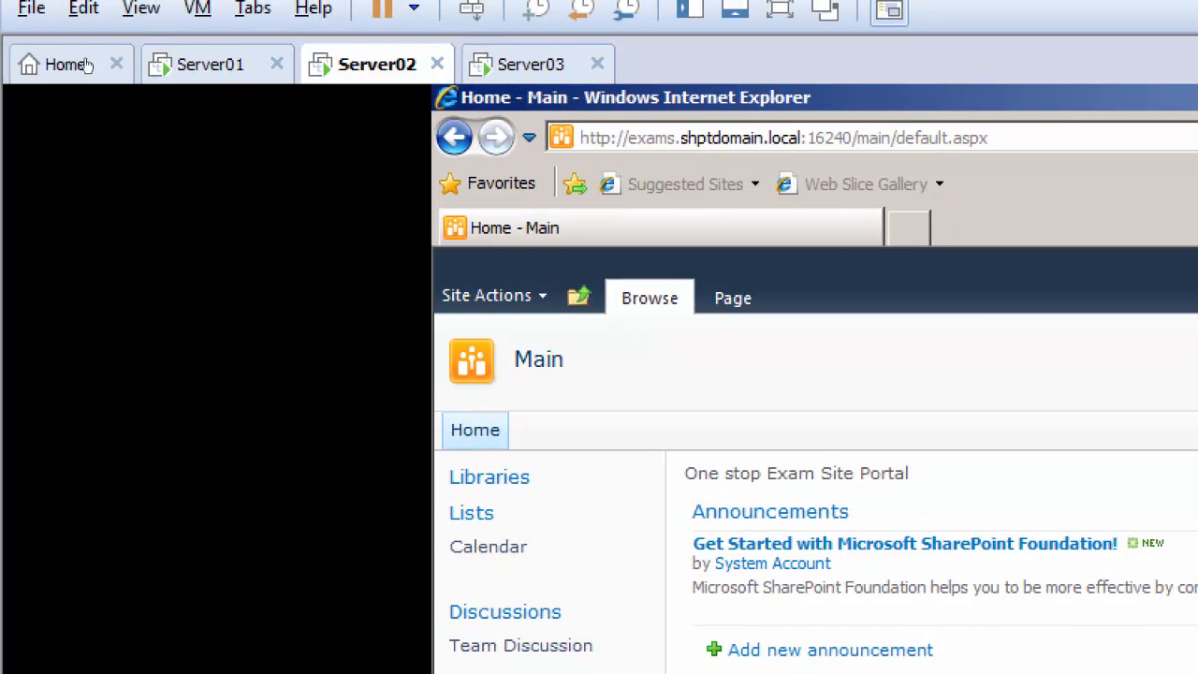
click(170, 68)
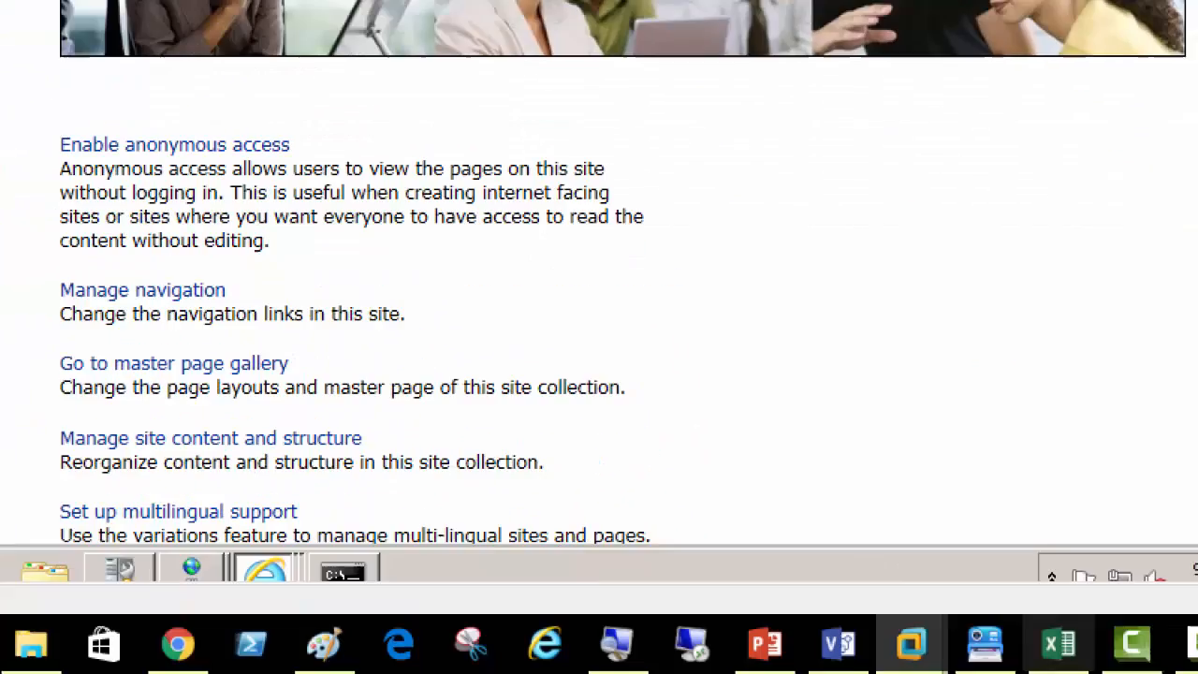
click(1064, 644)
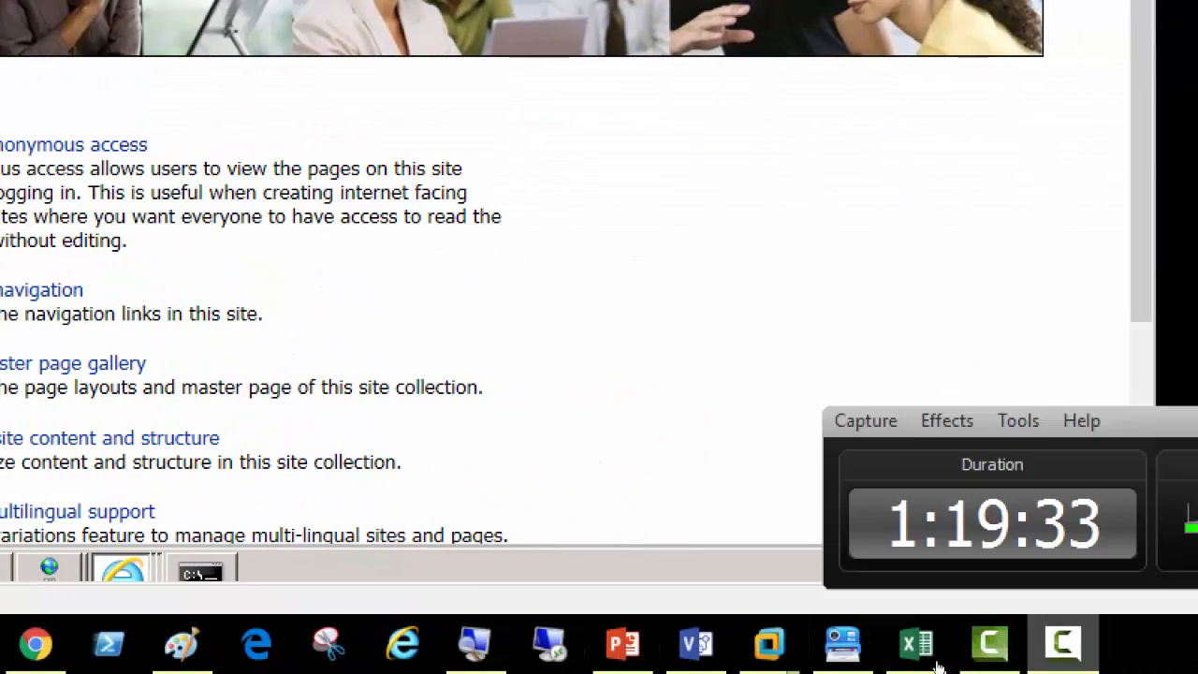